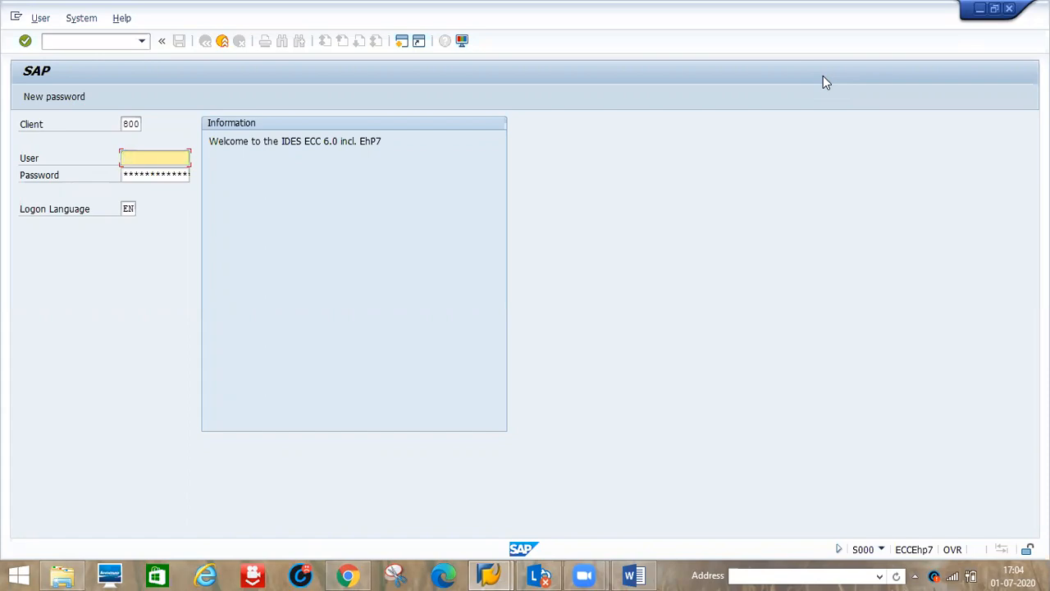
# - Log on to client 800 with the user ID and the account password
pyautogui.write('u')
pyautogui.press('Down')
pyautogui.press('Return')
pyautogui.press('Tab')
pyautogui.write('********')
pyautogui.press('Return')
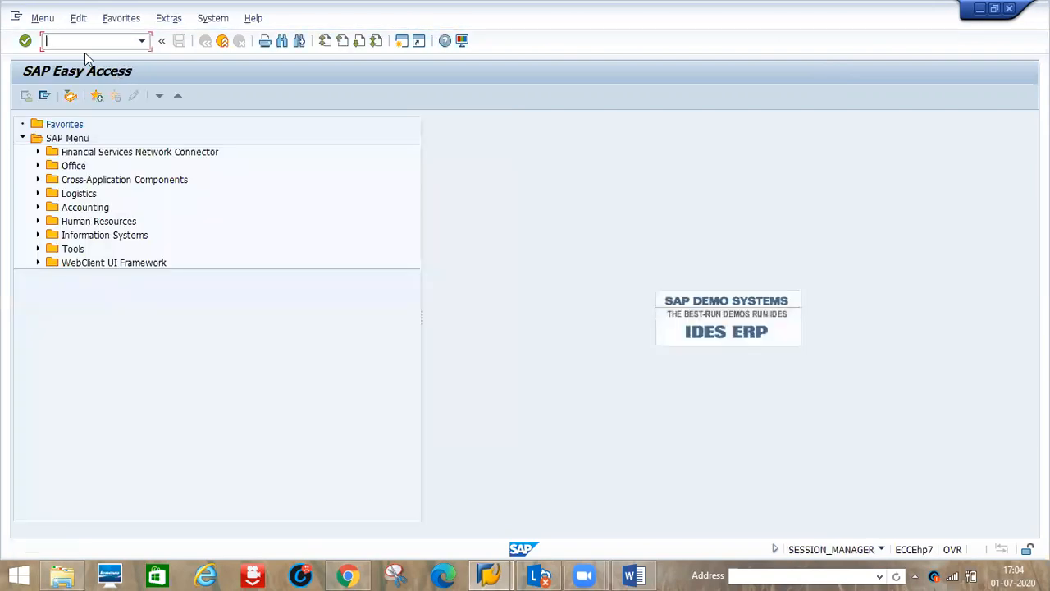
# - Open transaction OKKP, locate controlling area D123 and open its Activate components/control indicators settings
pyautogui.write('kkp')
pyautogui.press('Return')
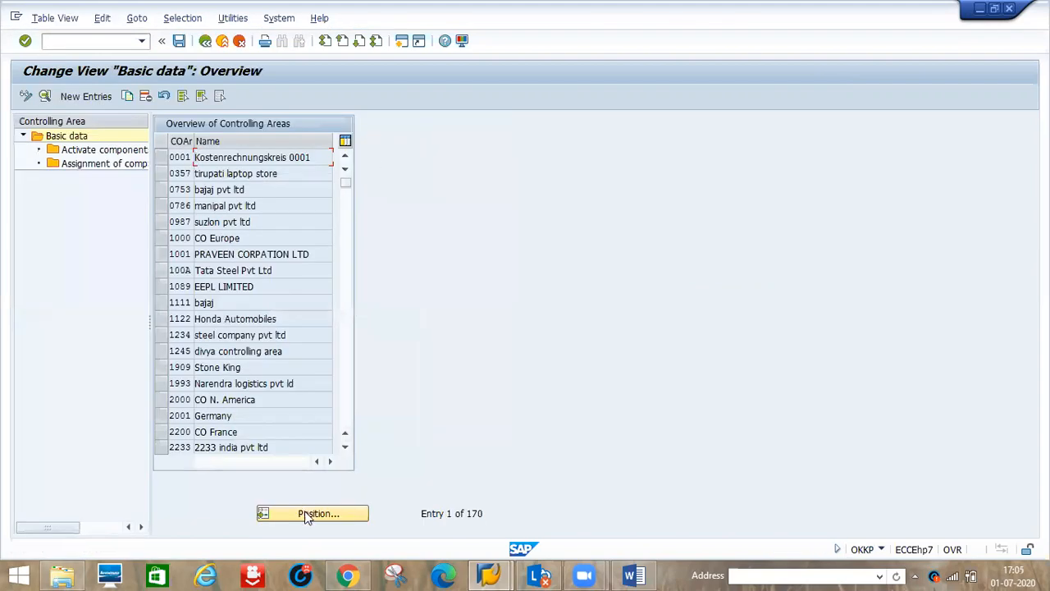
pyautogui.click(307, 514)
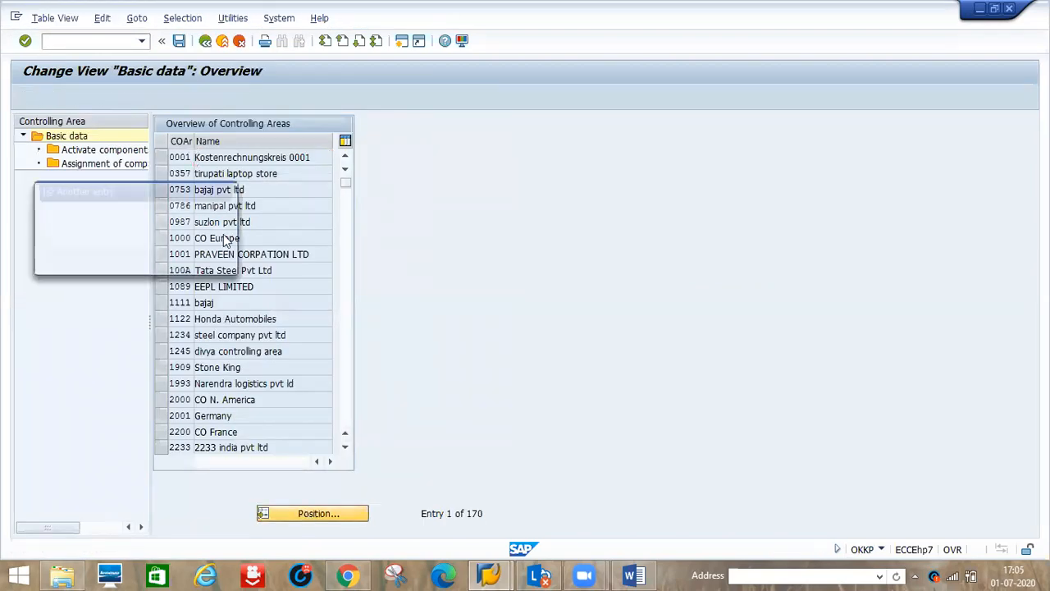
pyautogui.write('d123')
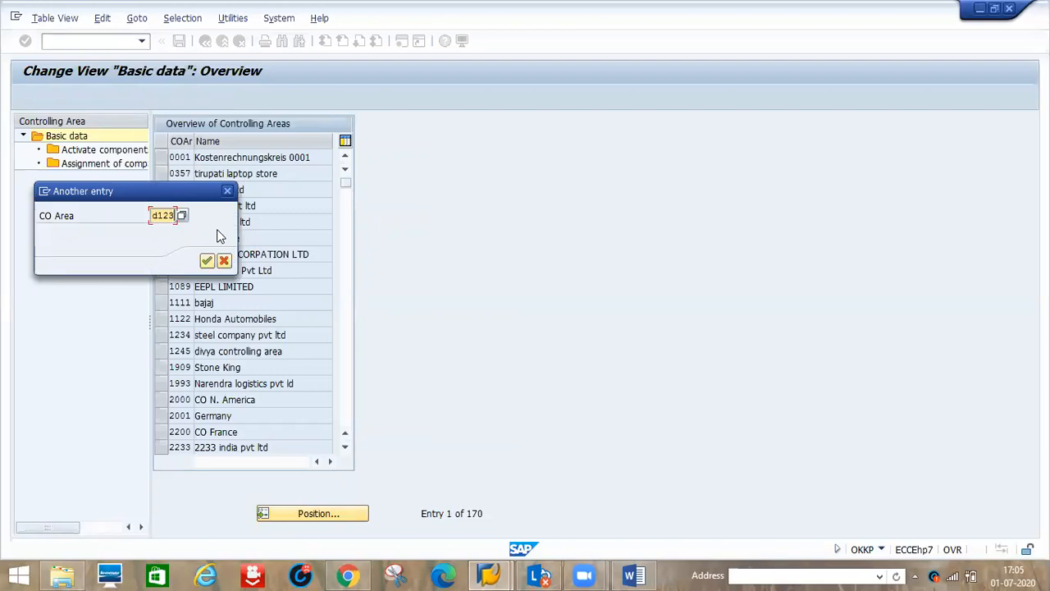
pyautogui.press('Return')
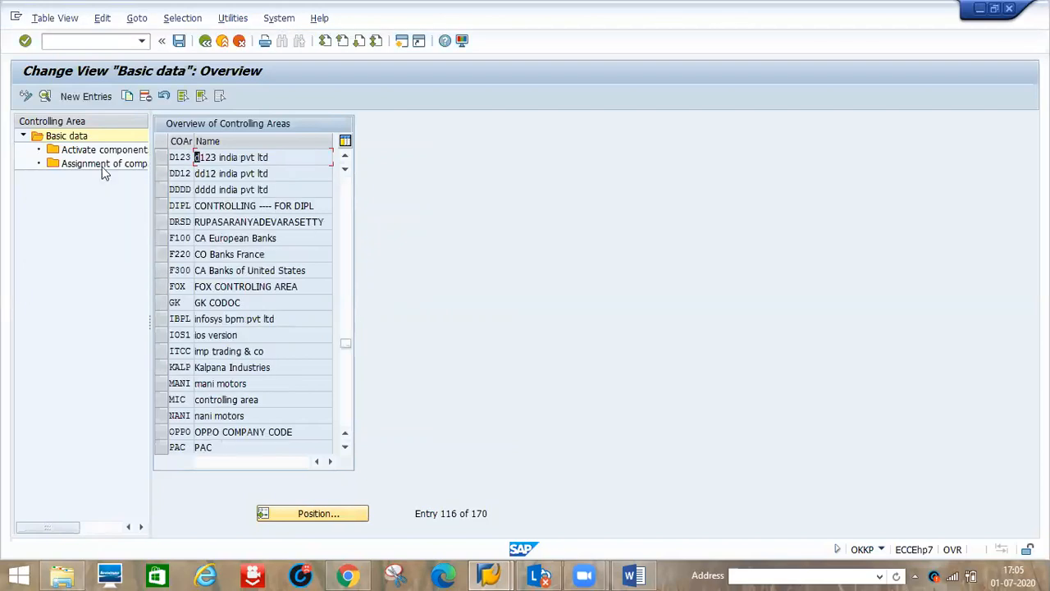
pyautogui.click(163, 158)
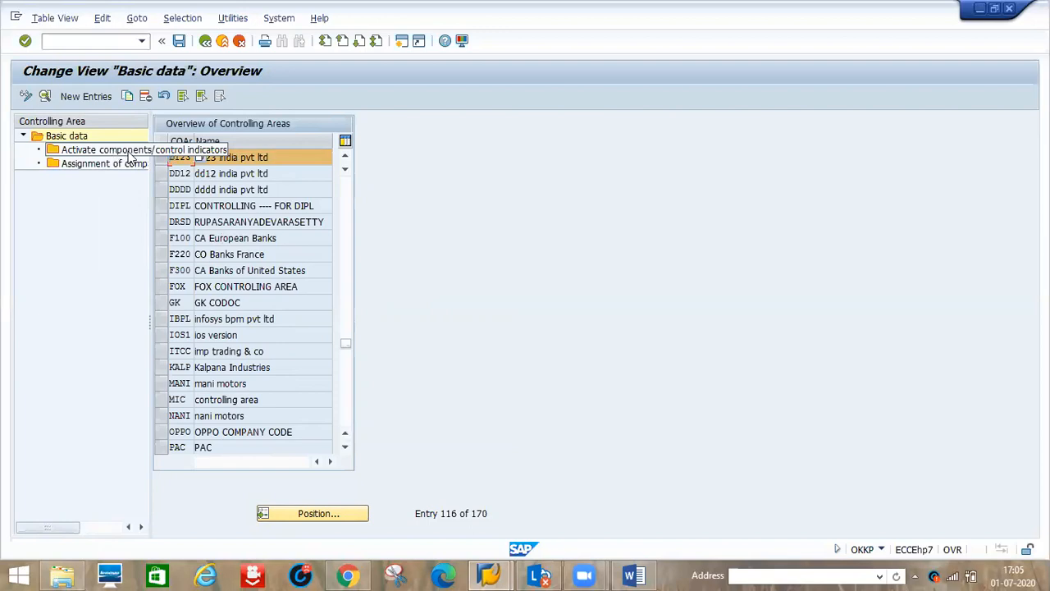
pyautogui.click(128, 154)
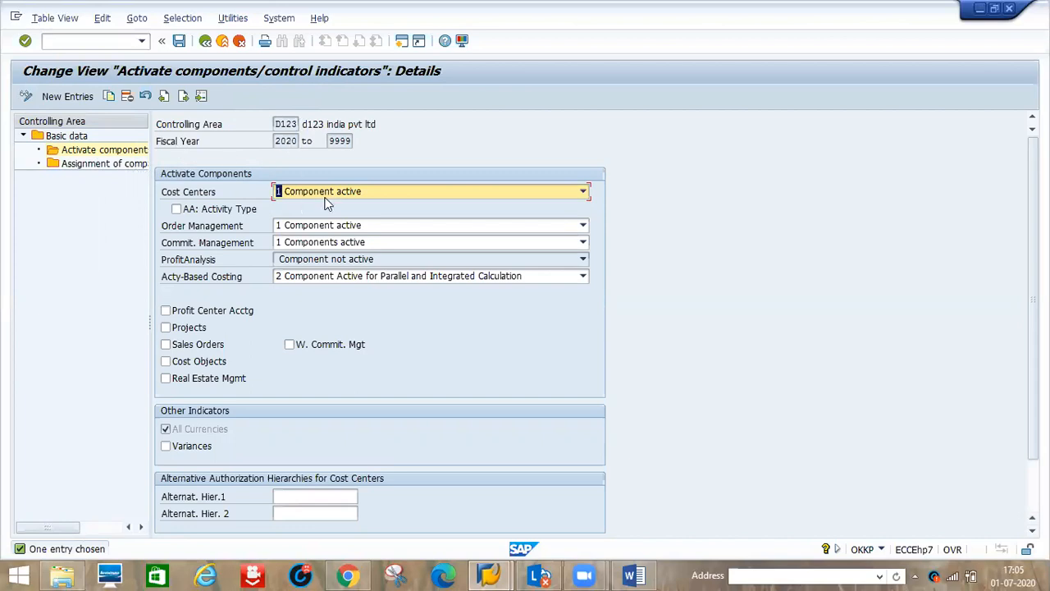
# - Check the Cost Centers options, set Acty-Based Costing to "2 Component Active for Parallel and Integrated Calculation" and save
pyautogui.click(585, 194)
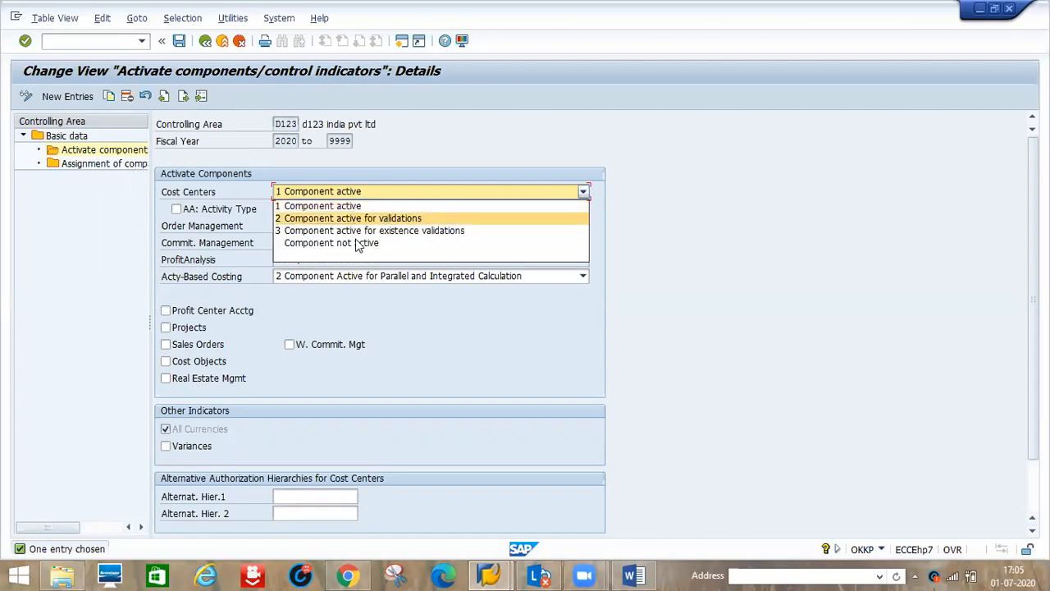
pyautogui.click(785, 239)
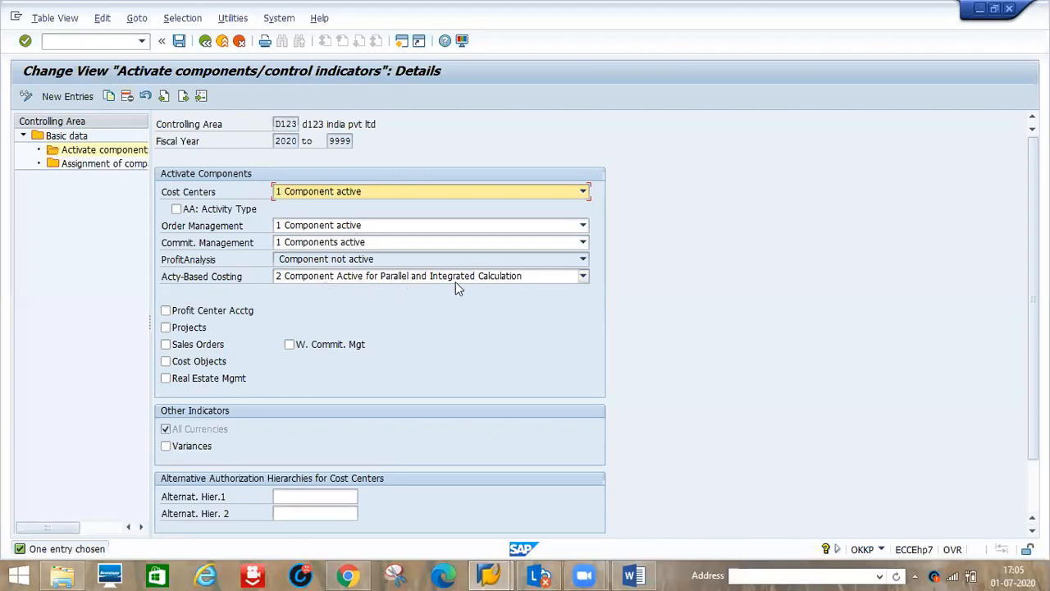
pyautogui.click(584, 276)
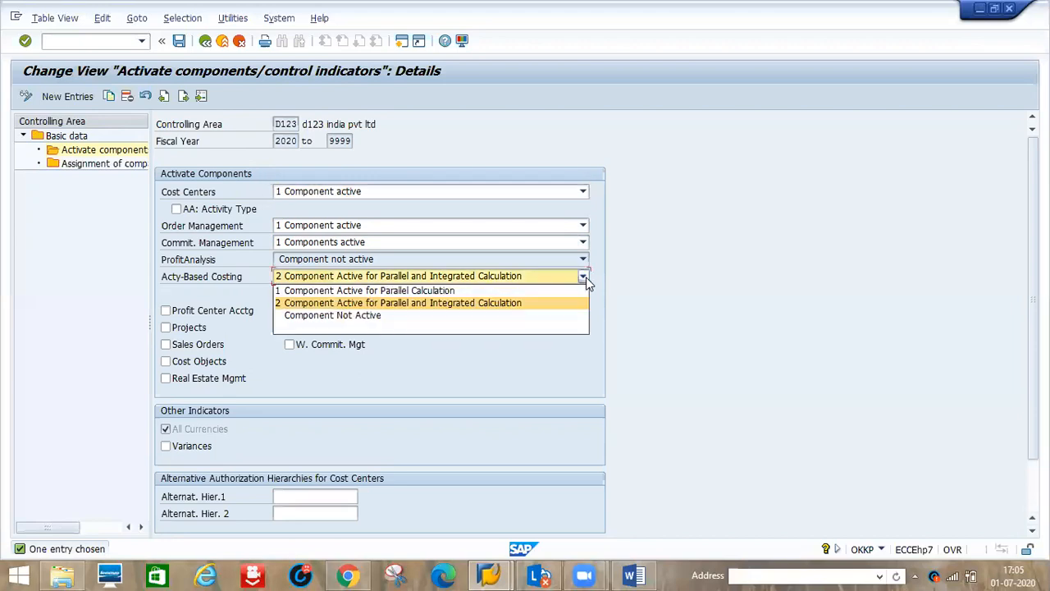
pyautogui.click(512, 303)
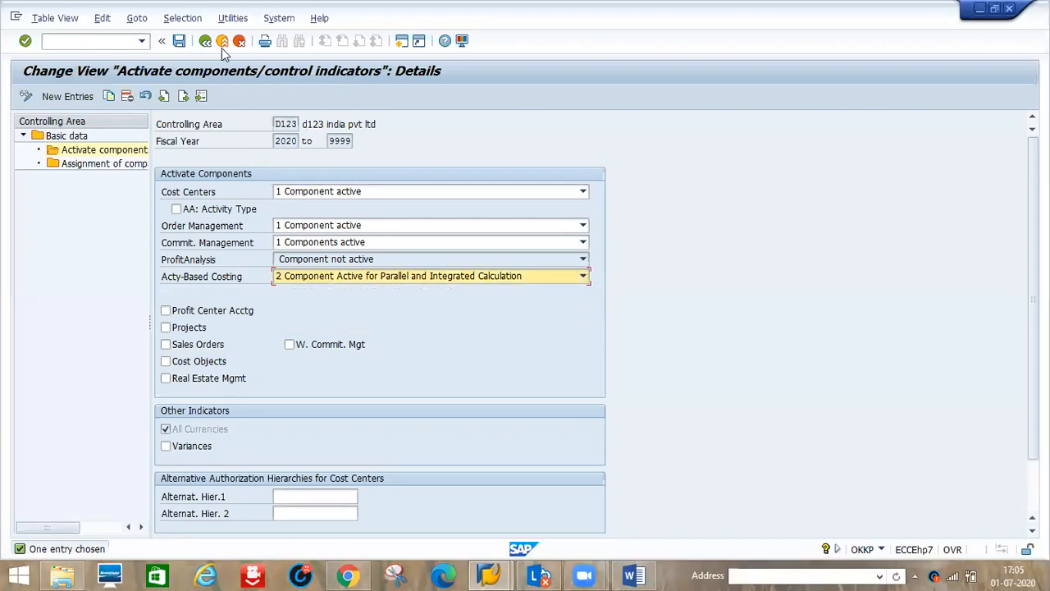
pyautogui.click(180, 41)
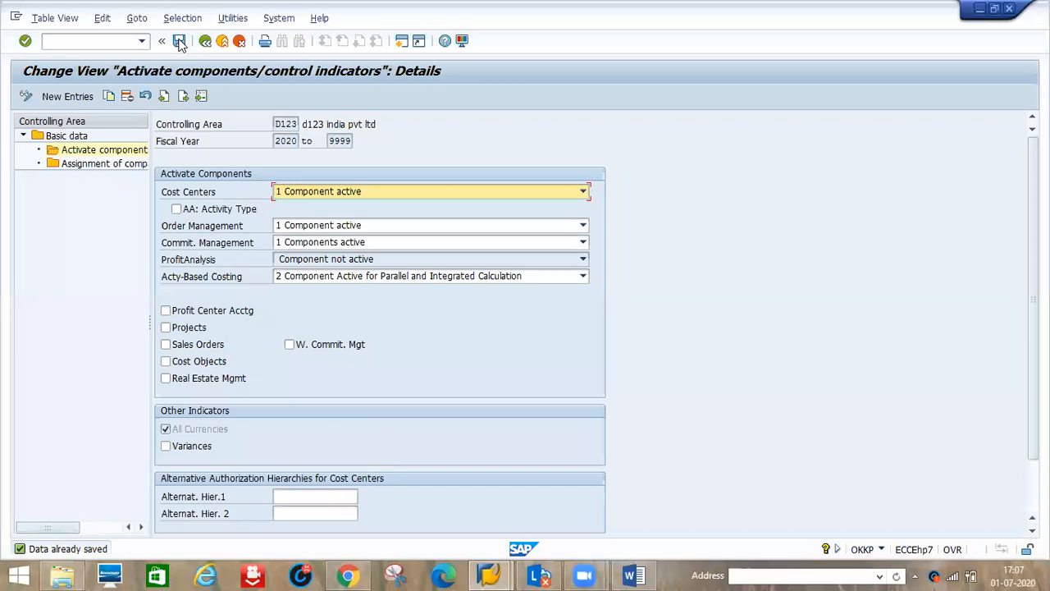
# - Switch to the Vendor Consignment document in Word and add "Goods Receipit" as item 5, directly below PO Creation
pyautogui.click(633, 575)
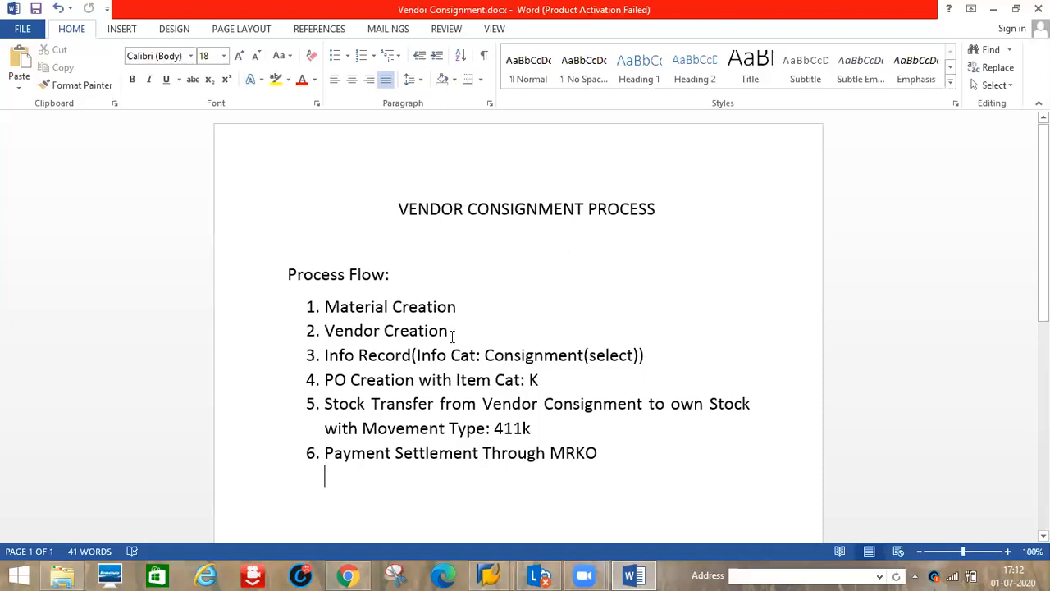
pyautogui.click(462, 331)
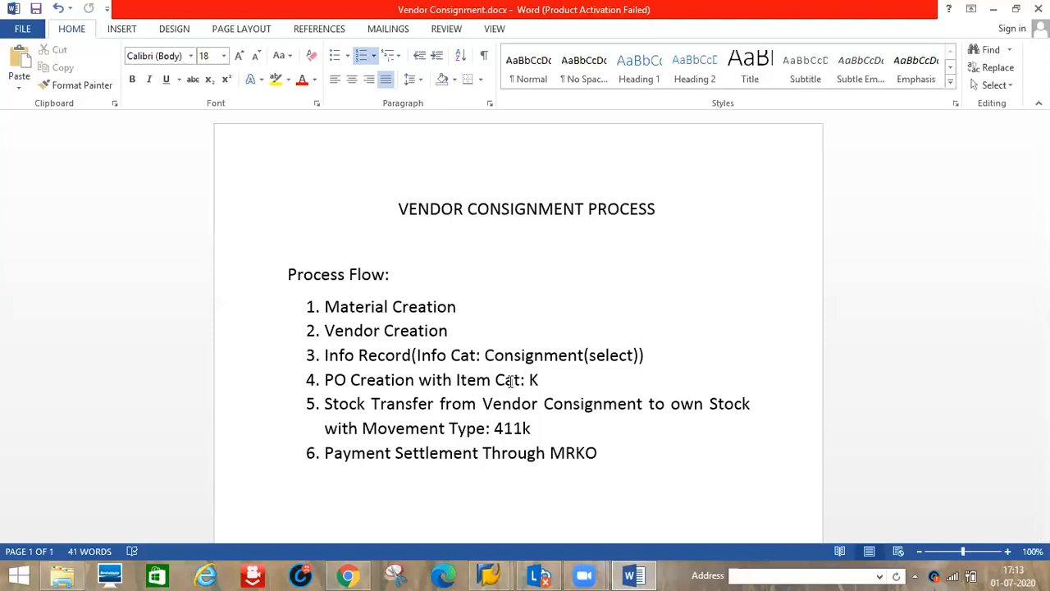
pyautogui.click(572, 376)
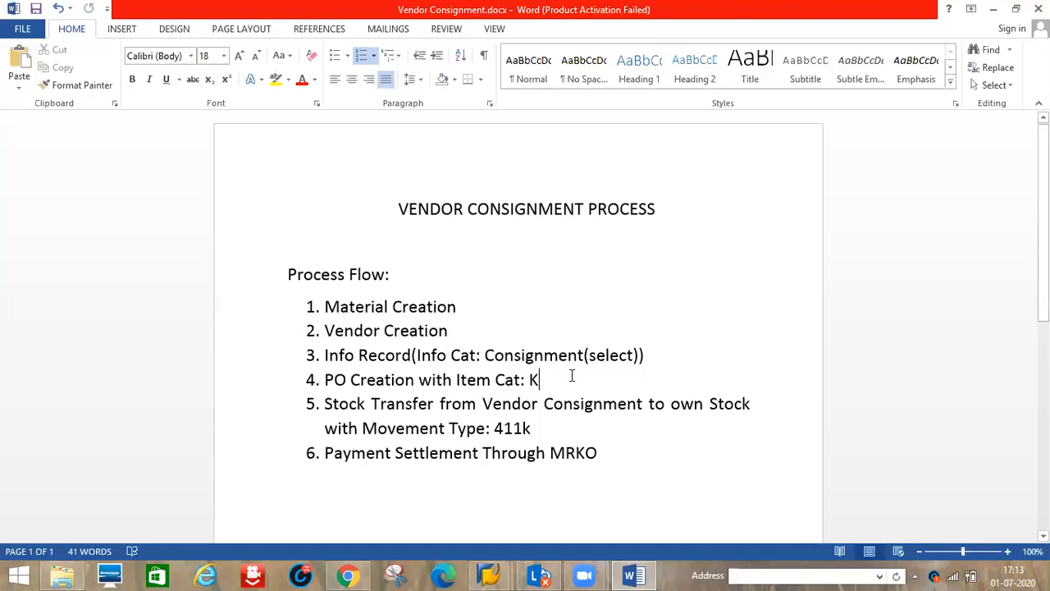
pyautogui.press('Return')
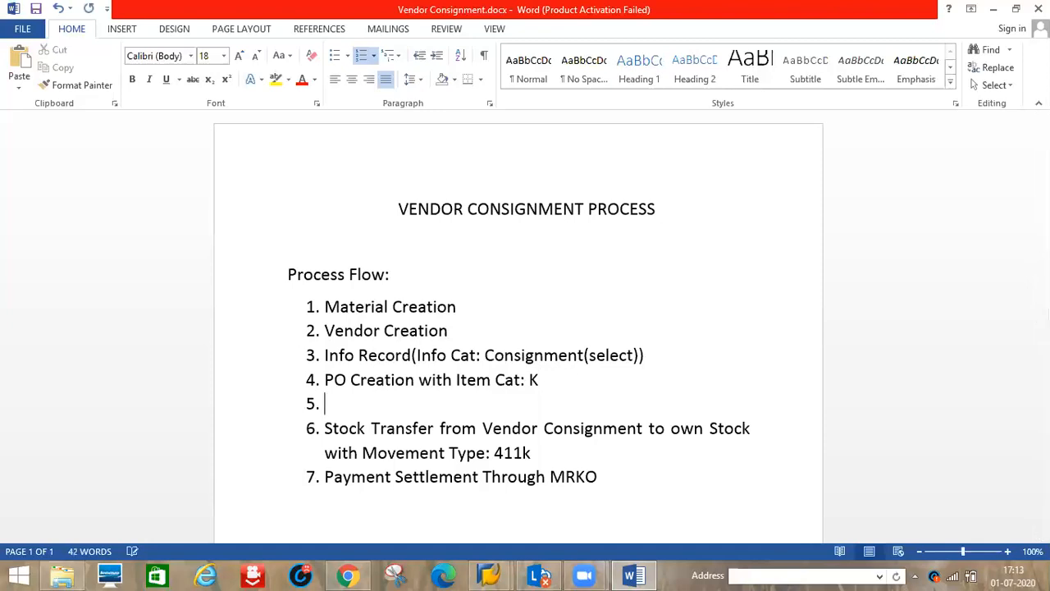
pyautogui.write('Goods Receipit')
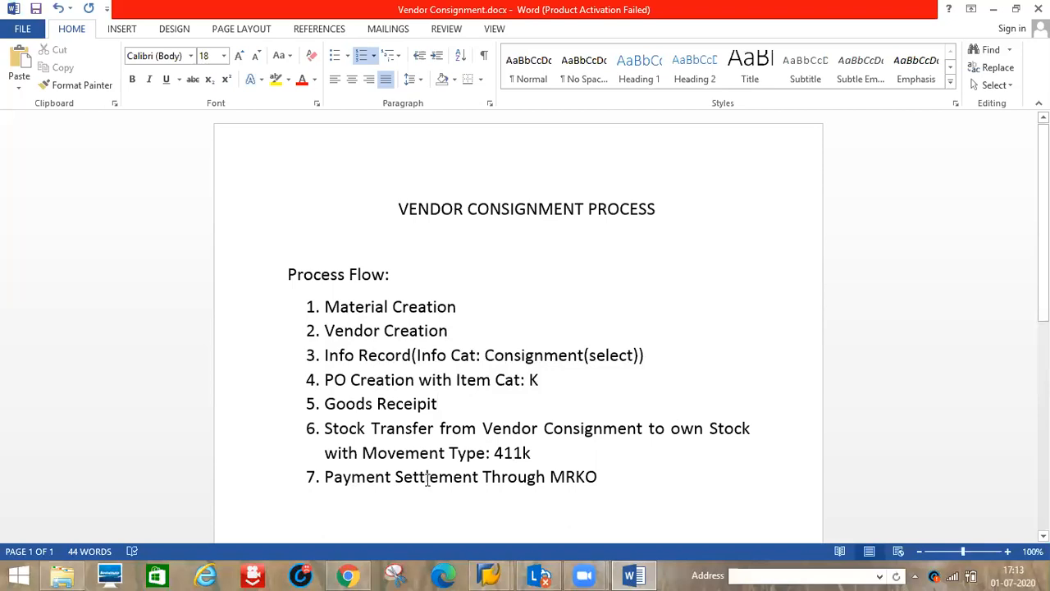
# - Highlight "MRKO" in yellow in the last list item and correct the spelling in item 5 to "Goods Receipt"
pyautogui.click(555, 476)
pyautogui.moveTo(556, 477); pyautogui.dragTo(603, 477)
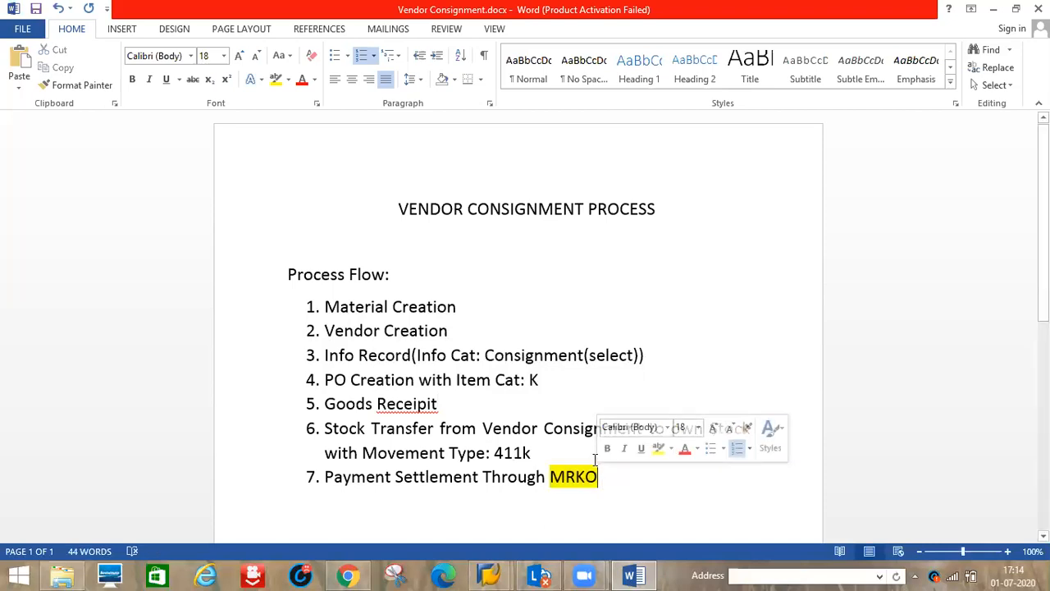
pyautogui.rightClick(417, 403)
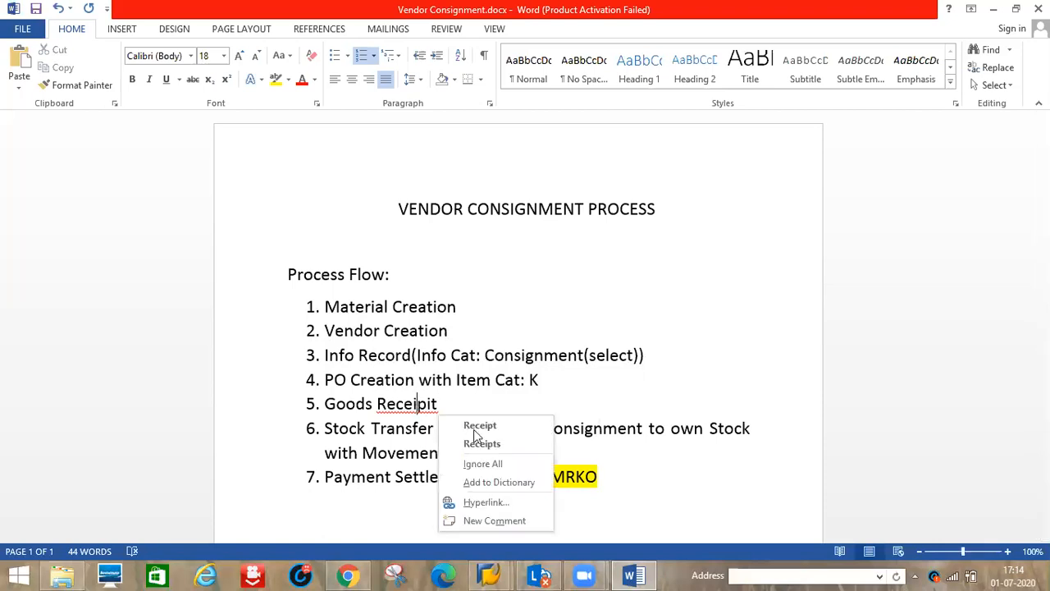
pyautogui.press('Escape')
pyautogui.press('Delete')
pyautogui.press('End')
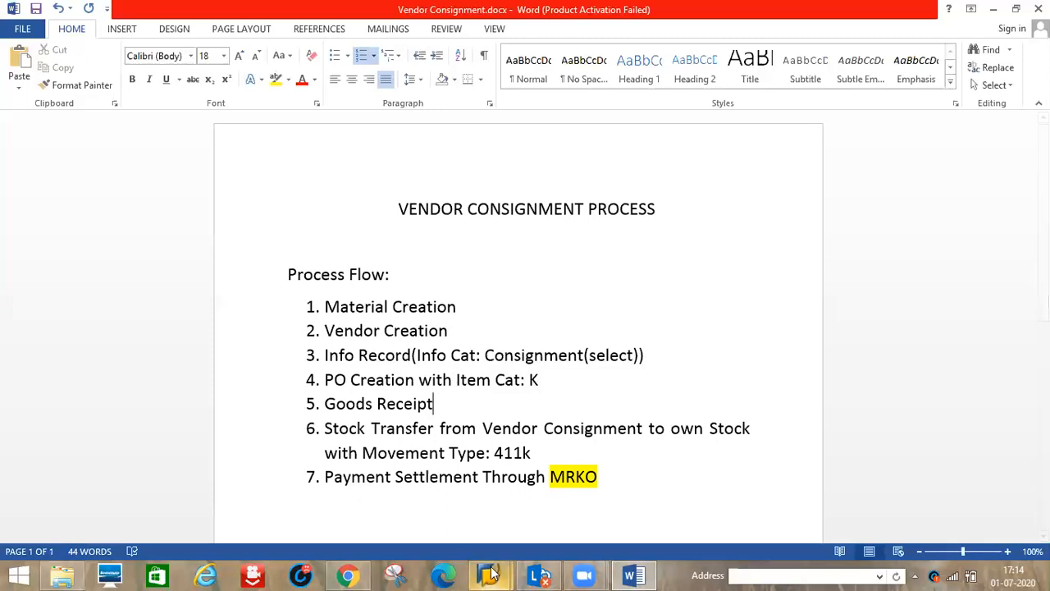
# - Switch back to SAP, try to restart transaction OKKP with /nokkp and decline the detailed error description
pyautogui.moveTo(490, 574)
pyautogui.click(535, 507)
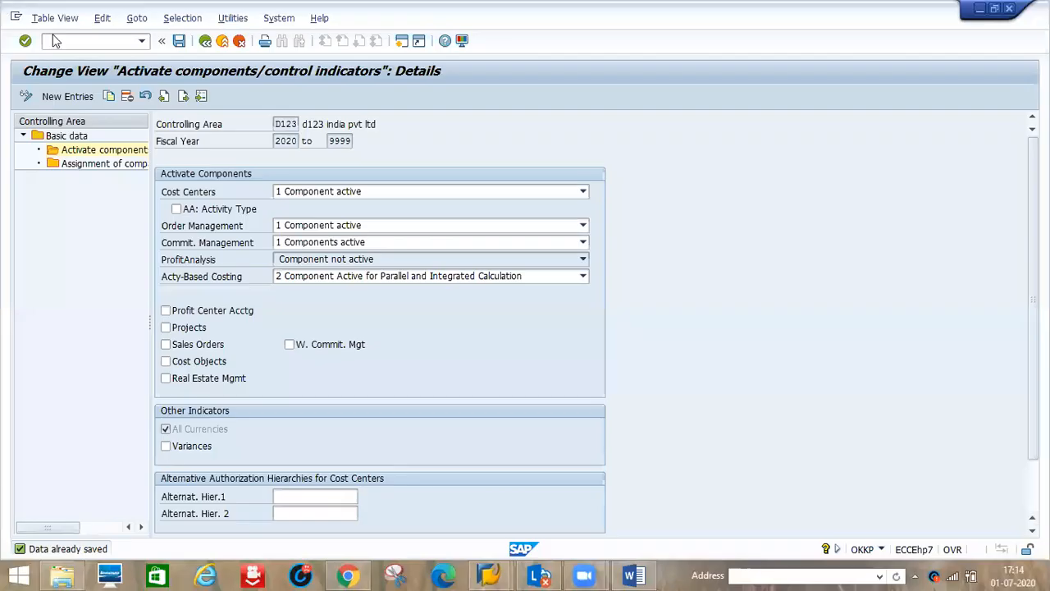
pyautogui.write('/nokkp')
pyautogui.press('Return')
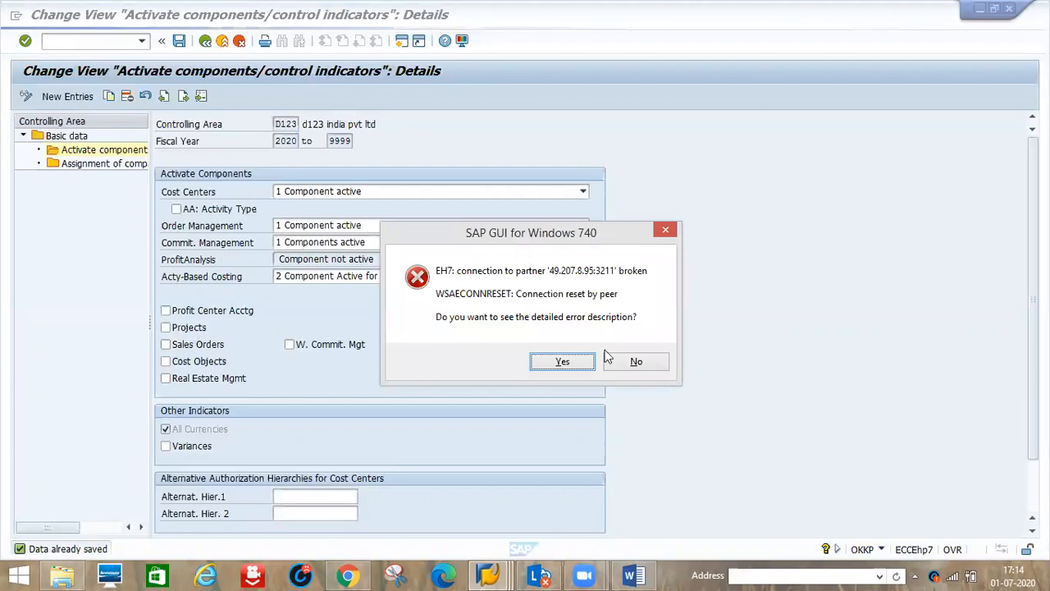
pyautogui.click(635, 368)
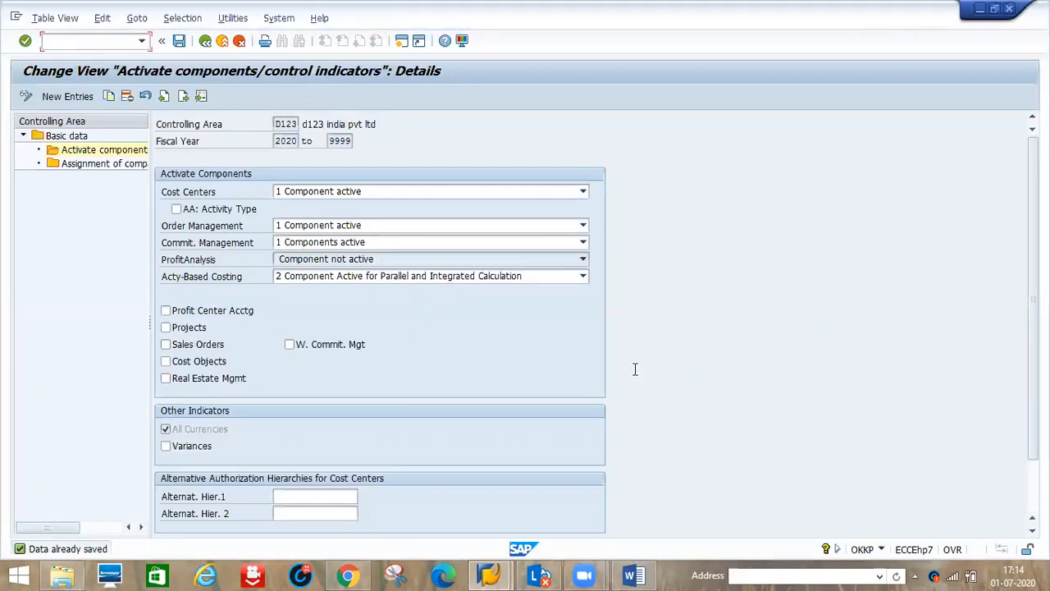
# - Switch to SAP Logon 740 and reopen the system connection to get a fresh logon screen
pyautogui.click(633, 575)
pyautogui.click(490, 574)
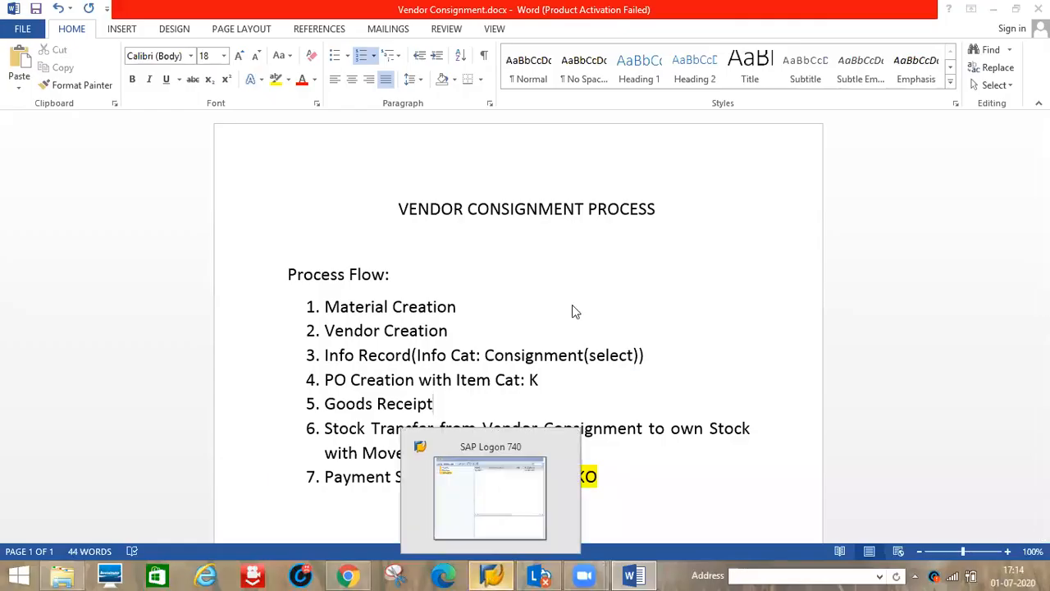
pyautogui.doubleClick(547, 145)
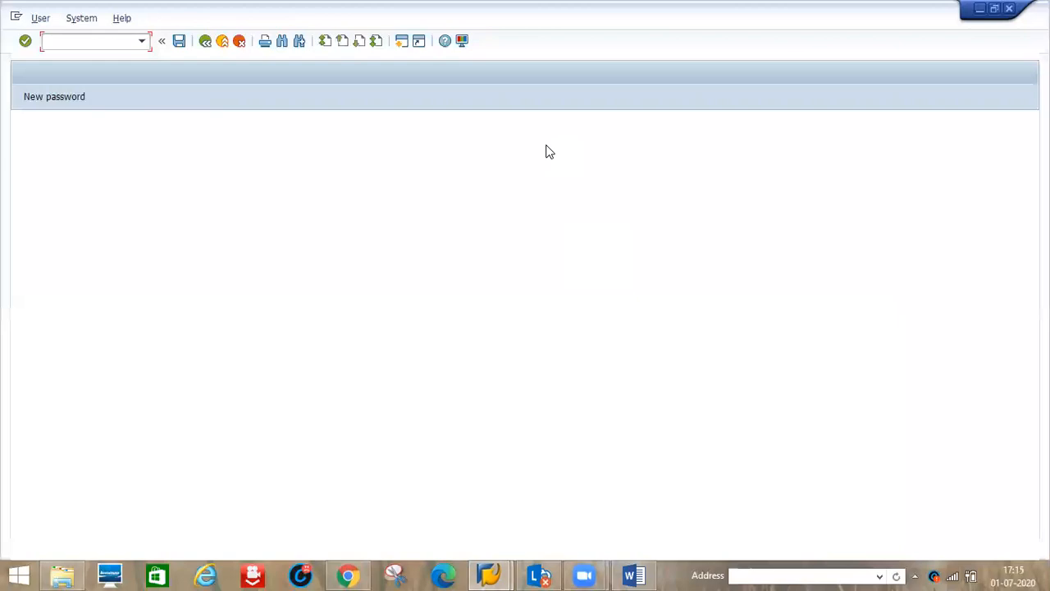
# - Log on with the user ID and account password, continuing with this logon and ending any other logons in the system
pyautogui.write('u')
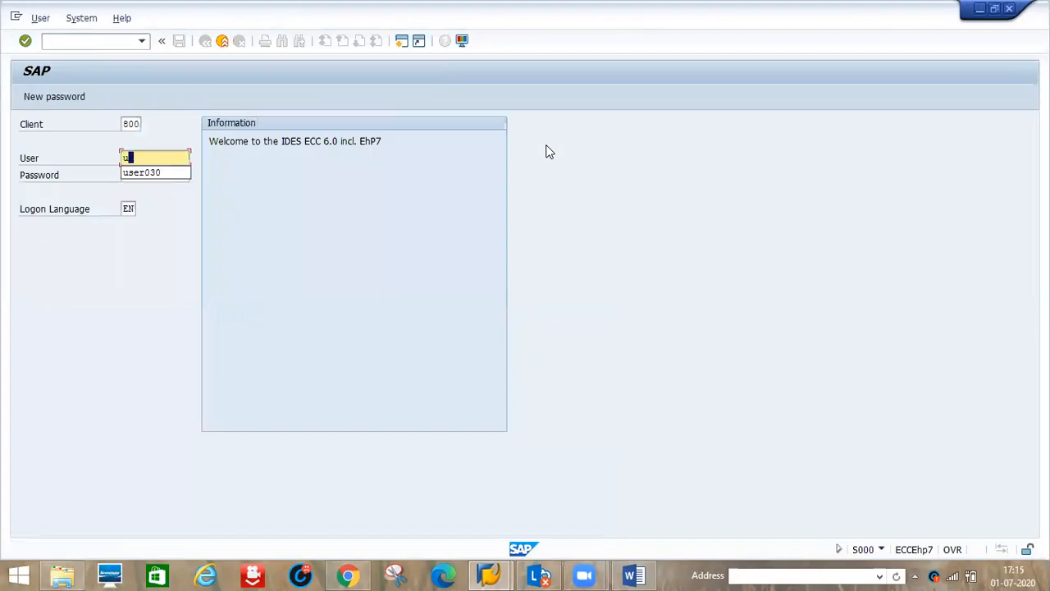
pyautogui.press('Down')
pyautogui.press('Tab')
pyautogui.write('****')
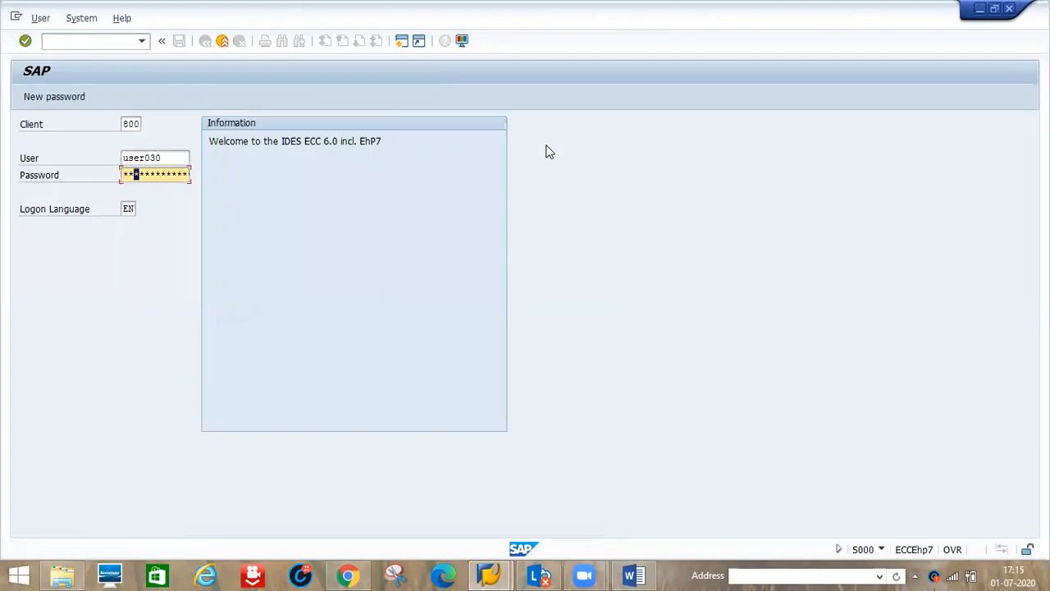
pyautogui.write('****')
pyautogui.press('Return')
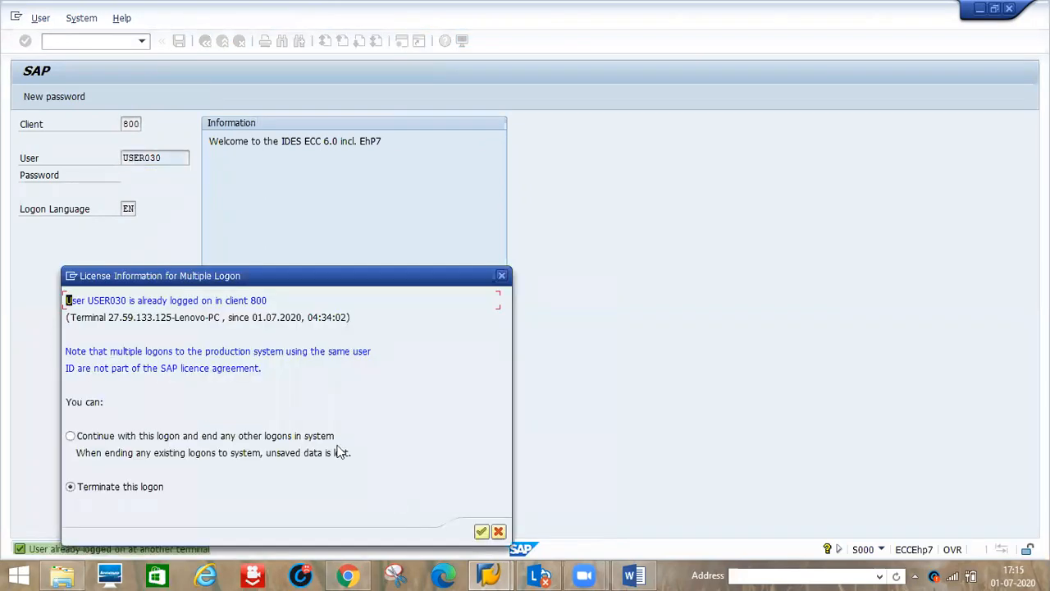
pyautogui.click(327, 440)
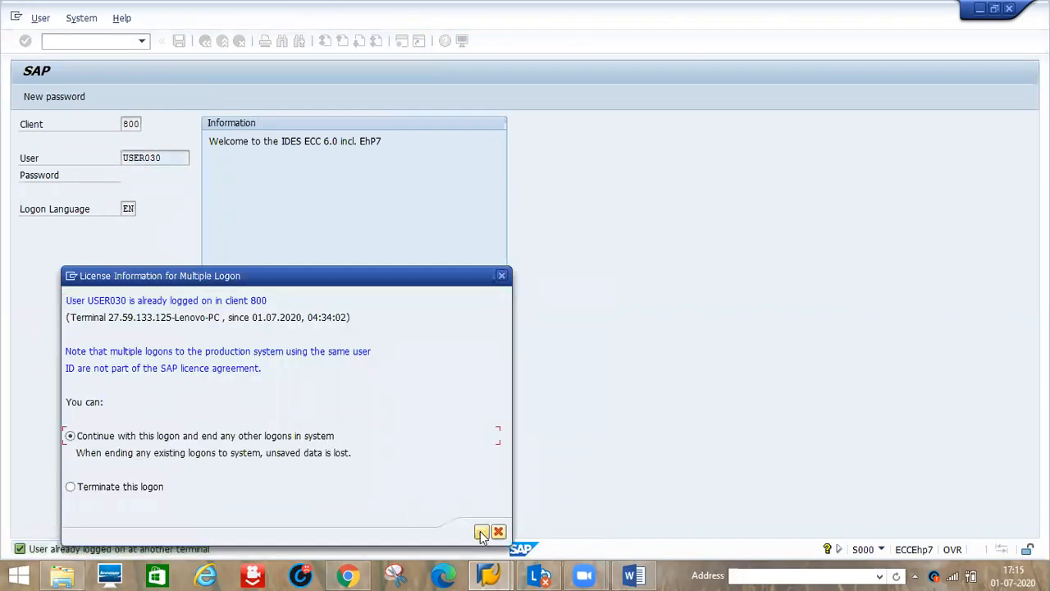
pyautogui.click(482, 532)
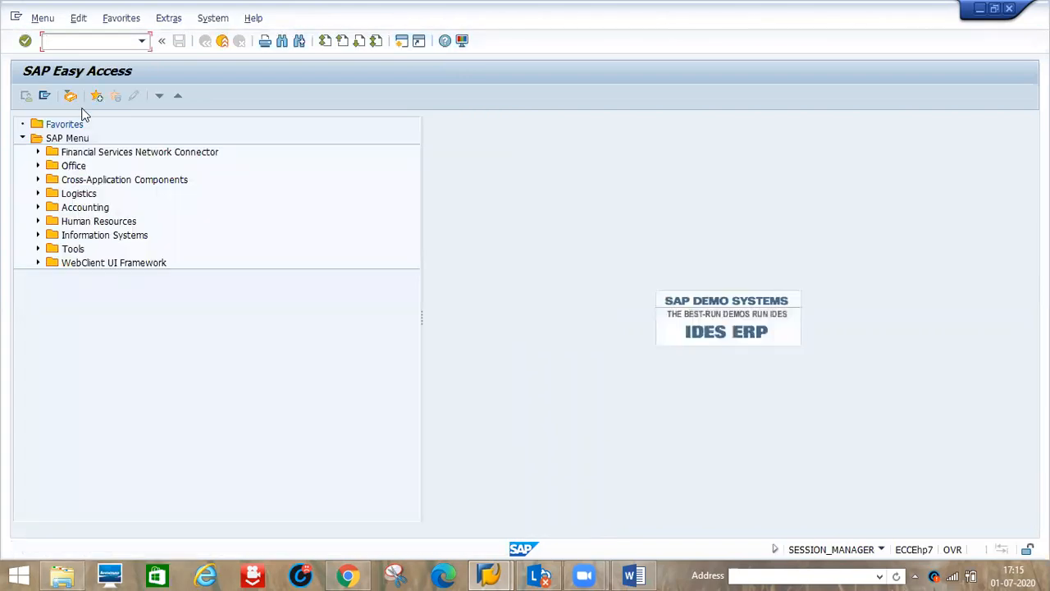
# - Open the material creation transaction with /nmm01
pyautogui.write('/nmm01')
pyautogui.press('Return')
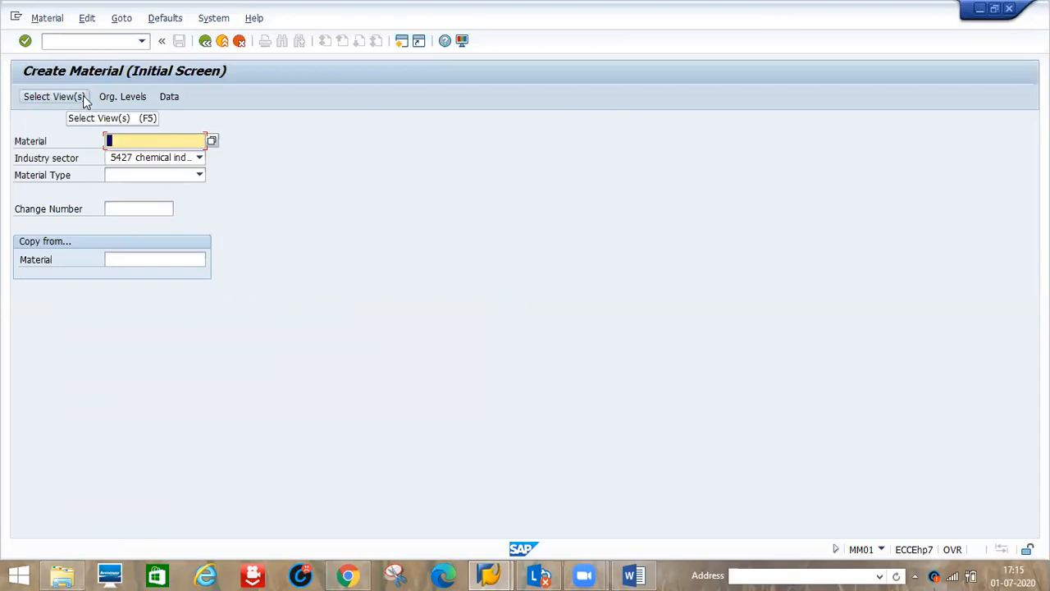
pyautogui.write('h')
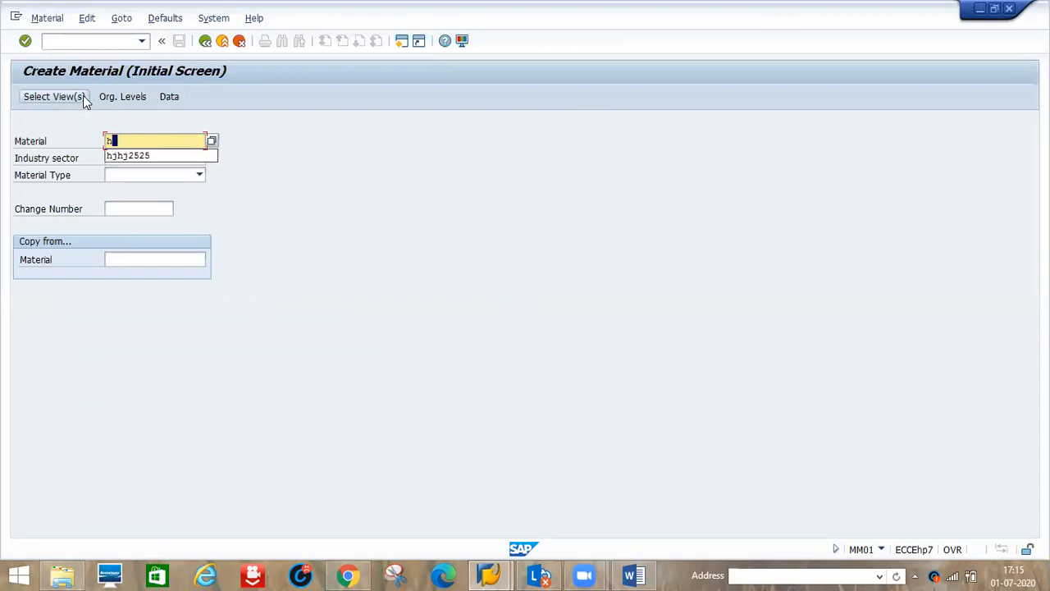
pyautogui.press('BackSpace')
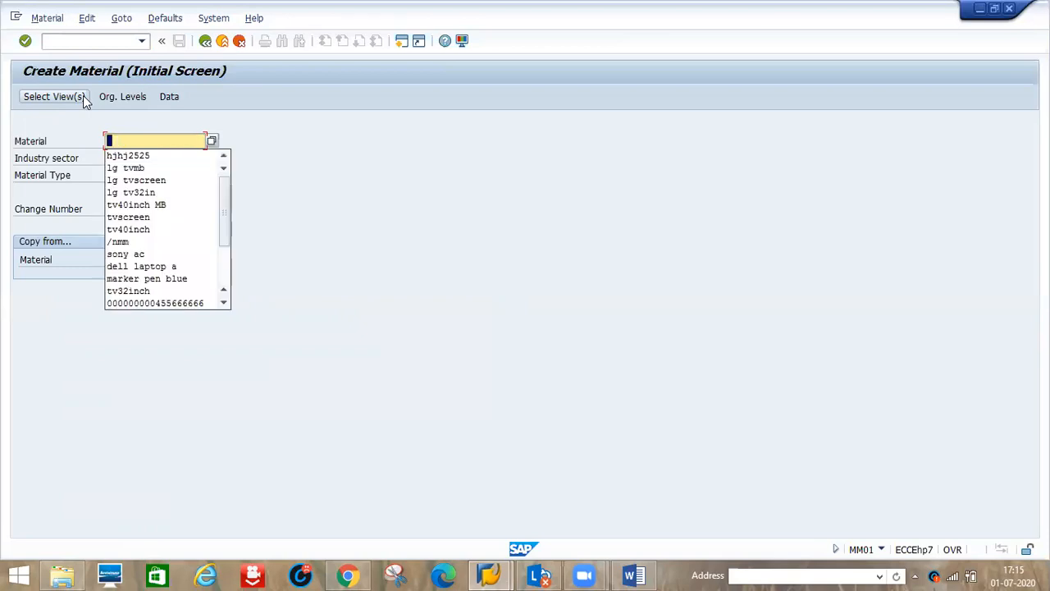
pyautogui.click(84, 90)
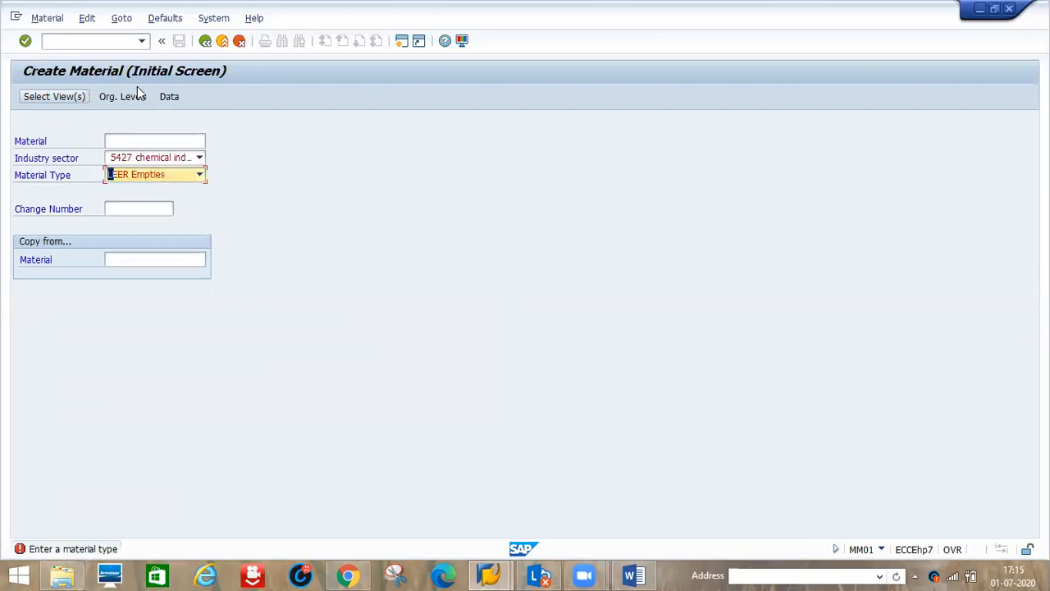
# - Enter material "lgtv 53inch" with industry sector M Mechanical Engineering and material type D1P2 d123 Finished Material, and proceed to the view selection
pyautogui.click(164, 139)
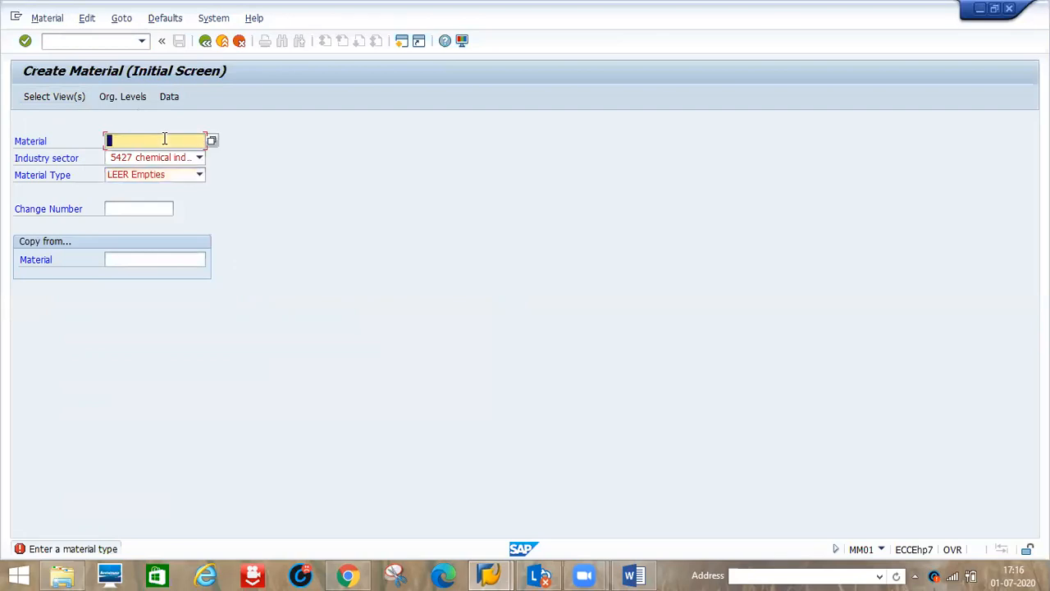
pyautogui.write('lg')
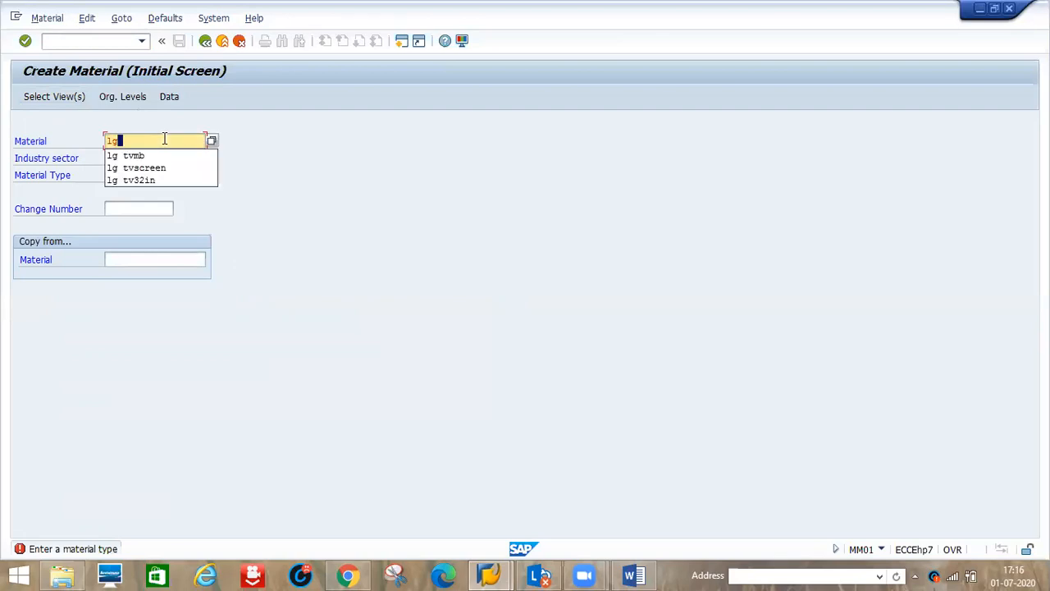
pyautogui.write('tv ')
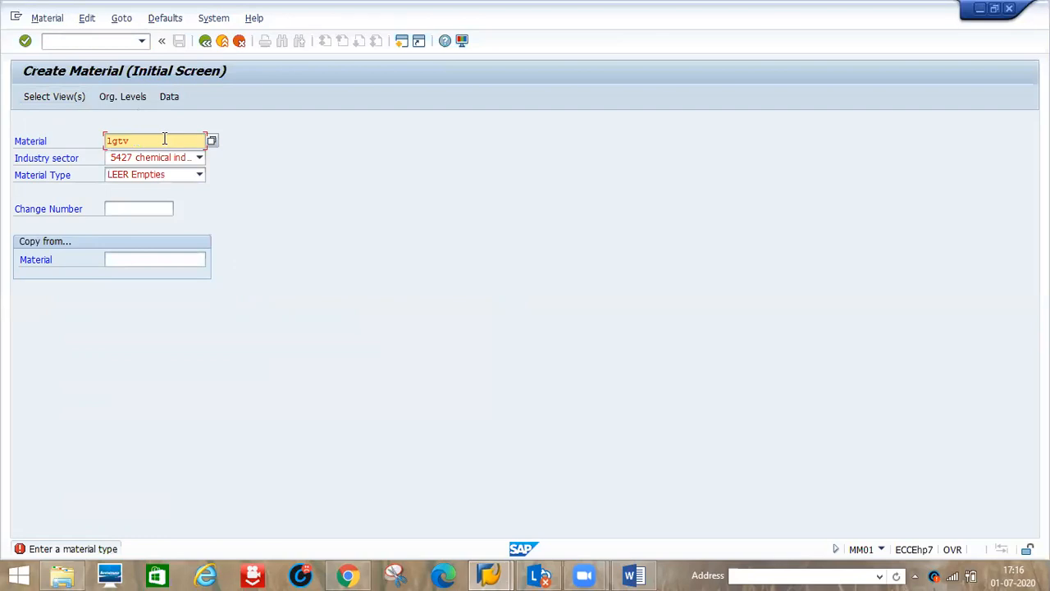
pyautogui.write('53inch')
pyautogui.press('Tab')
pyautogui.press('m')
pyautogui.press('Tab')
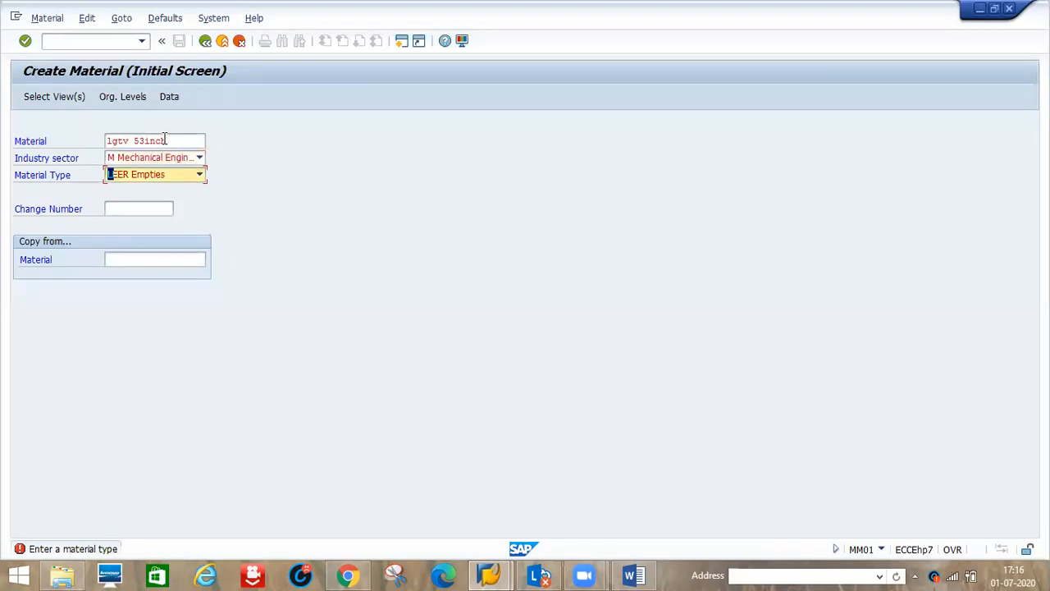
pyautogui.press('d')
pyautogui.press('d')
pyautogui.press('d')
pyautogui.press('Return')
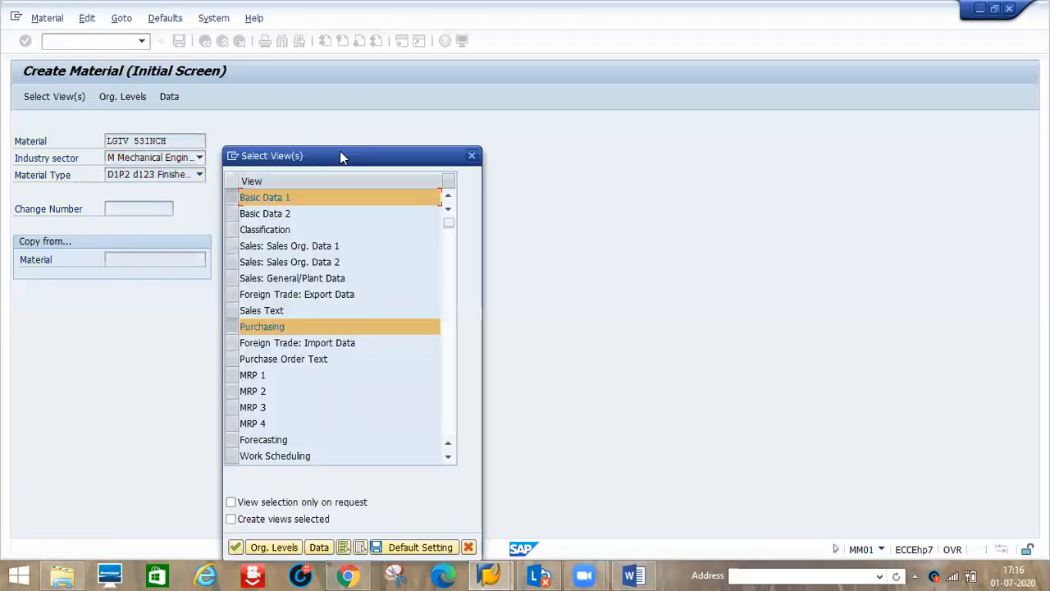
# - Accept the preselected views and set the organizational levels to plant D1P1 and storage location D1S1
pyautogui.press('Return')
pyautogui.write('d1p1')
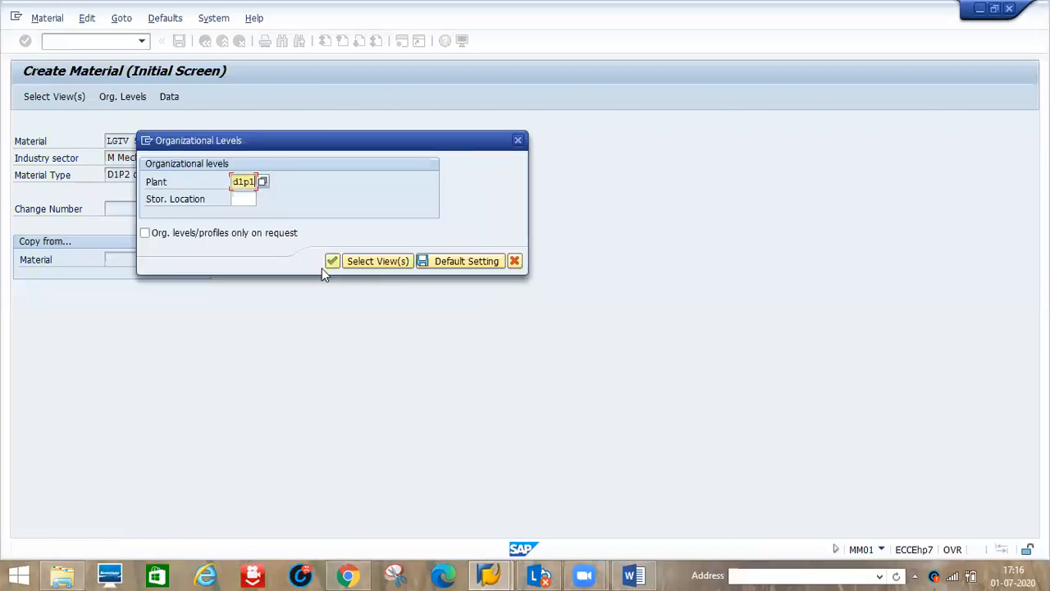
pyautogui.press('Tab')
pyautogui.write('1')
pyautogui.press('BackSpace')
pyautogui.write('d')
pyautogui.press('Down')
pyautogui.press('Return')
pyautogui.press('Return')
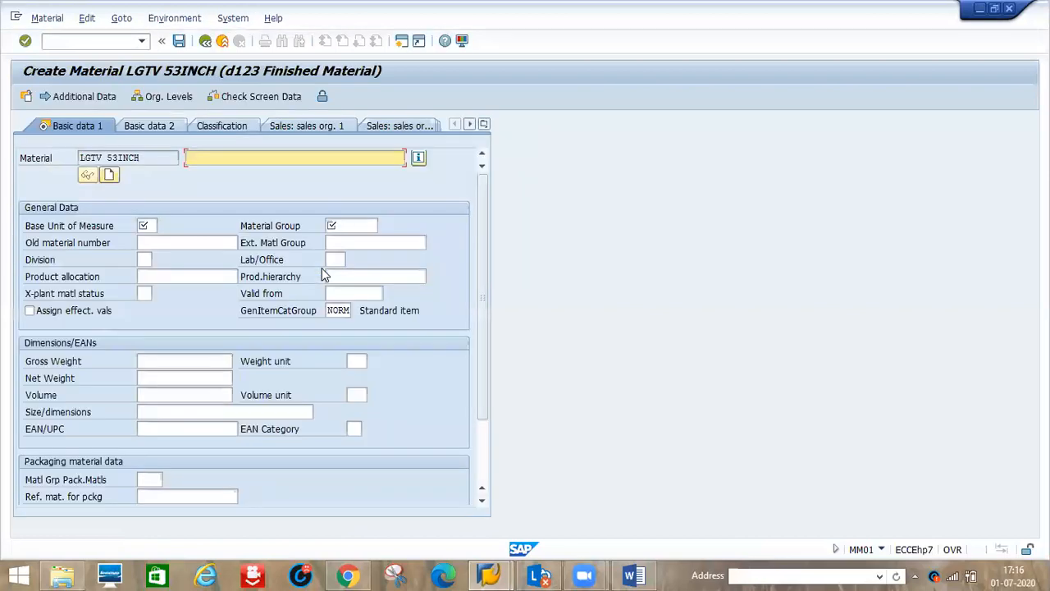
# - Fill in the basic data with description "lgtv 53inch", base unit of measure PC and material group 0001
pyautogui.write('lgtv 53inch')
pyautogui.press('Tab')
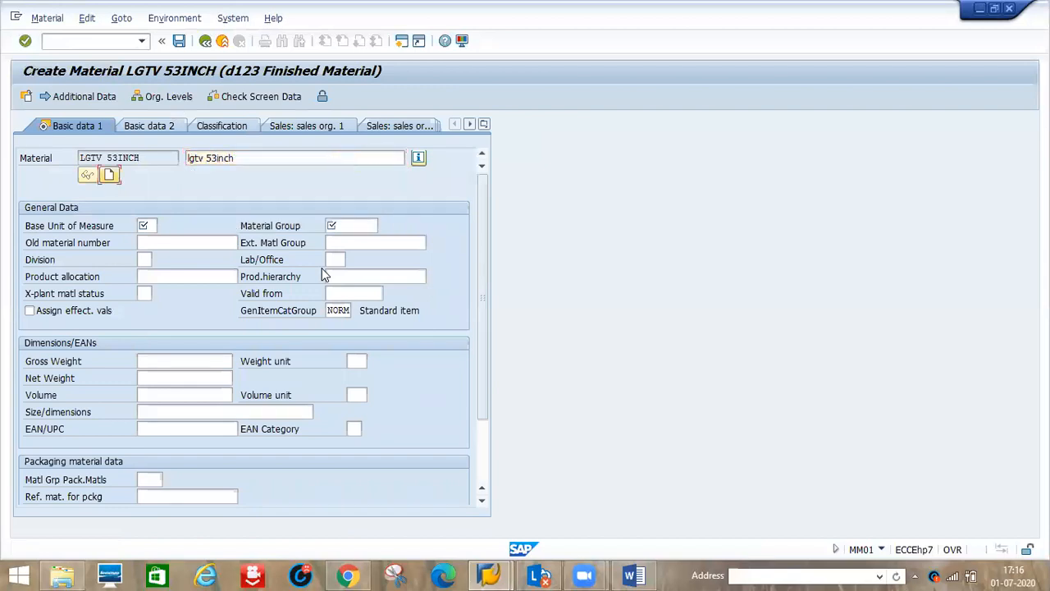
pyautogui.press('Tab')
pyautogui.write('pc')
pyautogui.press('Tab')
pyautogui.write('0001')
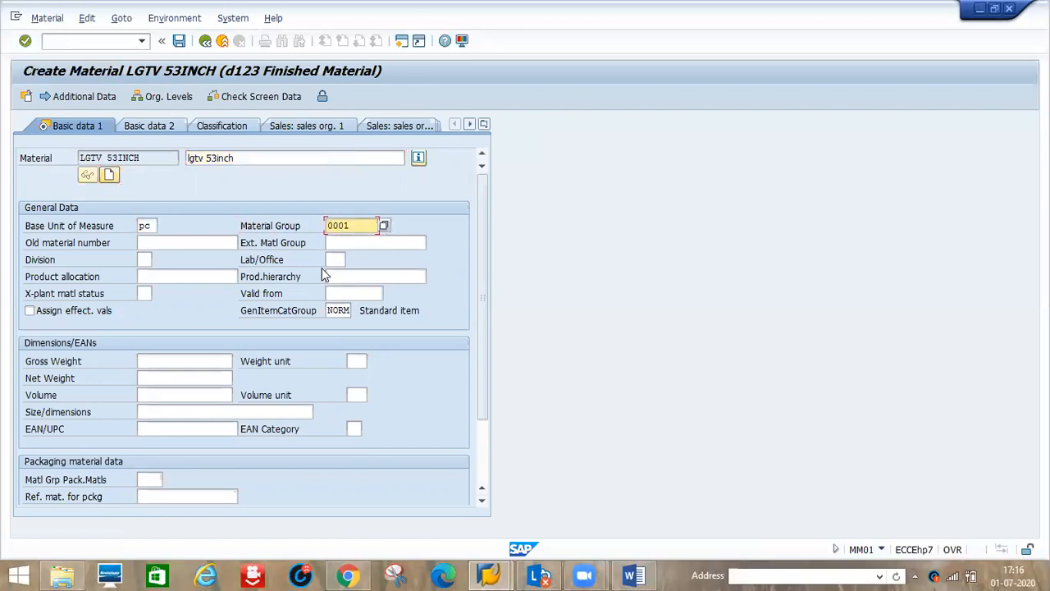
pyautogui.press('Return')
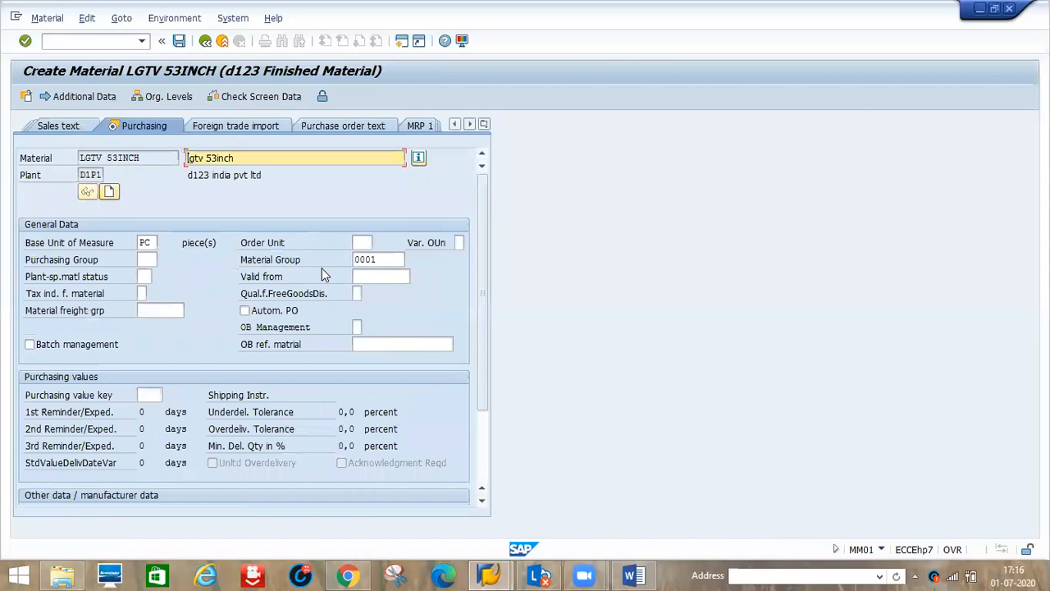
# - Set the purchasing group to 001 and continue past the plant and storage data to the accounting view
pyautogui.click(144, 259)
pyautogui.write('001')
pyautogui.press('Return')
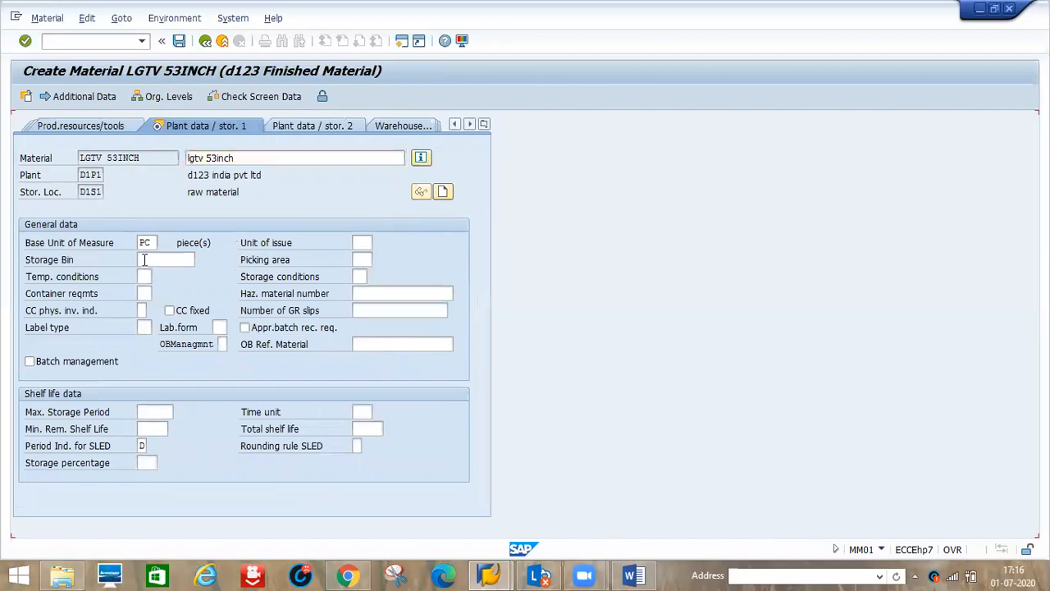
pyautogui.press('Return')
# - Set valuation class 7920 and standard price 50000, and save the new material
pyautogui.click(143, 327)
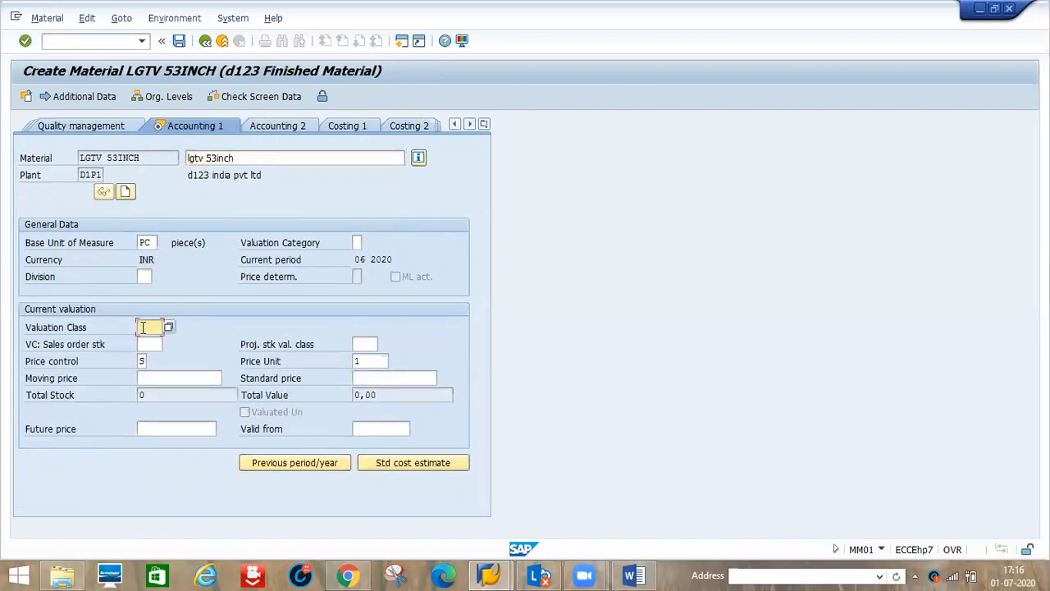
pyautogui.write('7920')
pyautogui.press('Tab')
pyautogui.press('Tab')
pyautogui.press('Tab')
pyautogui.press('Tab')
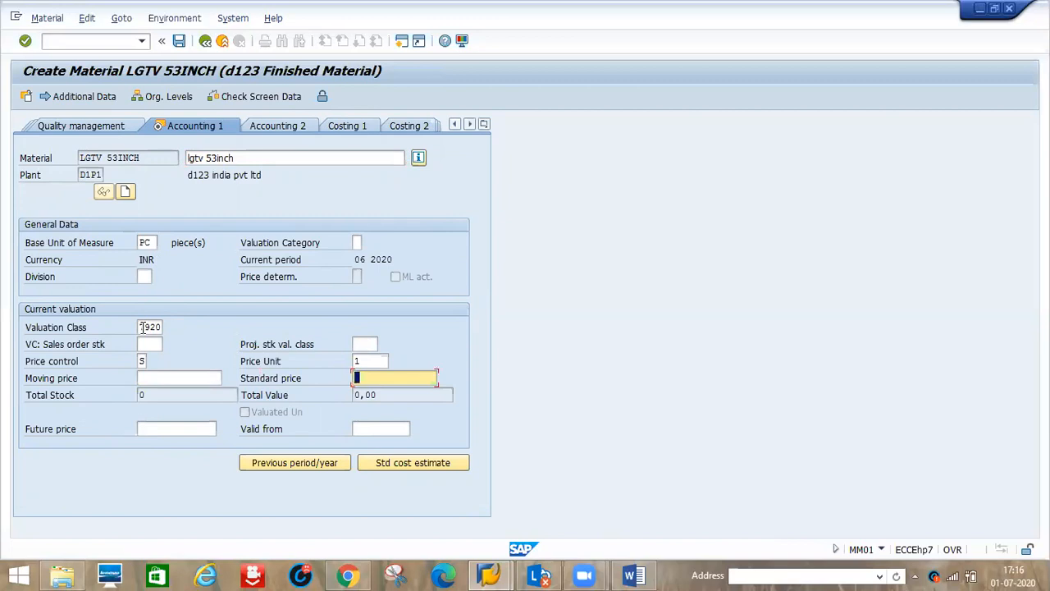
pyautogui.write('50000')
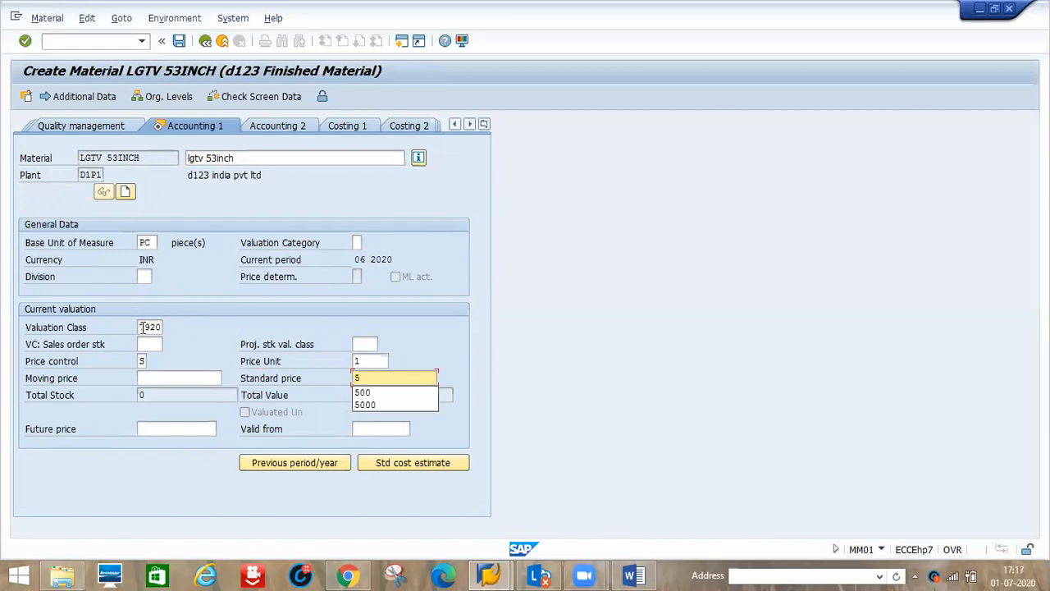
pyautogui.press('Return')
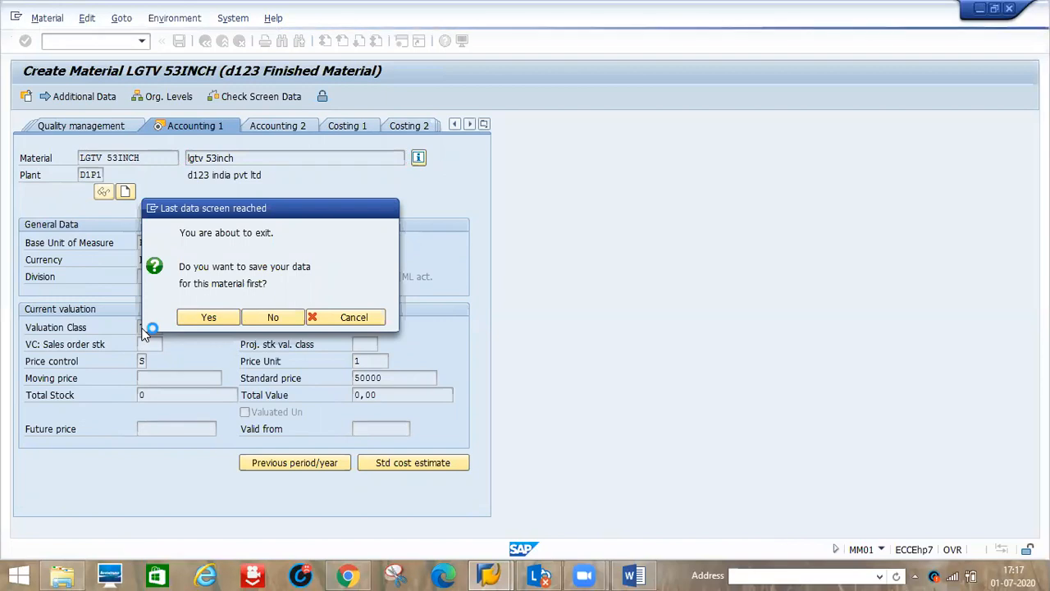
pyautogui.press('Return')
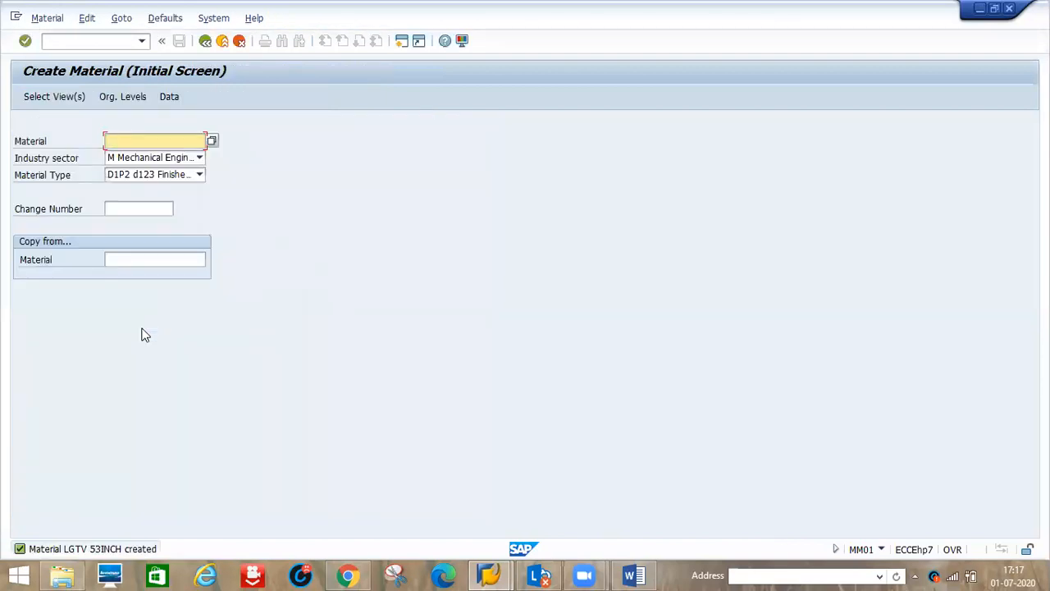
# - Switch to the Word document to check the consignment process flow, and return to the SAP session
pyautogui.hotkey('alt', 'Tab')
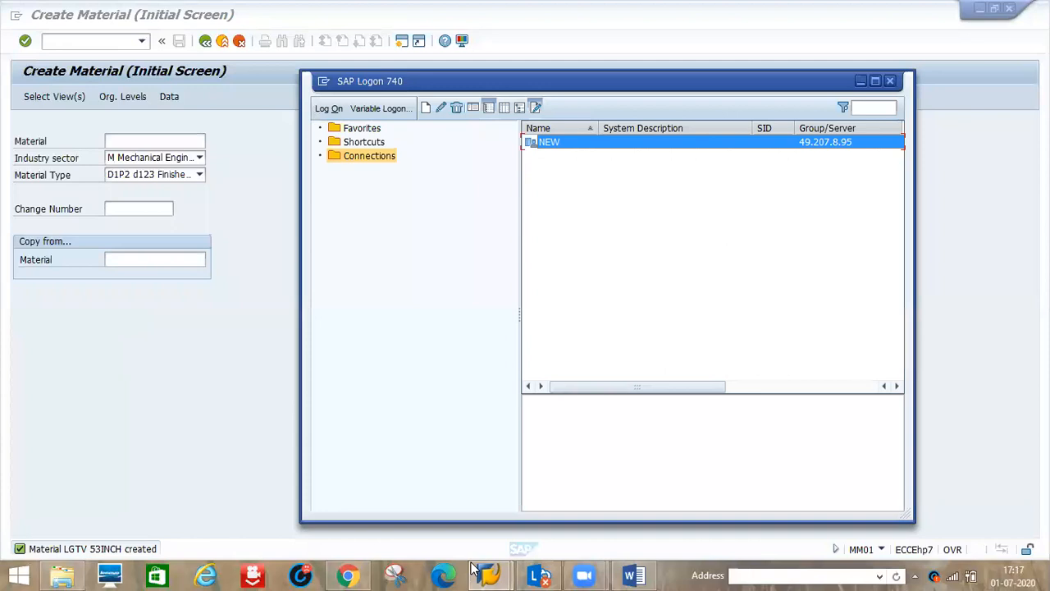
pyautogui.click(637, 574)
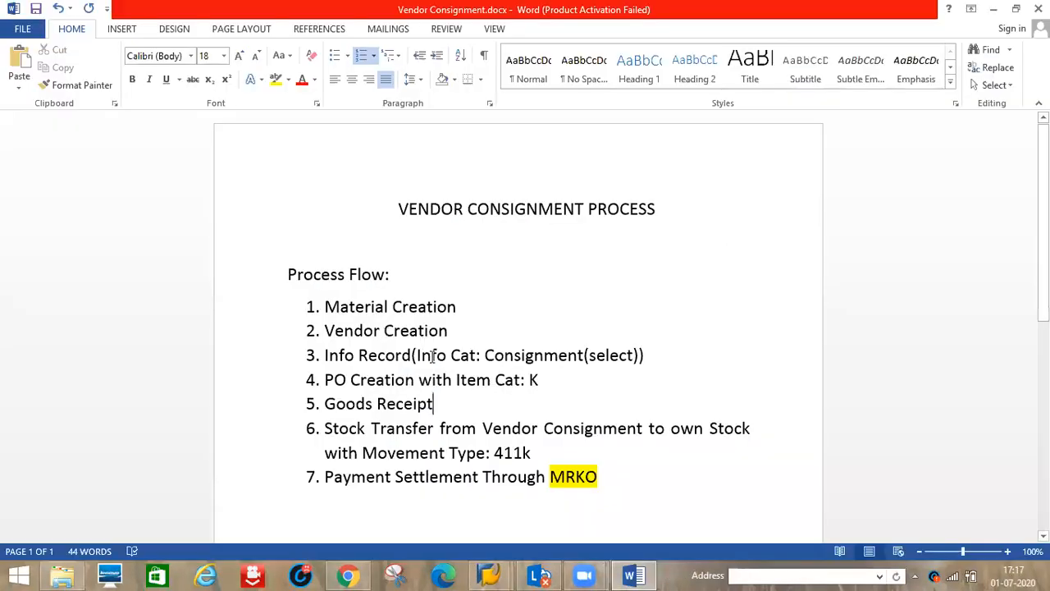
pyautogui.hotkey('alt', 'Tab')
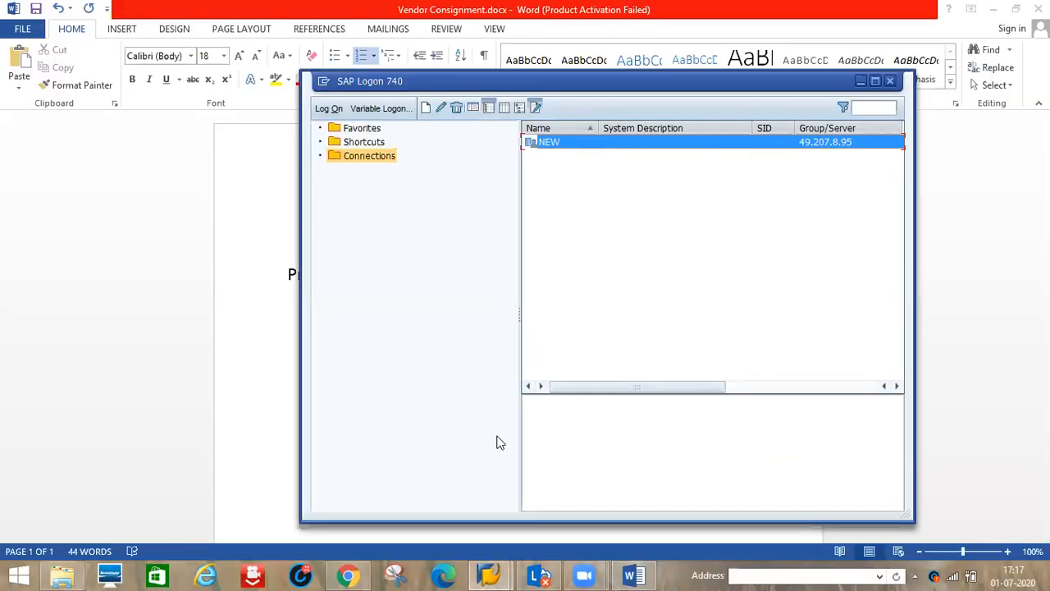
pyautogui.click(497, 574)
pyautogui.click(526, 504)
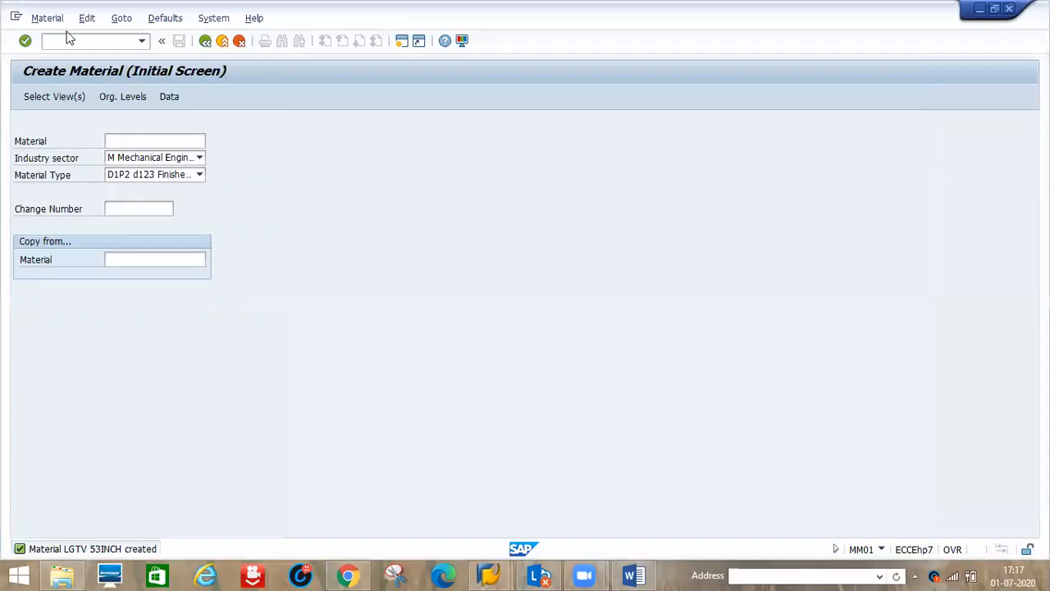
# - Open vendor creation transaction XK01 and enter company code D123, purchasing organization D123 and account group 0001
pyautogui.click(55, 43)
pyautogui.write('/nxk')
pyautogui.write('1')
pyautogui.press('Return')
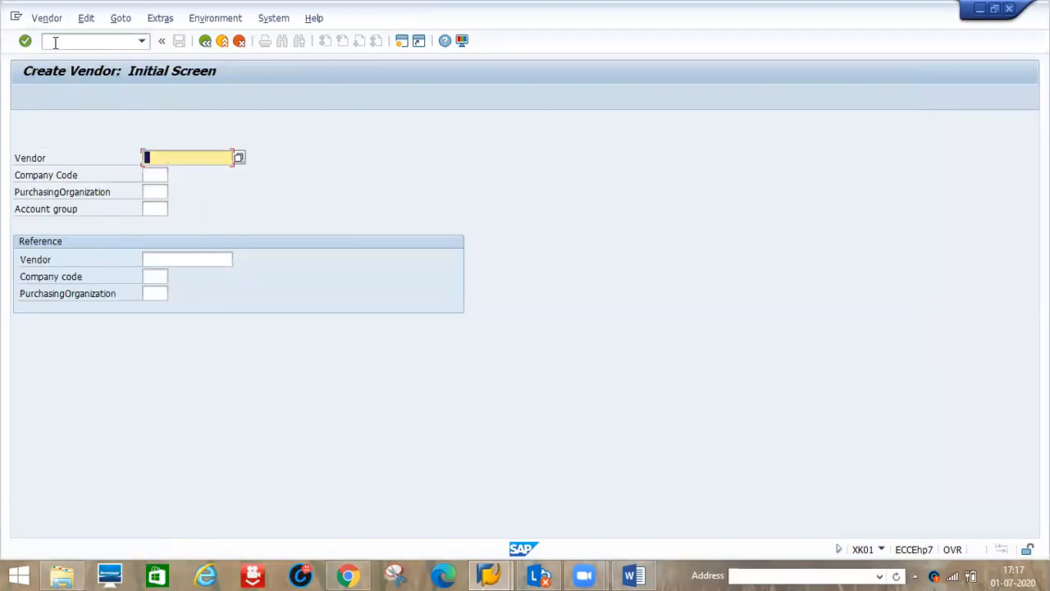
pyautogui.press('Tab')
pyautogui.write('d123')
pyautogui.press('Tab')
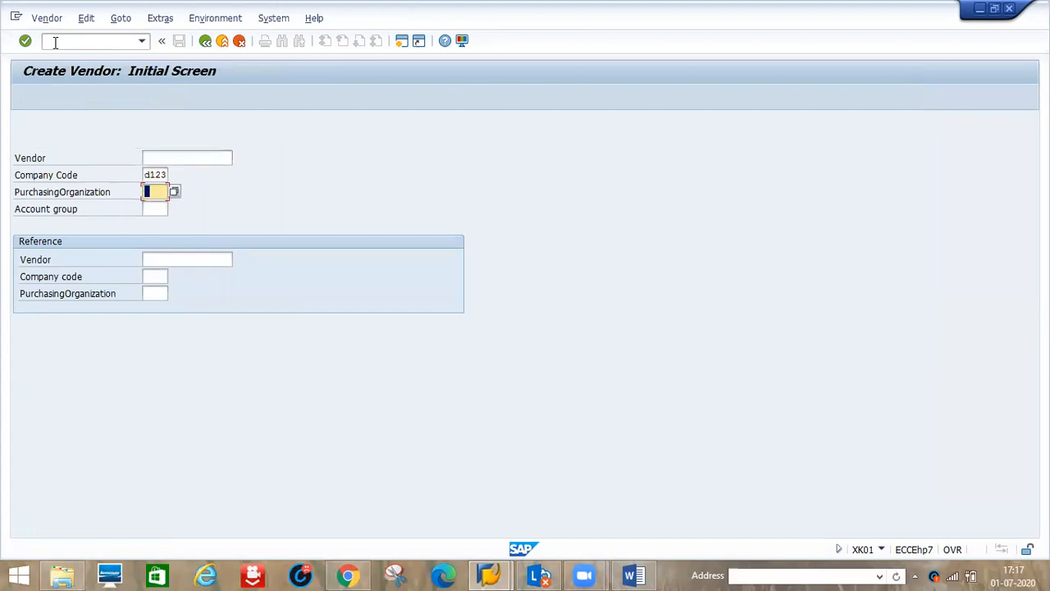
pyautogui.write('d123')
pyautogui.press('Tab')
pyautogui.write('0001')
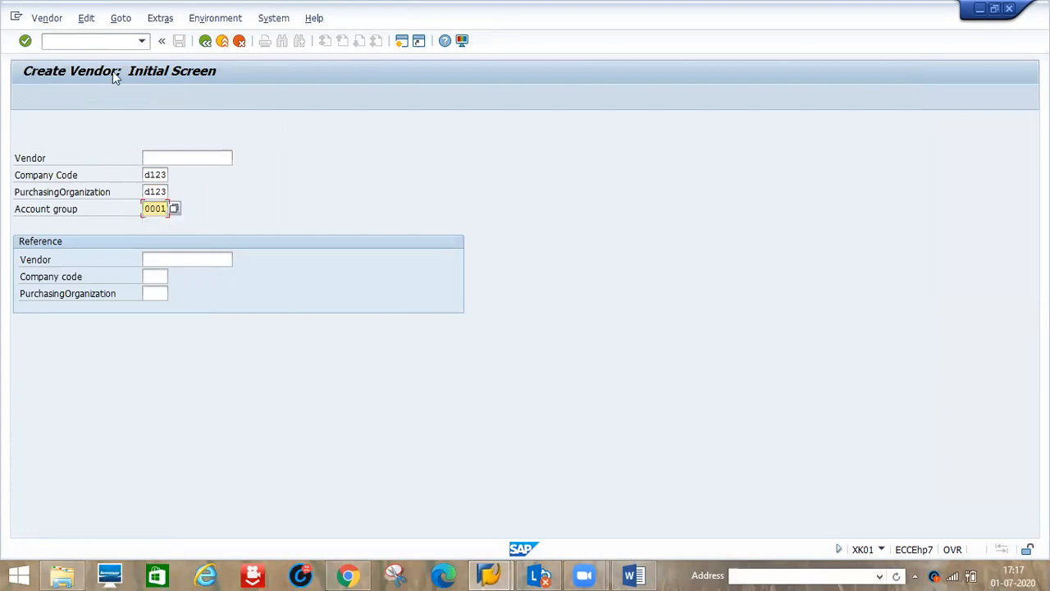
# - Try to create the vendor under the number "lg vendor", and clear the vendor field again
pyautogui.click(156, 157)
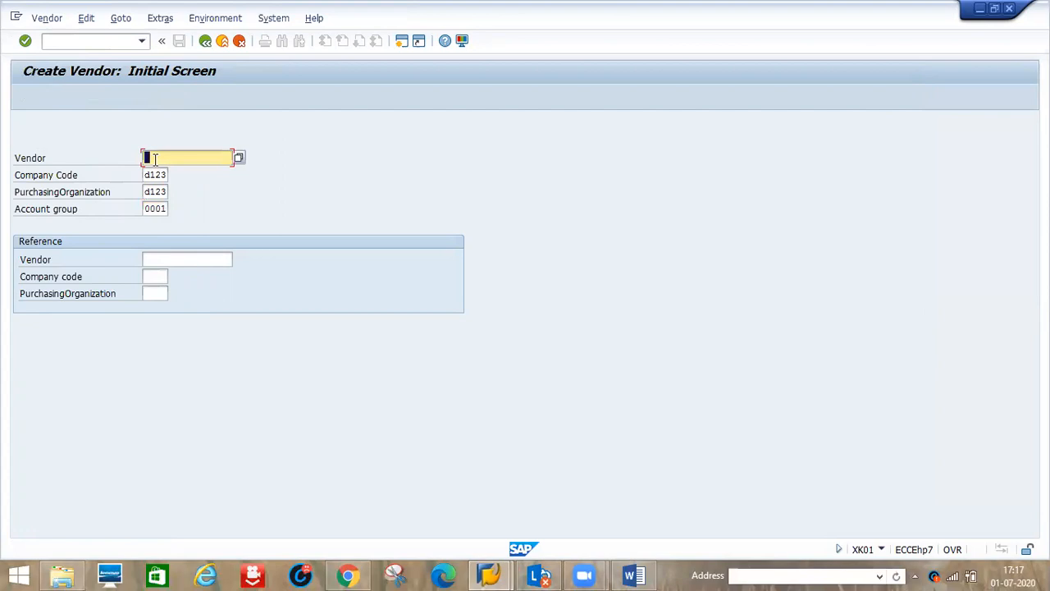
pyautogui.write('1g vendor')
pyautogui.press('Return')
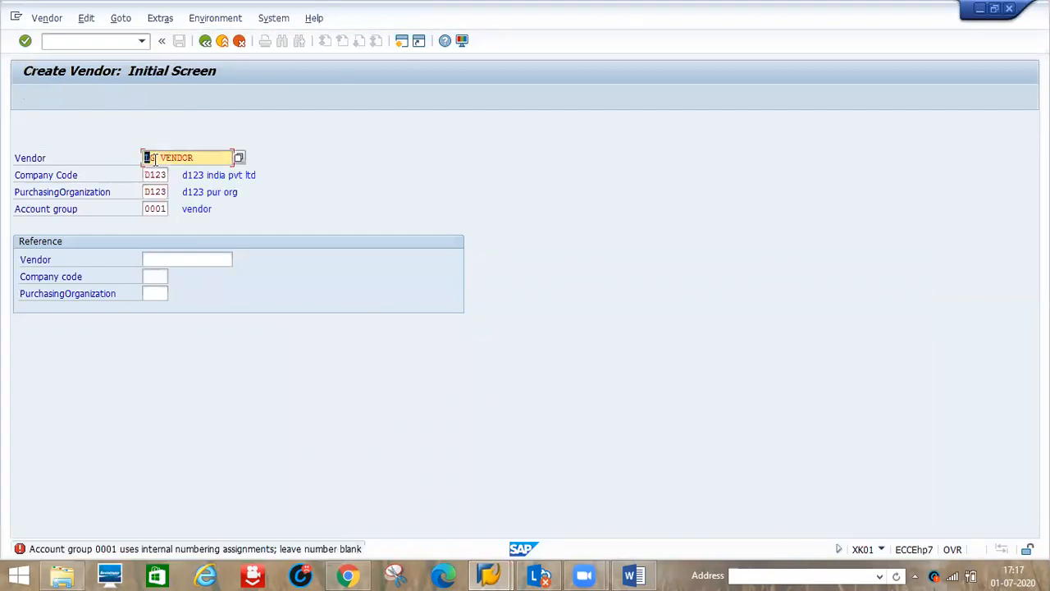
pyautogui.click(207, 158)
pyautogui.press('BackSpace')
pyautogui.press('BackSpace')
pyautogui.press('BackSpace')
pyautogui.press('BackSpace')
pyautogui.press('BackSpace')
pyautogui.press('BackSpace')
pyautogui.press('BackSpace')
pyautogui.press('BackSpace')
pyautogui.press('BackSpace')
pyautogui.press('Escape')
# - Continue to the vendor's address data and set title Company, name "lg Vendor India pvt ltd" and search term "lg vendor"
pyautogui.press('Return')
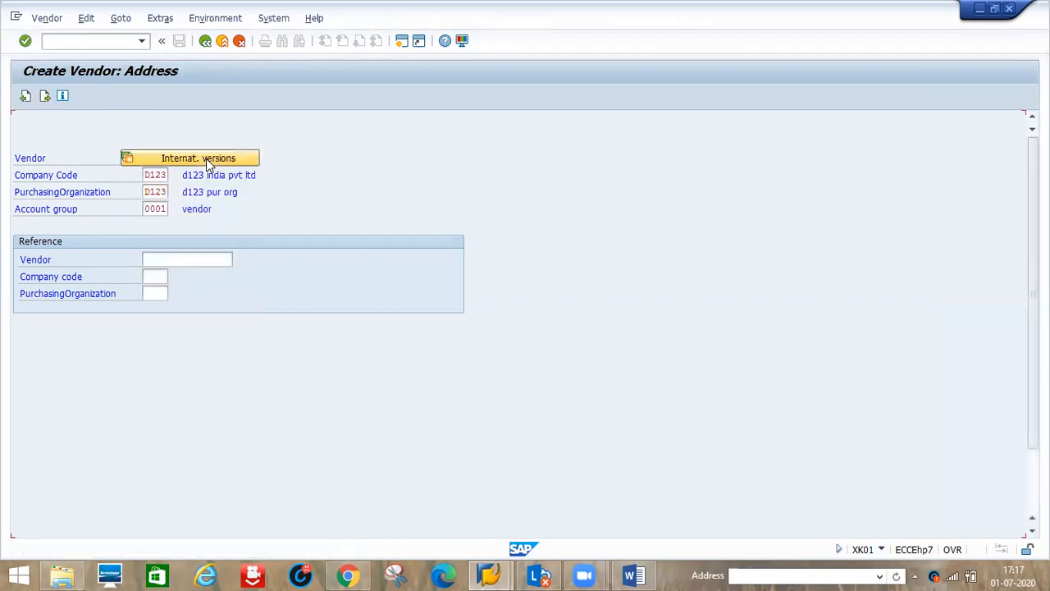
pyautogui.press('Down')
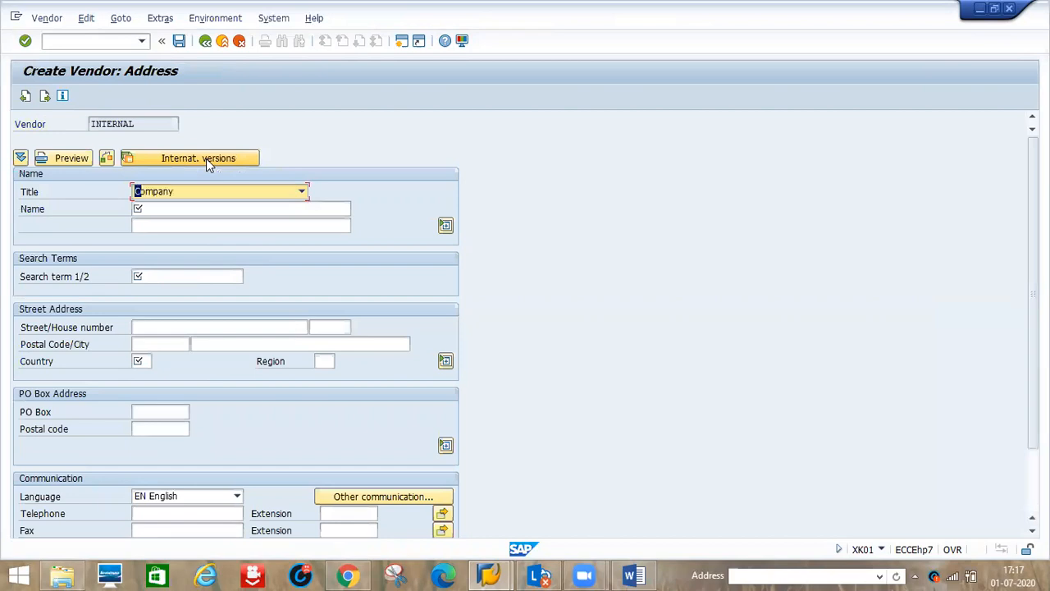
pyautogui.press('Tab')
pyautogui.write('lg Vendor Inid')
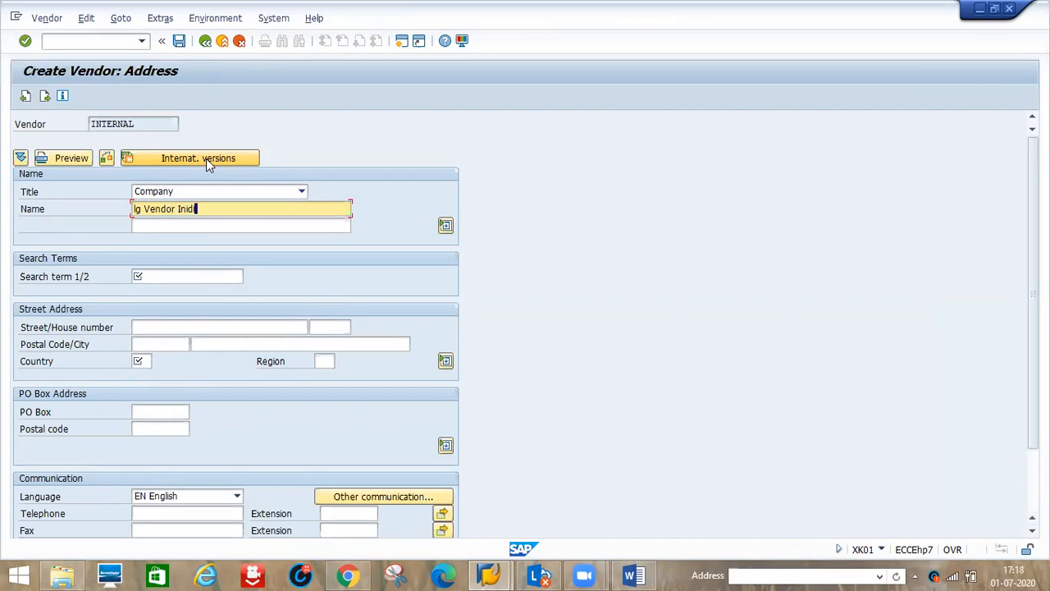
pyautogui.press('BackSpace')
pyautogui.press('BackSpace')
pyautogui.write('dia pvt ltd')
pyautogui.press('Tab')
pyautogui.press('Tab')
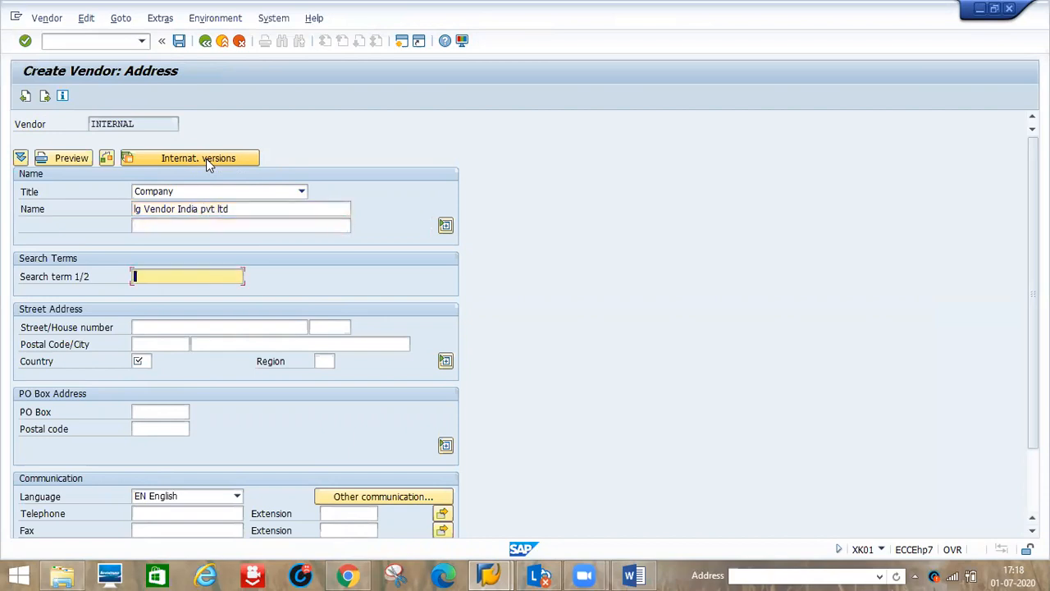
pyautogui.write('lg')
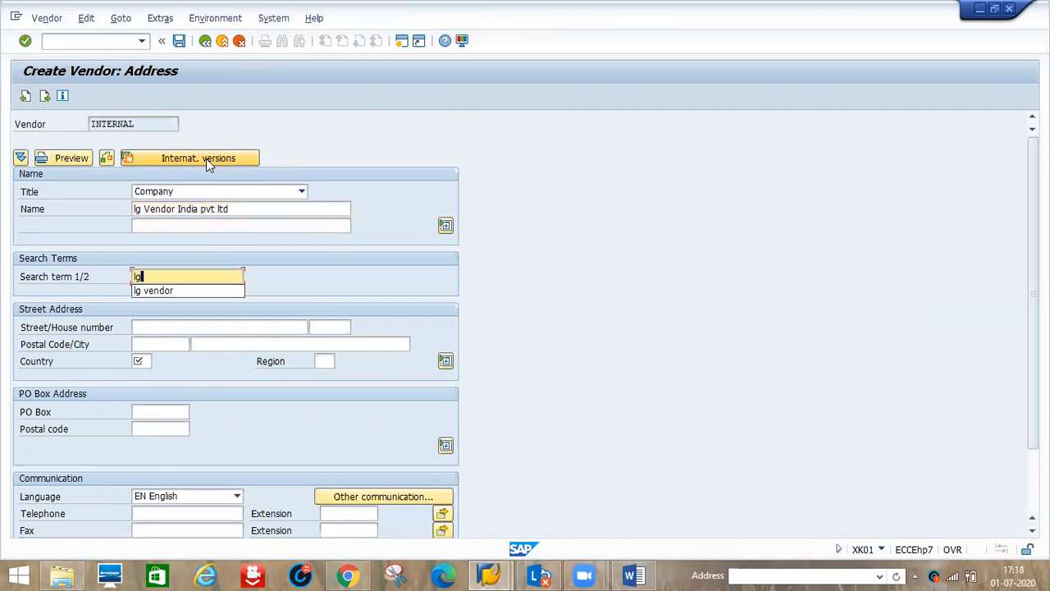
pyautogui.click(167, 293)
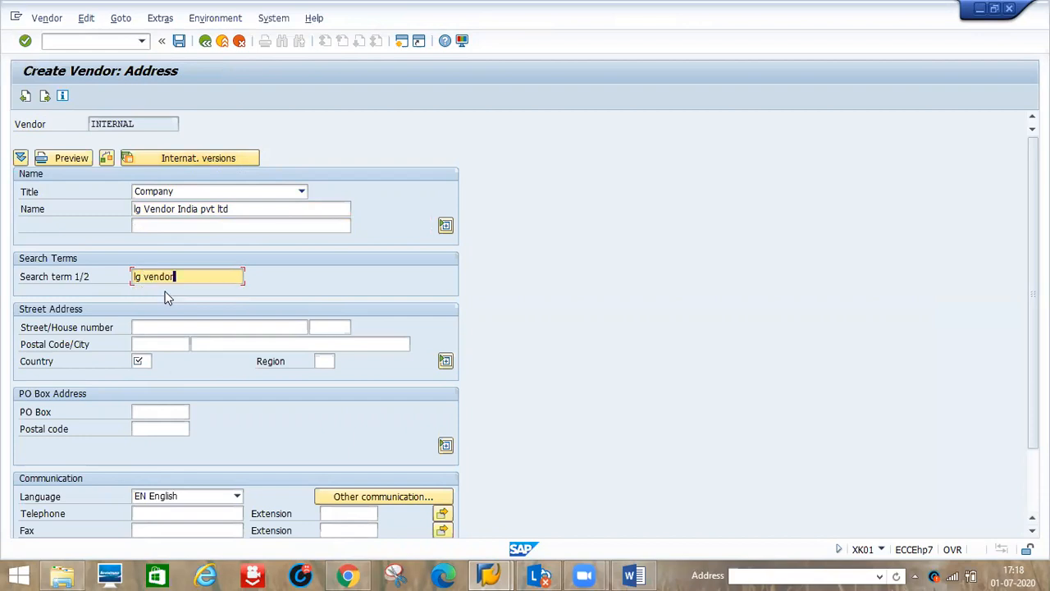
# - Set the vendor's country to IN, and dismiss the duplicate-address notice and the list of duplicate vendors
pyautogui.click(148, 361)
pyautogui.write('in')
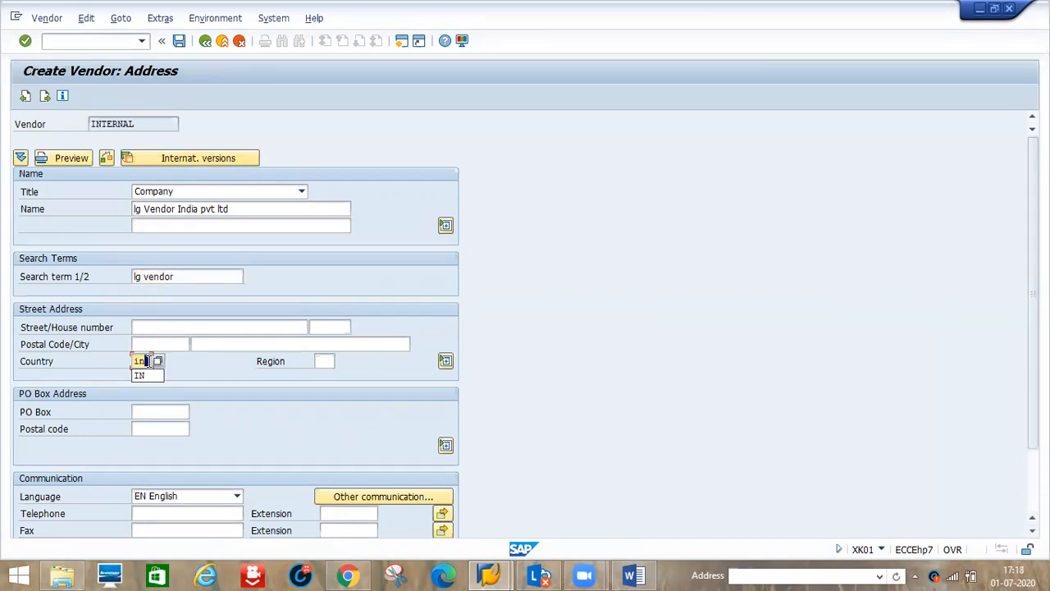
pyautogui.press('Return')
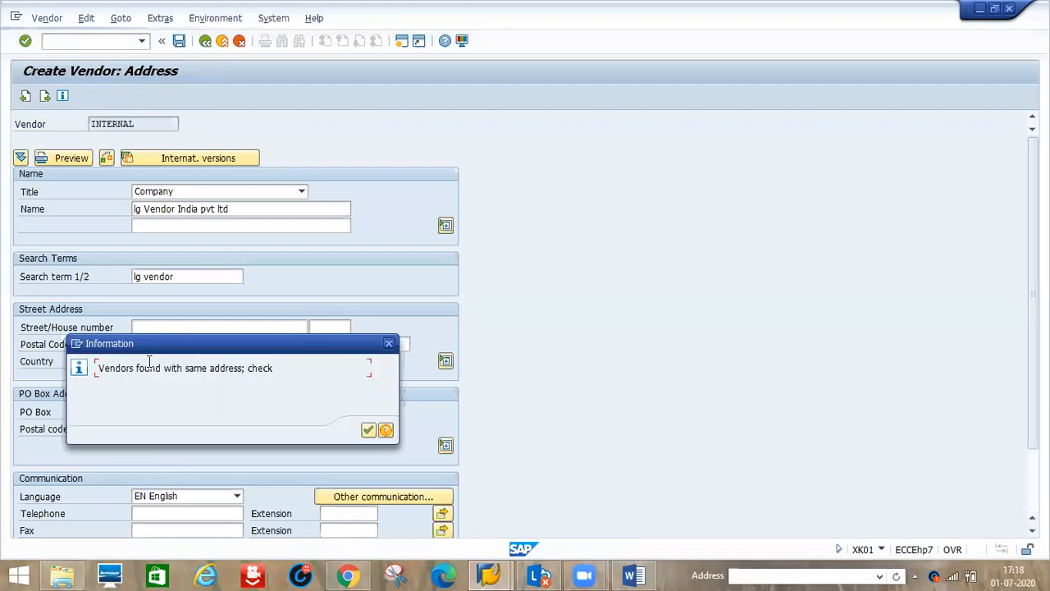
pyautogui.click(392, 345)
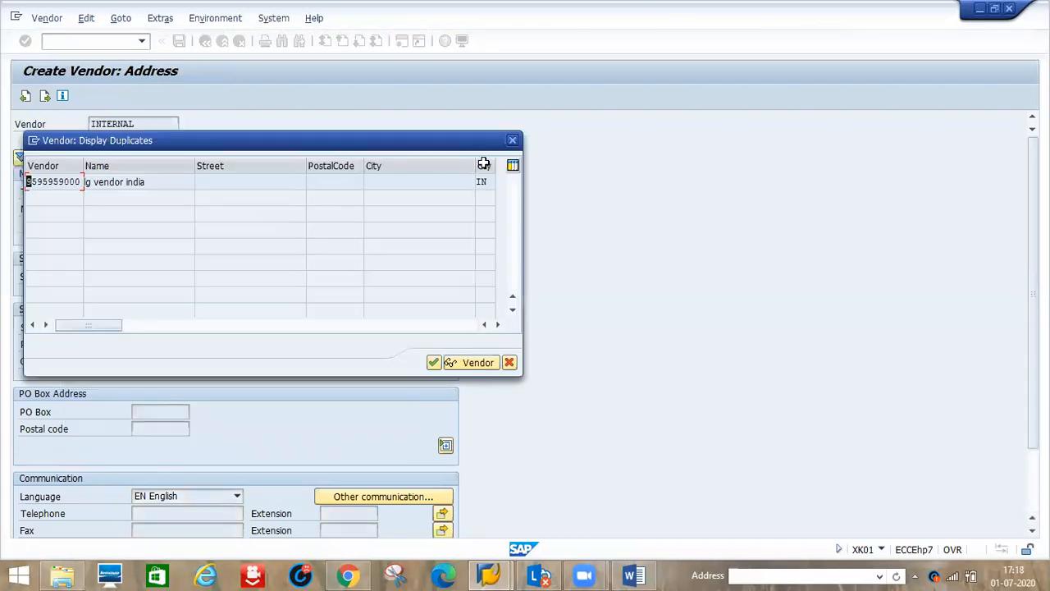
pyautogui.click(512, 141)
# - Change the vendor's name to "lg Blr Vendor" in the address data
pyautogui.click(238, 209)
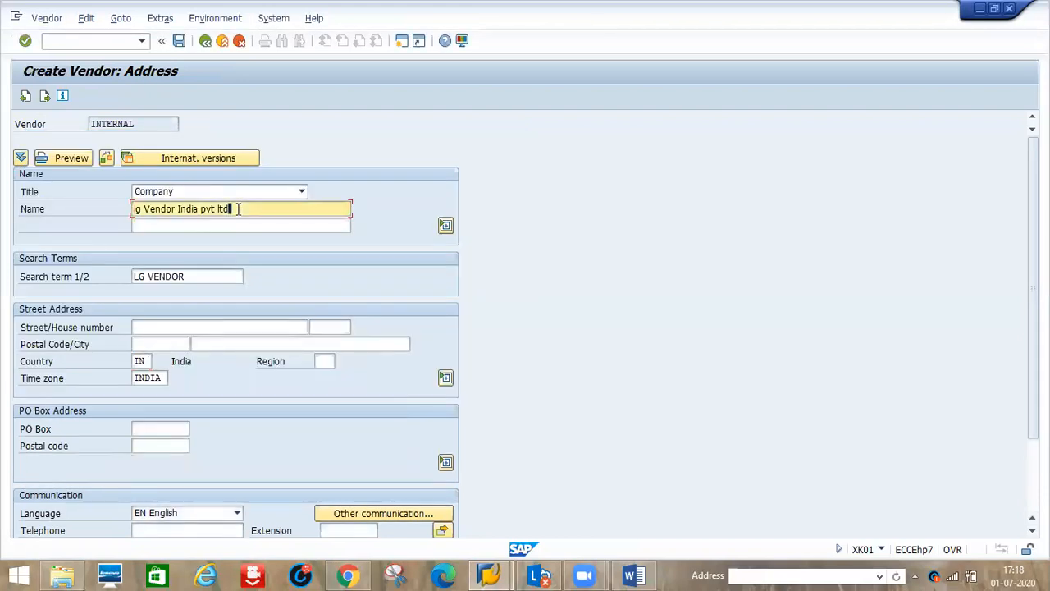
pyautogui.press('BackSpace')
pyautogui.press('BackSpace')
pyautogui.press('BackSpace')
pyautogui.press('BackSpace')
pyautogui.press('BackSpace')
pyautogui.press('BackSpace')
pyautogui.press('BackSpace')
pyautogui.press('BackSpace')
pyautogui.press('BackSpace')
pyautogui.press('BackSpace')
pyautogui.press('BackSpace')
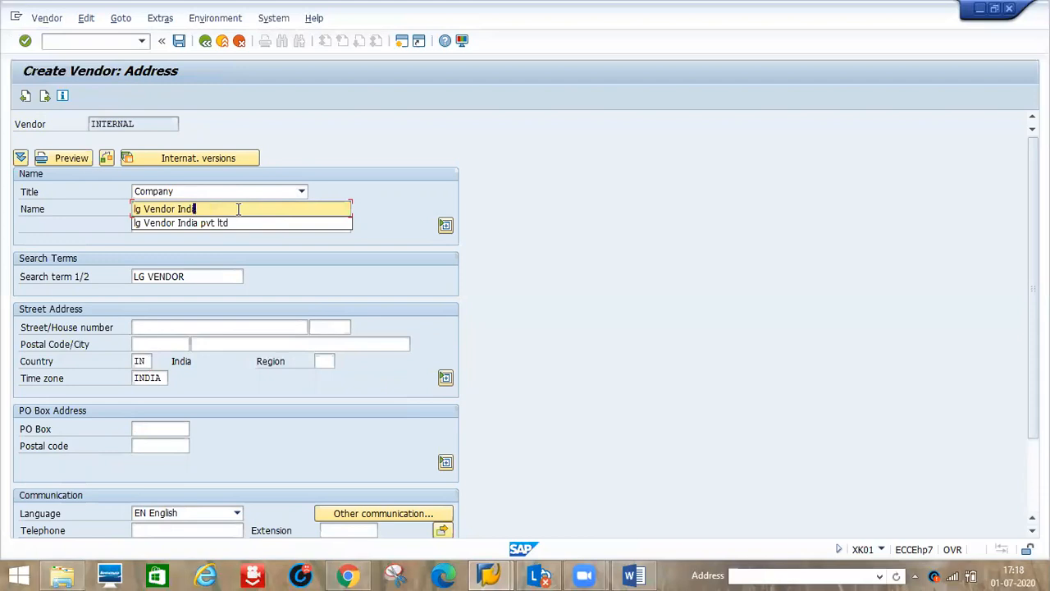
pyautogui.press('BackSpace')
pyautogui.press('BackSpace')
pyautogui.press('BackSpace')
pyautogui.press('BackSpace')
pyautogui.press('BackSpace')
pyautogui.press('BackSpace')
pyautogui.press('BackSpace')
pyautogui.press('BackSpace')
pyautogui.press('BackSpace')
pyautogui.write('Blr ')
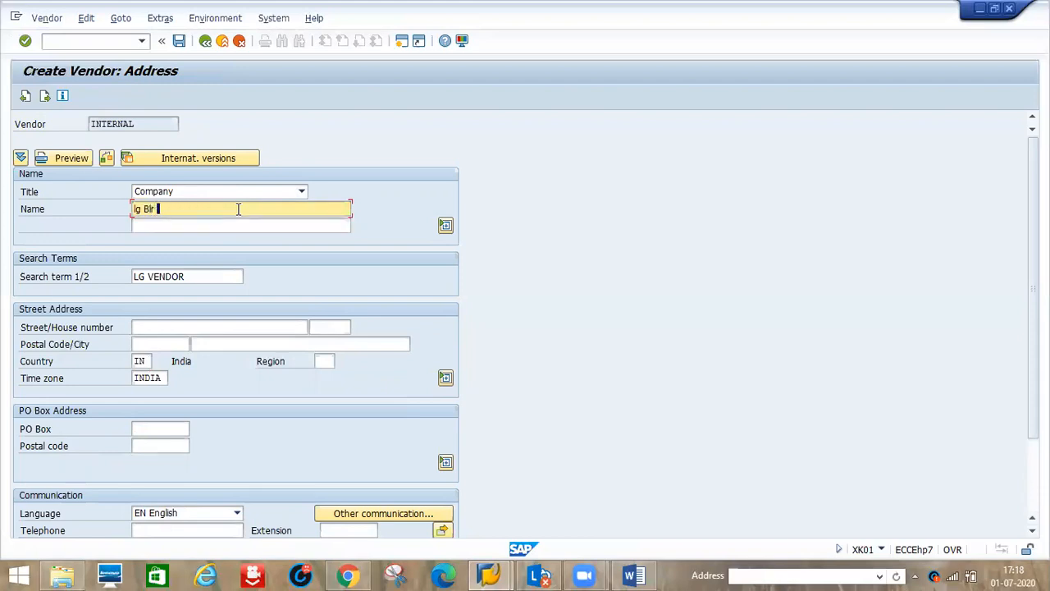
pyautogui.write('Vendor')
pyautogui.press('Tab')
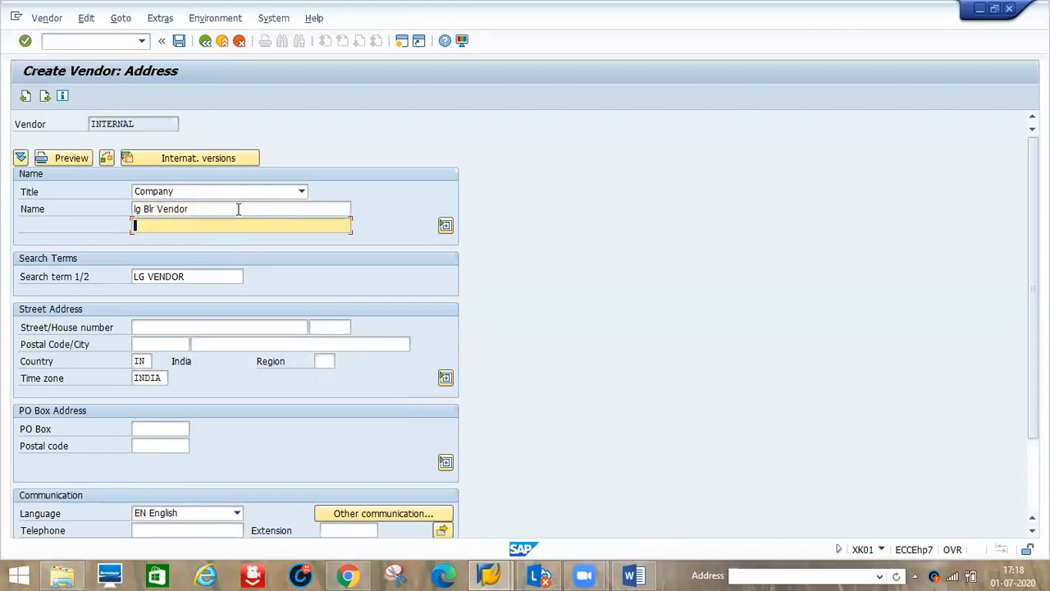
pyautogui.press('Tab')
pyautogui.press('Return')
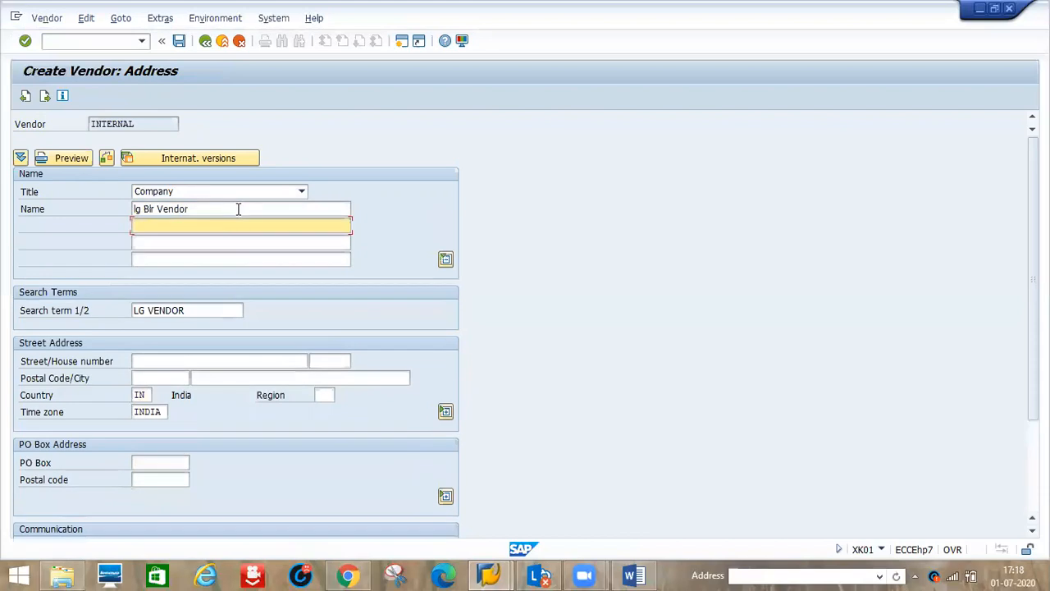
# - Continue to the vendor's accounting information and set reconciliation account 151000 and cash management group A1
pyautogui.press('Return')
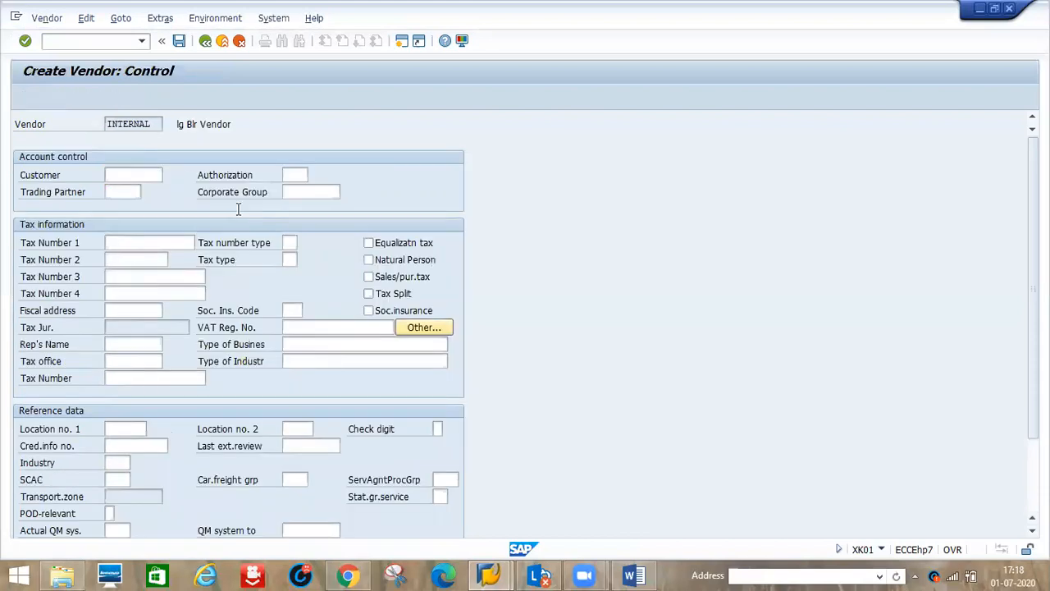
pyautogui.press('Return')
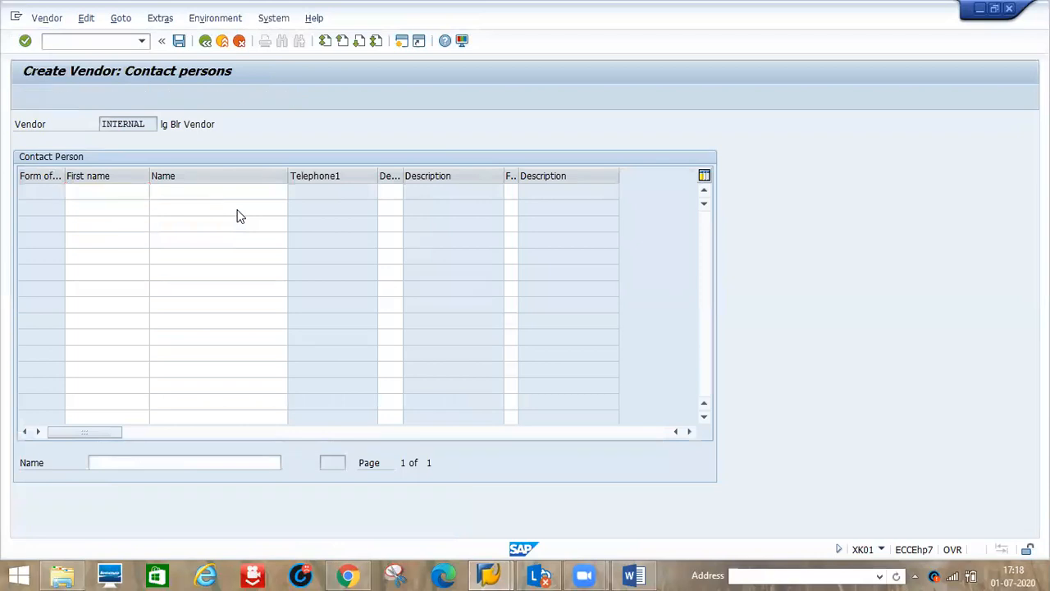
pyautogui.press('Return')
pyautogui.write('151')
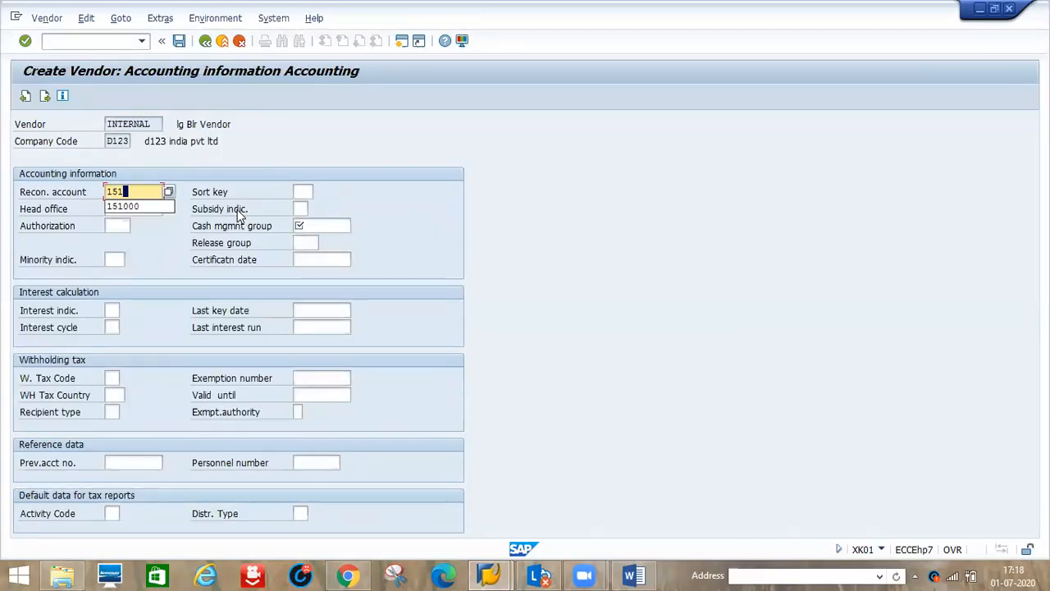
pyautogui.press('Down')
pyautogui.press('Tab')
pyautogui.press('Tab')
pyautogui.press('Tab')
pyautogui.press('Tab')
pyautogui.write('a1')
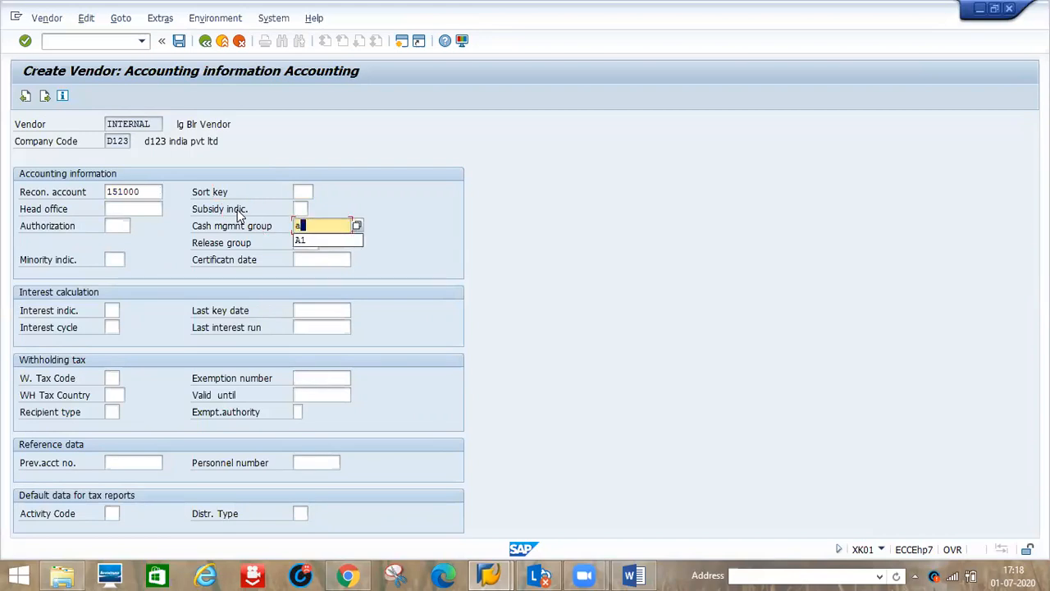
pyautogui.press('Return')
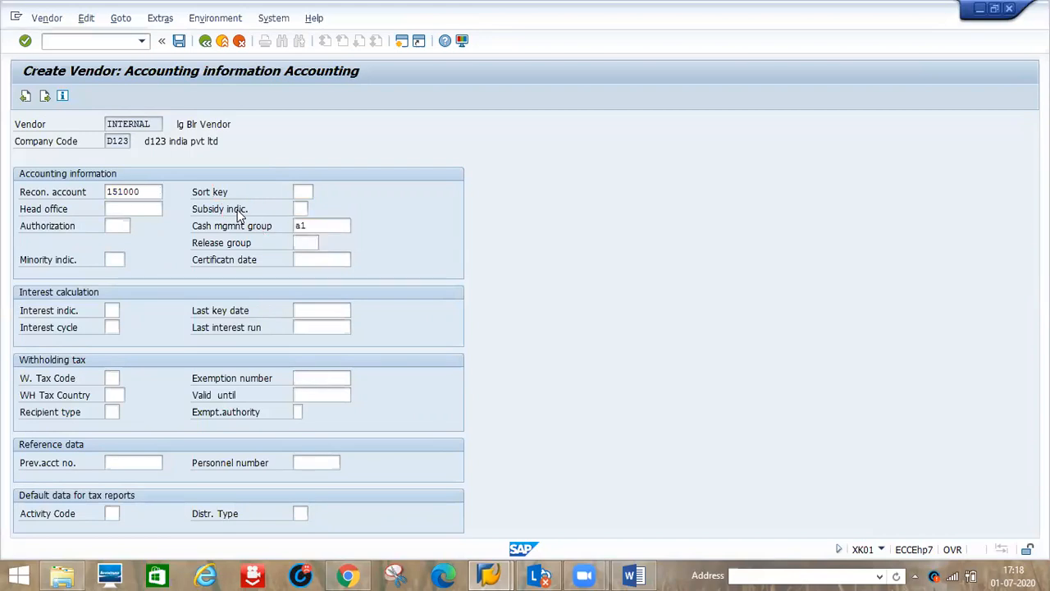
# - Continue to the vendor's payment transactions and set payment terms 0001
pyautogui.press('Return')
pyautogui.write('0001')
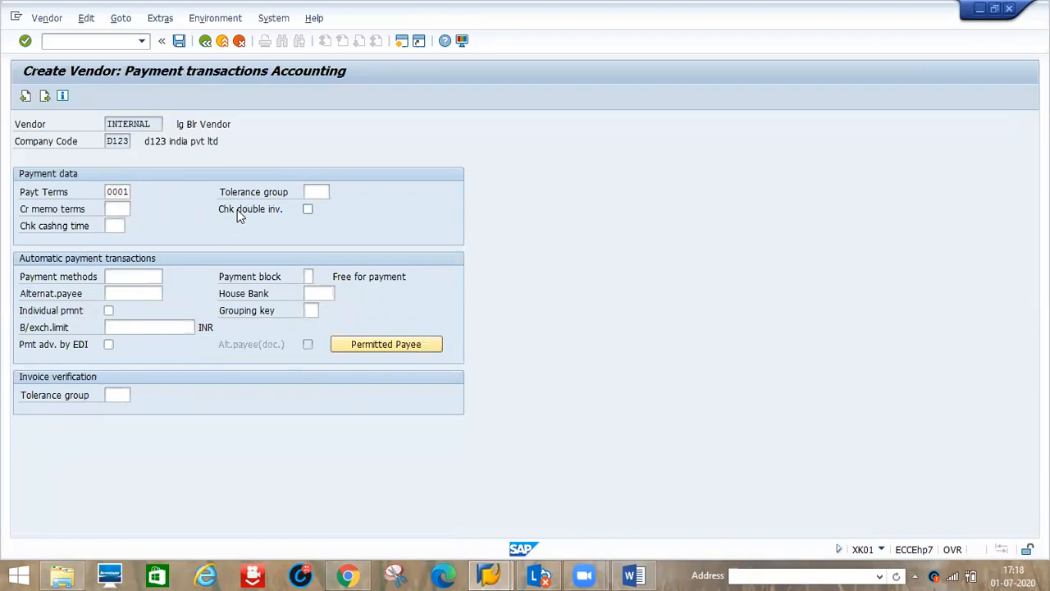
pyautogui.press('Return')
# - Set order currency INR in the purchasing data, continue to the partner functions and save the vendor
pyautogui.press('Return')
pyautogui.write('inr')
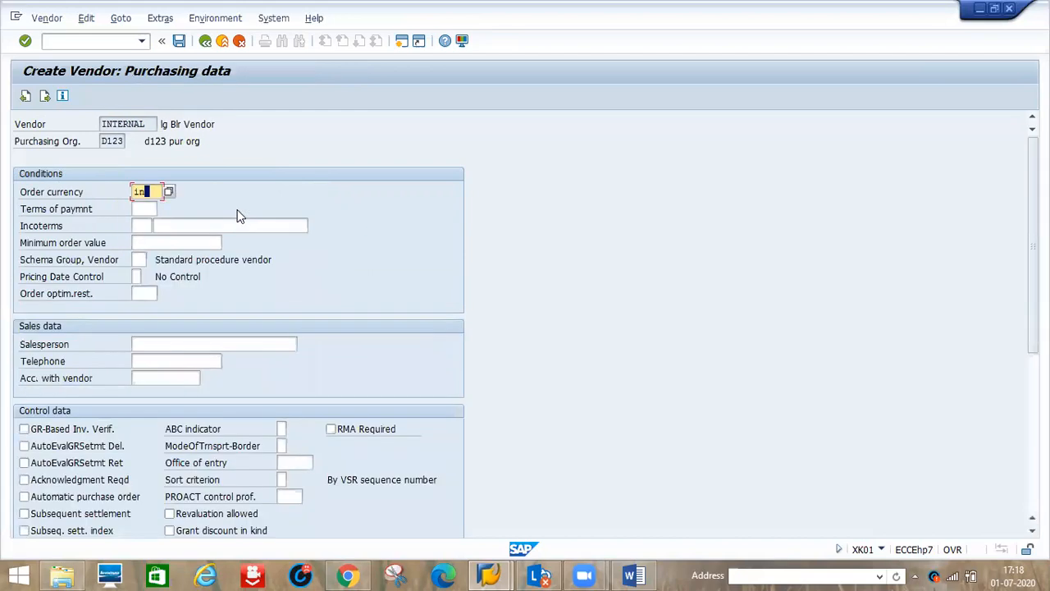
pyautogui.press('Tab')
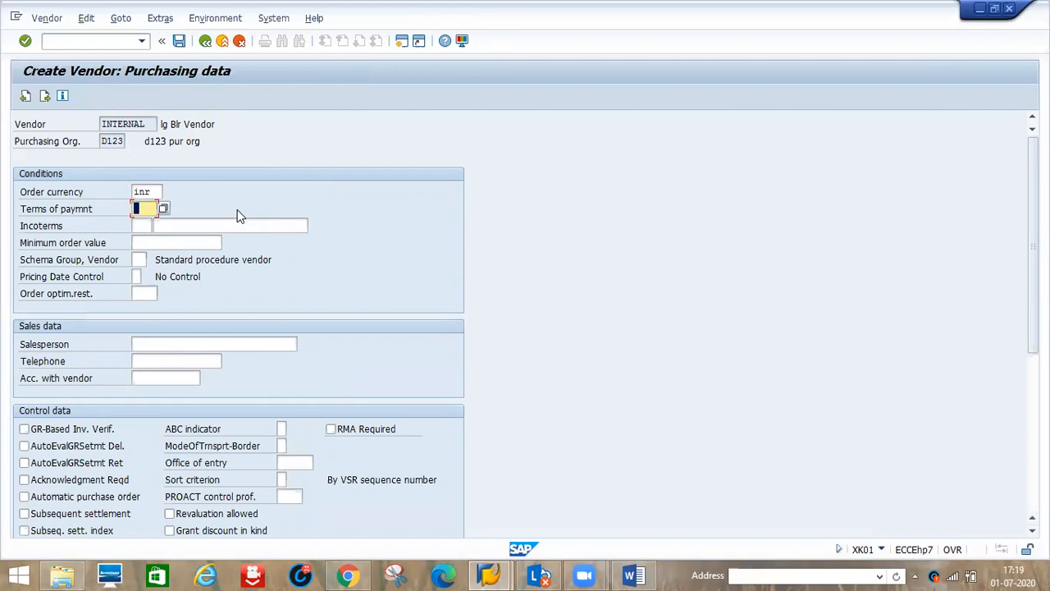
pyautogui.press('Return')
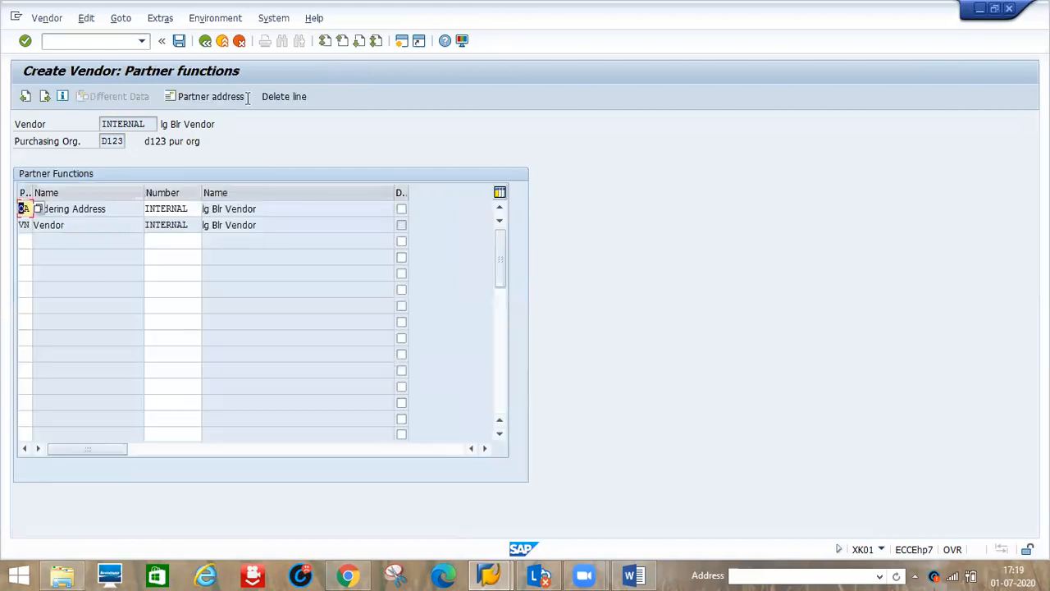
pyautogui.click(179, 41)
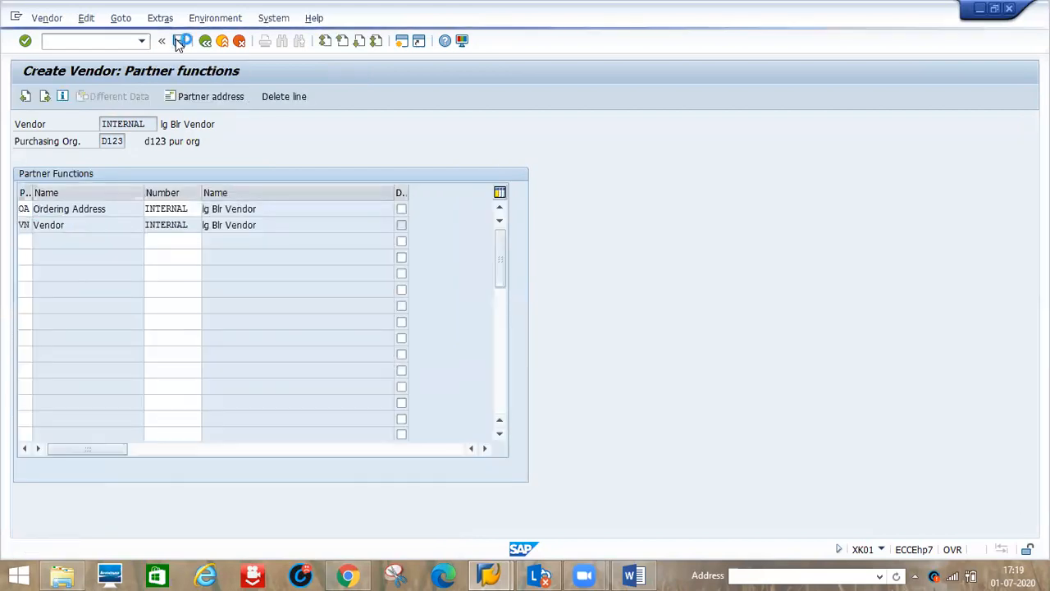
# - Switch to the Word document to check which process step follows Vendor Creation, and return to SAP
pyautogui.click(630, 576)
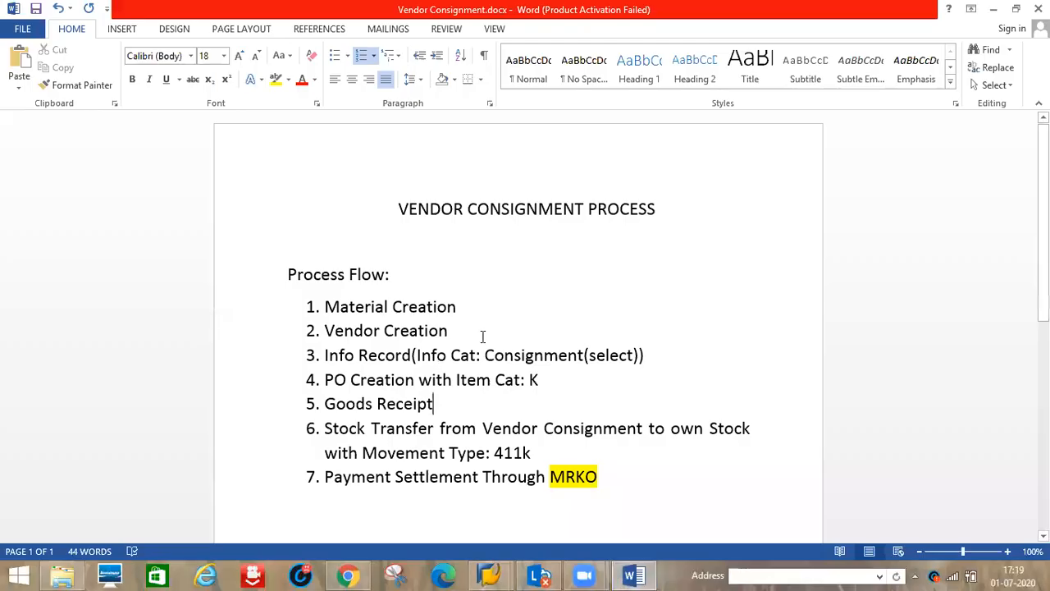
pyautogui.click(461, 328)
pyautogui.hotkey('alt', 'Tab')
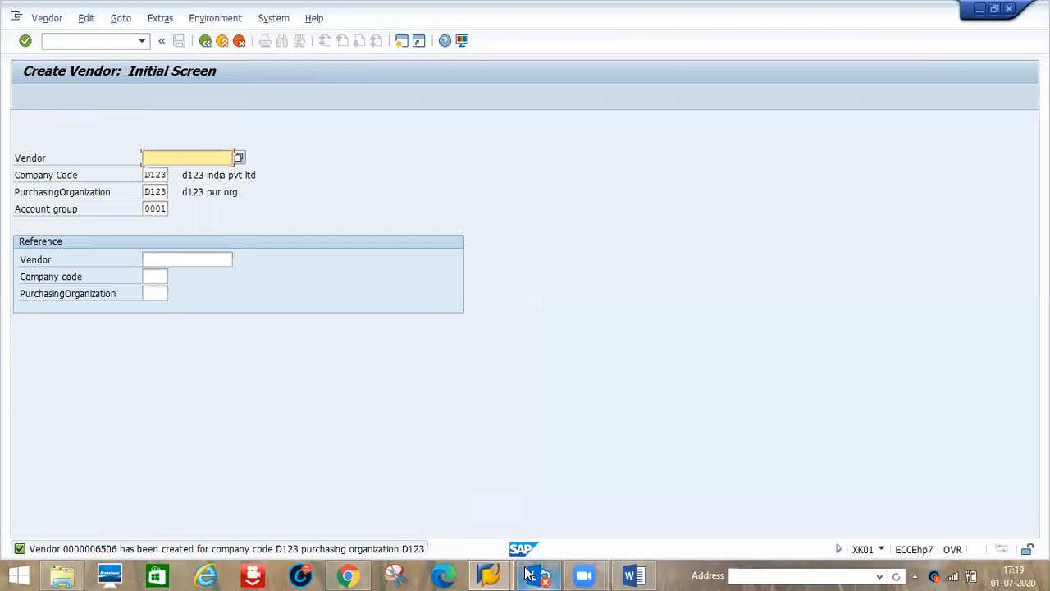
pyautogui.click(633, 575)
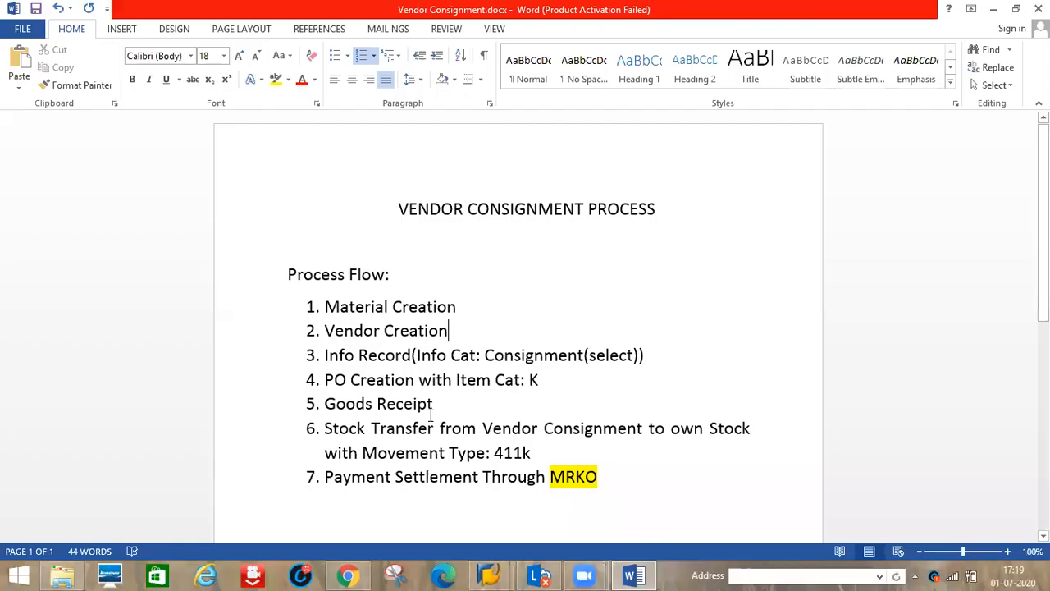
pyautogui.hotkey('alt', 'Tab')
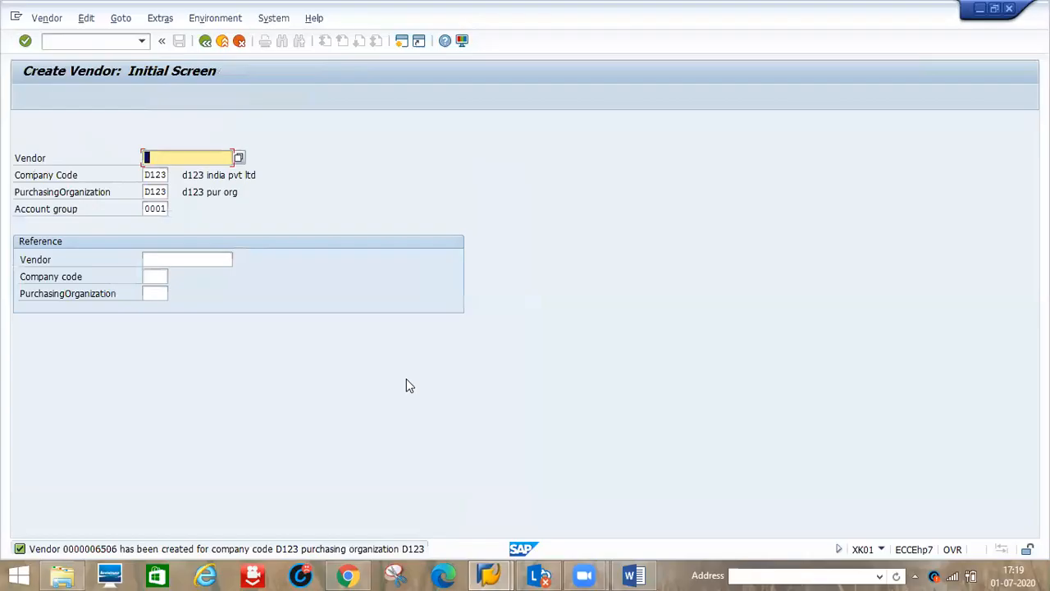
# - Open info record creation transaction ME11
pyautogui.click(60, 39)
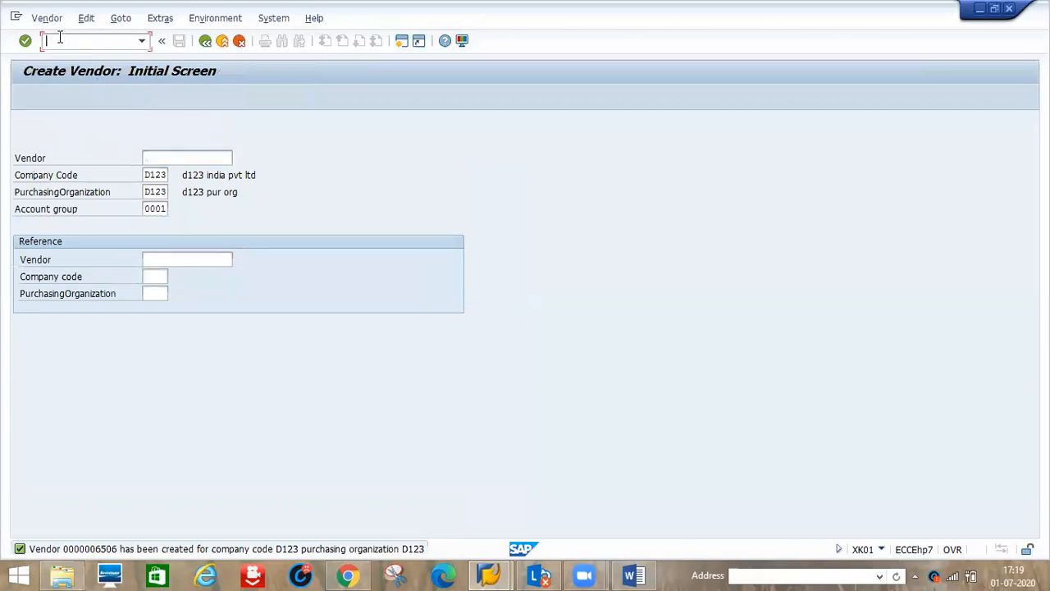
pyautogui.write('/nme11')
pyautogui.press('Return')
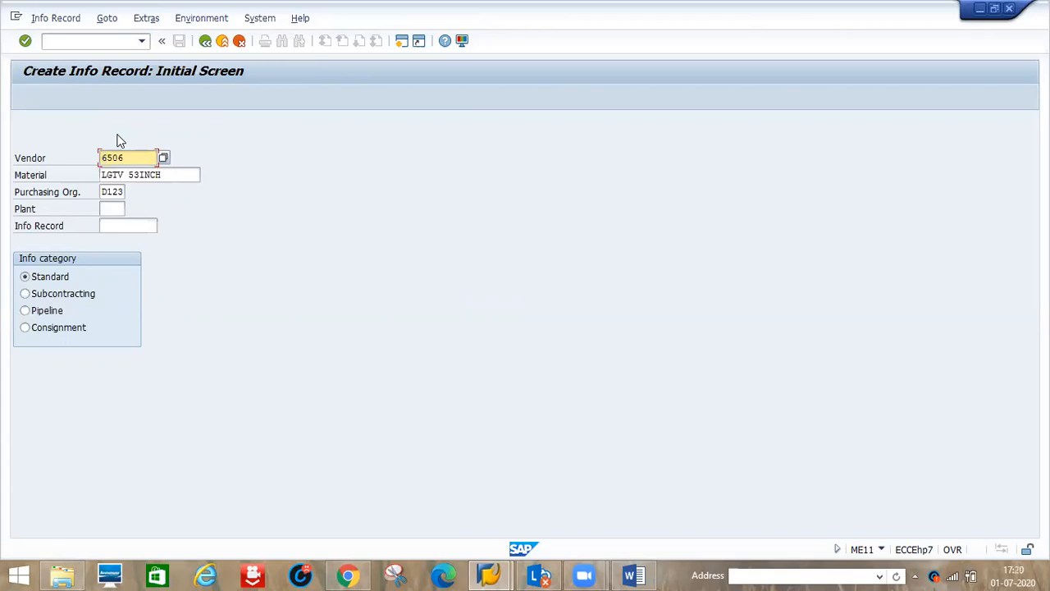
# - Set plant D1P1 and info category Consignment for the LGTV 53INCH info record, and continue to its general data
pyautogui.click(114, 209)
pyautogui.write('d111')
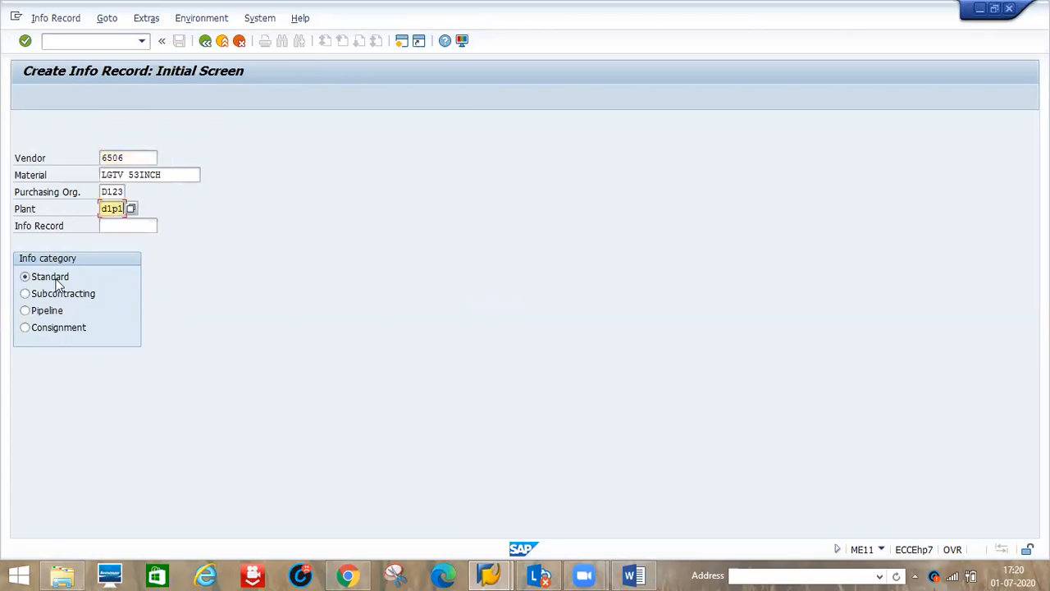
pyautogui.click(34, 328)
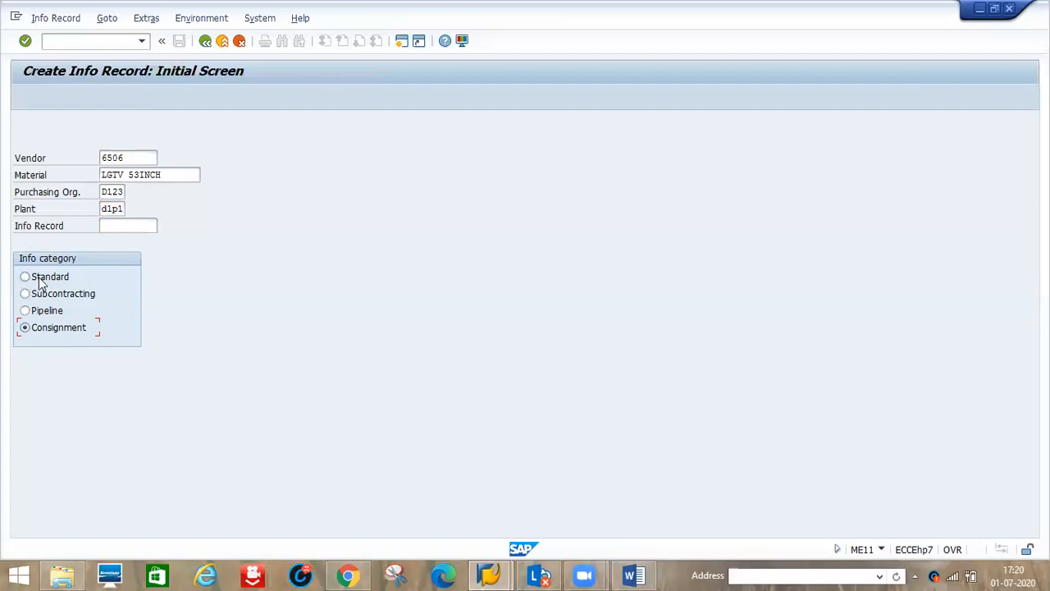
pyautogui.press('Return')
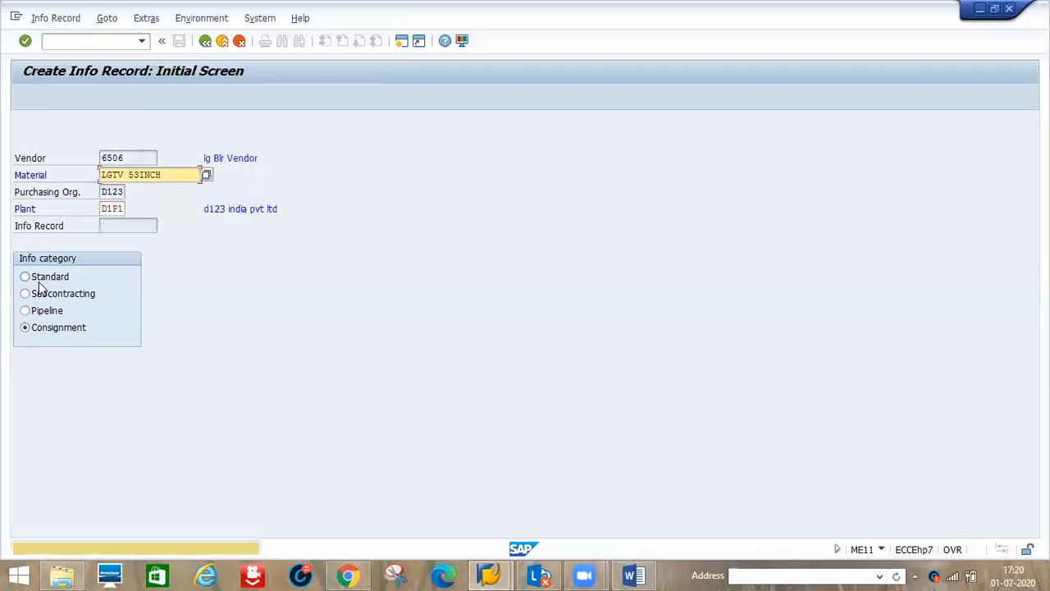
pyautogui.press('Return')
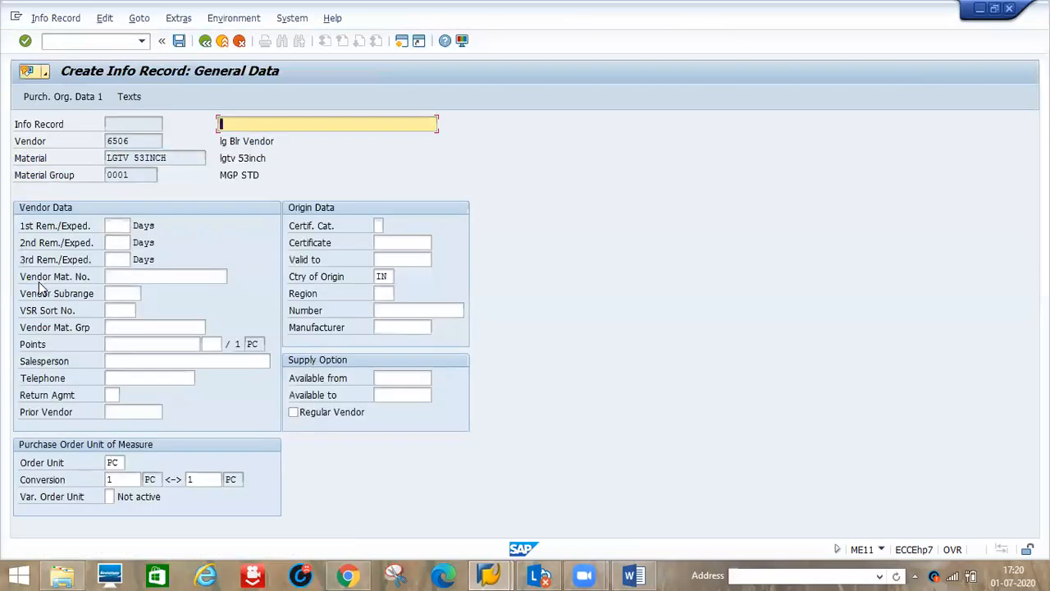
# - Continue to purchasing organization data 1 and set planned delivery time 10 days, standard quantity 100 and minimum quantity 100
pyautogui.press('Return')
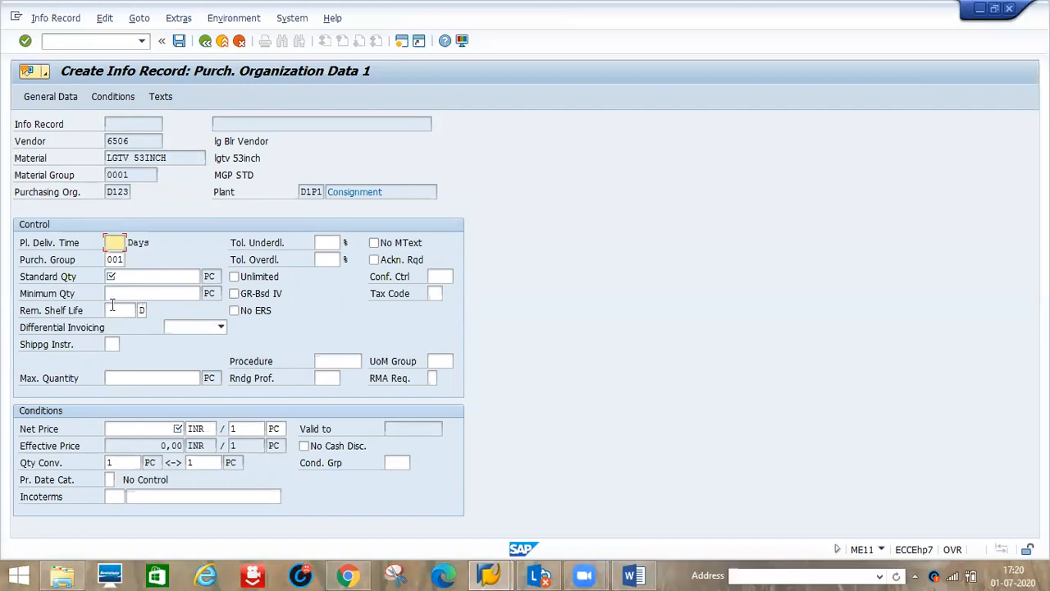
pyautogui.write('10')
pyautogui.press('Tab')
pyautogui.press('Tab')
pyautogui.press('Tab')
pyautogui.press('Tab')
pyautogui.press('Tab')
pyautogui.press('Tab')
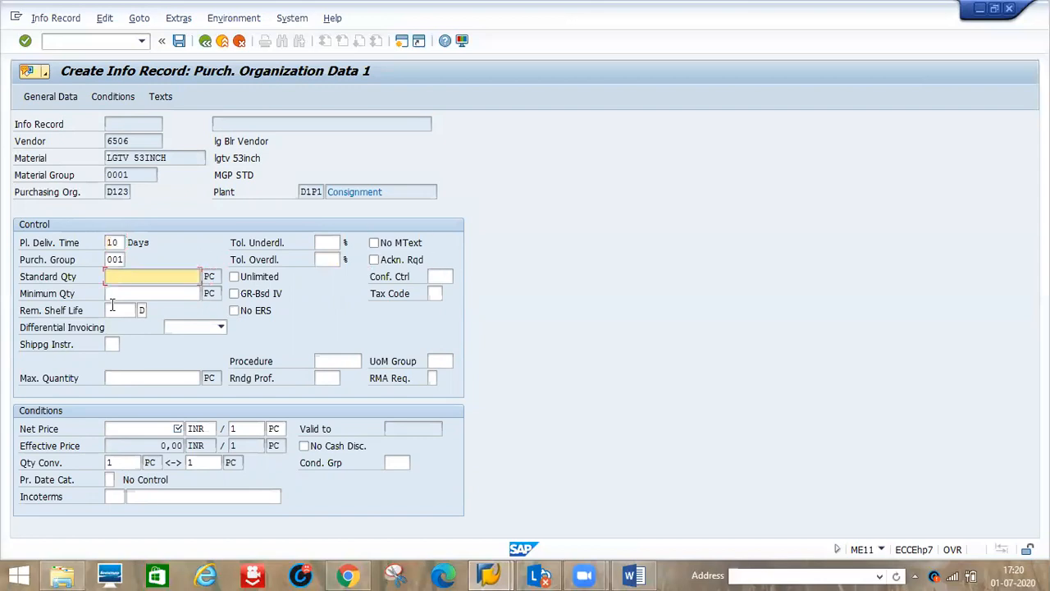
pyautogui.write('100')
pyautogui.press('Tab')
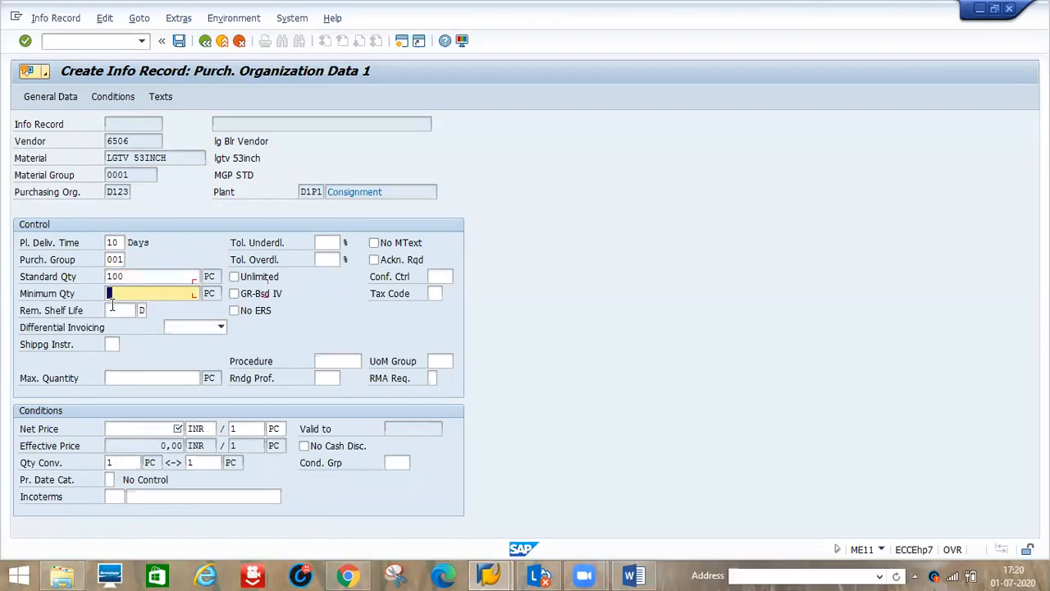
pyautogui.write('100')
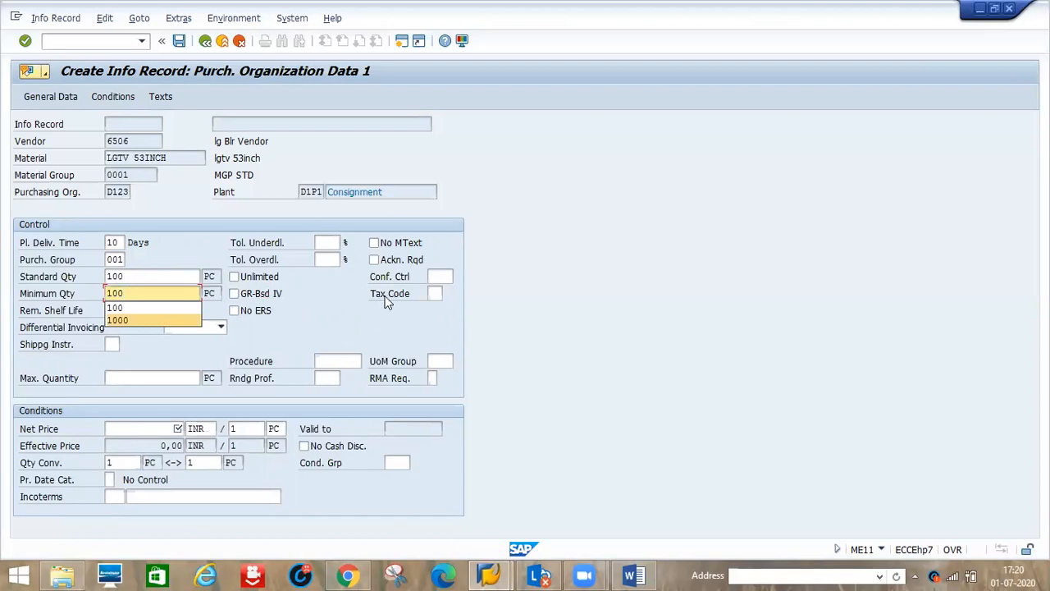
# - Go to the info record's tax code field, check the process flow in the Word document, and return to SAP
pyautogui.click(432, 294)
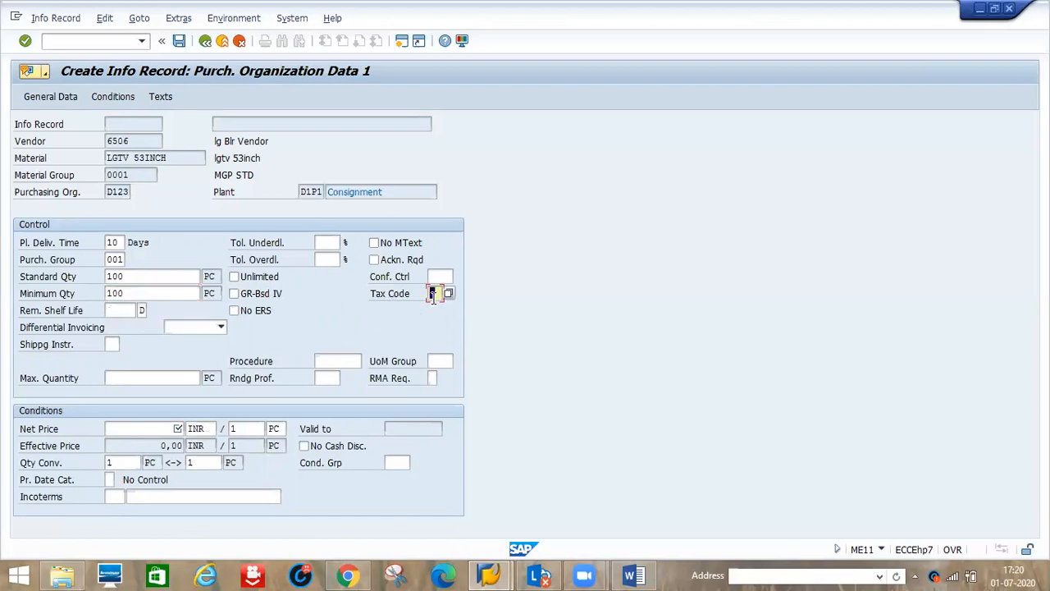
pyautogui.click(632, 575)
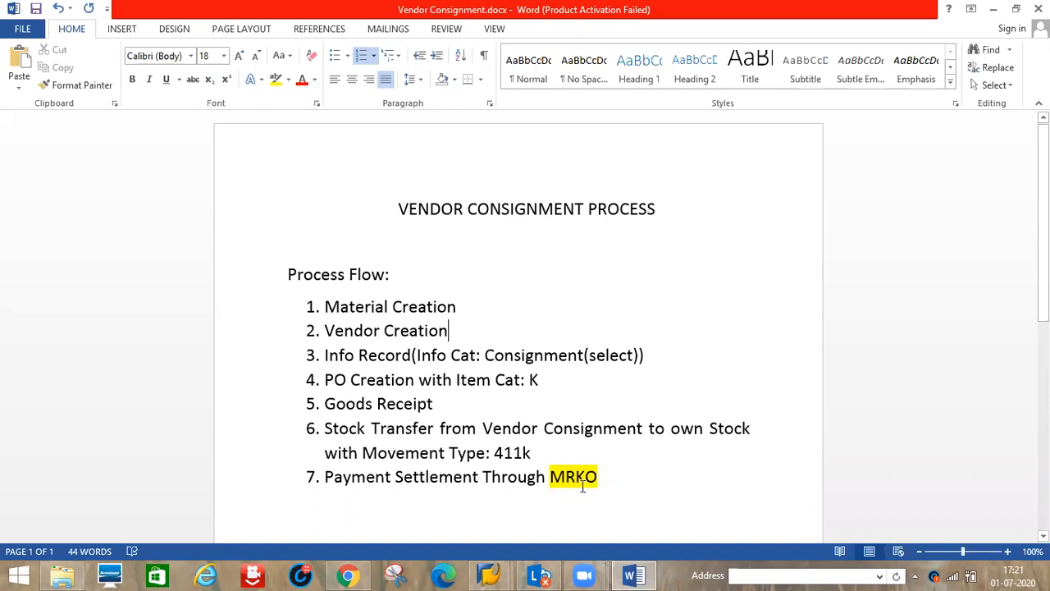
pyautogui.hotkey('alt', 'Tab')
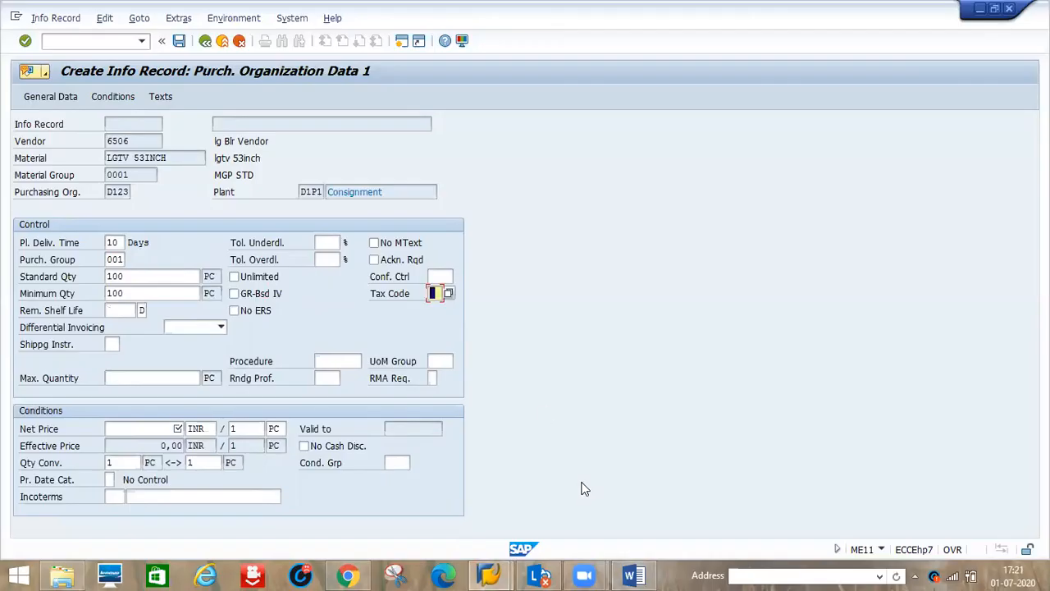
# - Set the info record's tax code to D1 and net price to 50000 INR, and choose condition type PB00
pyautogui.click(449, 294)
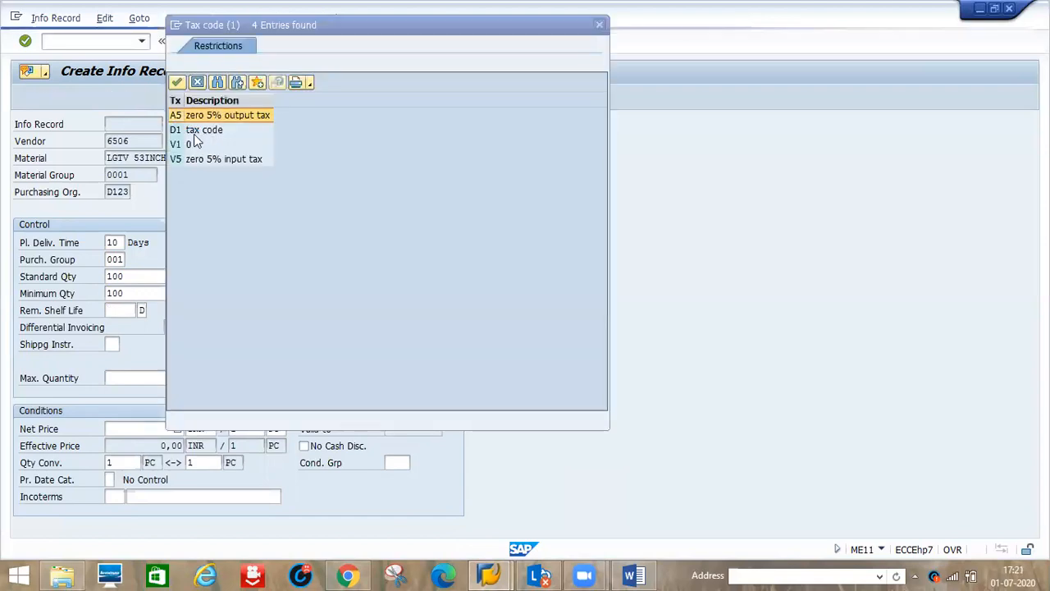
pyautogui.doubleClick(191, 136)
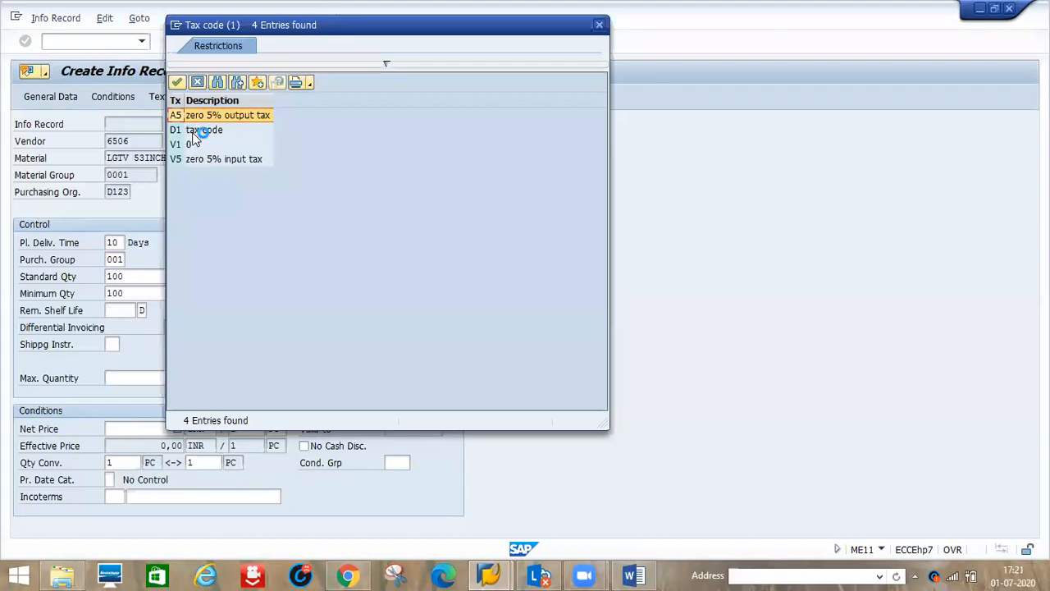
pyautogui.click(156, 428)
pyautogui.write('50')
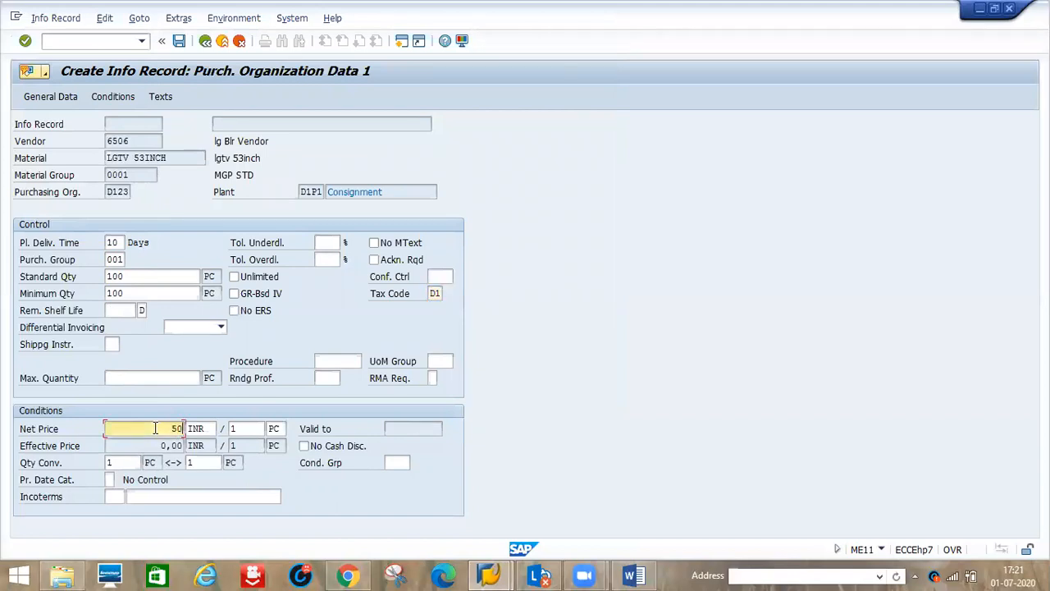
pyautogui.write('000')
pyautogui.press('Return')
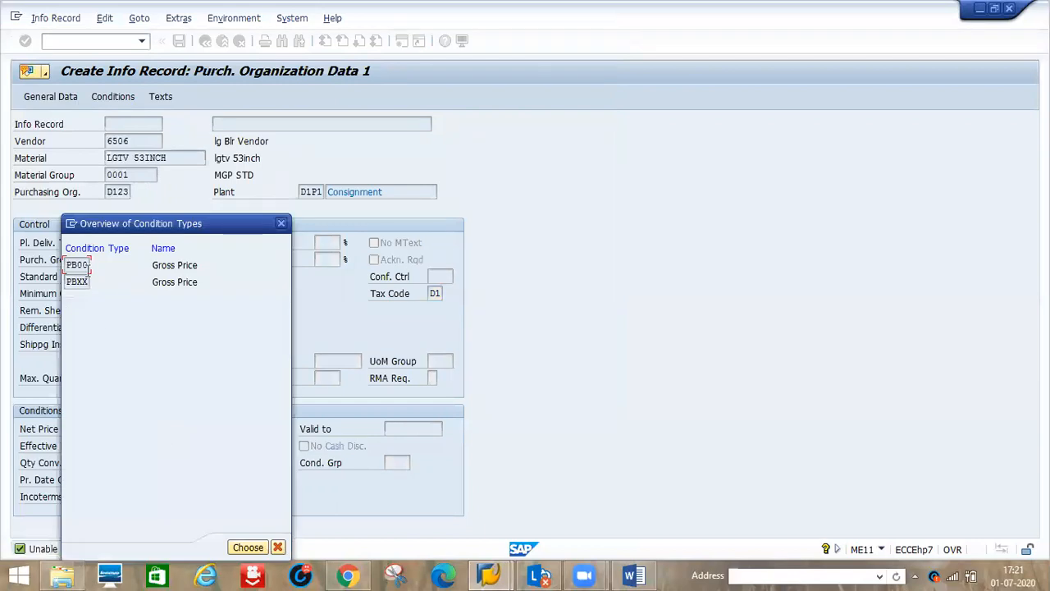
pyautogui.doubleClick(78, 265)
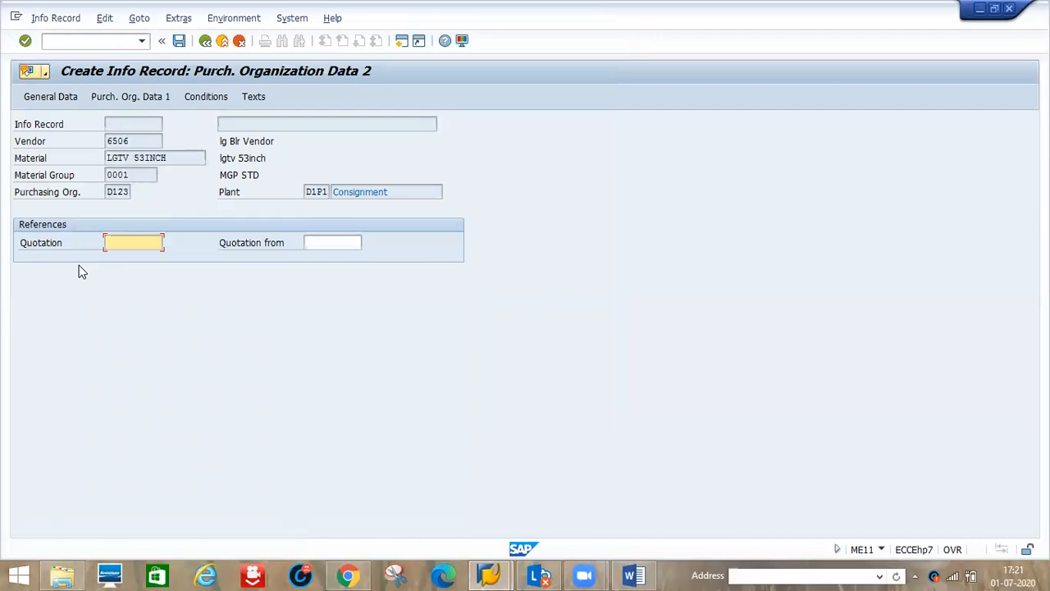
# - Enter quotation 22222 in purchasing organization data 2, continue past the texts and save the info record
pyautogui.write('22222')
pyautogui.press('Return')
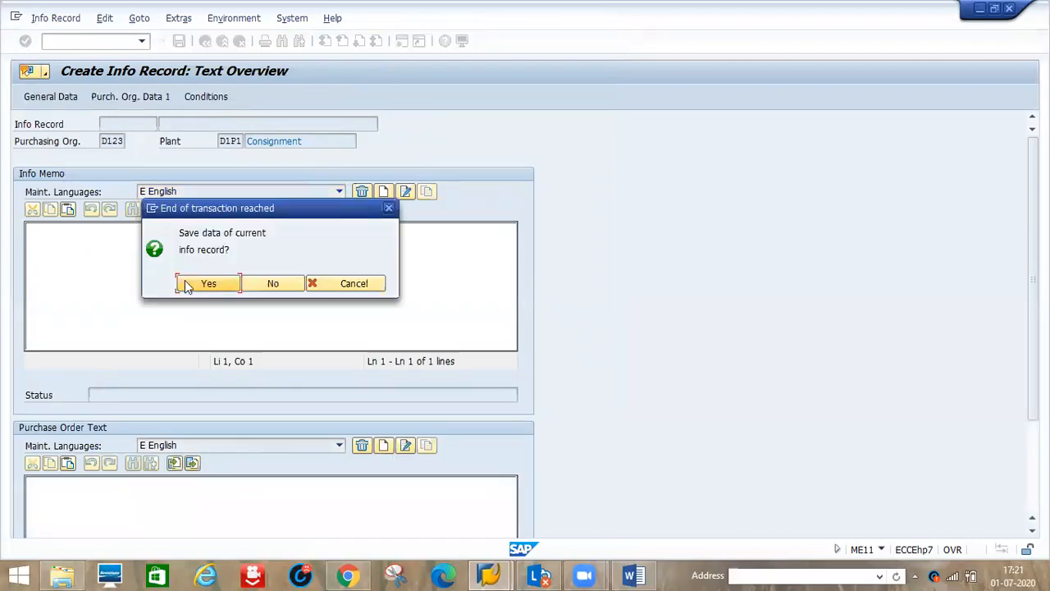
pyautogui.click(201, 284)
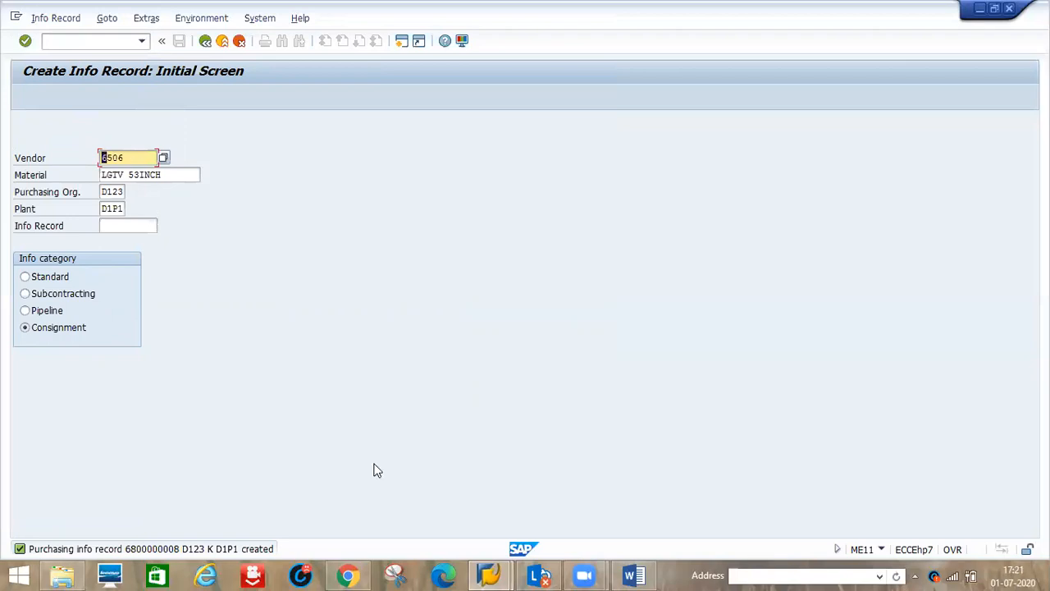
# - Check the process flow in the Word document, return to SAP and open purchase order creation transaction ME21N
pyautogui.moveTo(634, 576)
pyautogui.click(628, 527)
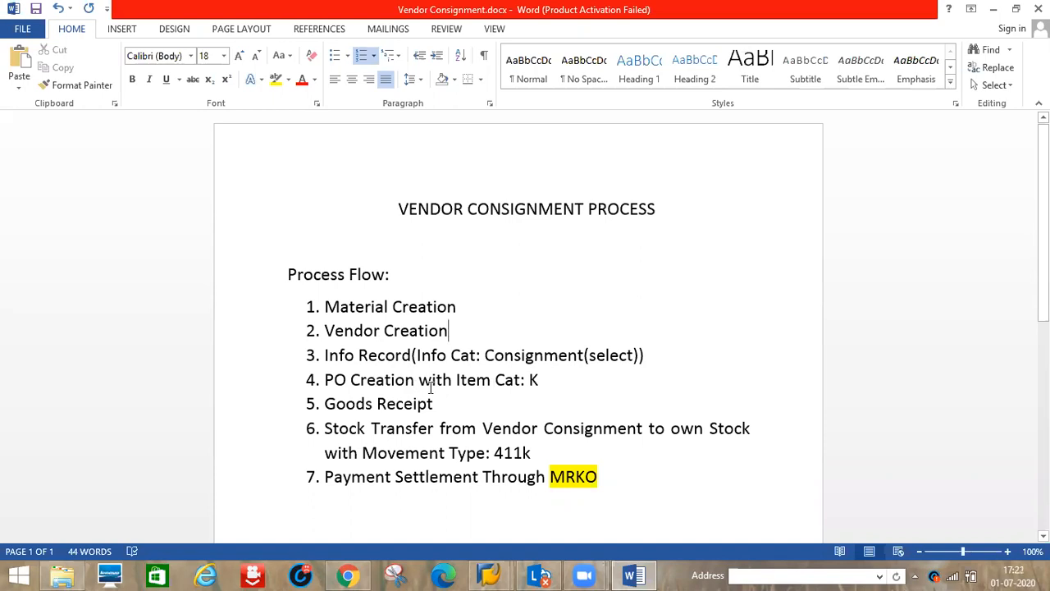
pyautogui.hotkey('alt', 'Tab')
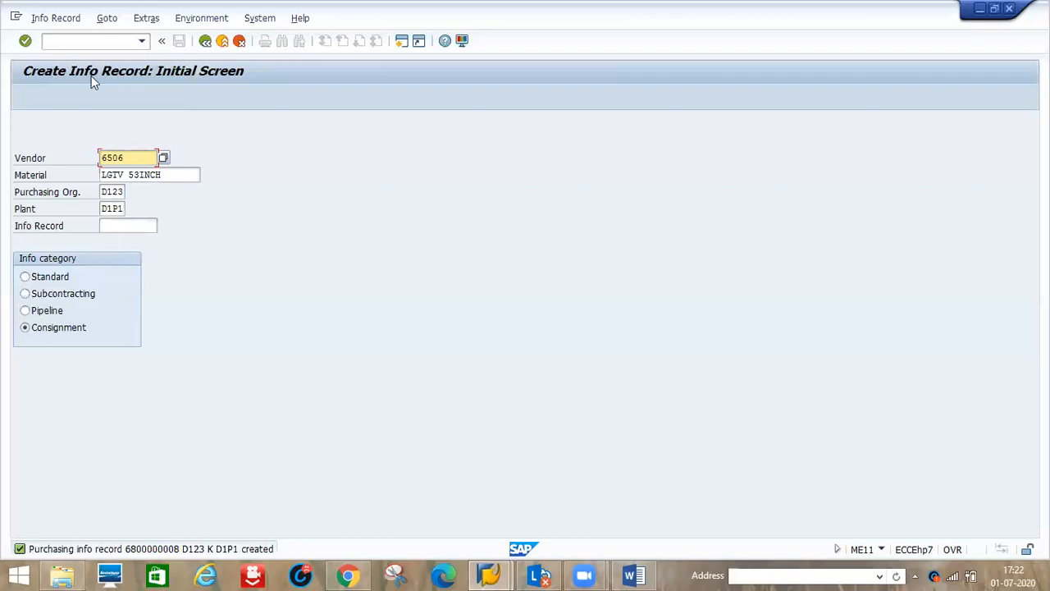
pyautogui.click(66, 41)
pyautogui.write('/n')
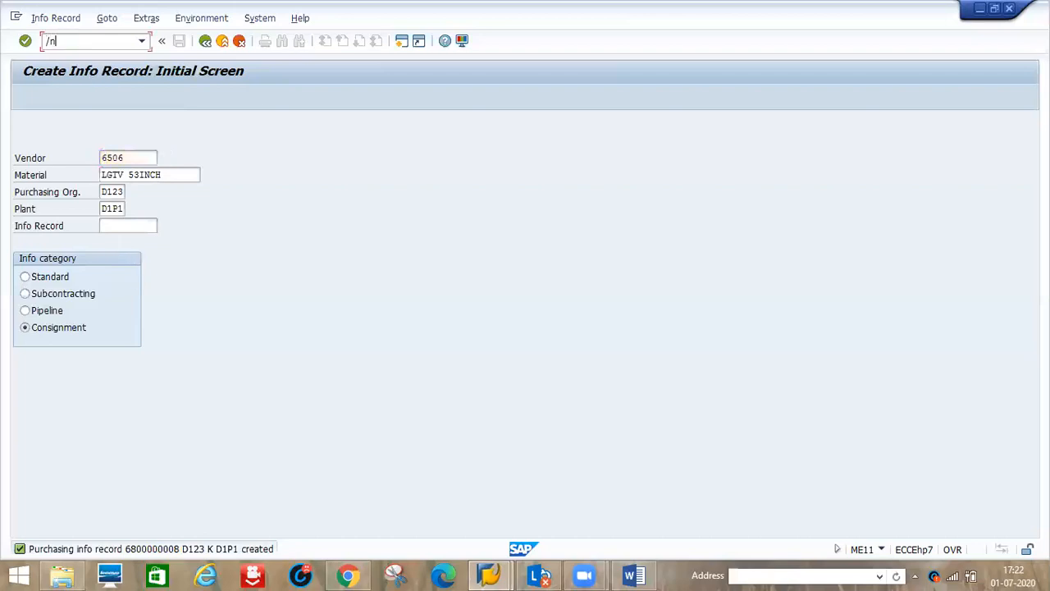
pyautogui.write('me21n')
pyautogui.press('Return')
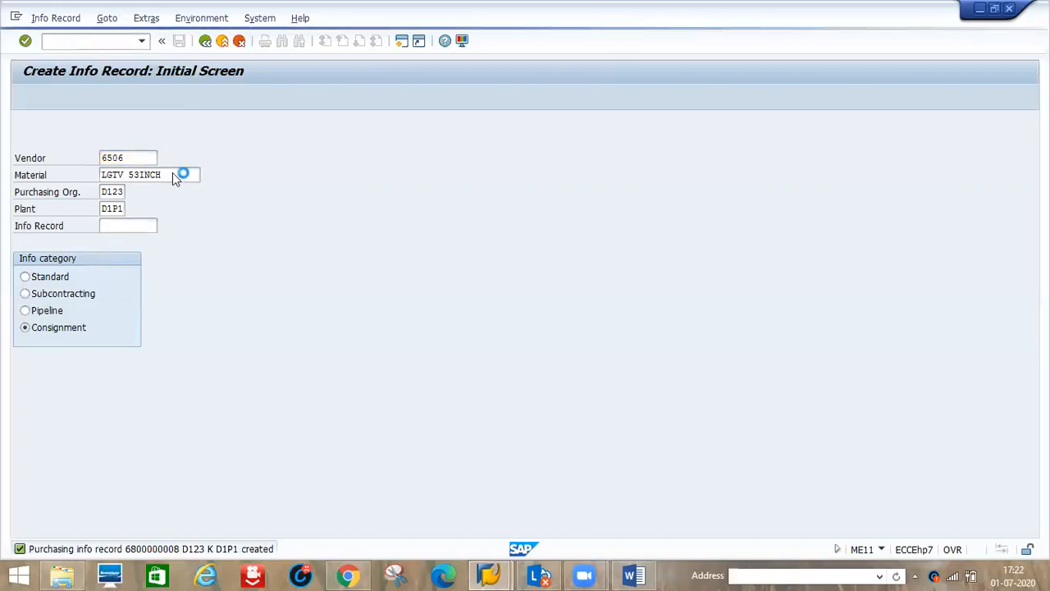
# - Enter the lg Blr vendor's number with purchasing organization D123, purchasing group 001 and company code D123 in the order header
pyautogui.click(331, 123)
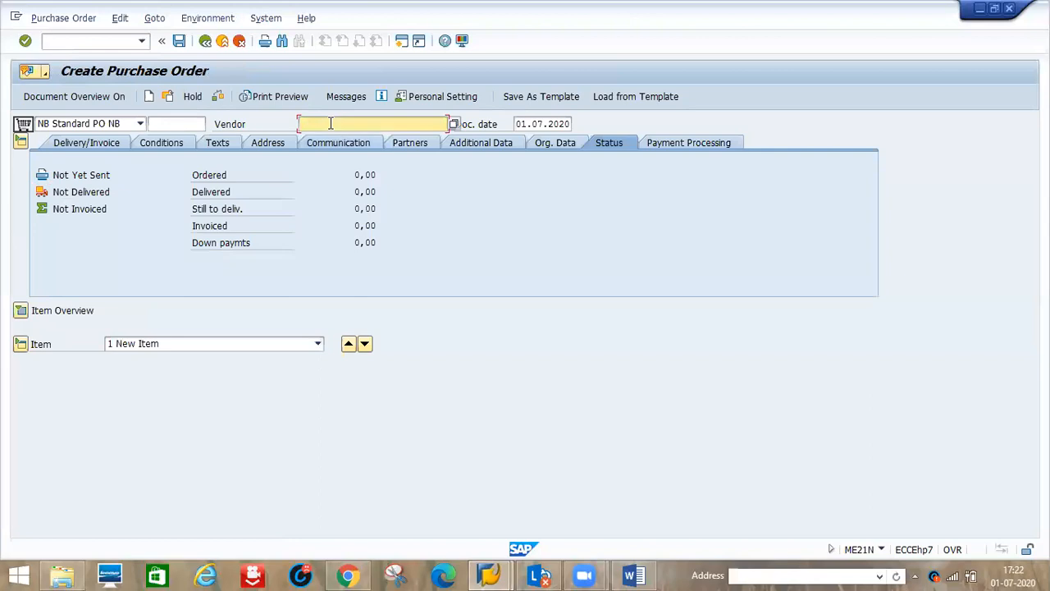
pyautogui.write('6506')
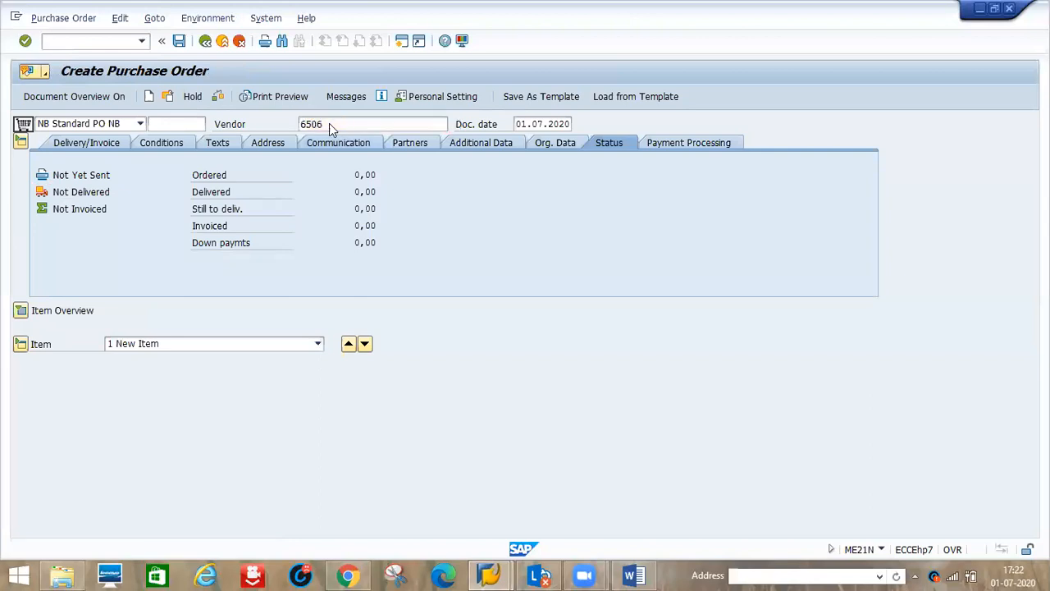
pyautogui.press('Return')
pyautogui.write('d123')
pyautogui.press('Tab')
pyautogui.write('001')
pyautogui.press('Tab')
pyautogui.write('d123')
pyautogui.press('Tab')
pyautogui.press('Tab')
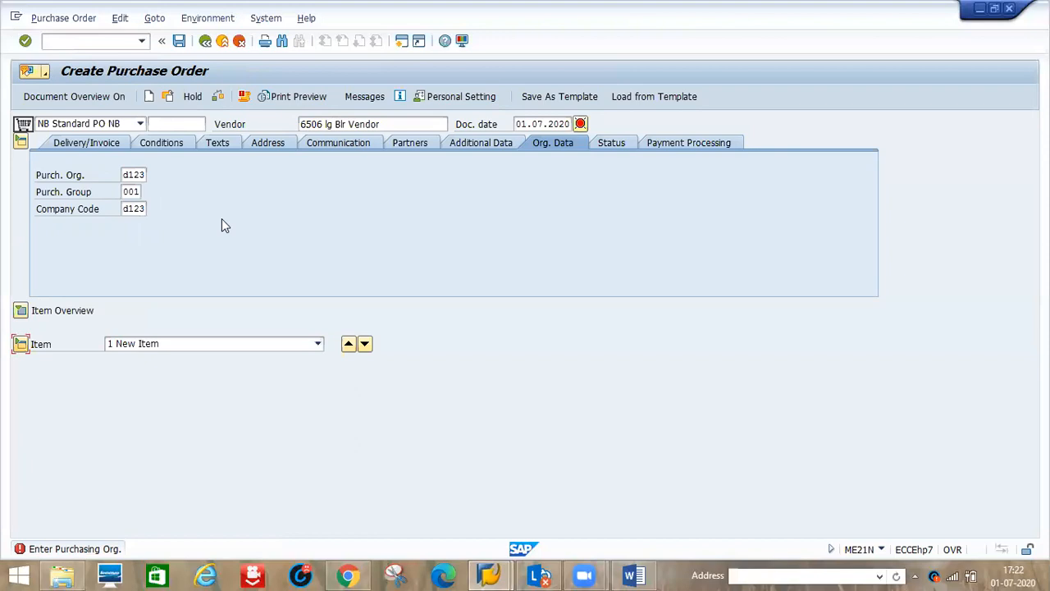
# - Expand the item overview and add a first item with item category K (Consignment) and material LGTV 53INCH
pyautogui.click(14, 314)
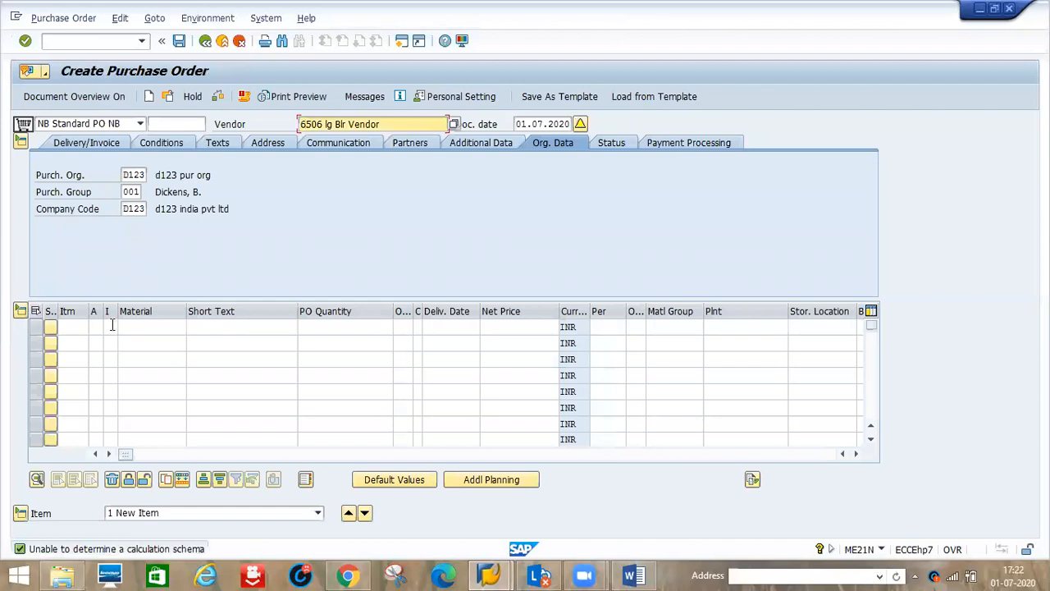
pyautogui.click(107, 311)
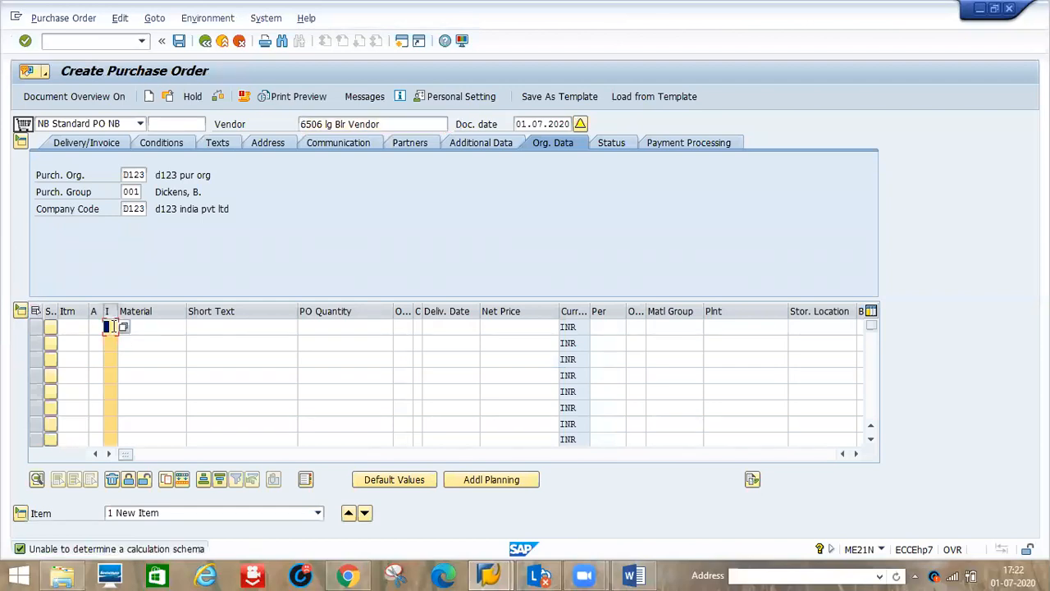
pyautogui.click(123, 327)
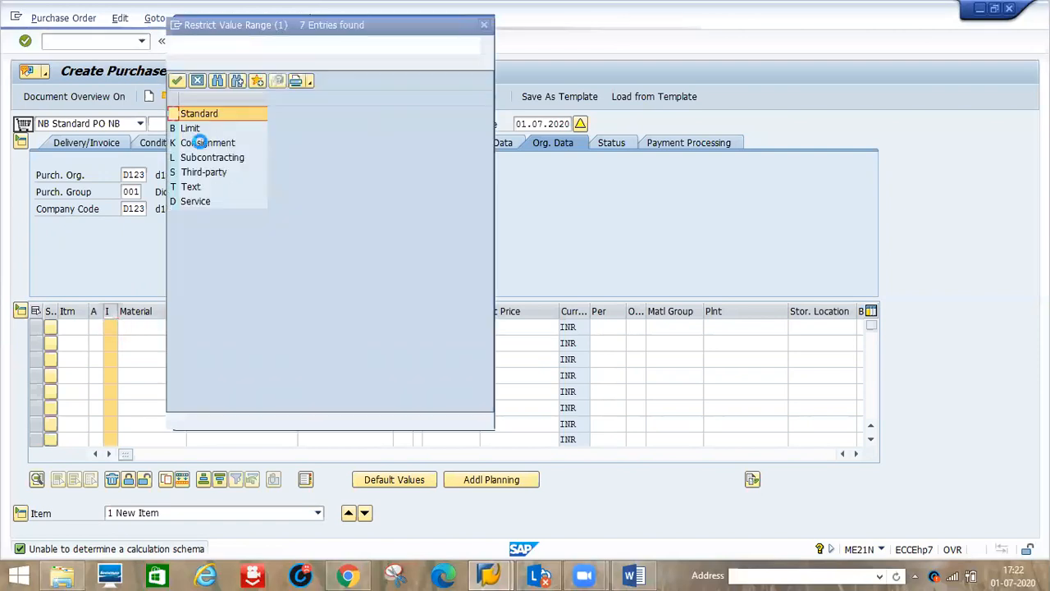
pyautogui.doubleClick(203, 145)
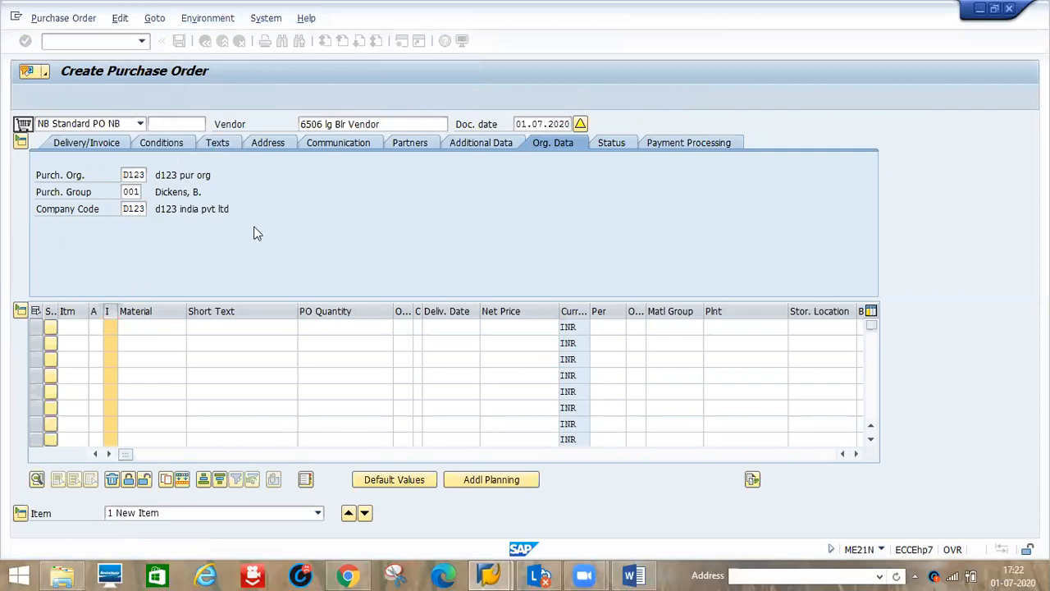
pyautogui.click(164, 331)
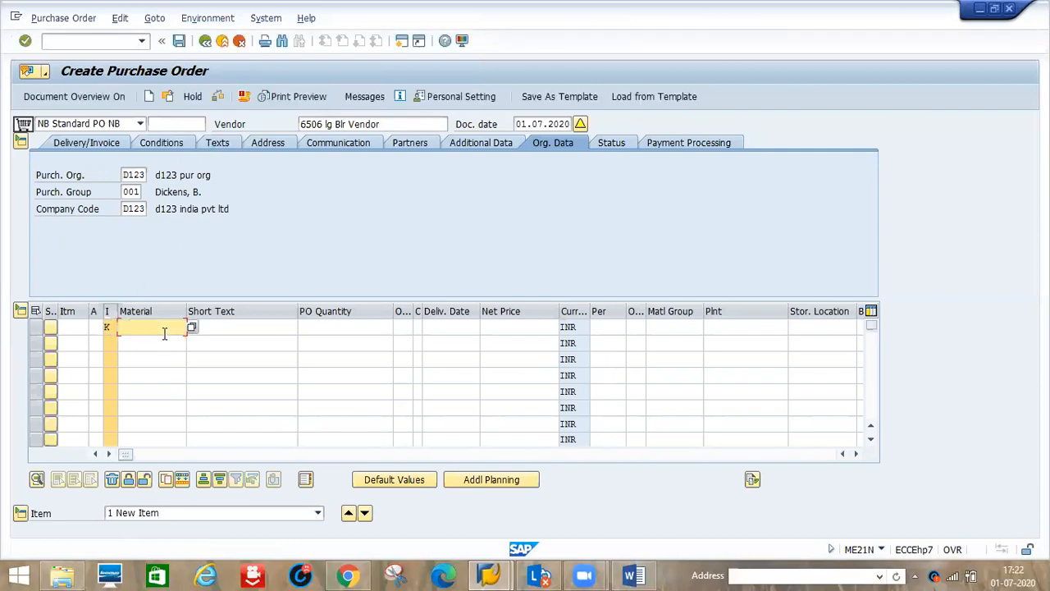
pyautogui.write('lgtv 53inch')
pyautogui.press('Tab')
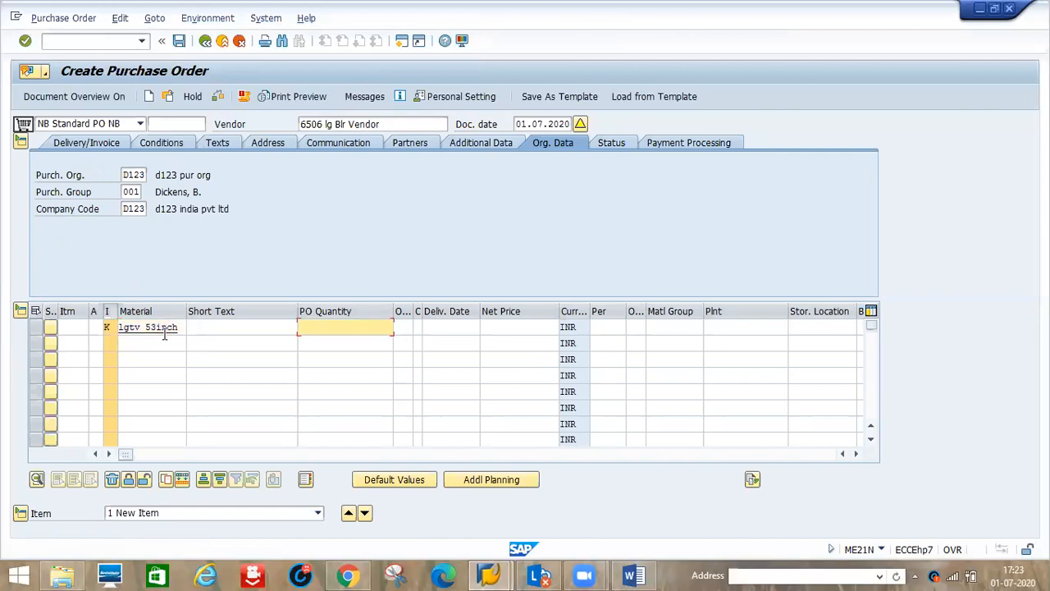
# - Complete the order item with quantity 10, net price 50000, plant D1P1 and storage location D1S1, and validate it
pyautogui.write('10')
pyautogui.press('Tab')
pyautogui.press('Tab')
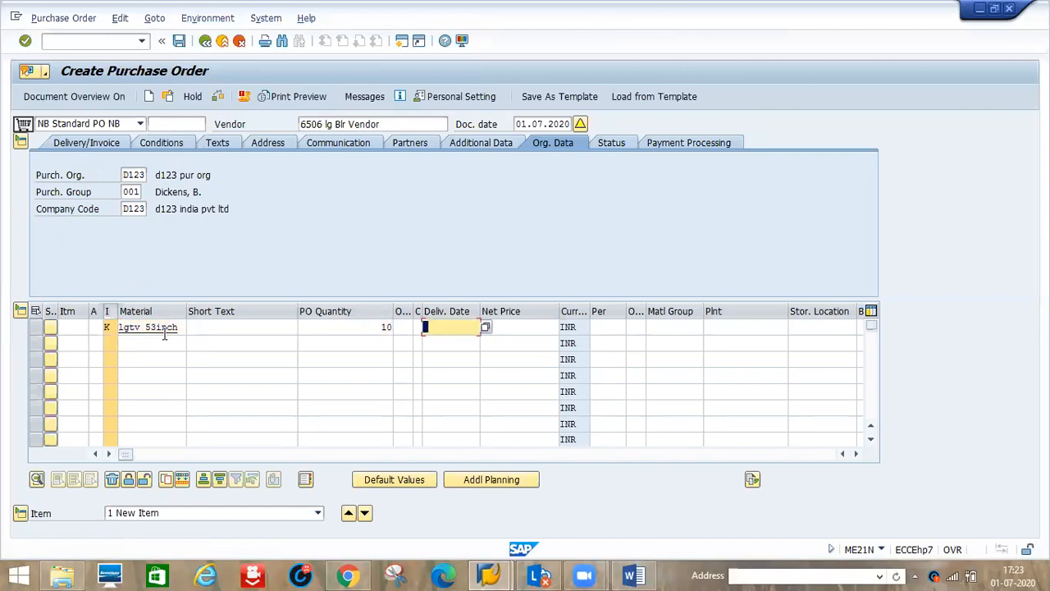
pyautogui.press('Tab')
pyautogui.write('50000')
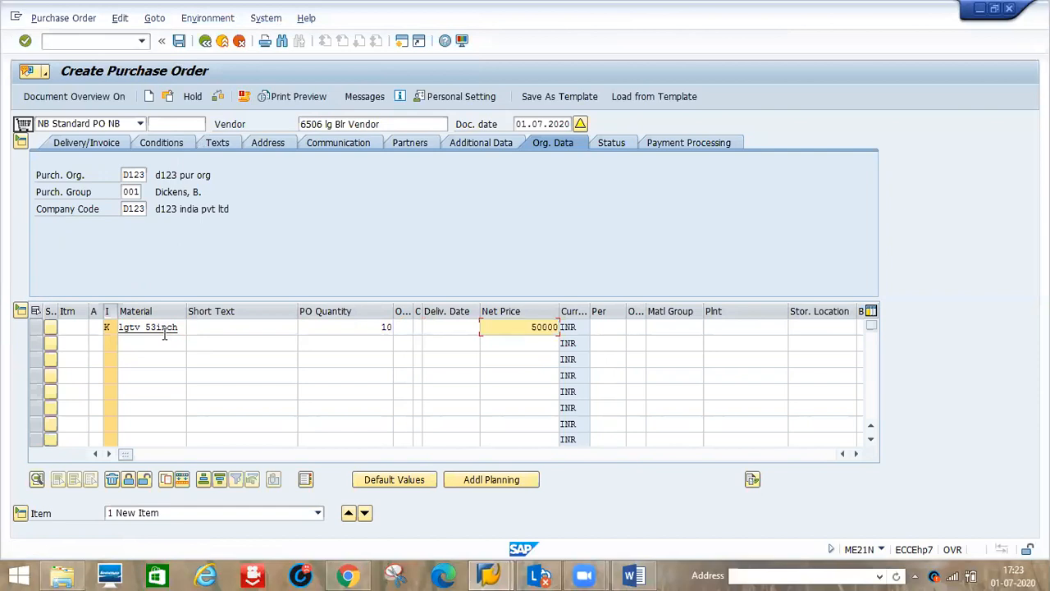
pyautogui.press('Tab')
pyautogui.press('Tab')
pyautogui.press('Tab')
pyautogui.press('Tab')
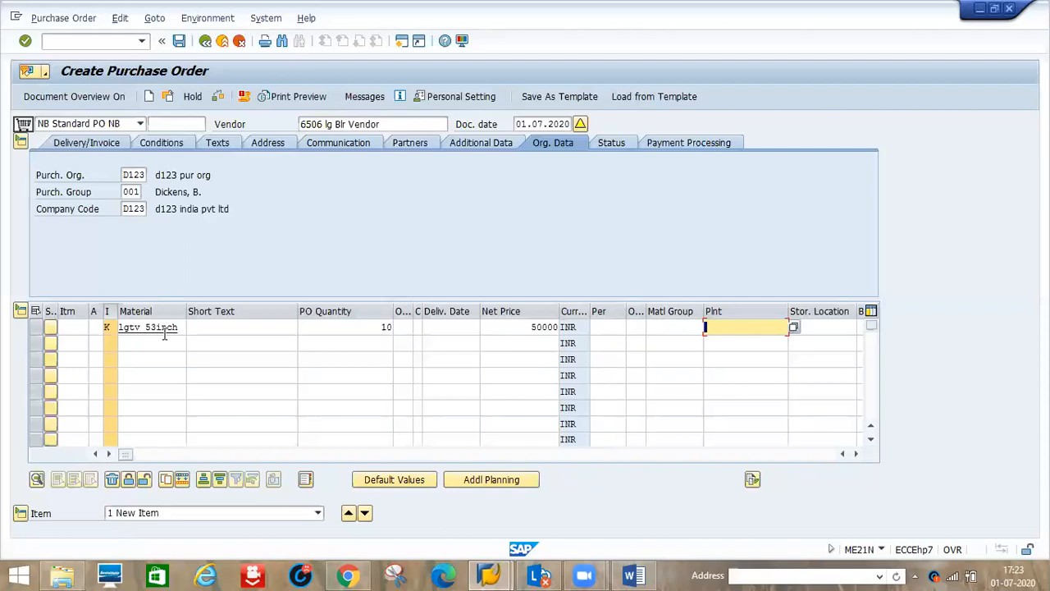
pyautogui.write('d')
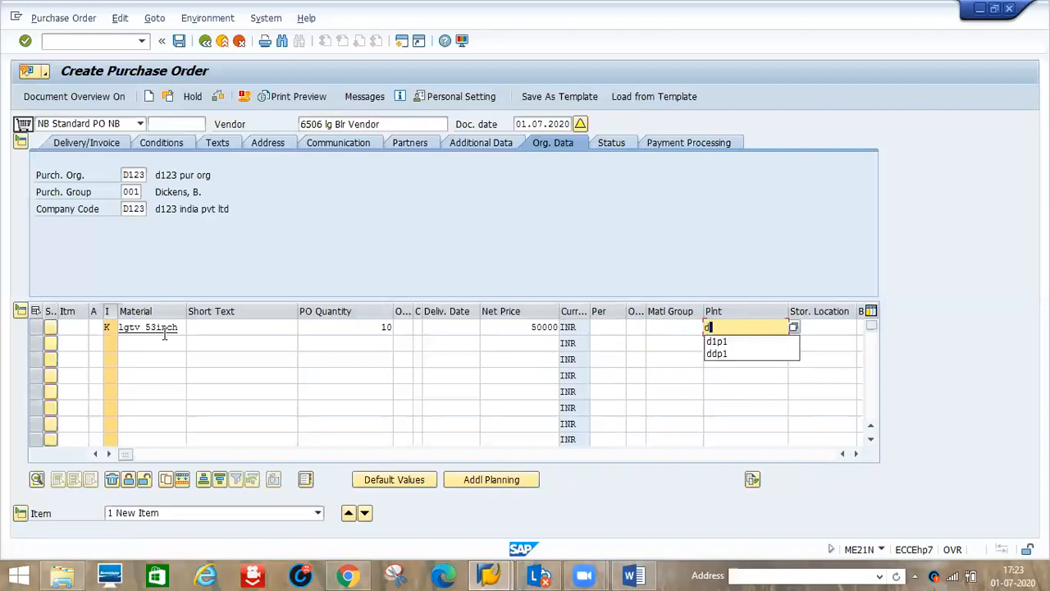
pyautogui.write('1p1')
pyautogui.press('Tab')
pyautogui.write('d1s1')
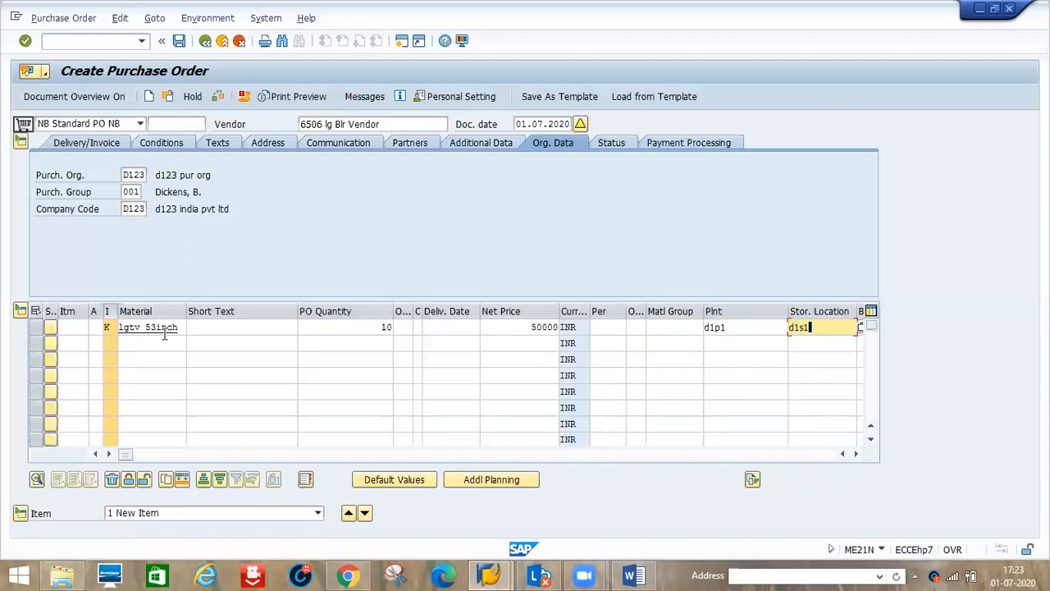
pyautogui.press('Return')
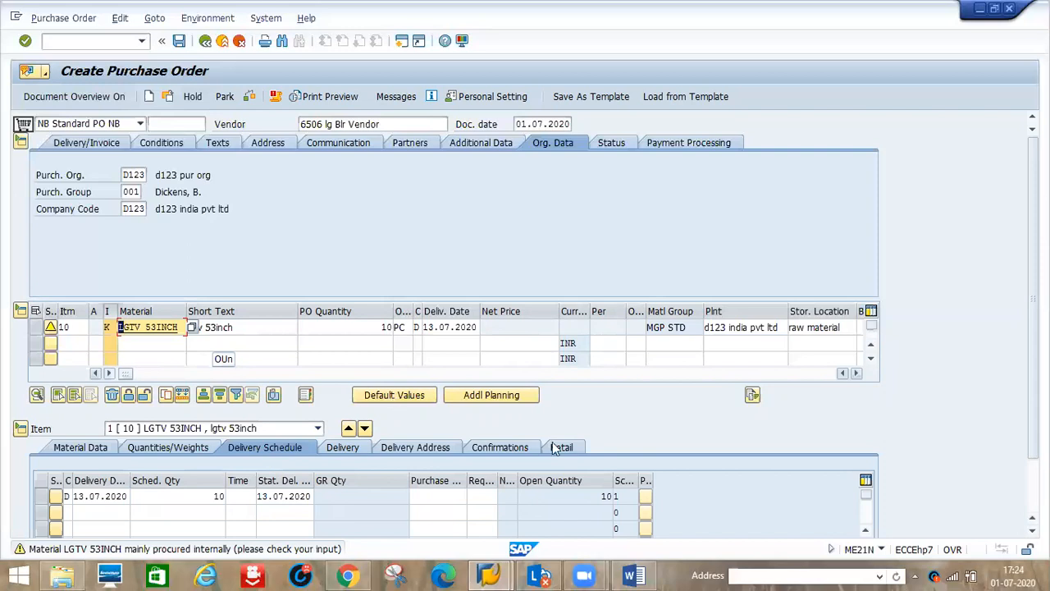
# - Check the item's net price and delivery date, and save the consignment purchase order
pyautogui.click(537, 315)
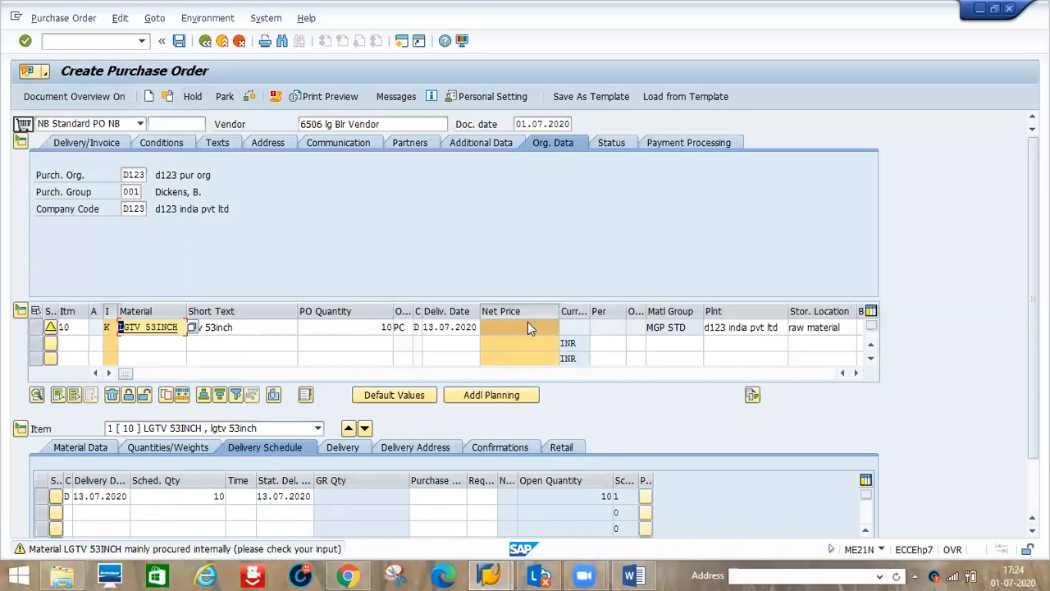
pyautogui.click(454, 328)
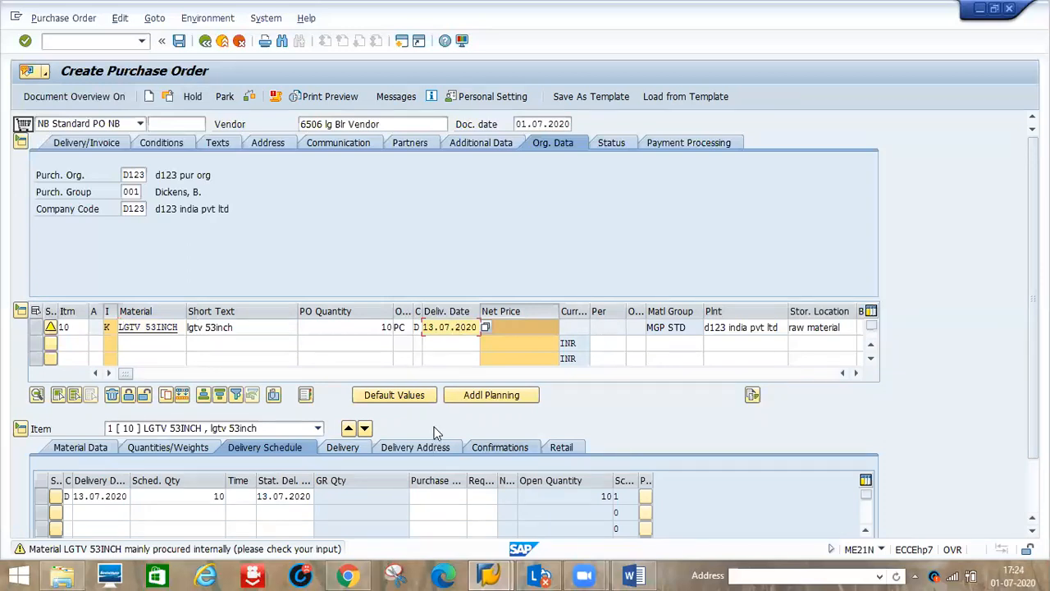
pyautogui.click(179, 41)
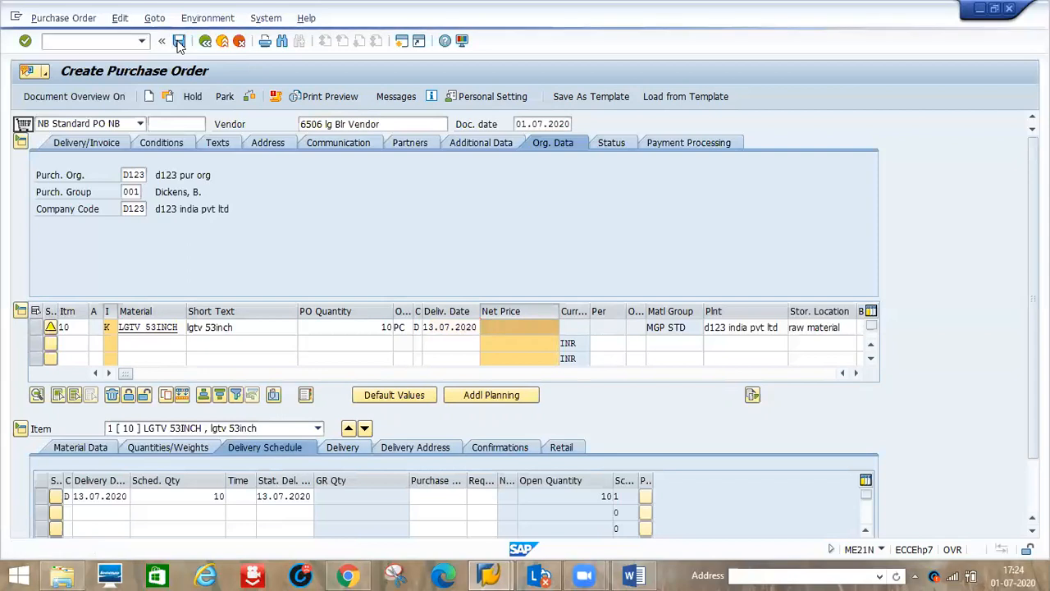
pyautogui.click(205, 300)
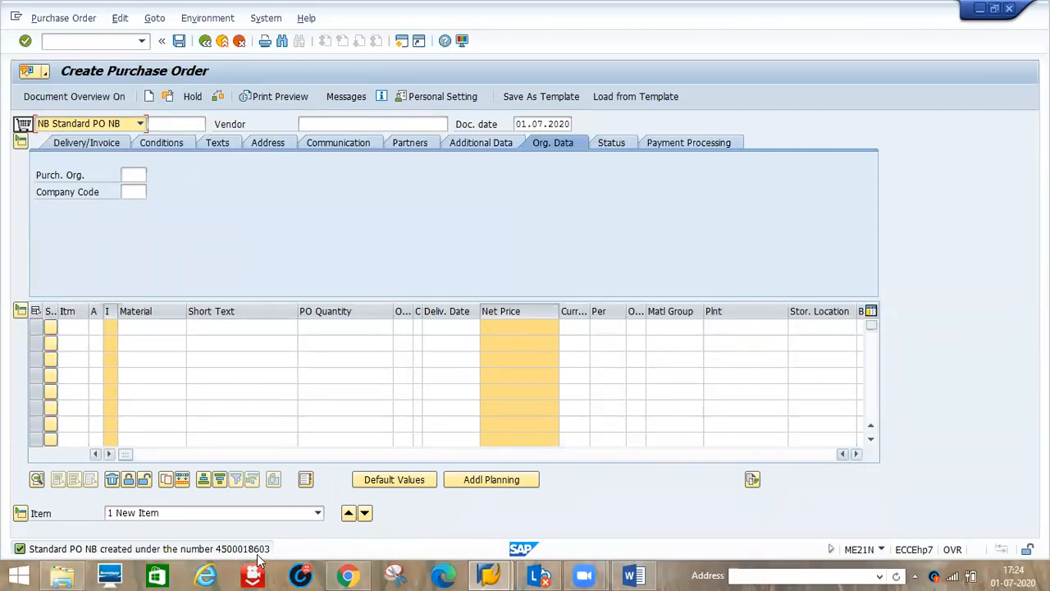
# - Open goods receipt transaction MIGO
pyautogui.click(60, 47)
pyautogui.write('/nm')
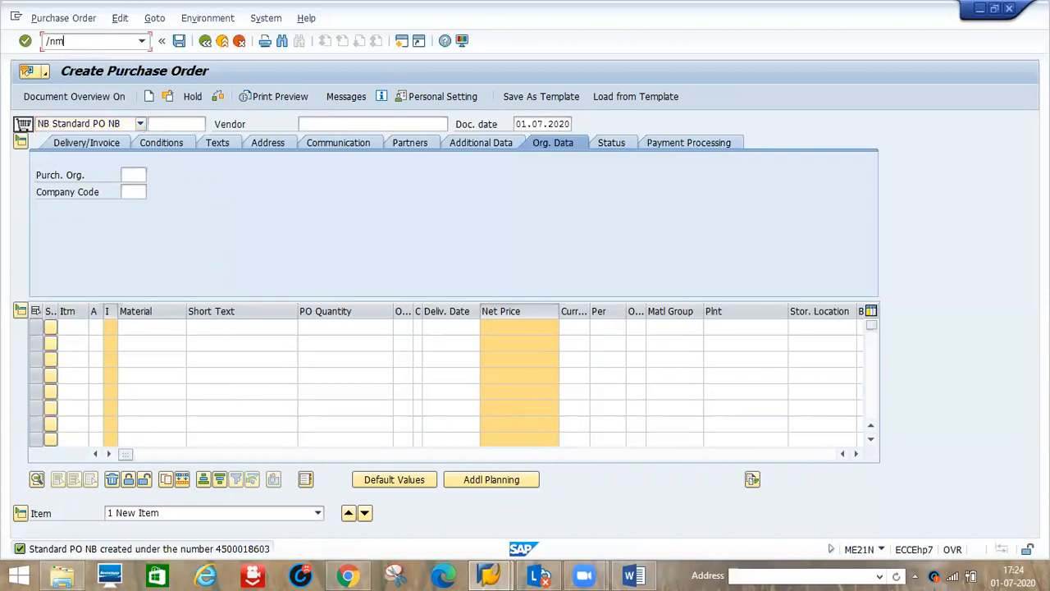
pyautogui.write('igo')
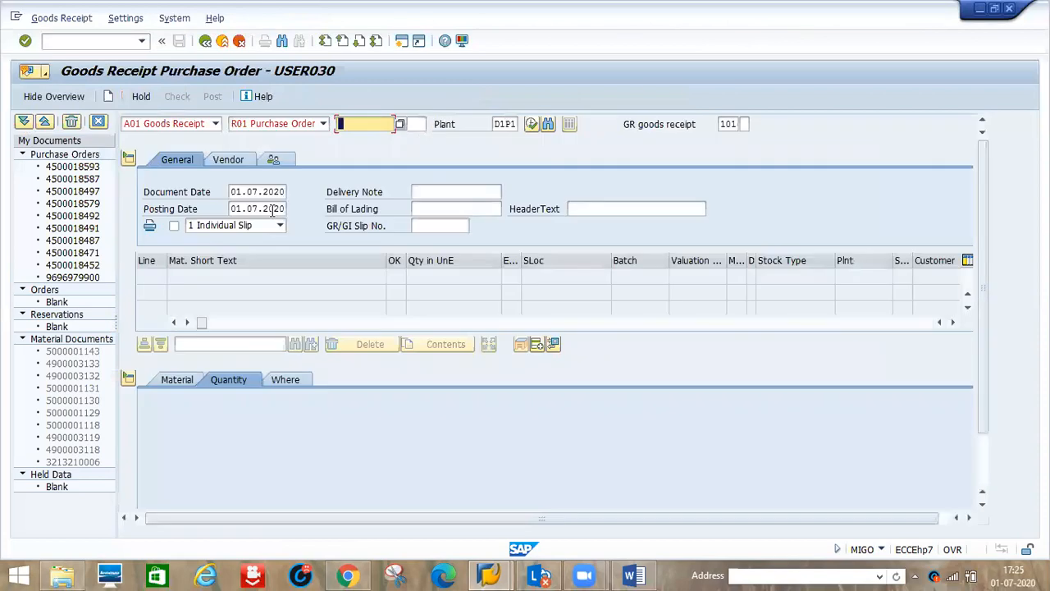
# - Load the newly saved consignment purchase order into the goods receipt by entering its number
pyautogui.press('space')
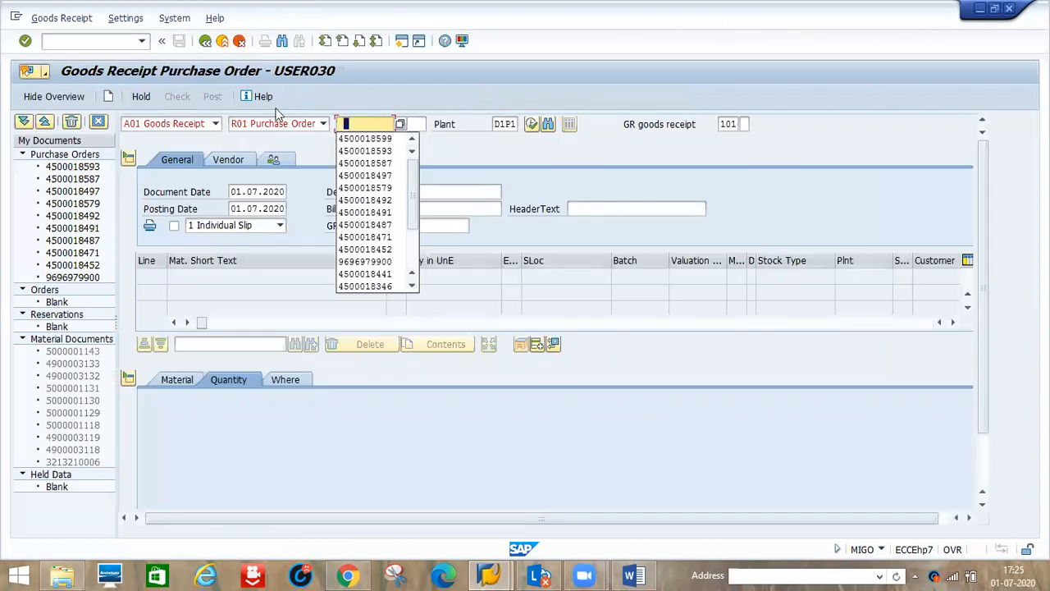
pyautogui.write('45000185')
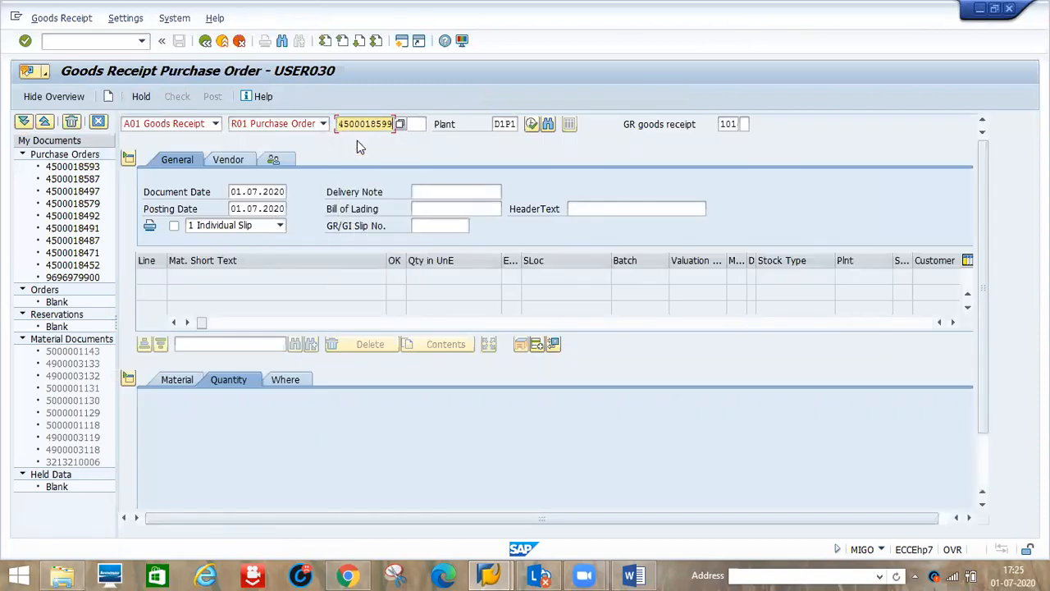
pyautogui.press('BackSpace')
pyautogui.write('603')
pyautogui.press('Return')
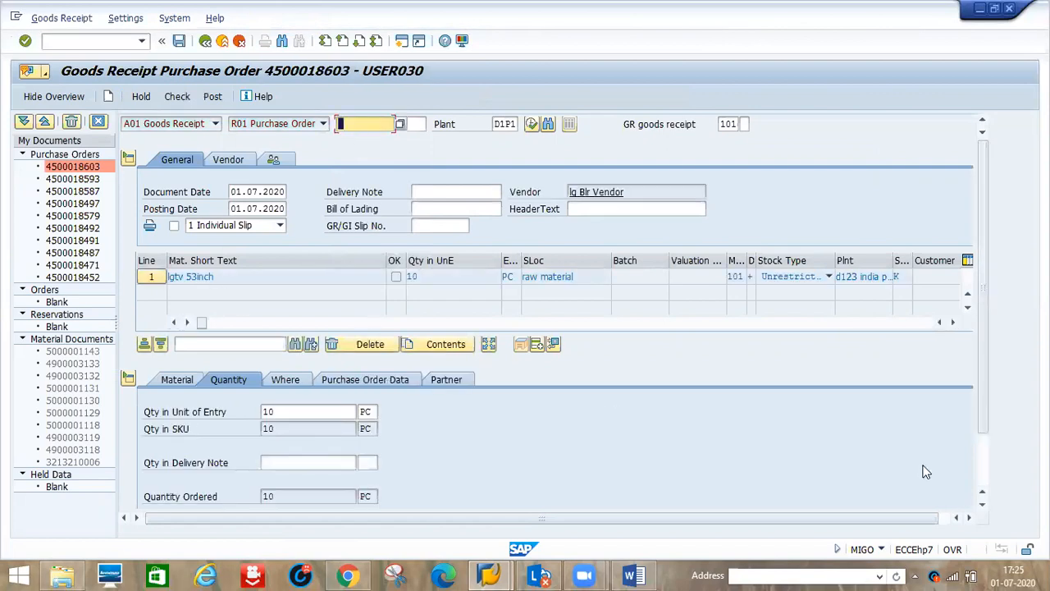
# - Mark the LGTV 53inch item as OK and check the goods receipt document for errors
pyautogui.click(982, 473)
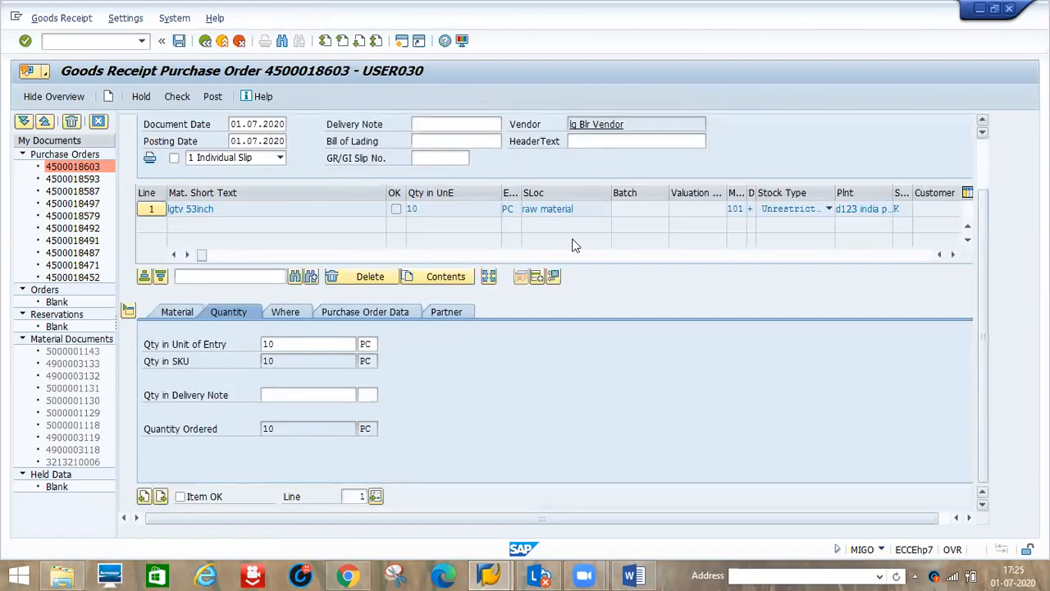
pyautogui.click(180, 498)
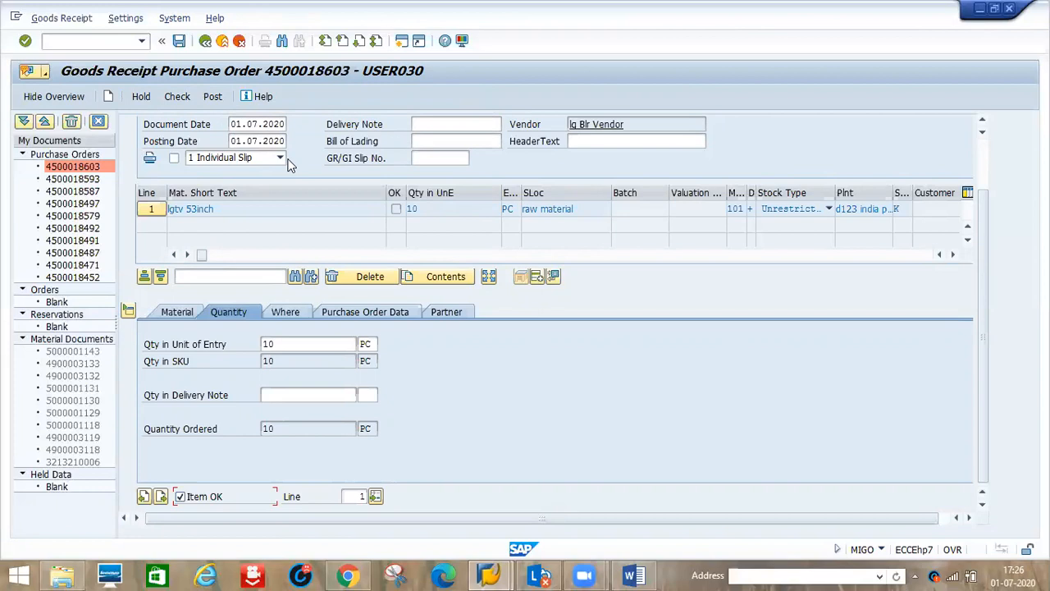
pyautogui.click(178, 96)
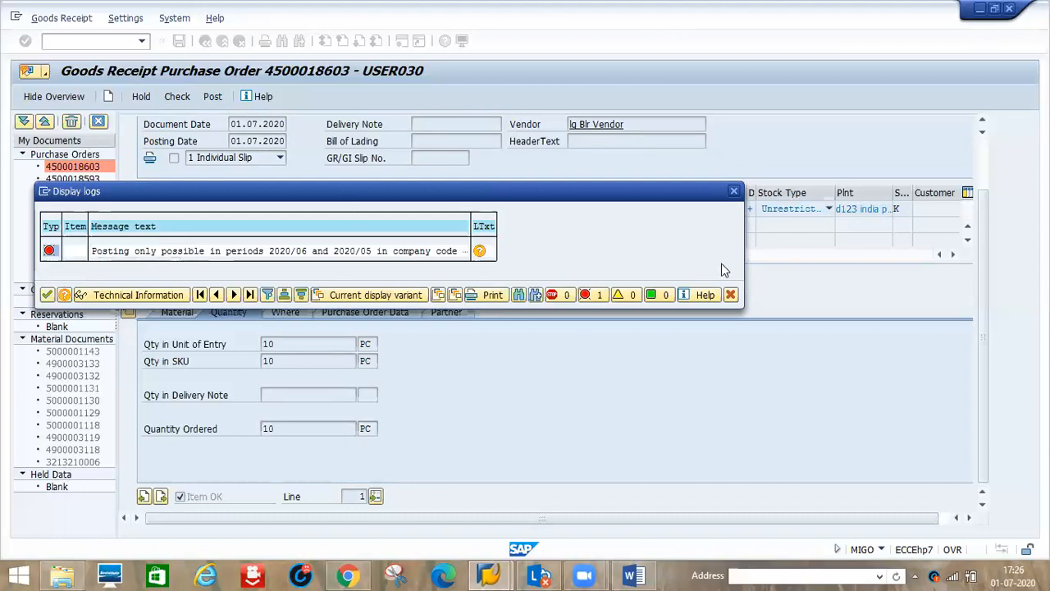
# - Switch to the Vendor Consignment Word document and add the note "Posting period display: MMRV" below the process flow list
pyautogui.click(646, 575)
pyautogui.click(627, 480)
pyautogui.press('Return')
pyautogui.press('Return')
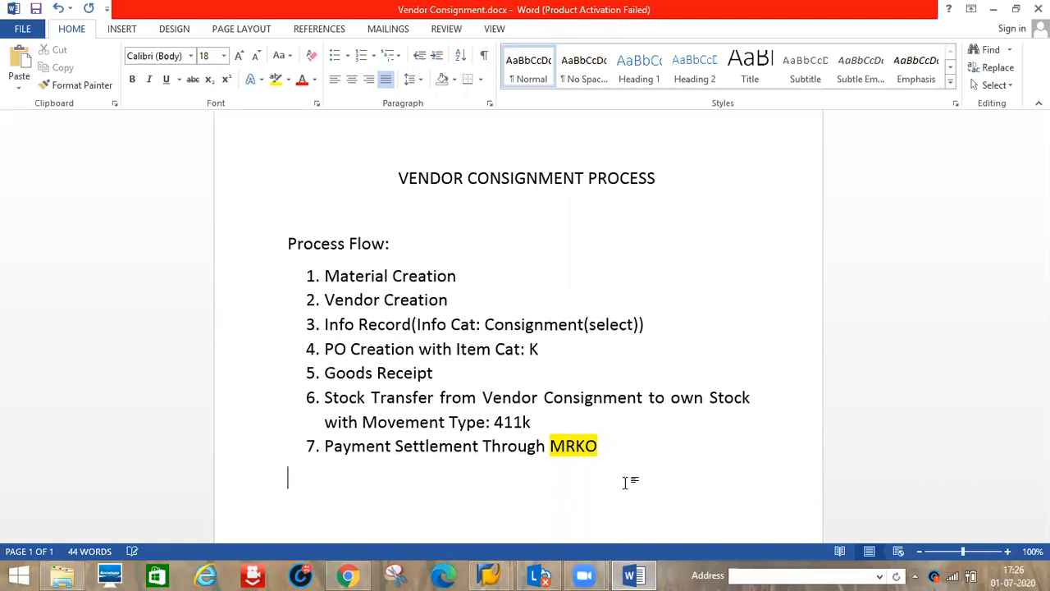
pyautogui.write('po')
pyautogui.write('sting per')
pyautogui.write('iof')
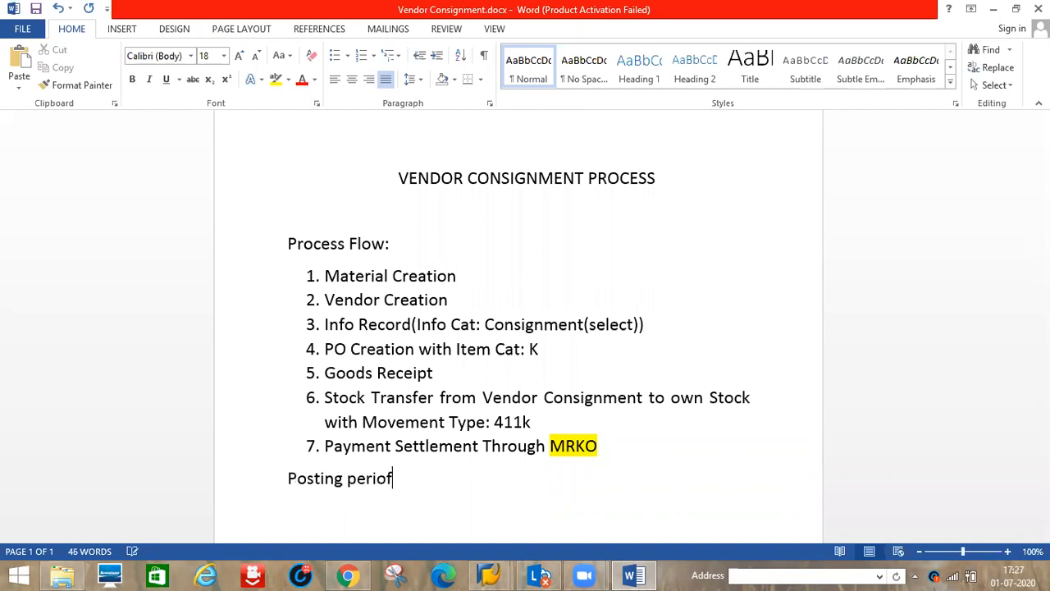
pyautogui.press('BackSpace')
pyautogui.write('d display:')
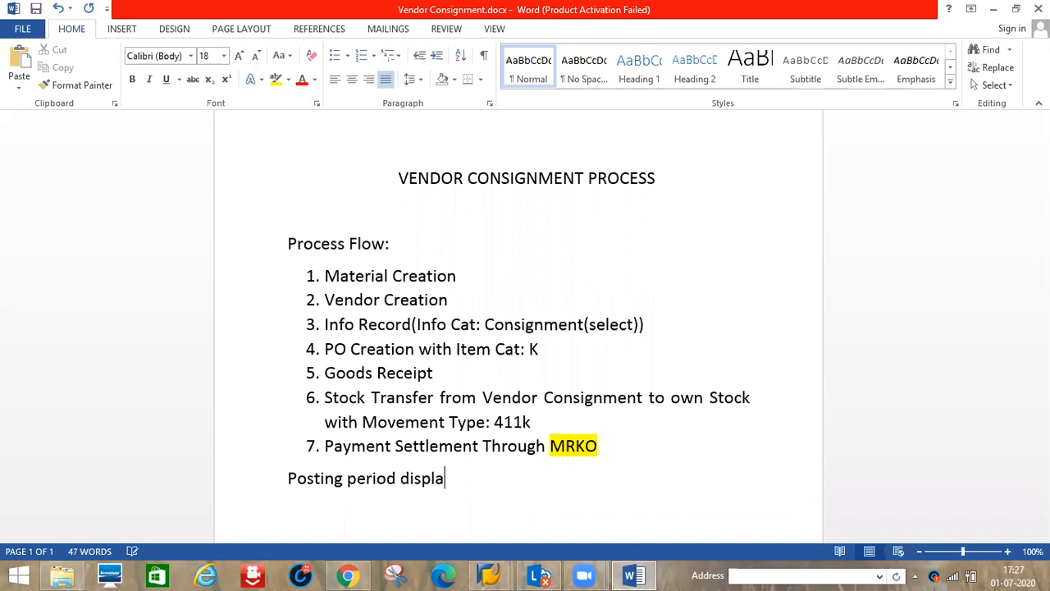
pyautogui.write(' MMRV')
# - Add the line "CHANGES: MMPV" under the posting period note and insert a blank unnumbered line after list item 7
pyautogui.press('Return')
pyautogui.write('CHANGES')
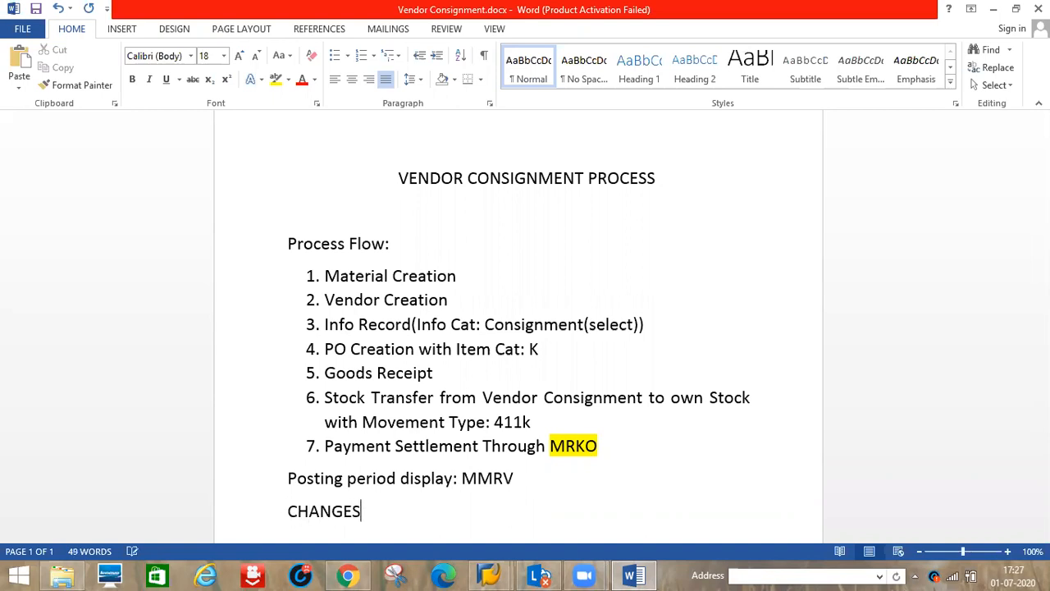
pyautogui.write(':NMM')
pyautogui.press('BackSpace')
pyautogui.press('BackSpace')
pyautogui.press('BackSpace')
pyautogui.write('MMPV')
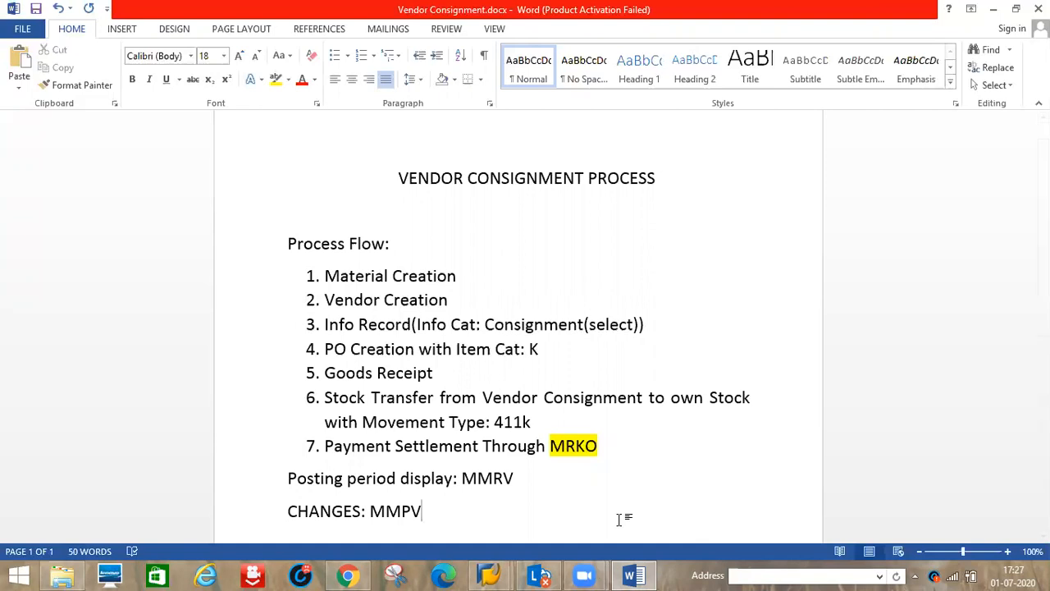
pyautogui.click(612, 446)
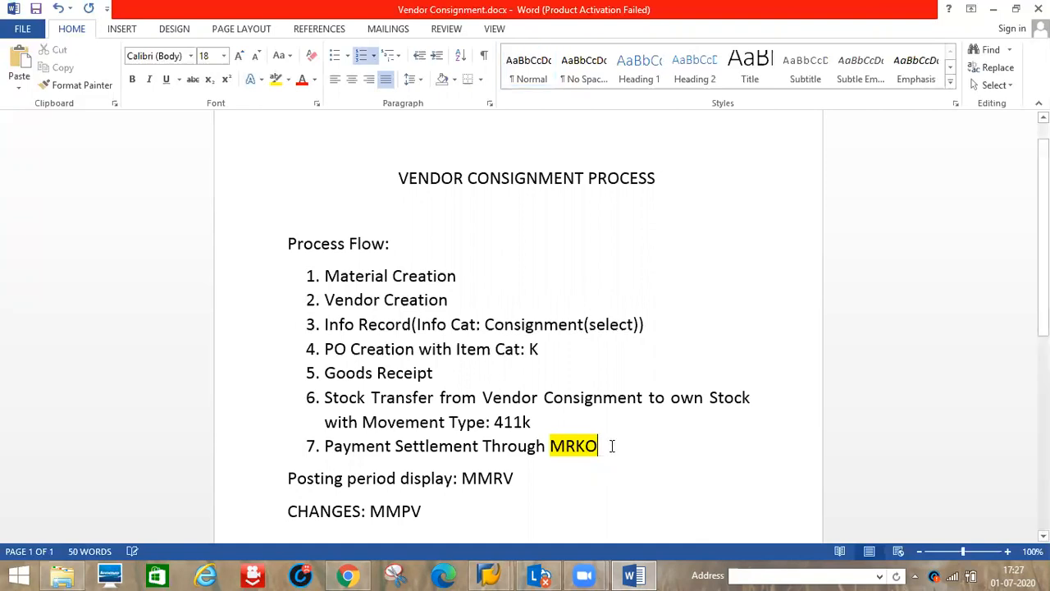
pyautogui.press('Return')
pyautogui.press('BackSpace')
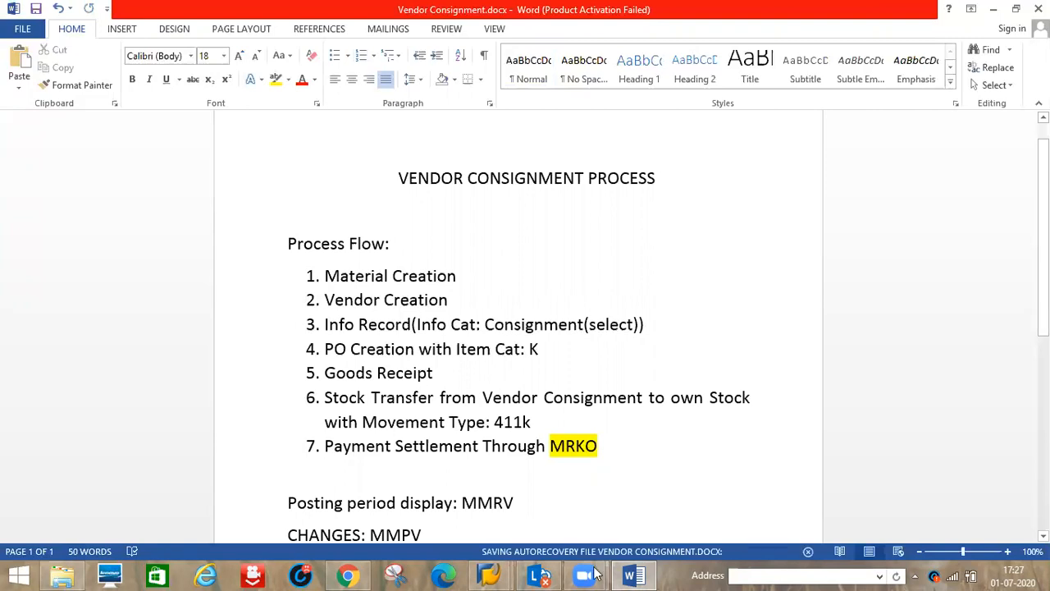
# - Return to SAP, close the goods receipt log, and display the posting periods of company code D123 with MMRV in a new session
pyautogui.moveTo(492, 574)
pyautogui.click(547, 505)
pyautogui.click(734, 193)
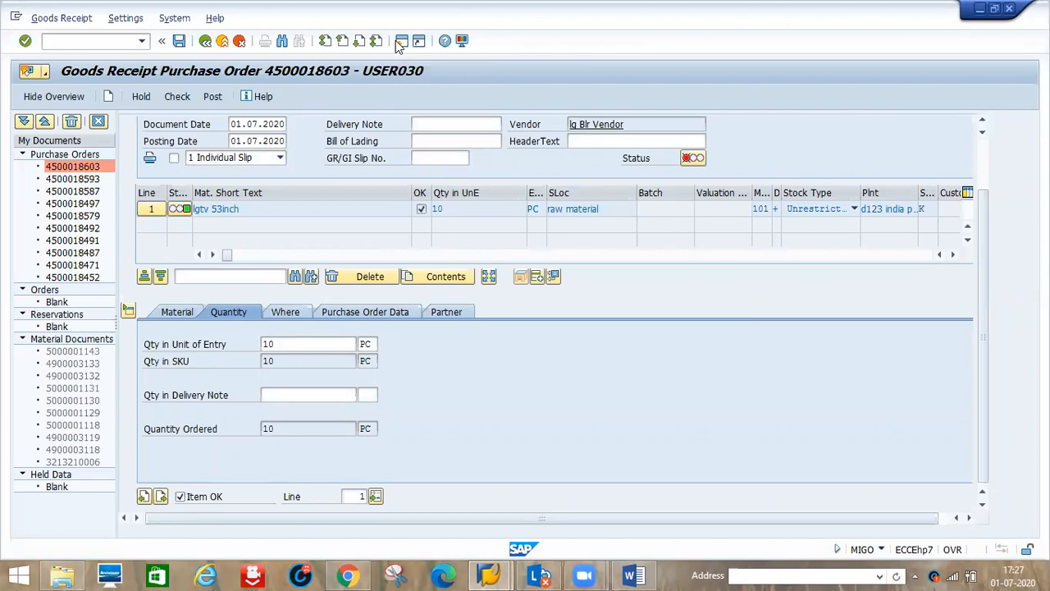
pyautogui.click(400, 42)
pyautogui.write('MMRV')
pyautogui.press('Return')
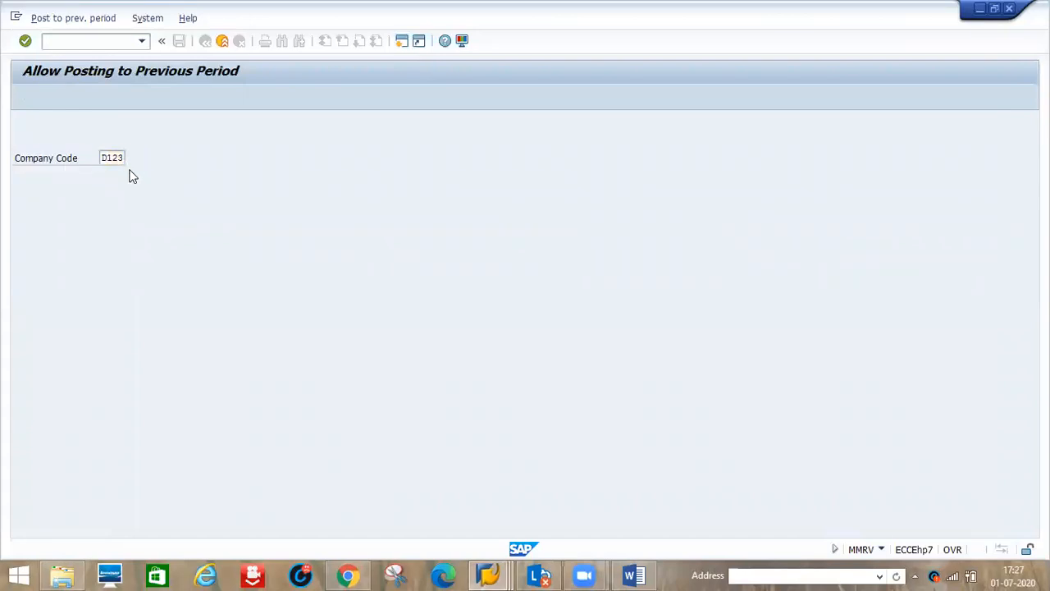
pyautogui.press('Return')
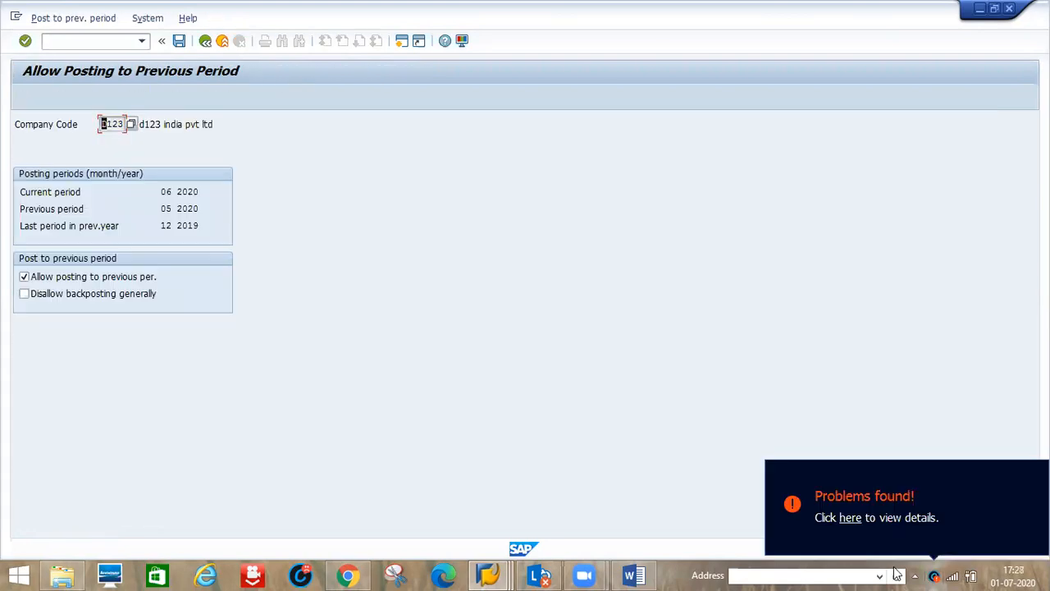
# - Consult the transaction codes noted in Word, and open the period closing transaction MMPV in the SAP session showing the posting periods
pyautogui.click(633, 575)
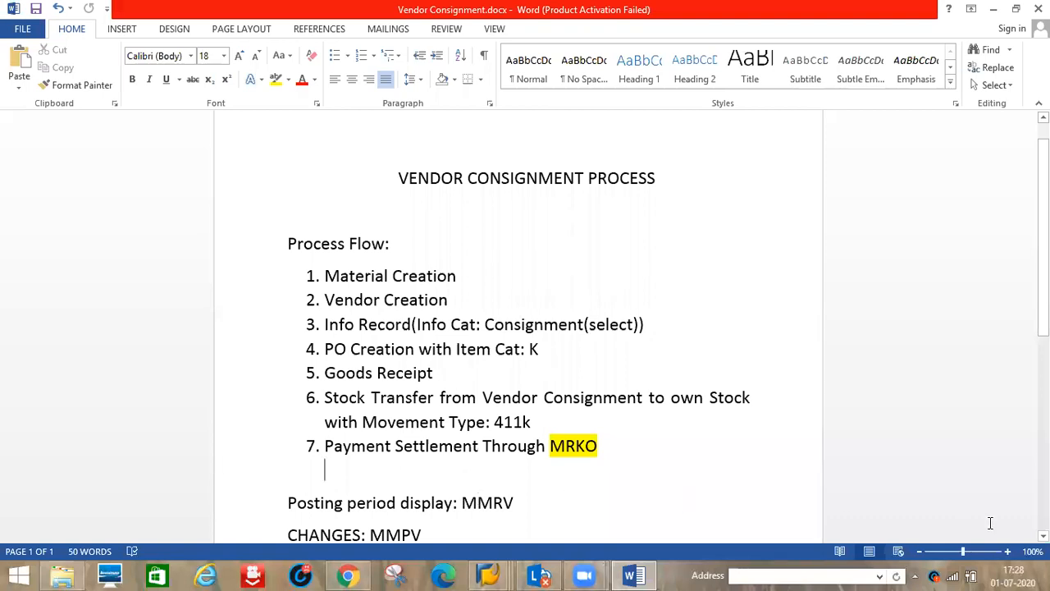
pyautogui.scroll(-1, 525, 328)
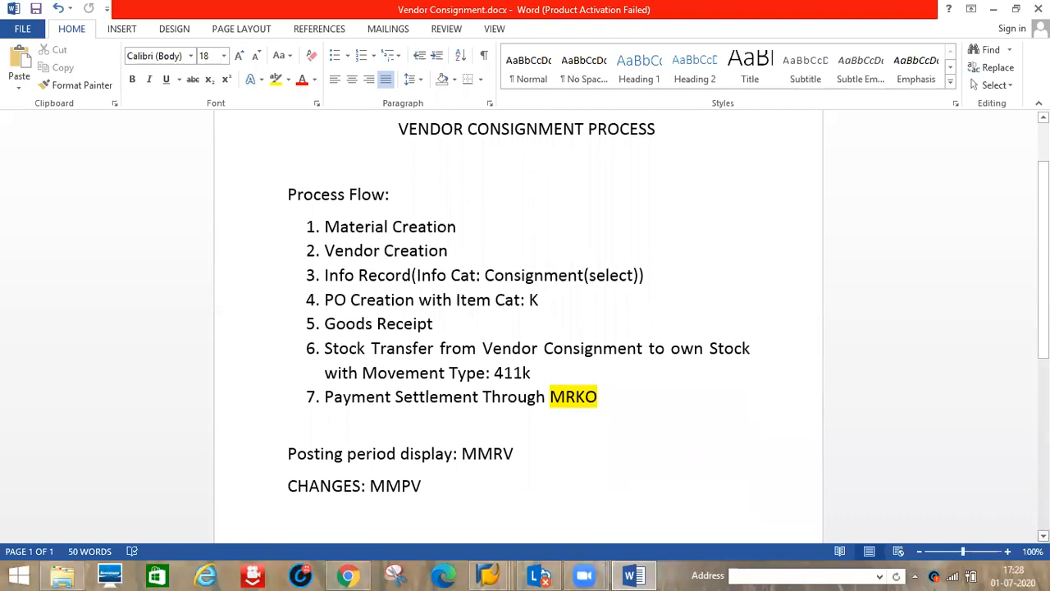
pyautogui.scroll(-1, 526, 328)
pyautogui.scroll(-1, 854, 480)
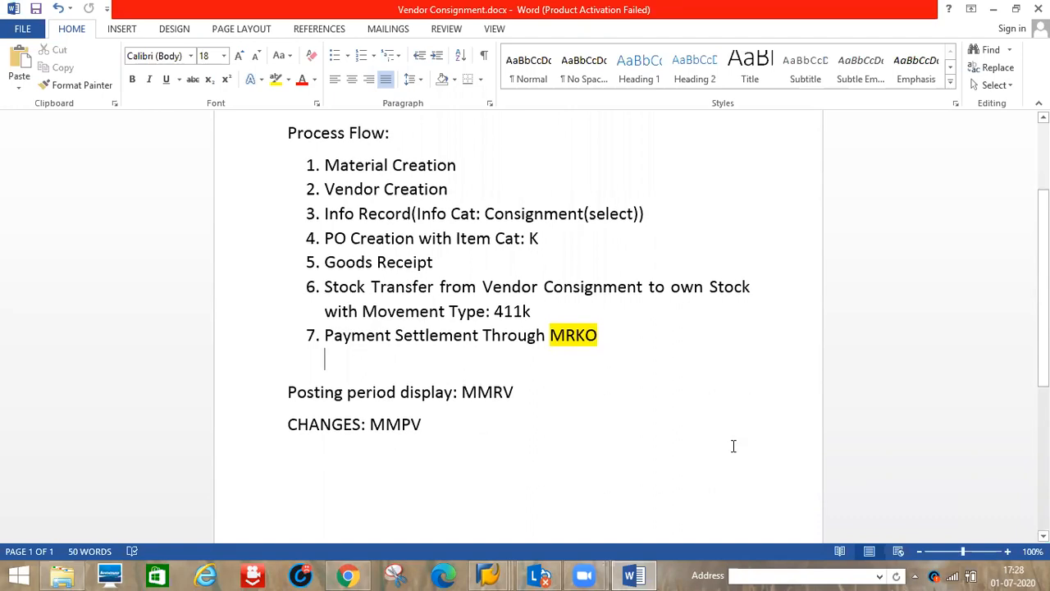
pyautogui.hotkey('alt', 'Tab')
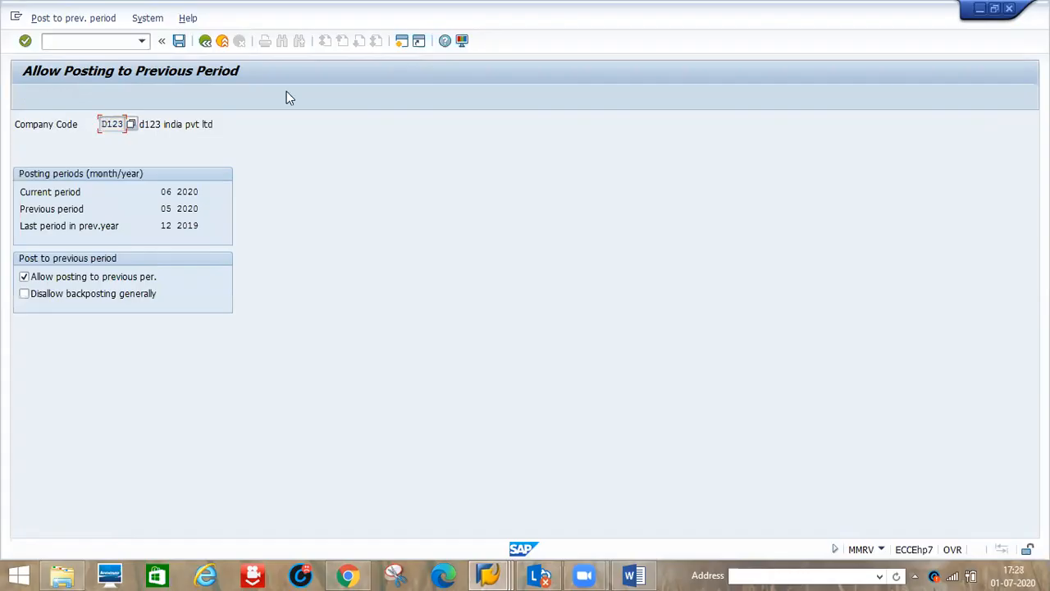
pyautogui.click(96, 40)
pyautogui.write('/NMMPV')
pyautogui.press('Return')
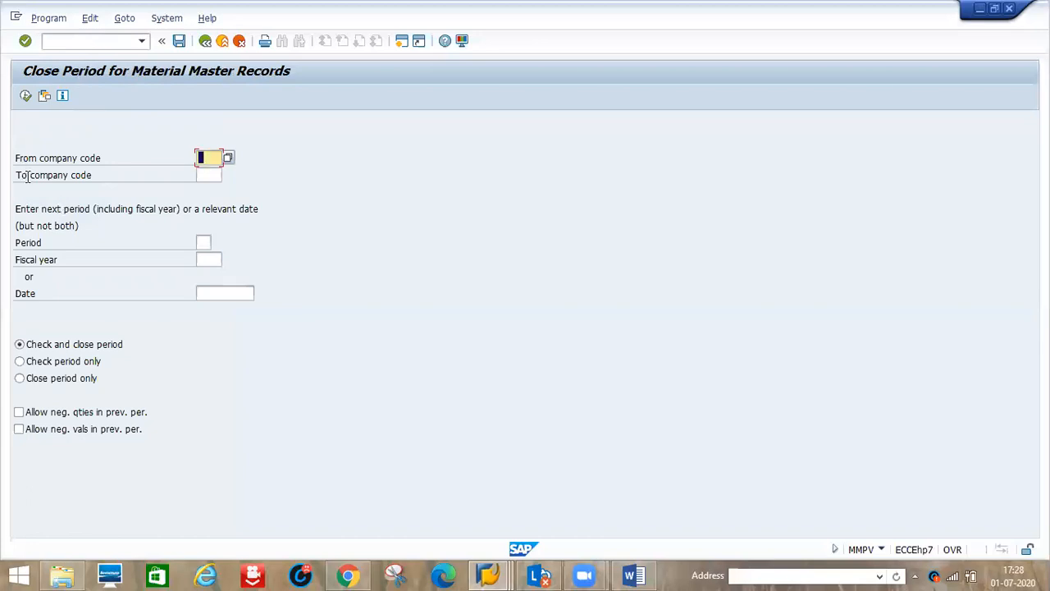
# - Run the check and close period for company code D123 to D123 with period 07 and fiscal year 2020
pyautogui.write('d123')
pyautogui.press('Tab')
pyautogui.write('d123')
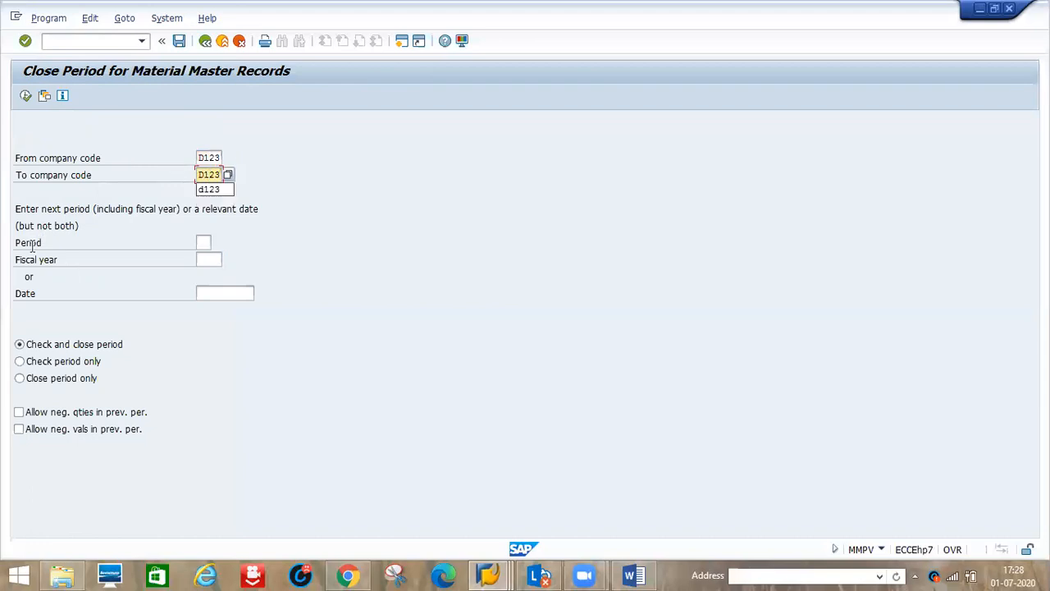
pyautogui.click(206, 241)
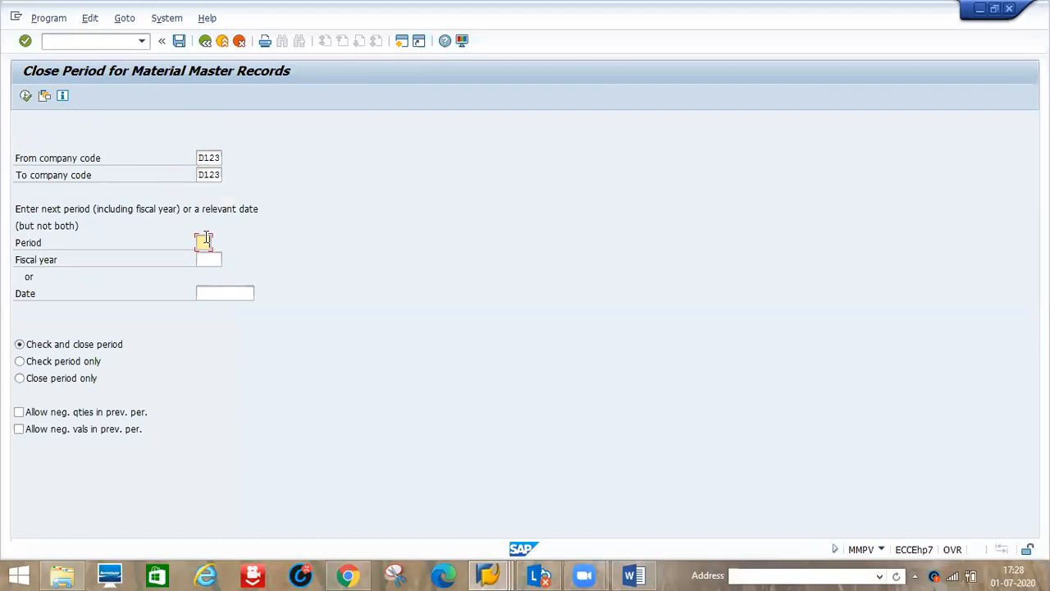
pyautogui.write('04')
pyautogui.click(209, 261)
pyautogui.write('2')
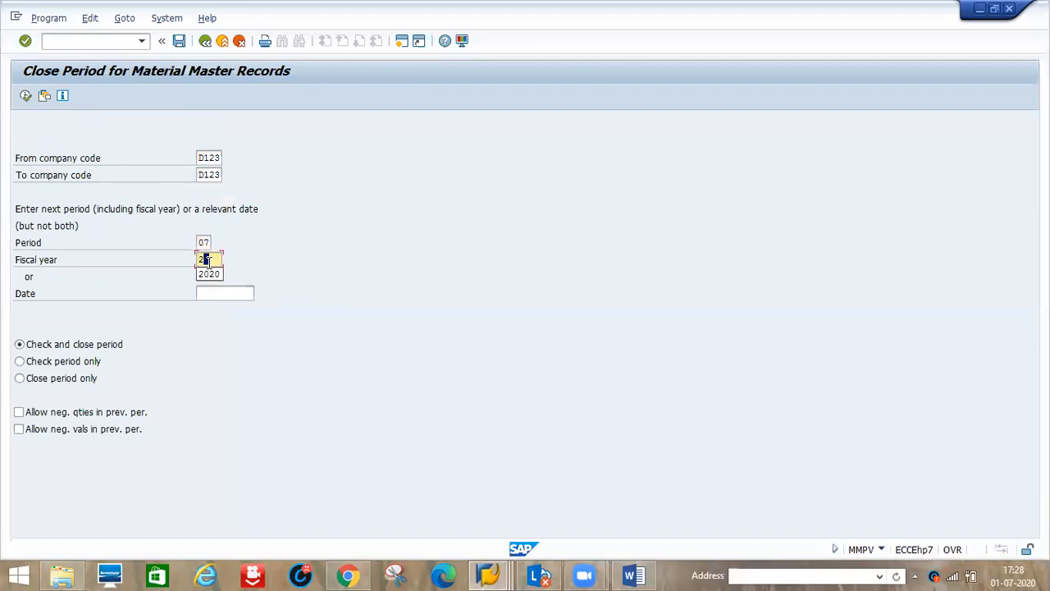
pyautogui.click(208, 273)
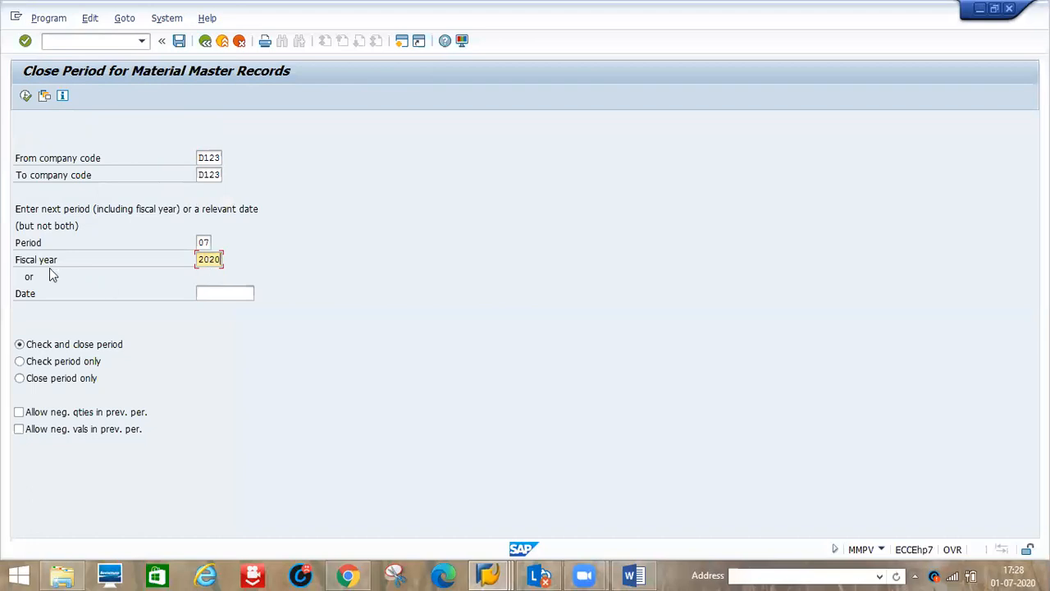
pyautogui.click(206, 293)
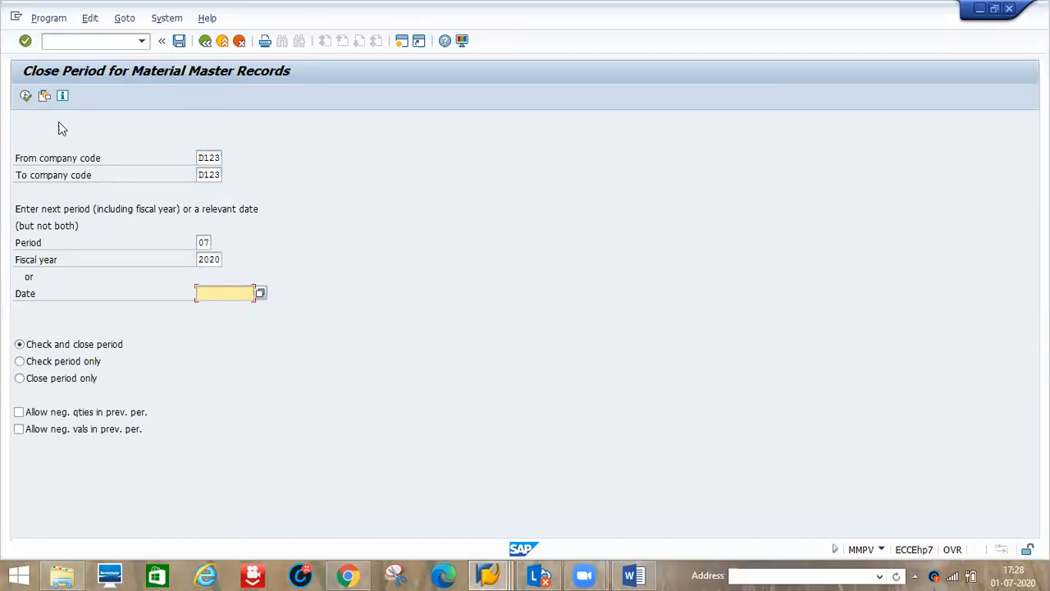
pyautogui.click(26, 96)
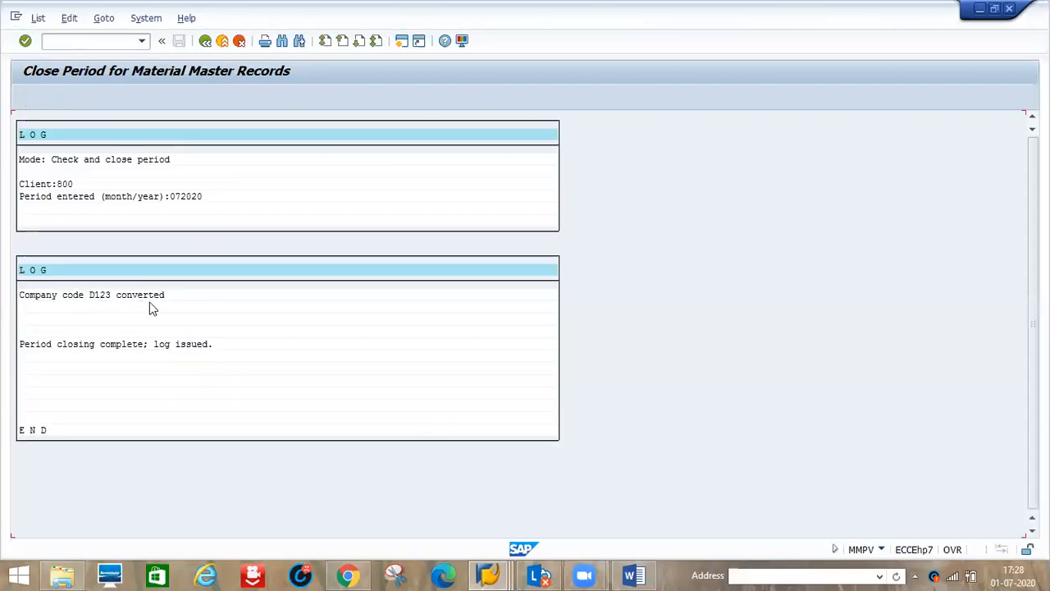
# - Recheck the display transaction in the Word notes and view the posting periods of company code D123 in MMRV
pyautogui.click(493, 575)
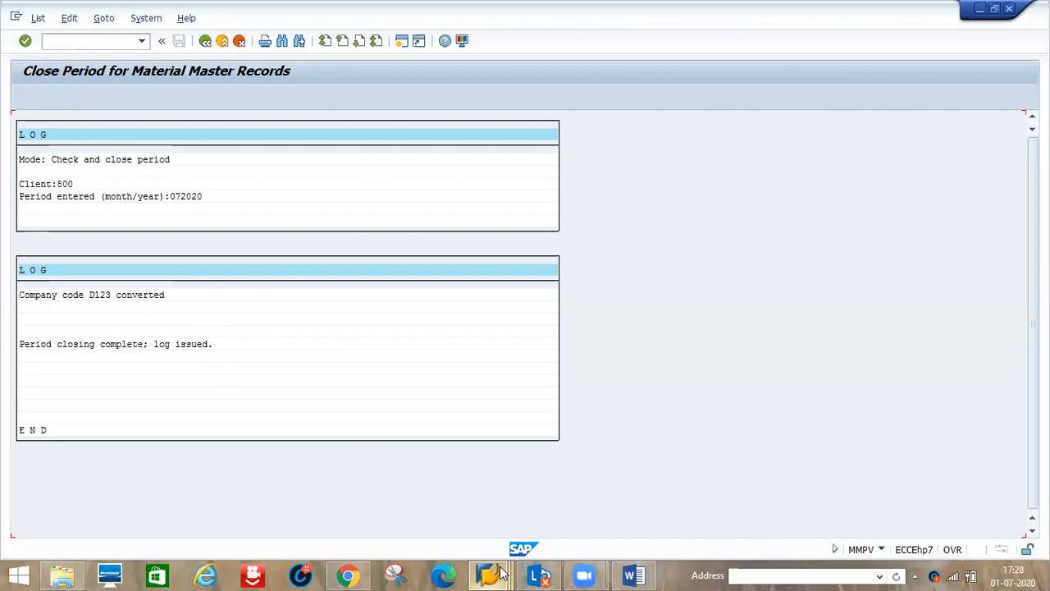
pyautogui.click(641, 516)
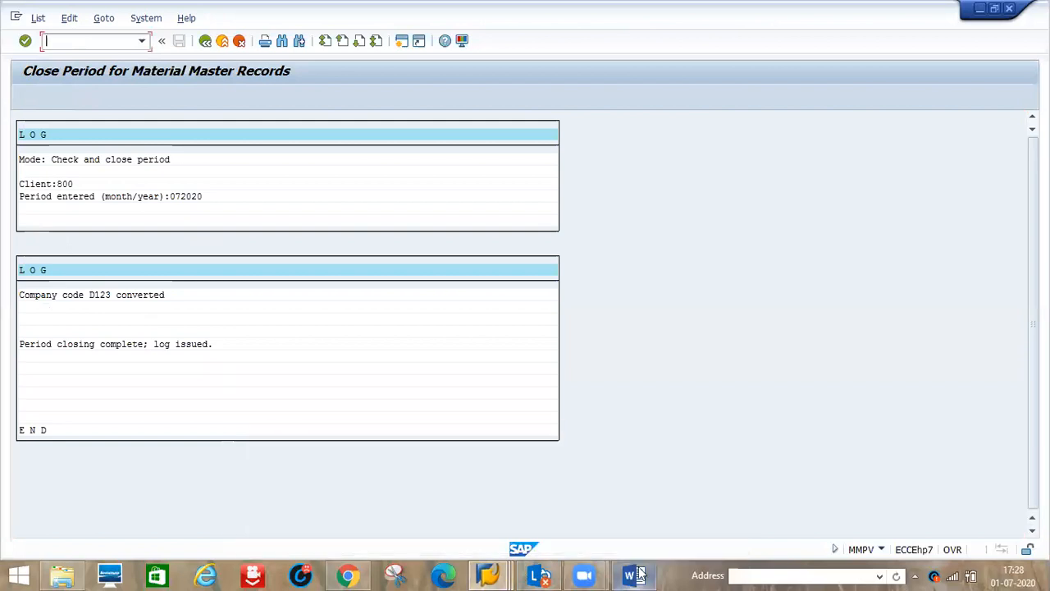
pyautogui.click(636, 575)
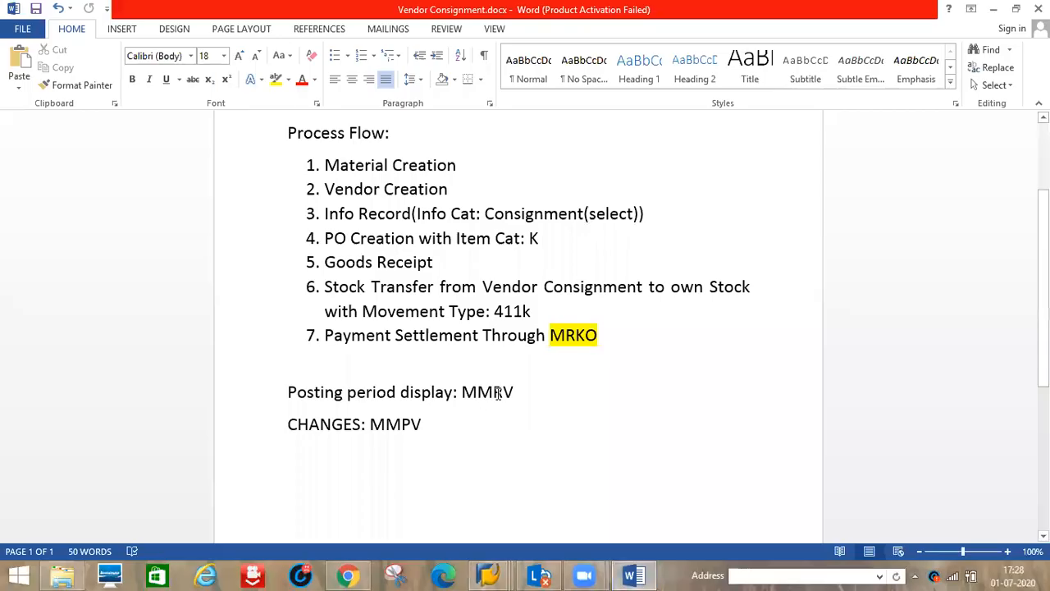
pyautogui.click(499, 572)
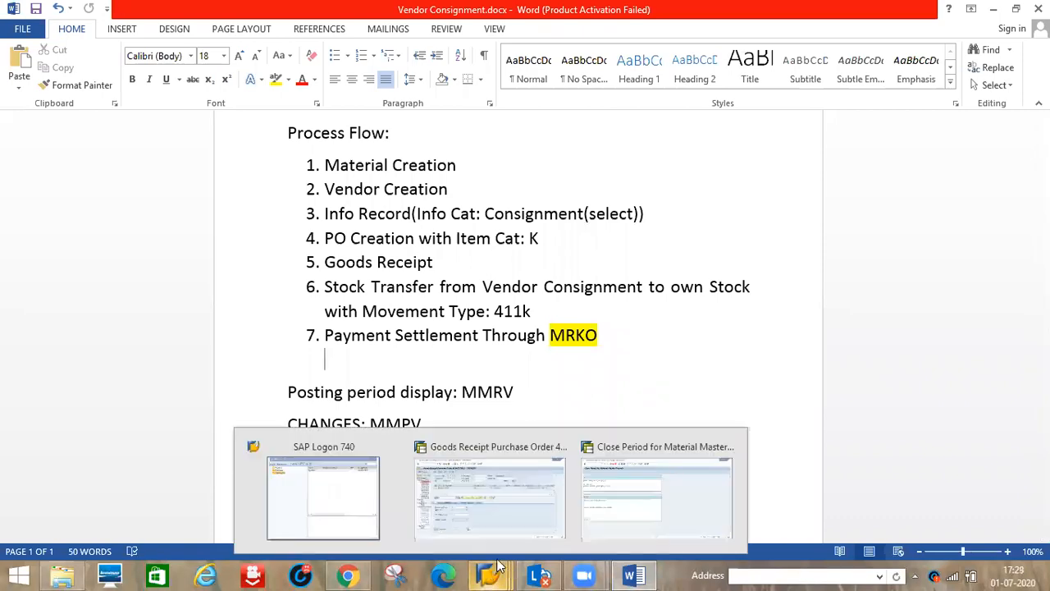
pyautogui.click(624, 504)
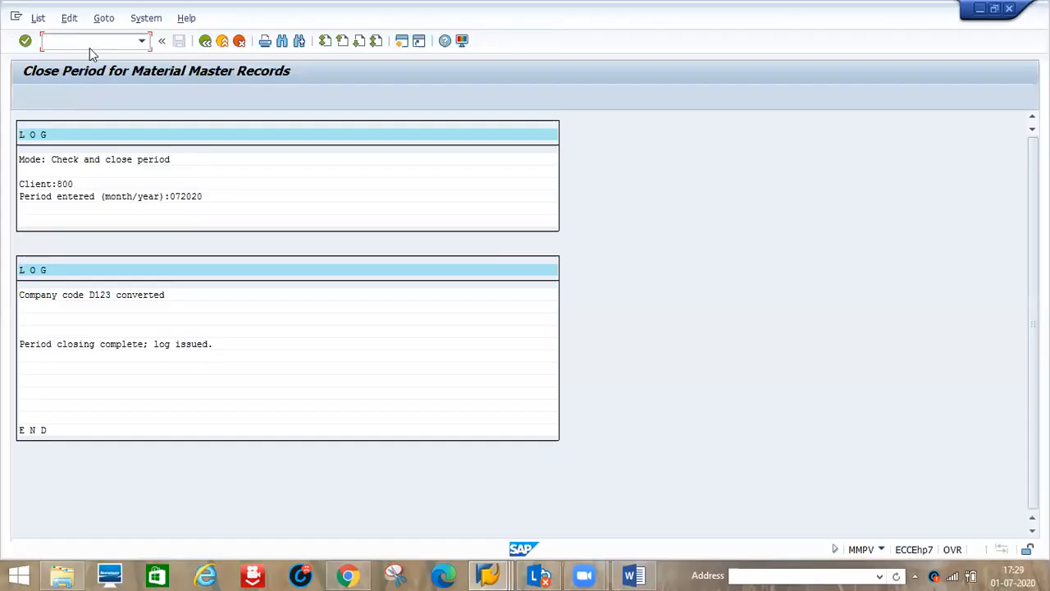
pyautogui.write('/NMMRV')
pyautogui.press('Return')
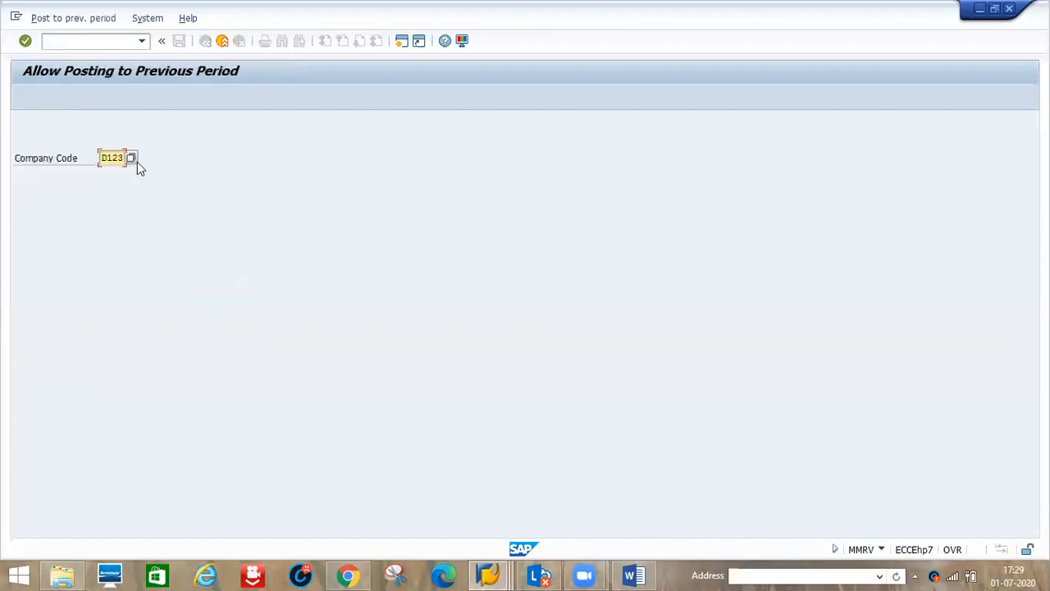
pyautogui.press('Return')
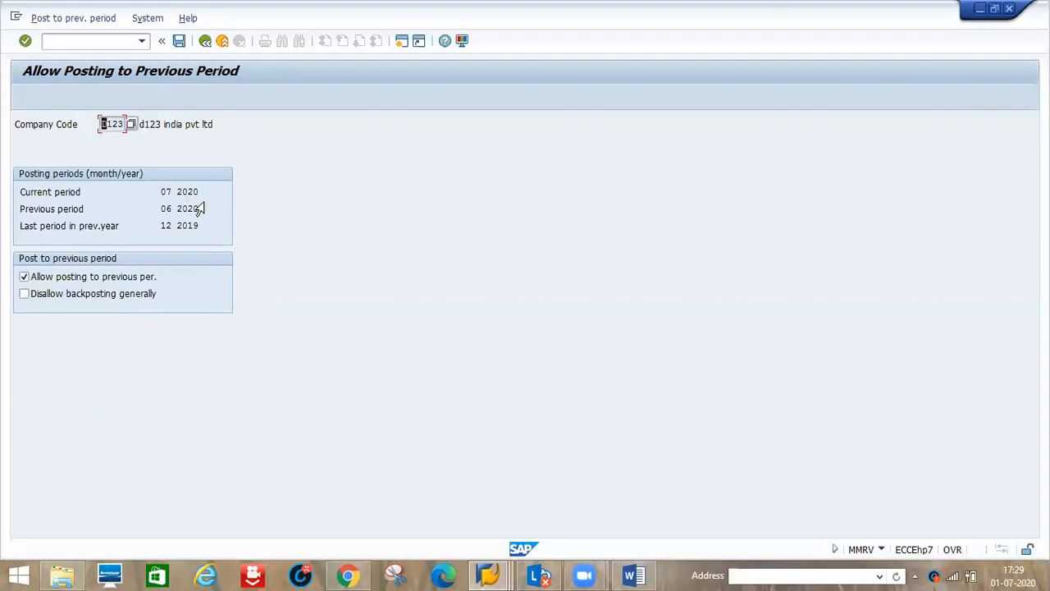
# - Return to the open goods receipt session, check the consignment goods receipt again, and post it
pyautogui.hotkey('alt', 'Tab')
pyautogui.hotkey('alt', 'Tab')
pyautogui.moveTo(489, 574)
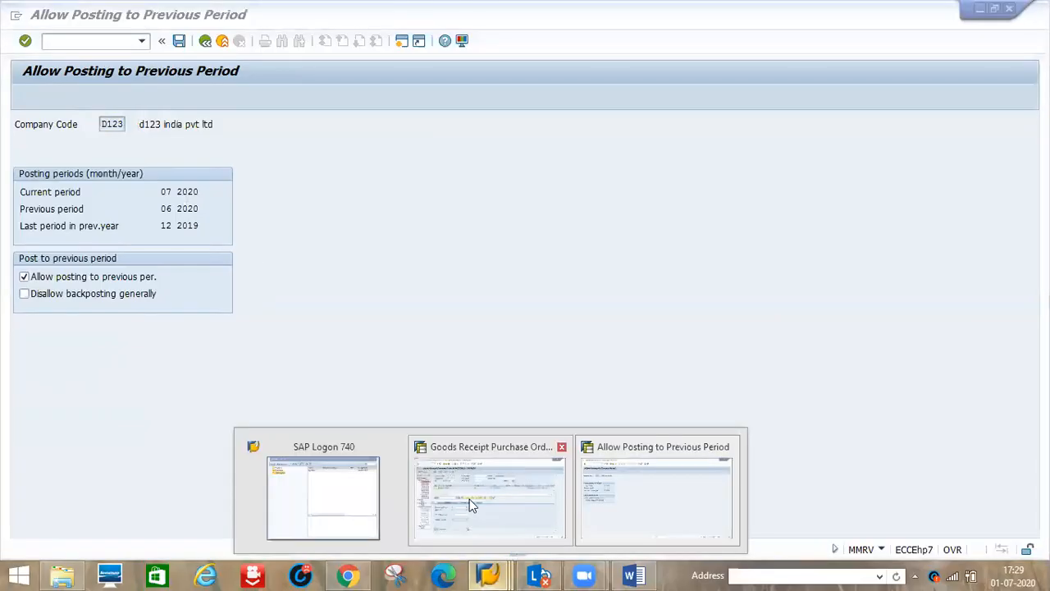
pyautogui.click(470, 499)
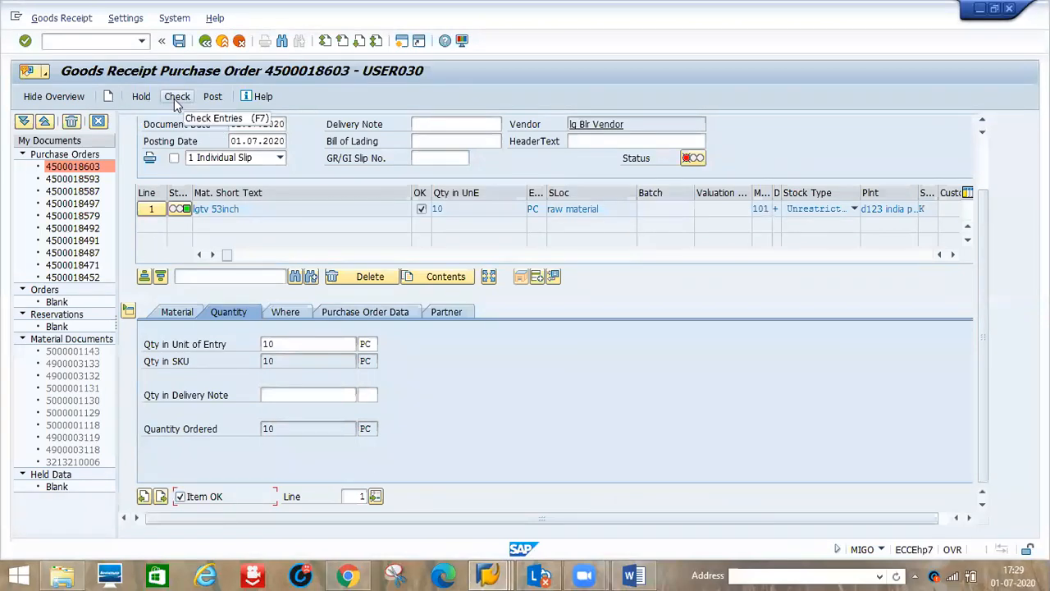
pyautogui.click(176, 99)
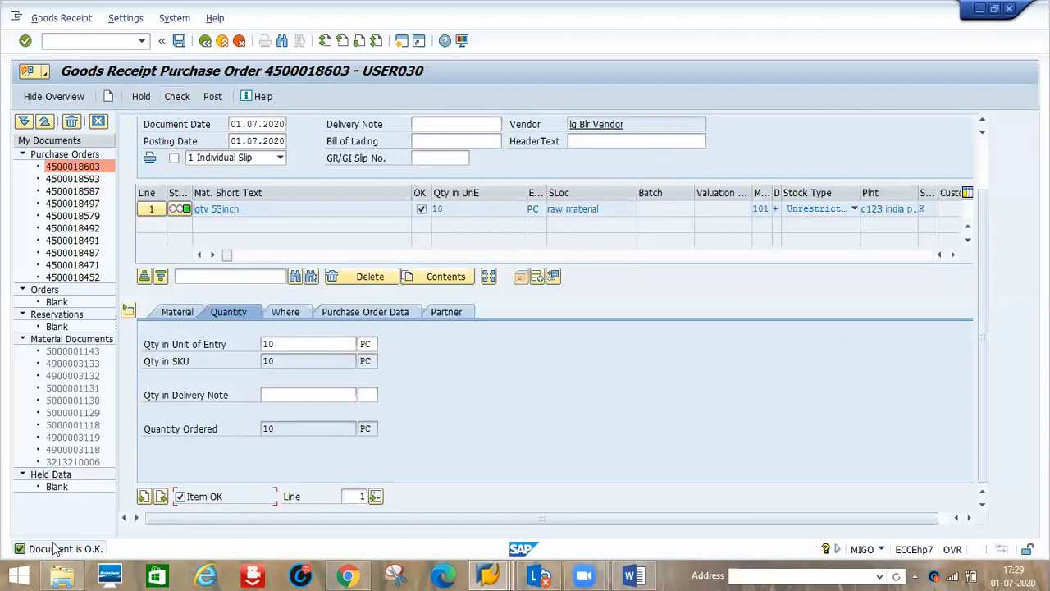
pyautogui.click(211, 98)
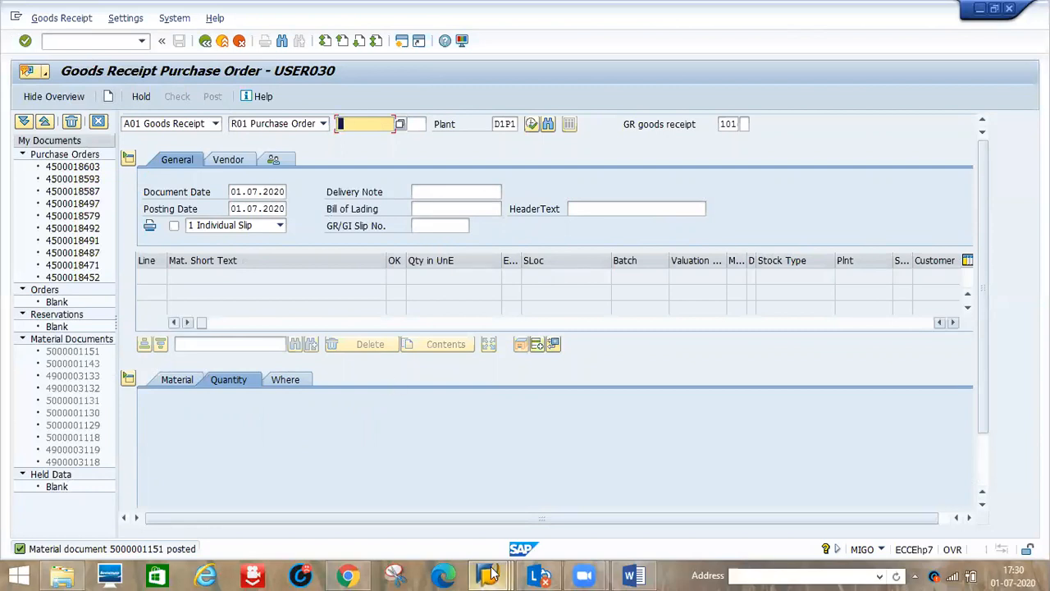
# - In the posting period session, open MMBE and run the stock overview for material LGTV 53INCH in plant D1P1
pyautogui.moveTo(490, 575)
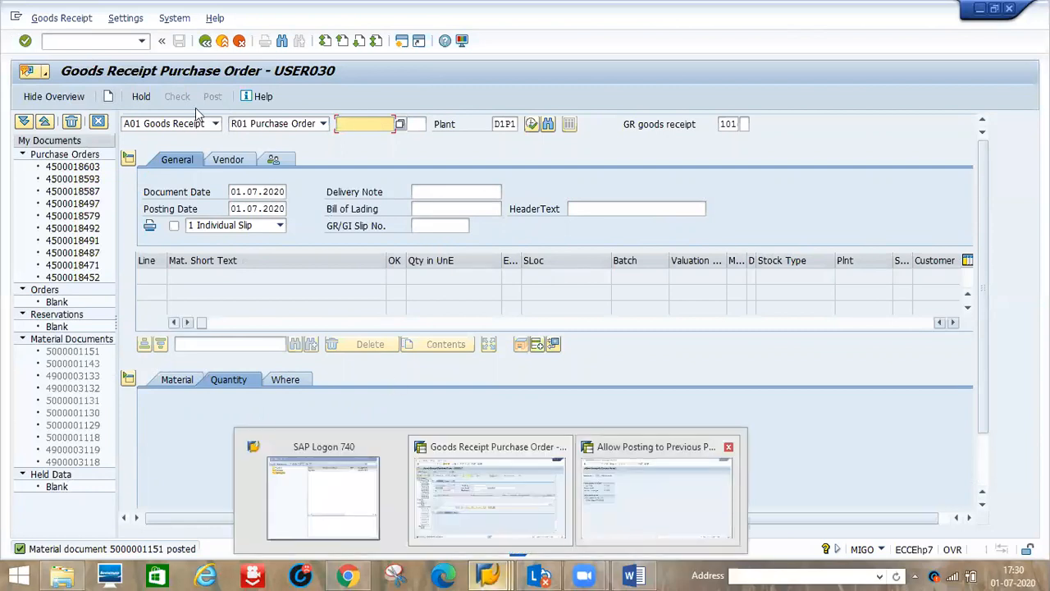
pyautogui.click(727, 482)
pyautogui.click(69, 42)
pyautogui.write('//N')
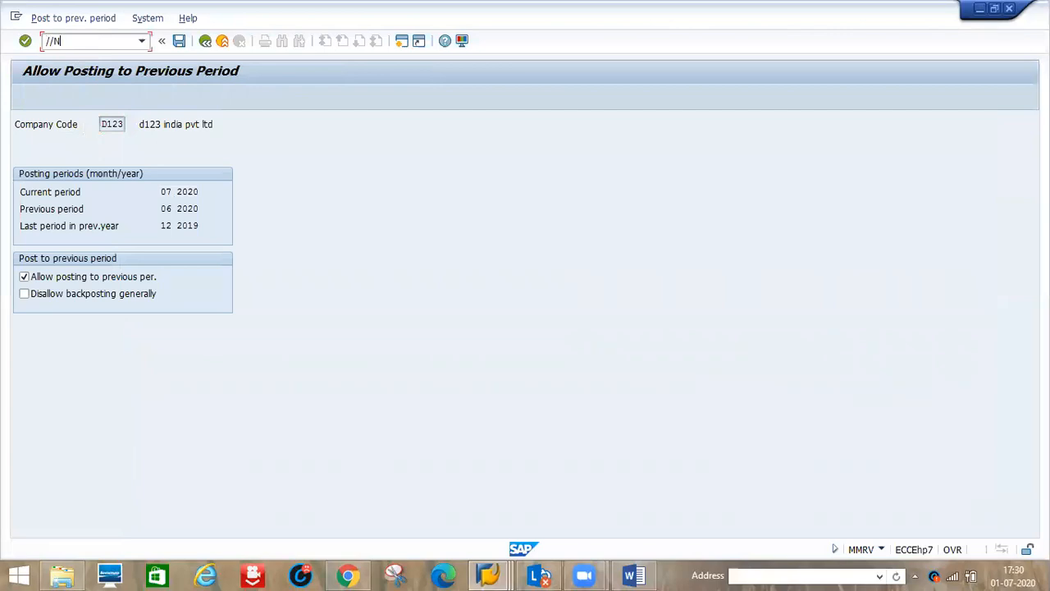
pyautogui.write('MMRV')
pyautogui.press('Return')
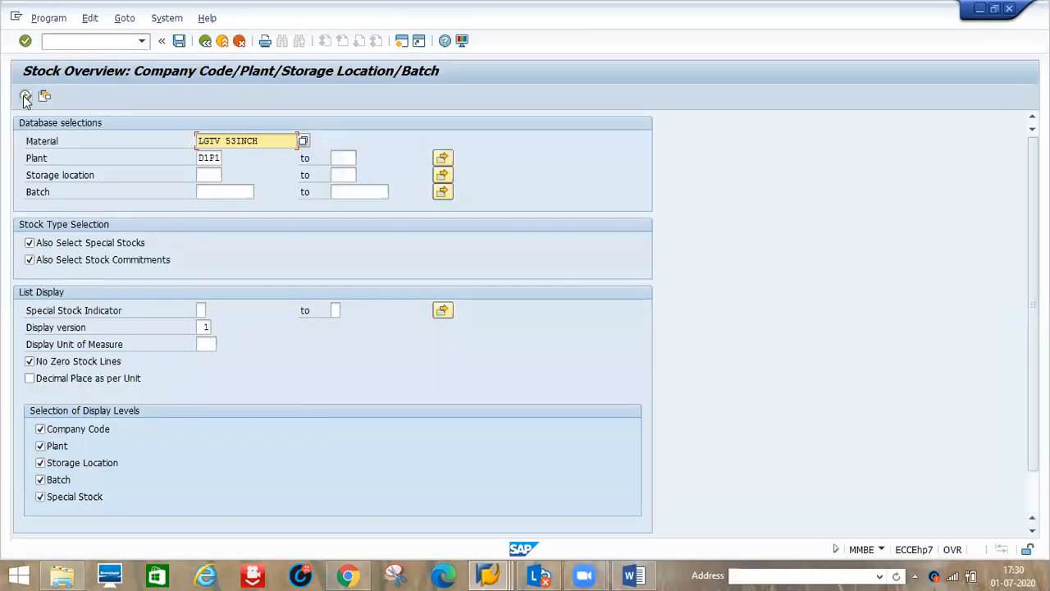
pyautogui.click(26, 97)
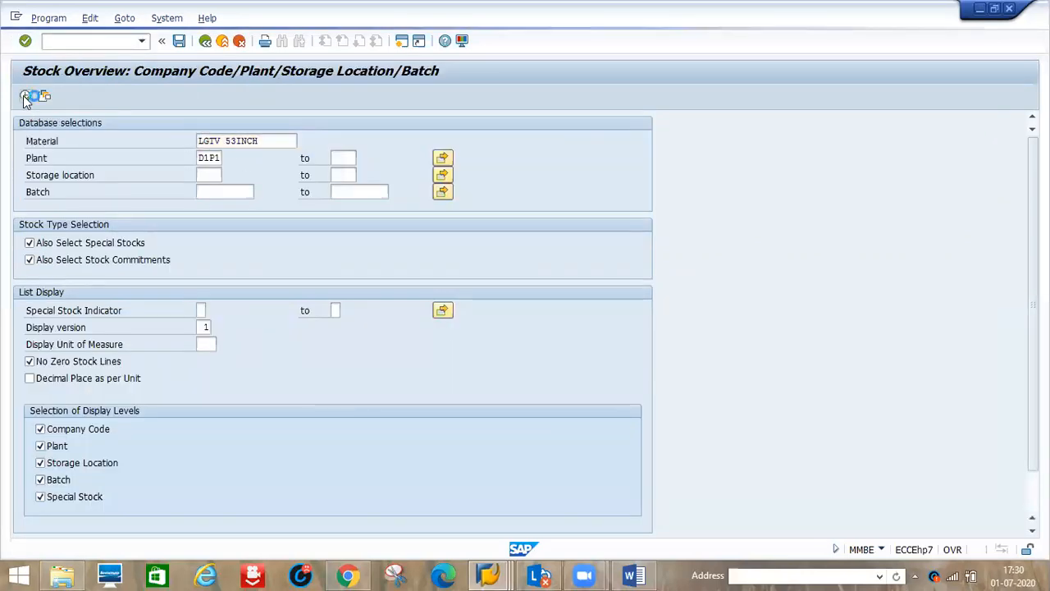
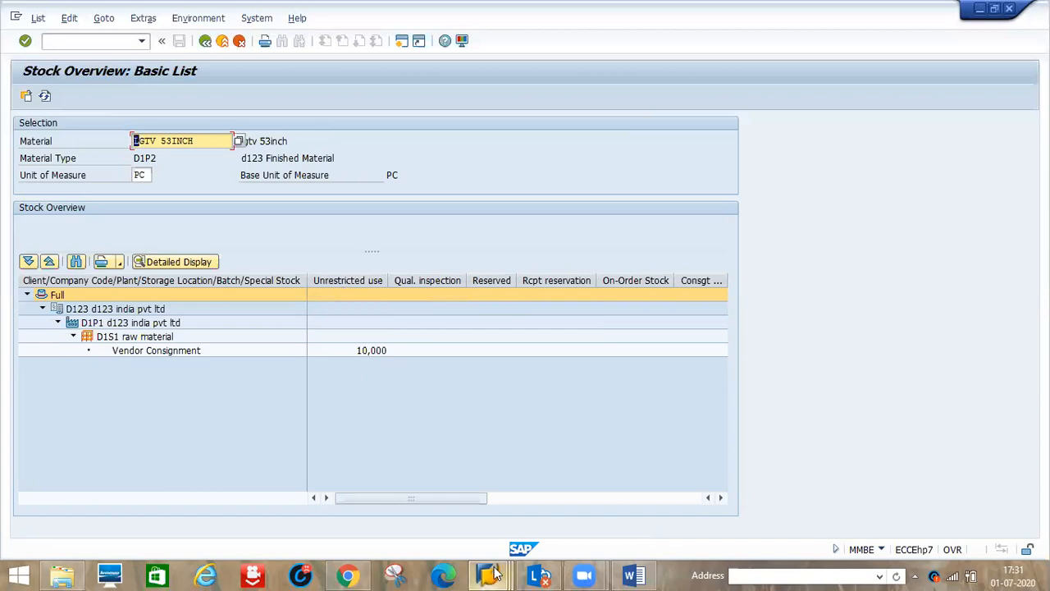
# - In the Word process flow, append "-MIGO" after movement type 411k in the stock transfer step, and return to SAP
pyautogui.click(634, 575)
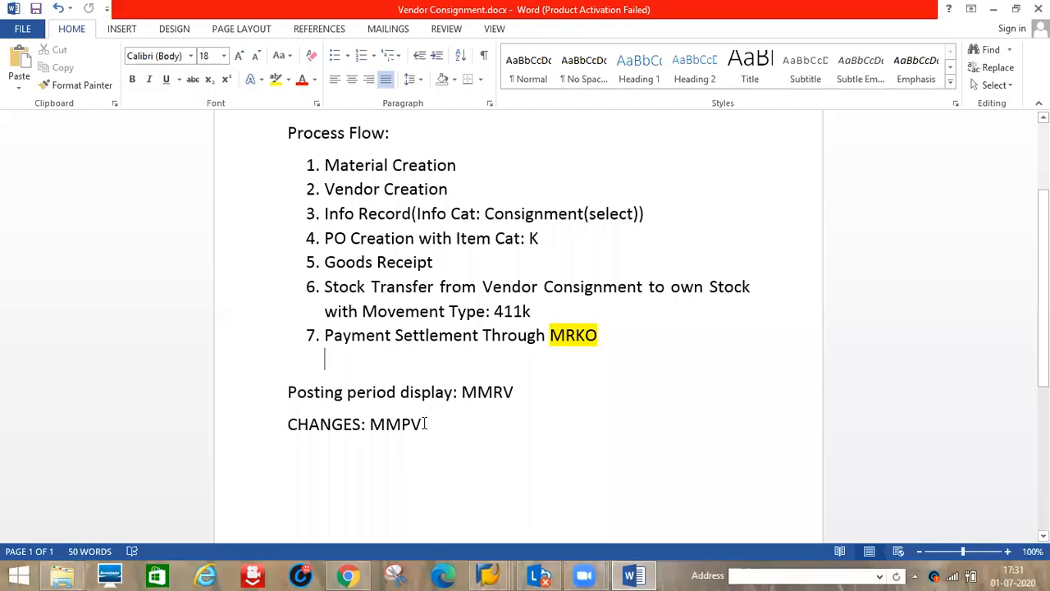
pyautogui.click(326, 288)
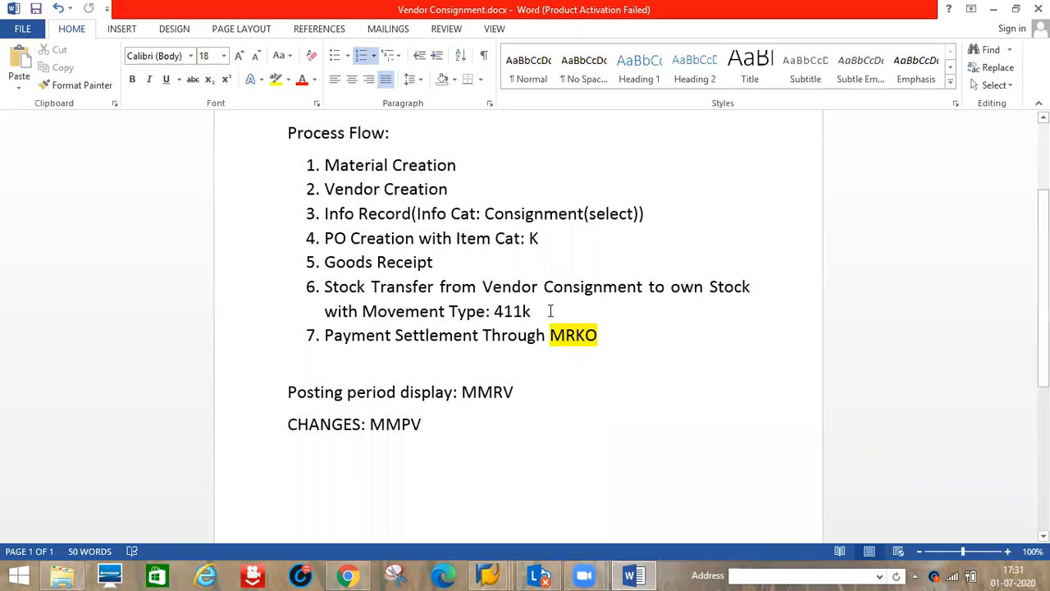
pyautogui.click(551, 310)
pyautogui.write('-')
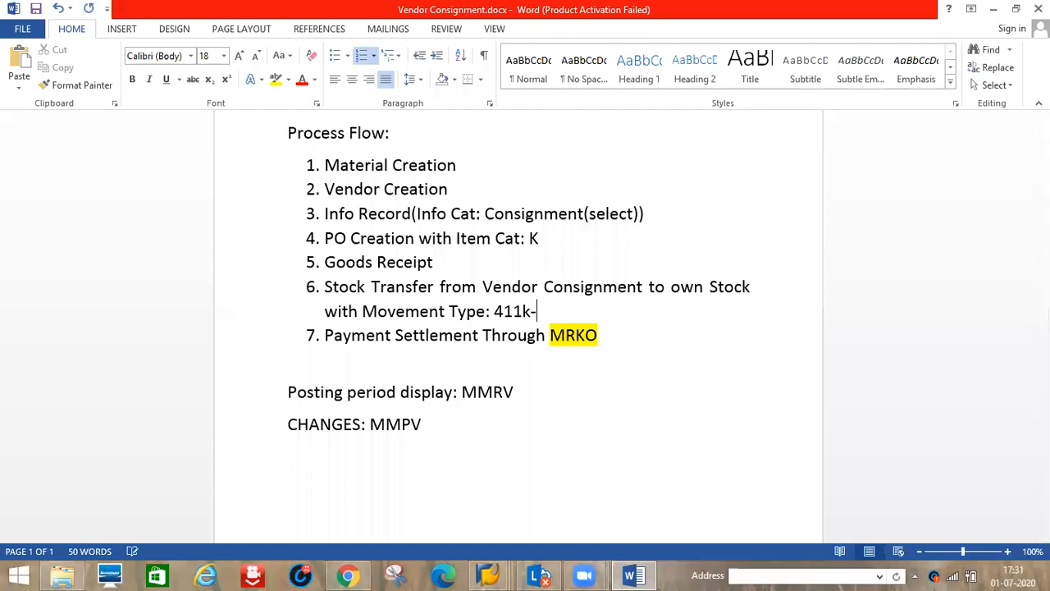
pyautogui.write('MIGO')
pyautogui.hotkey('alt', 'Tab')
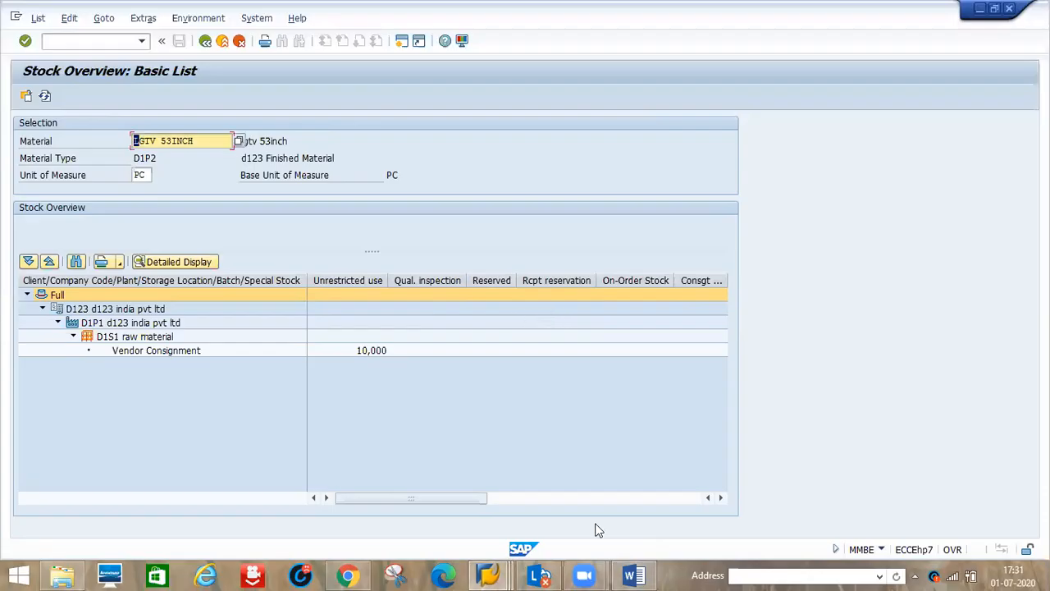
# - In the open MIGO session, switch to A08 Transfer Posting with the most recent purchase order as the R01 reference
pyautogui.click(489, 576)
pyautogui.click(478, 511)
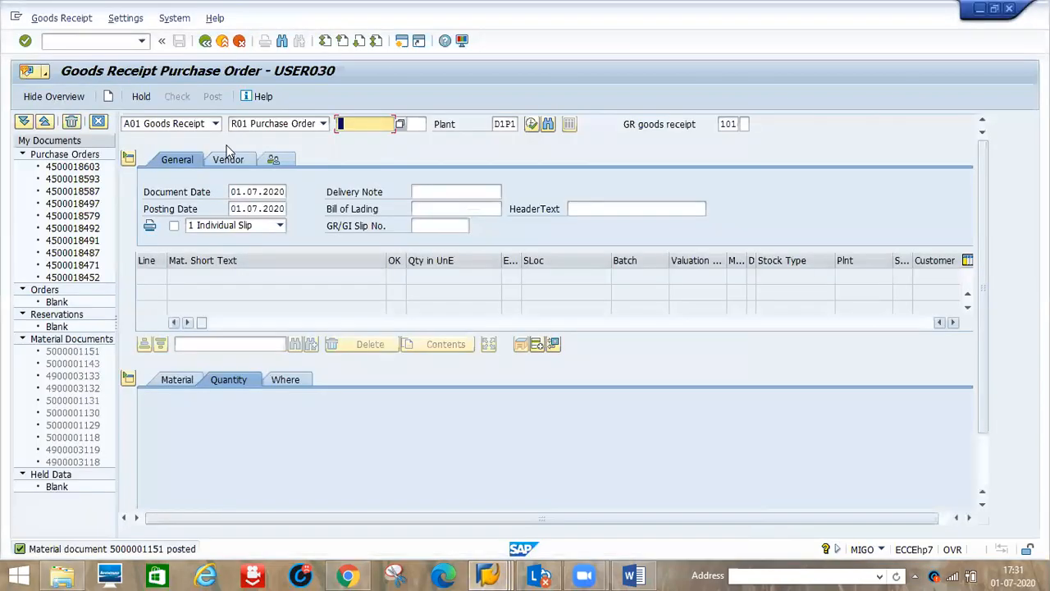
pyautogui.click(215, 123)
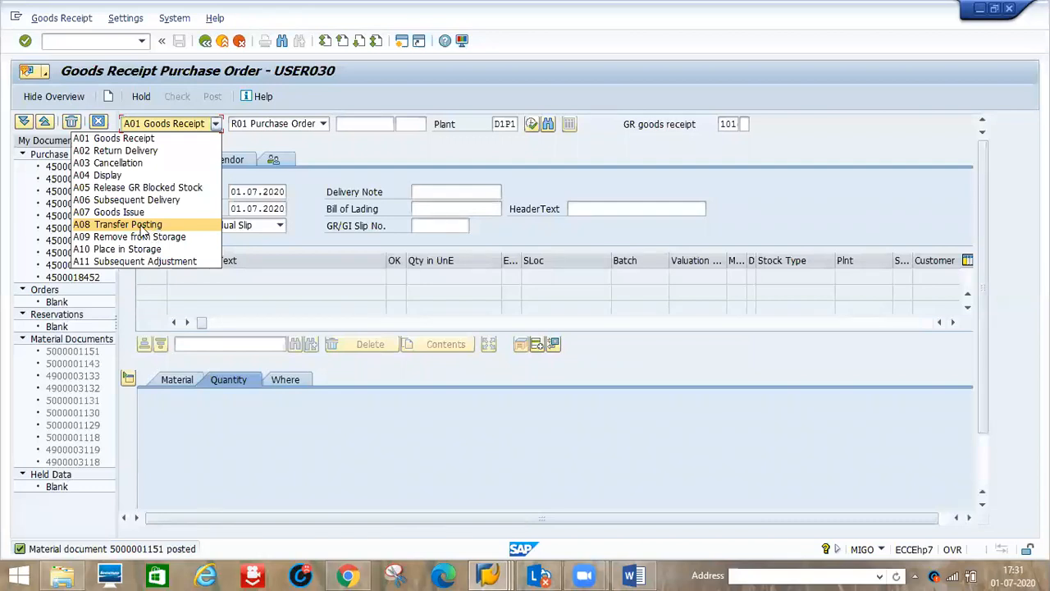
pyautogui.click(141, 226)
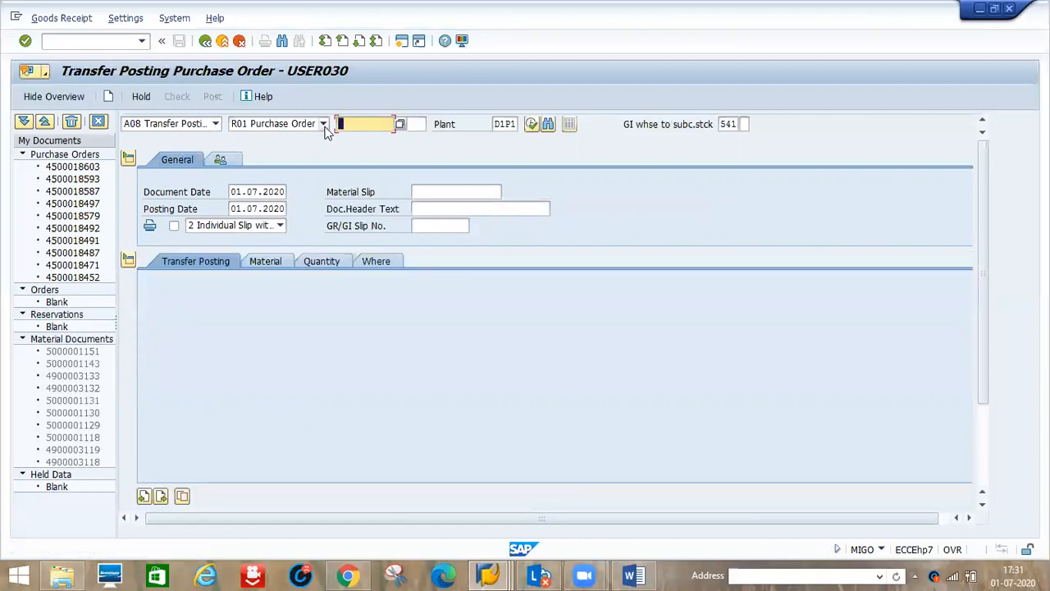
pyautogui.click(351, 124)
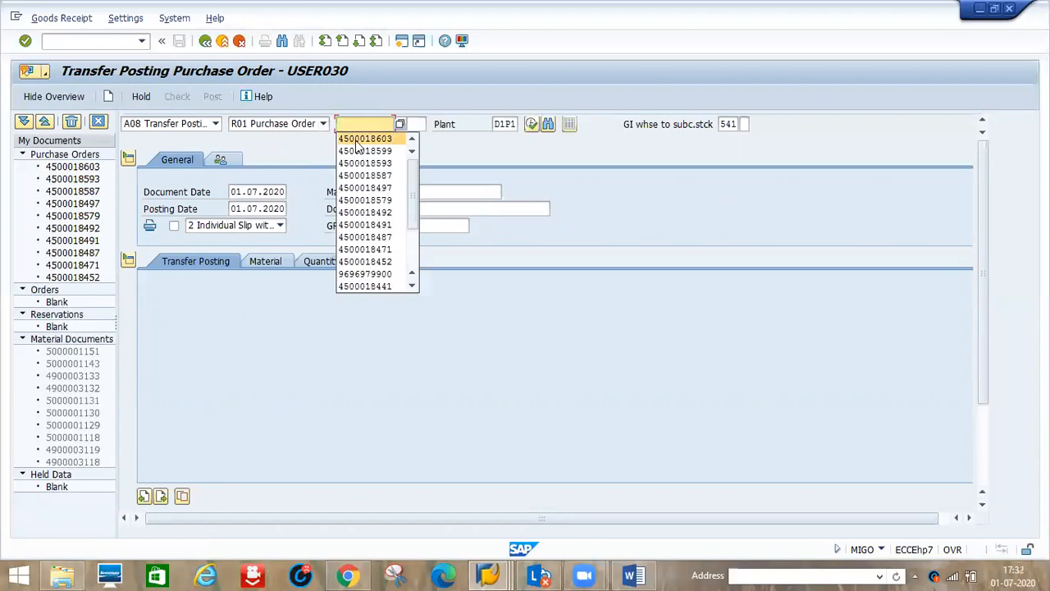
pyautogui.click(356, 140)
# - List the possible movement types for the transfer posting and highlight 411 K, transfer posting consignment to own
pyautogui.press('Tab')
pyautogui.press('Tab')
pyautogui.press('Tab')
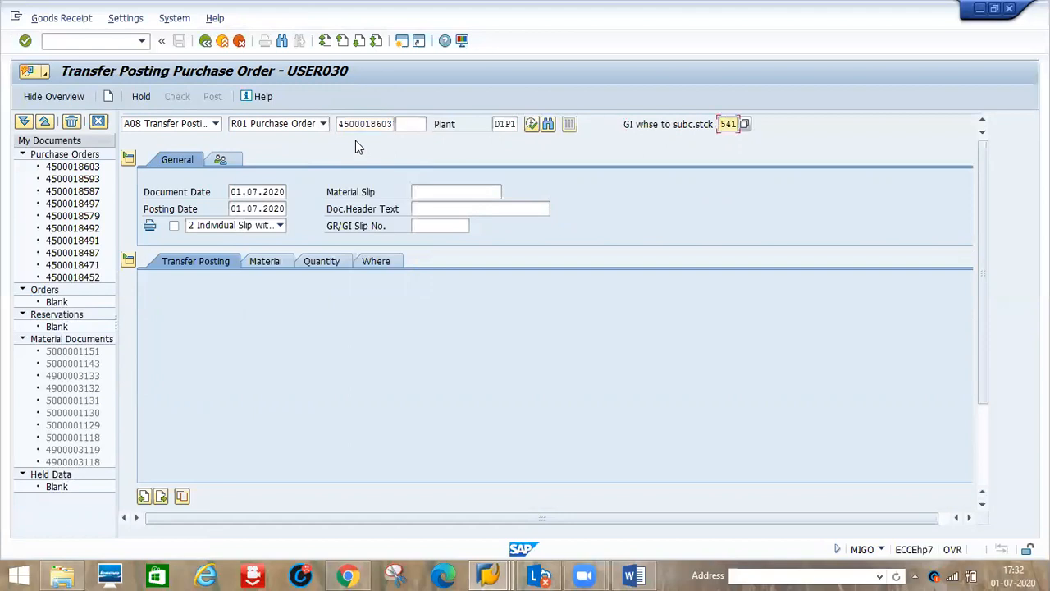
pyautogui.click(746, 125)
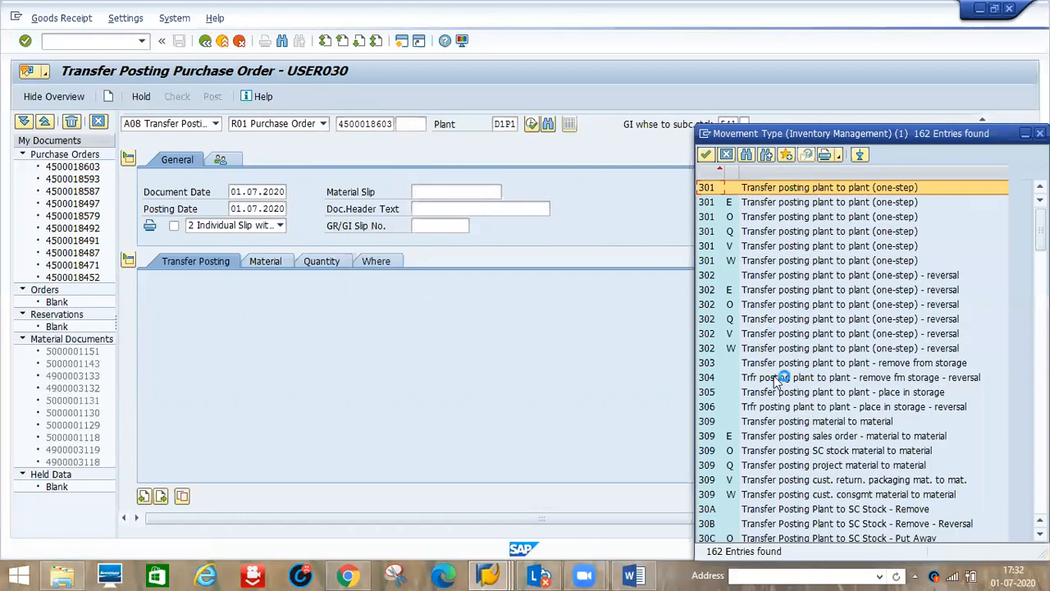
pyautogui.click(1039, 345)
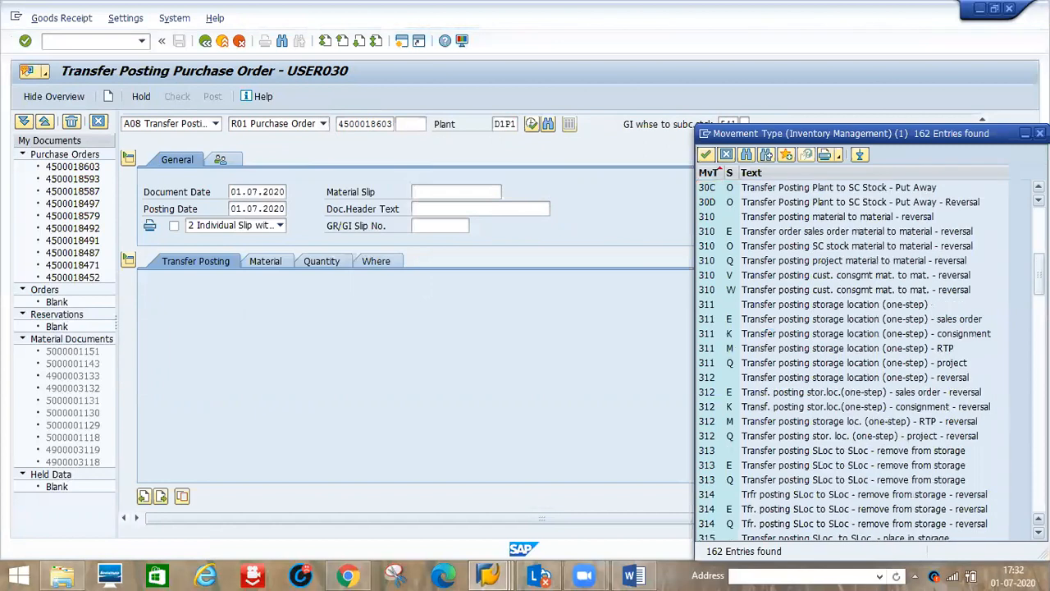
pyautogui.click(1039, 460)
pyautogui.click(1039, 460)
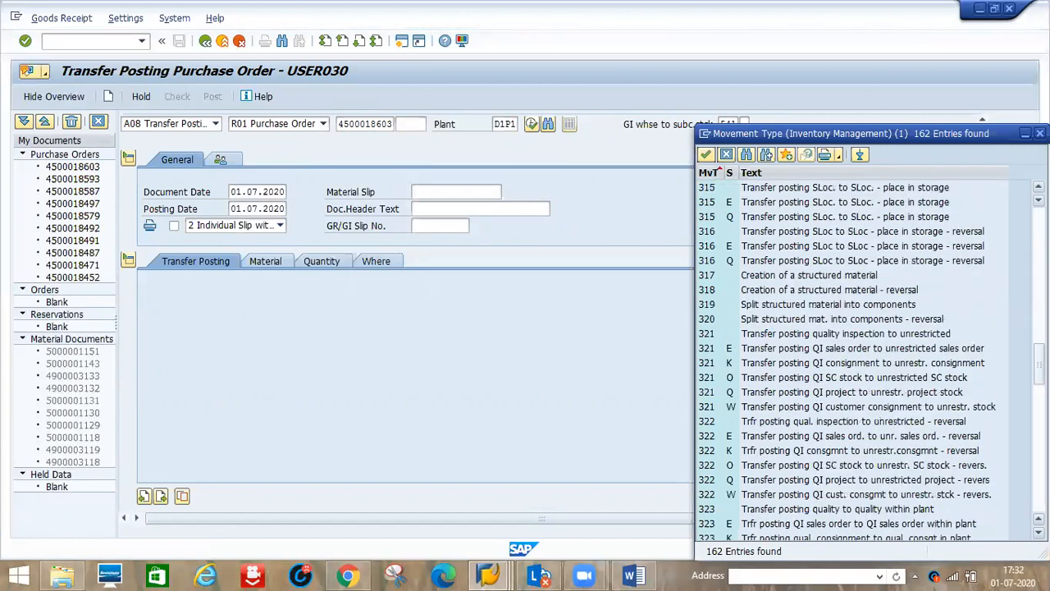
pyautogui.click(1039, 460)
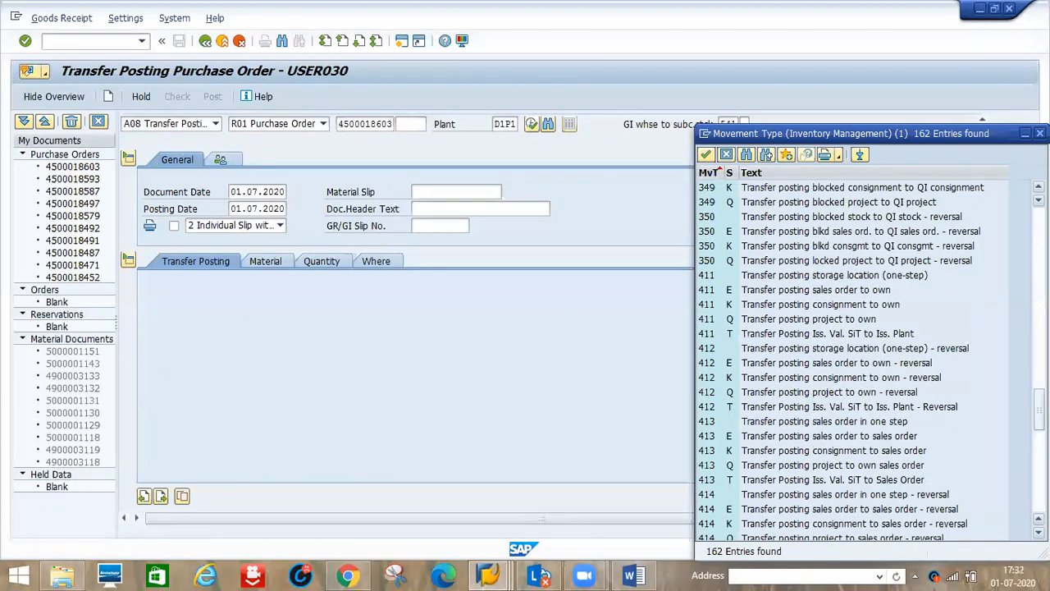
pyautogui.click(806, 305)
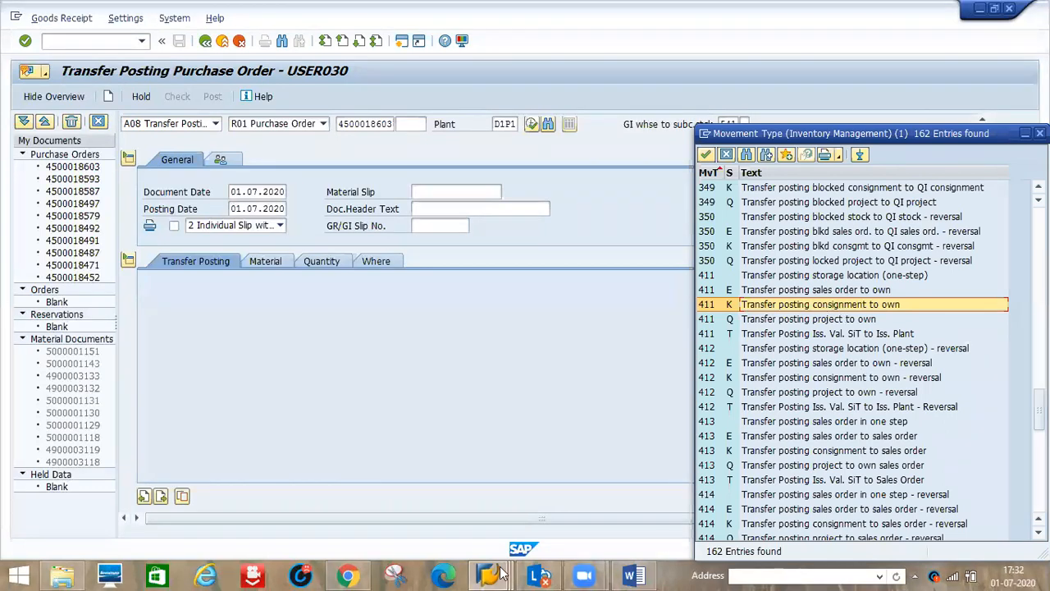
# - From the stock overview, open ME12 in a new session for the LGTV 53INCH consignment info record, and set the No ERS indicator
pyautogui.moveTo(492, 575)
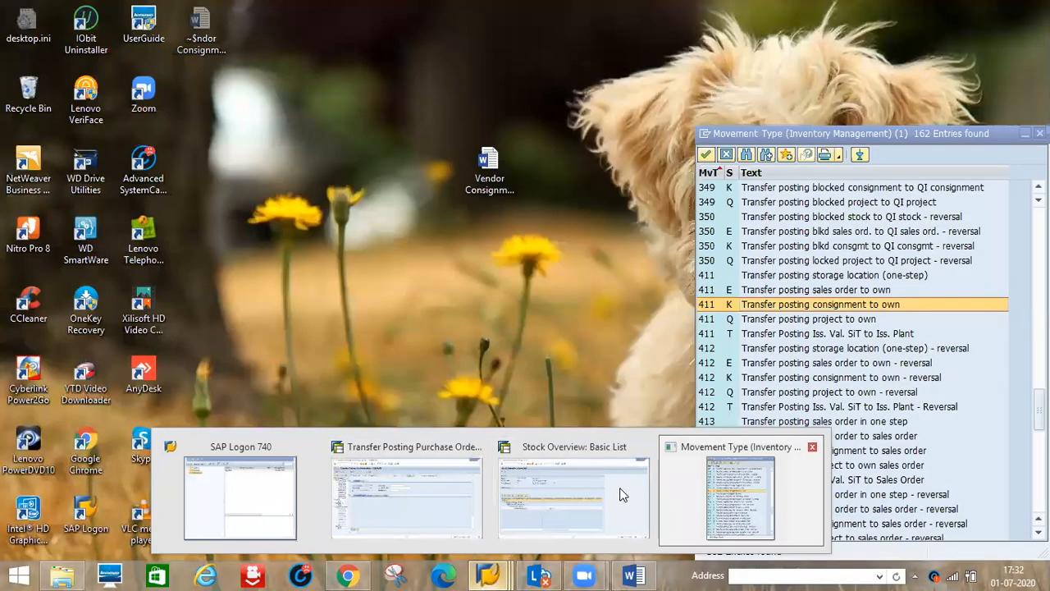
pyautogui.click(622, 495)
pyautogui.click(401, 41)
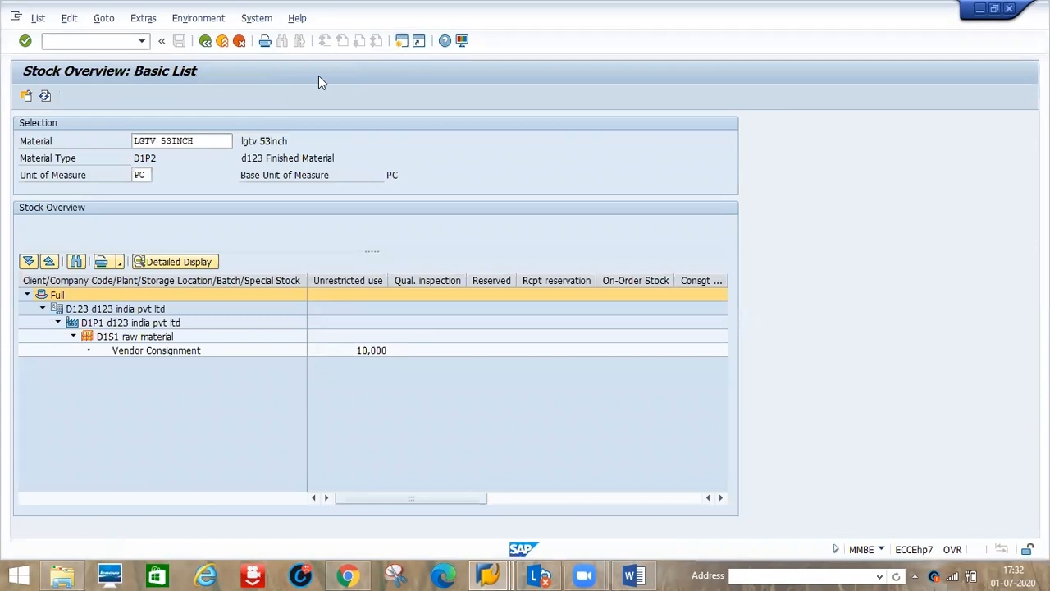
pyautogui.write('/NME12')
pyautogui.press('Return')
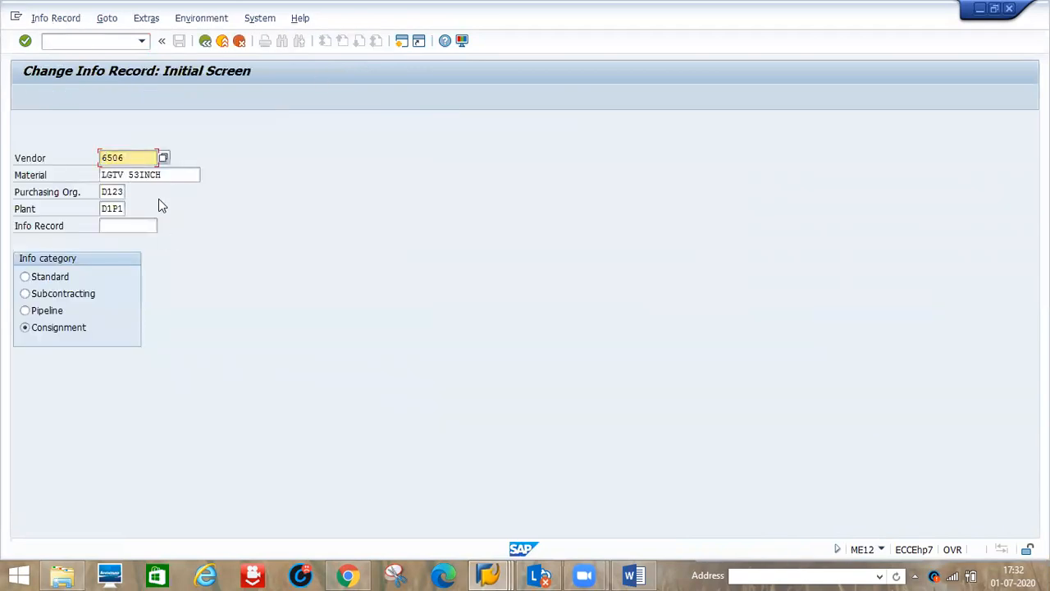
pyautogui.press('Return')
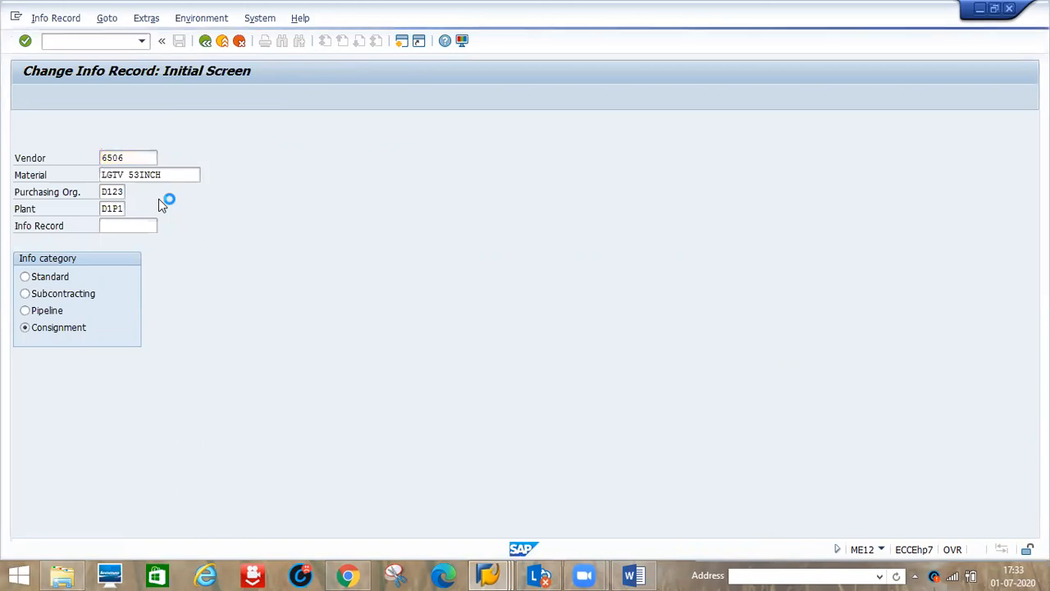
pyautogui.press('Return')
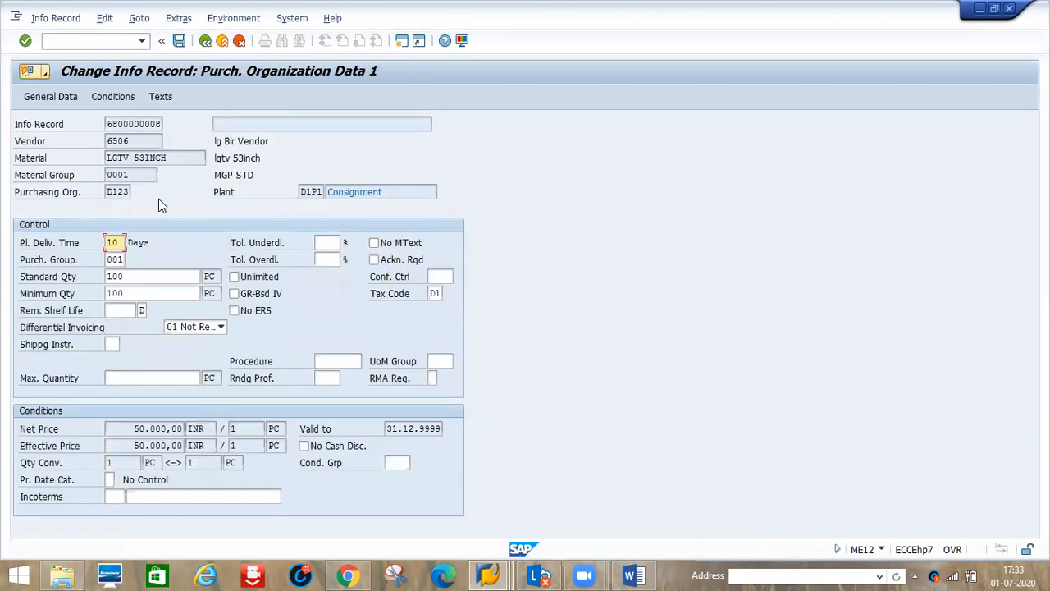
pyautogui.click(235, 312)
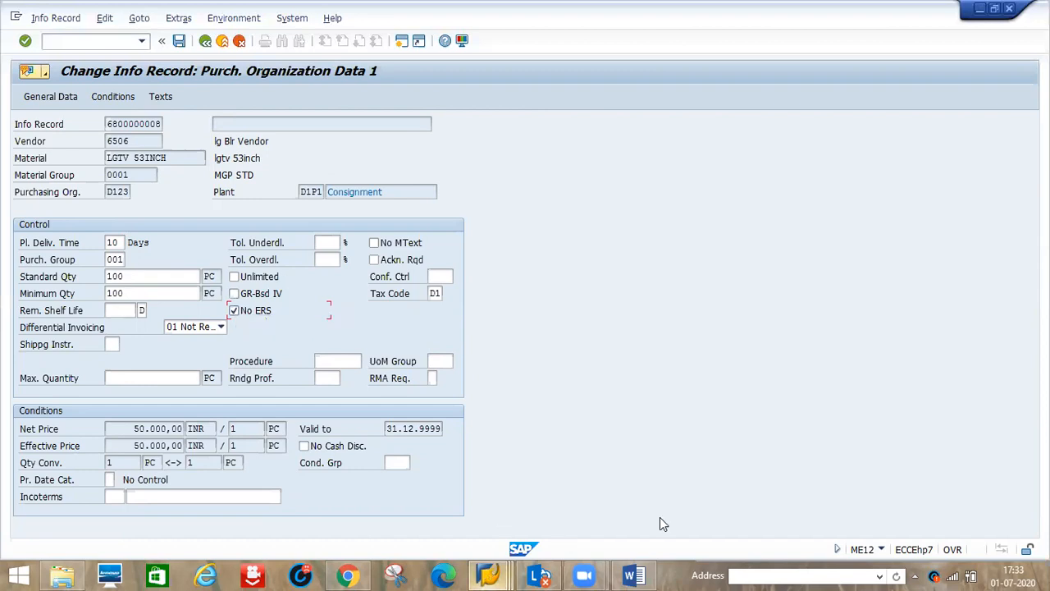
# - Review movement type 411 K in the list, the LGTV 53INCH stock overview, and the process flow in Word
pyautogui.click(490, 575)
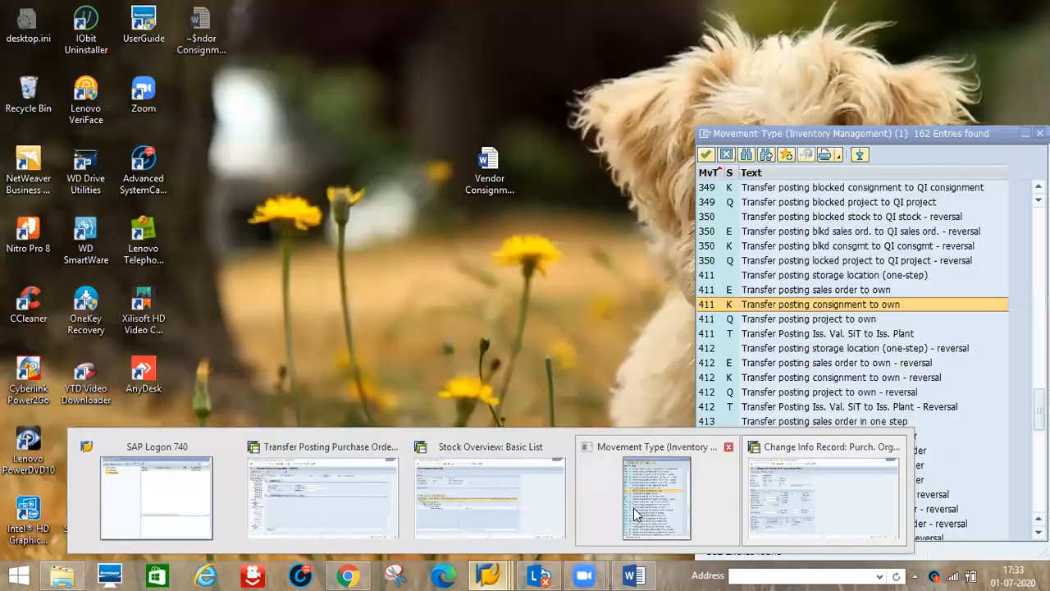
pyautogui.click(634, 508)
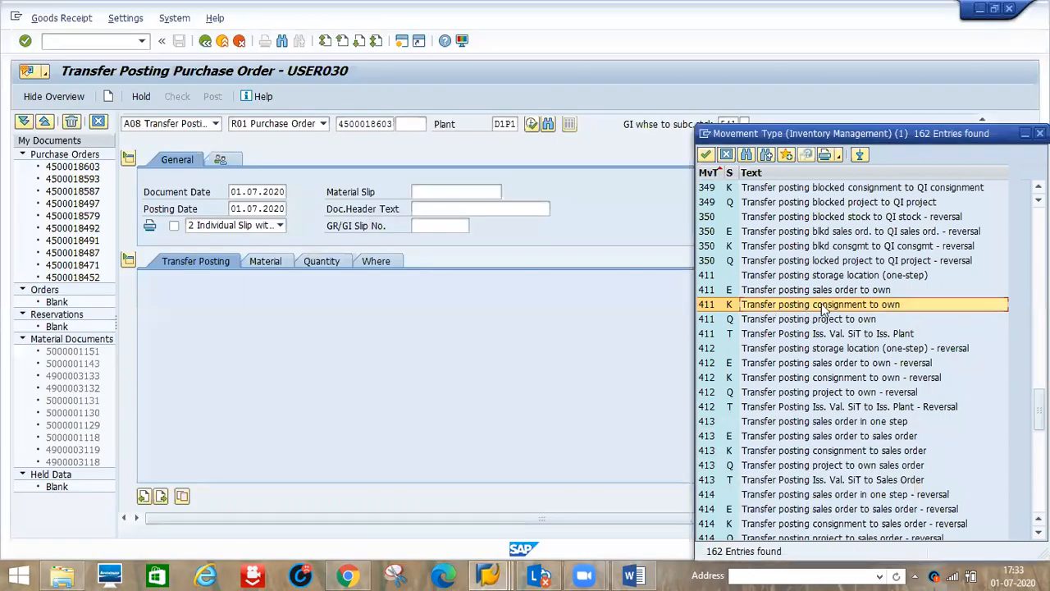
pyautogui.click(486, 575)
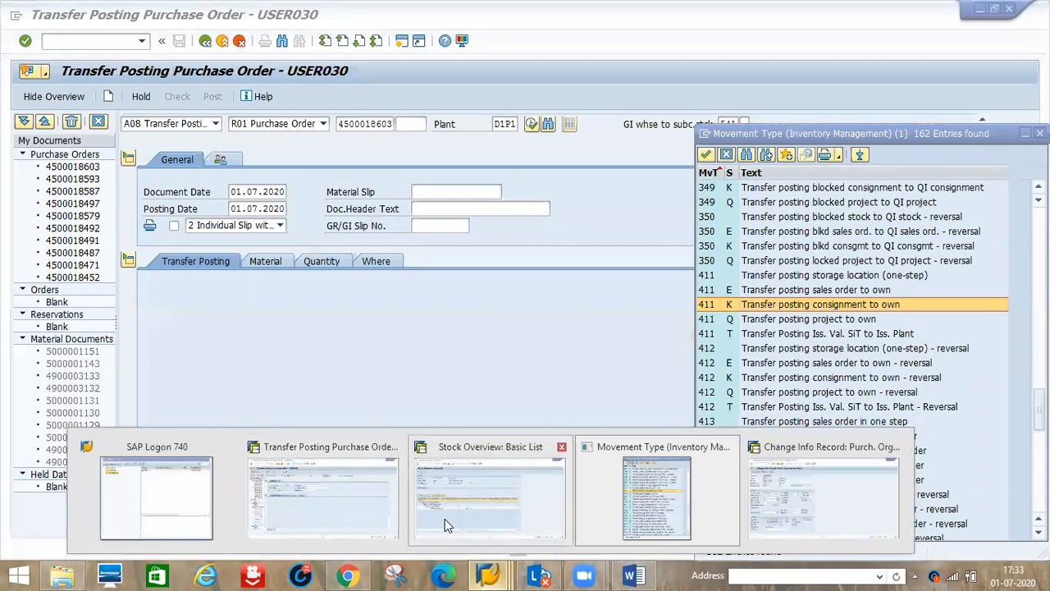
pyautogui.click(450, 519)
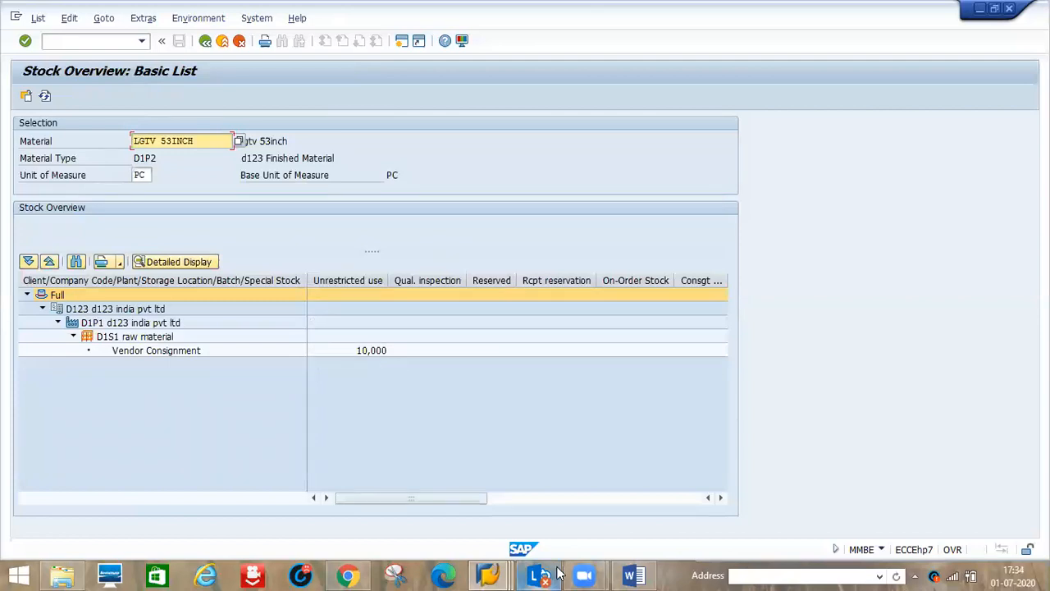
pyautogui.click(632, 575)
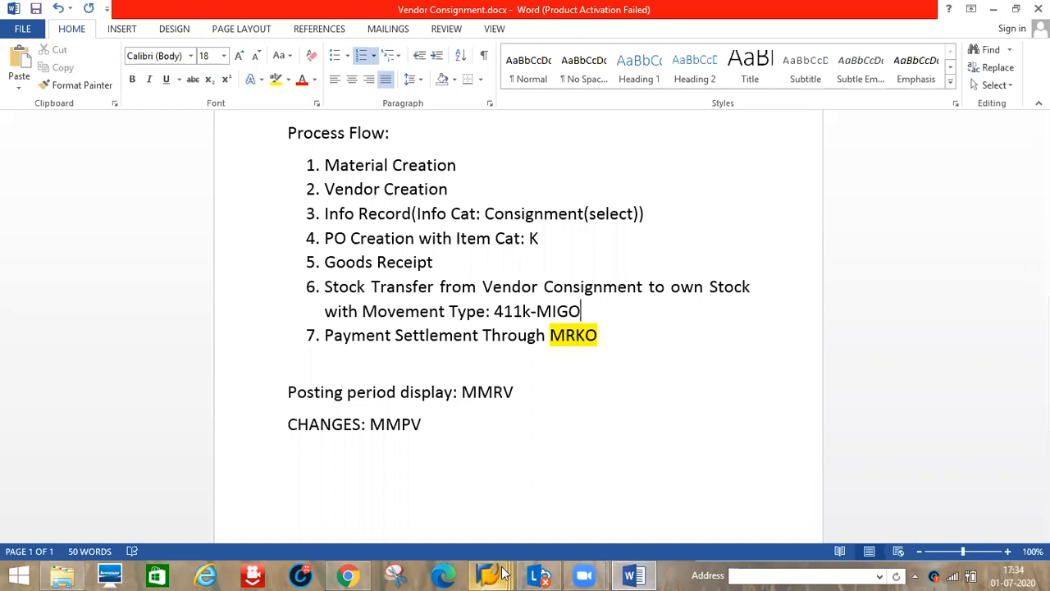
# - Return to the LGTV 53INCH consignment info record in SAP and save it
pyautogui.moveTo(490, 575)
pyautogui.click(808, 525)
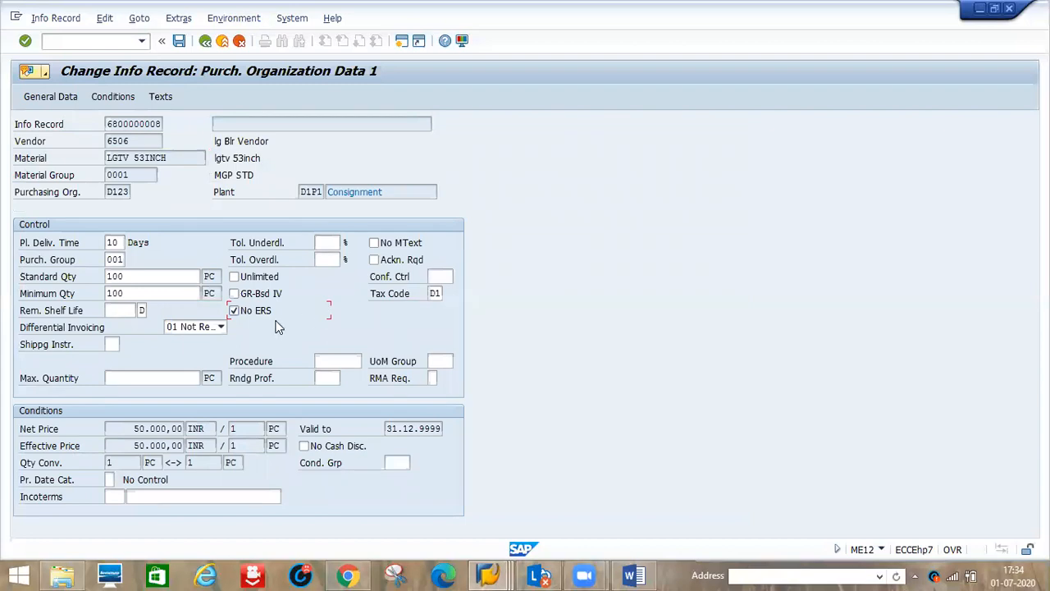
pyautogui.click(180, 43)
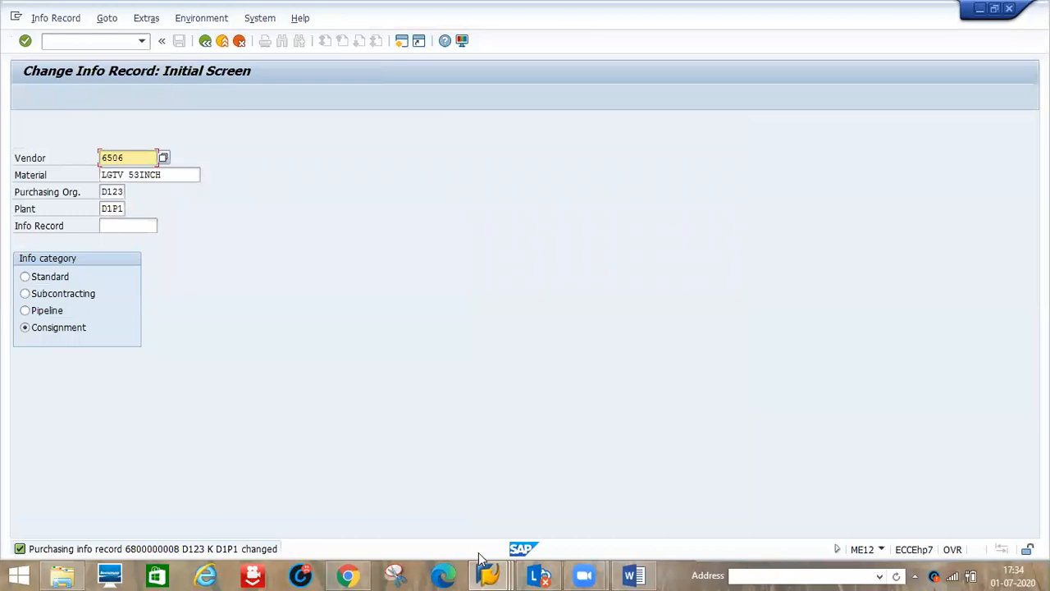
# - Return to the transfer posting, pick movement type 411 with special stock indicator K, and load the purchase order
pyautogui.moveTo(488, 574)
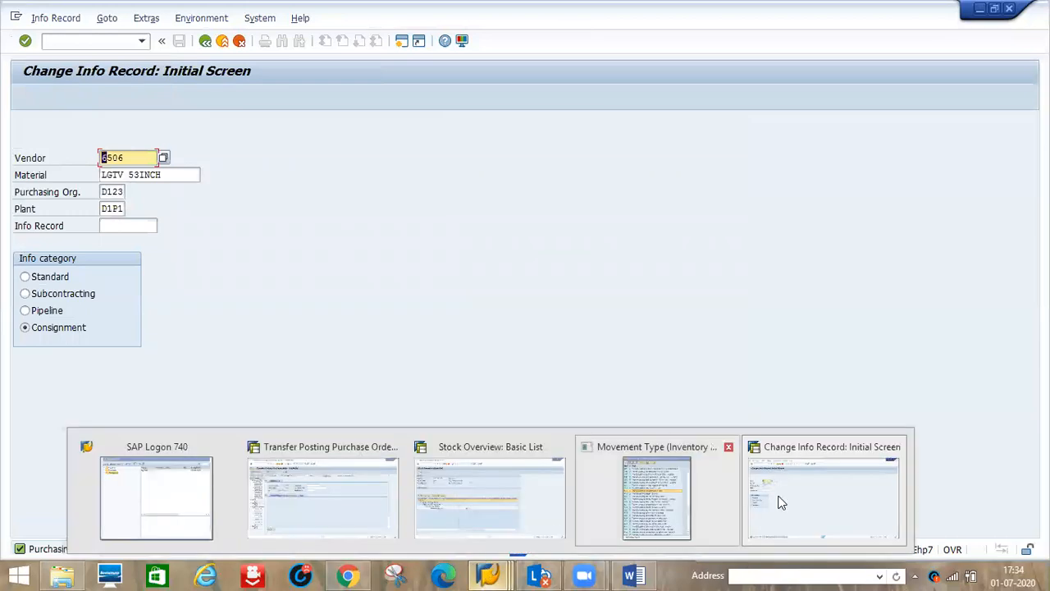
pyautogui.moveTo(436, 525)
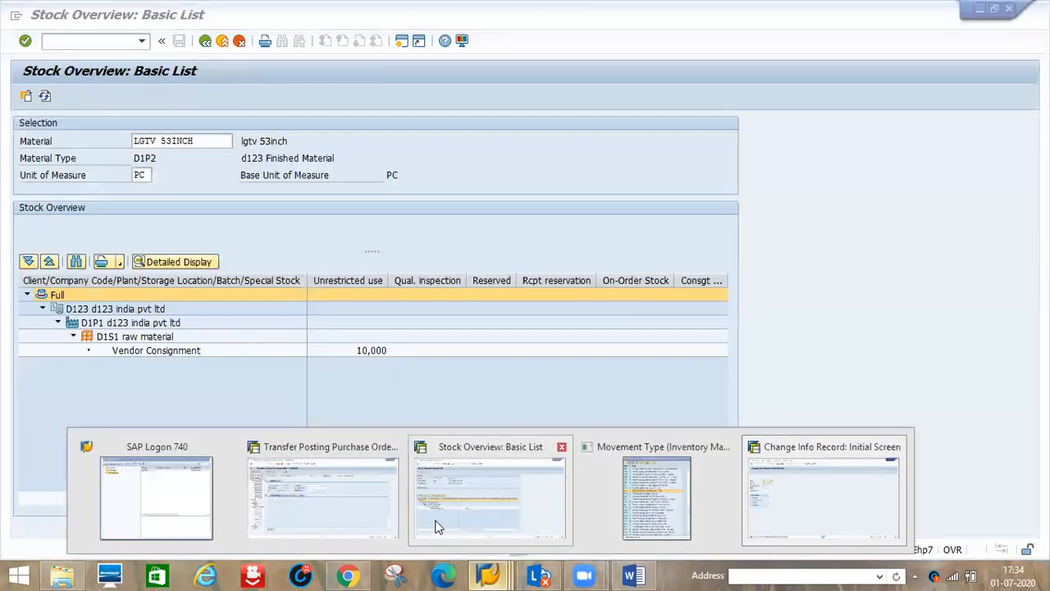
pyautogui.click(344, 500)
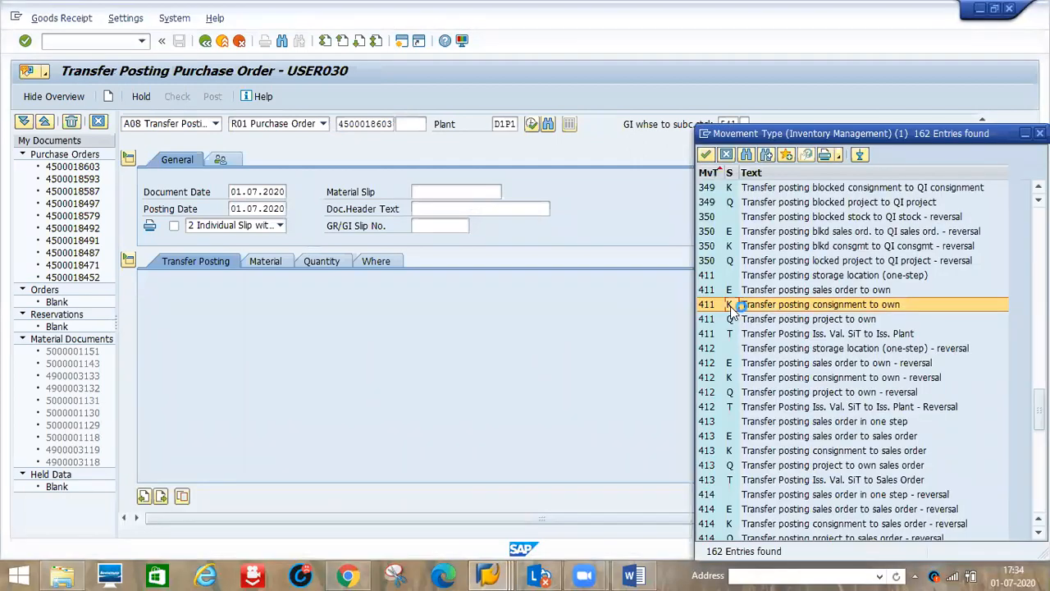
pyautogui.doubleClick(731, 307)
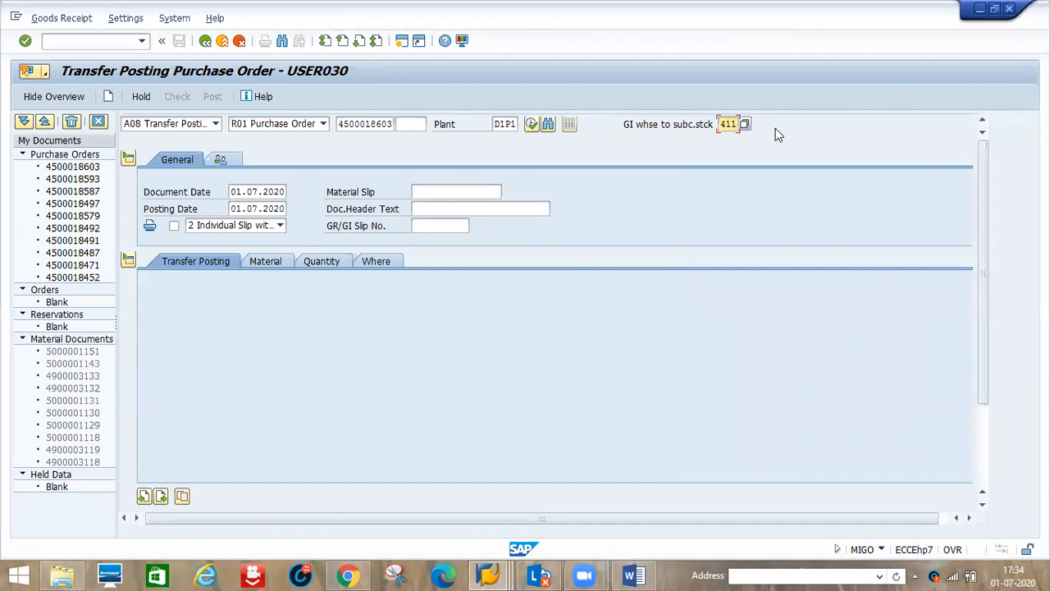
pyautogui.press('Tab')
pyautogui.write('K')
pyautogui.press('Return')
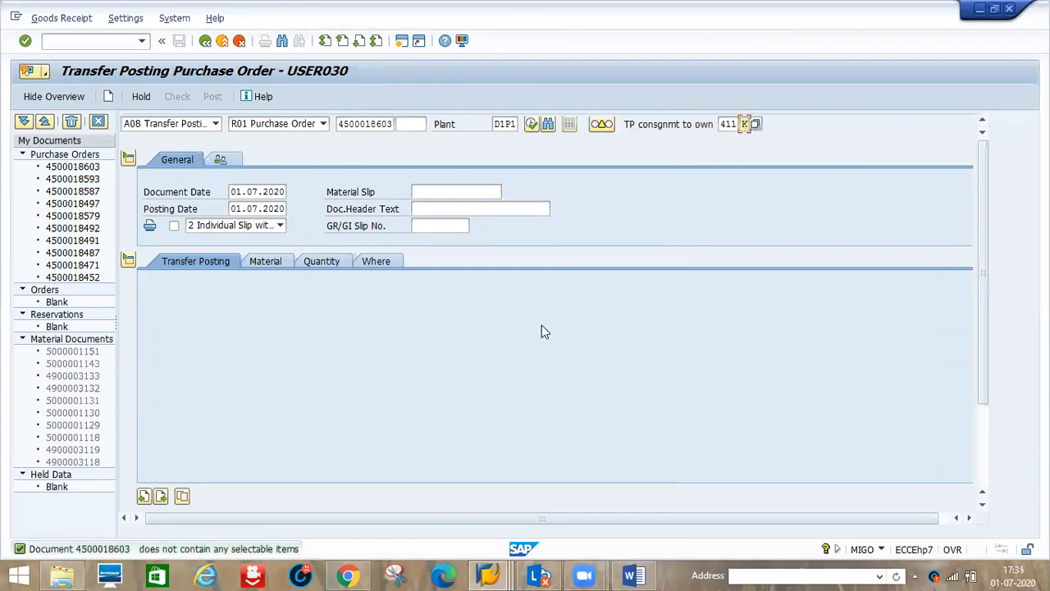
pyautogui.click(324, 124)
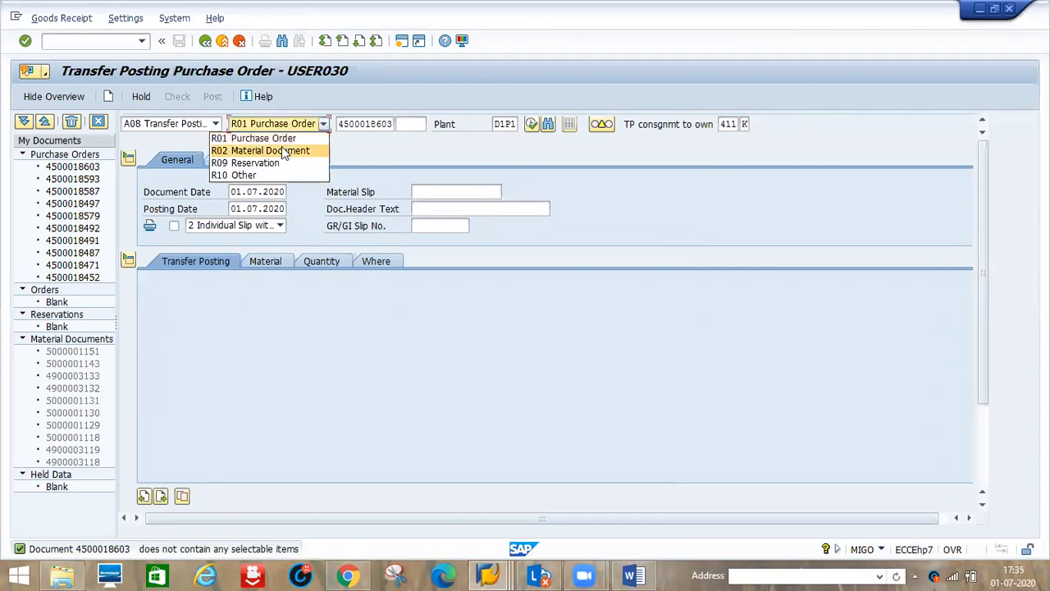
pyautogui.click(246, 176)
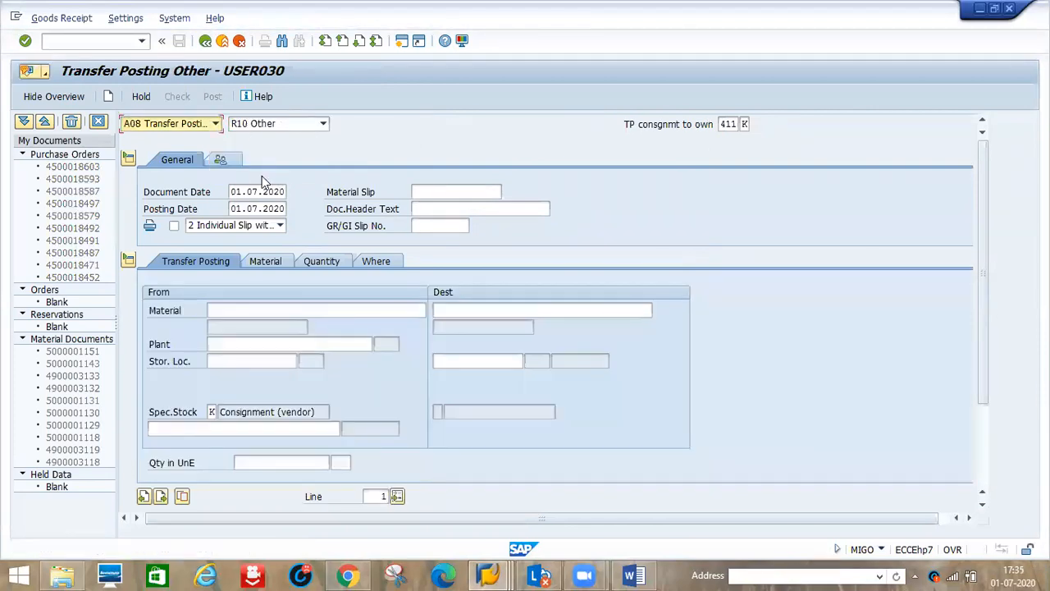
pyautogui.click(321, 124)
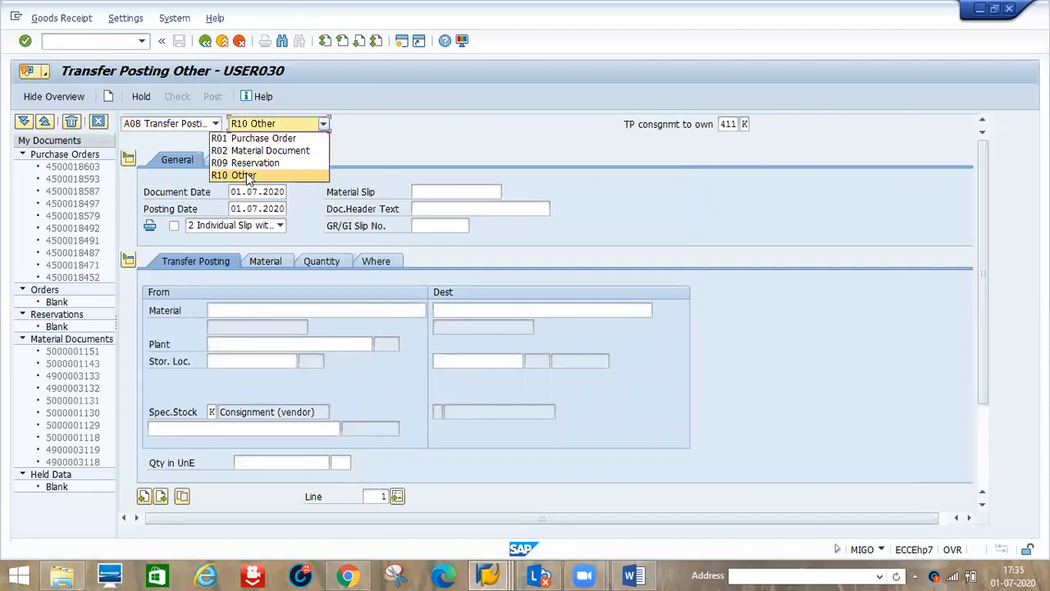
pyautogui.click(250, 139)
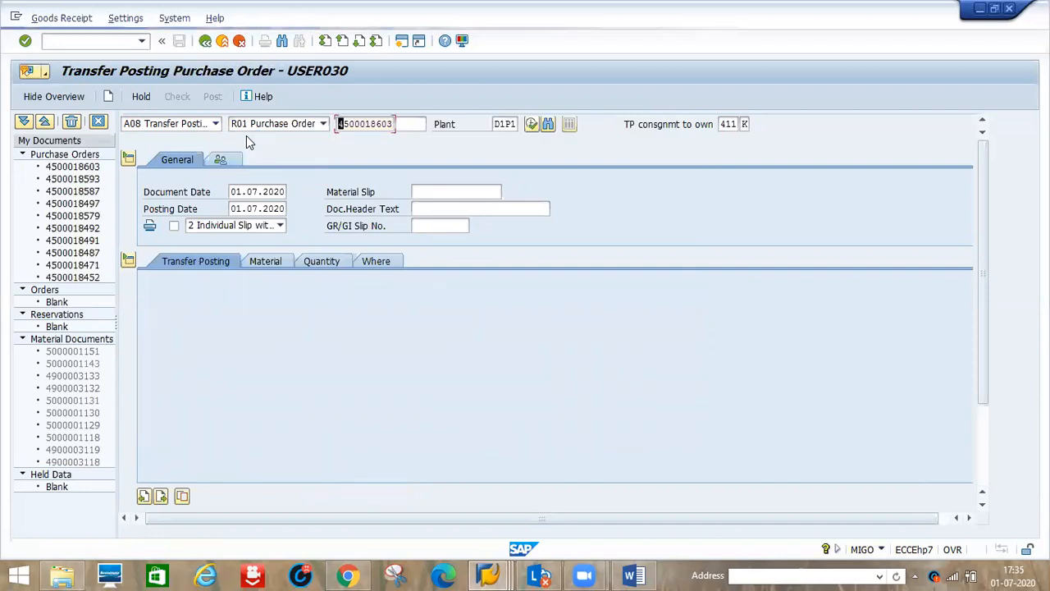
pyautogui.press('Return')
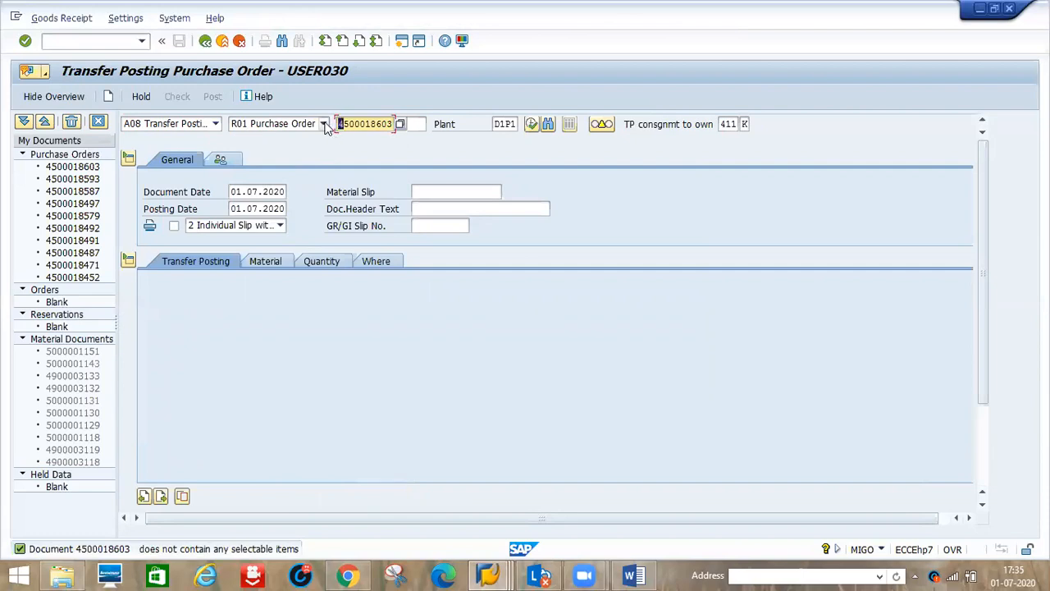
# - Base the transfer posting on reference R10 Other and enter material LGTV 53INCH with a quantity of 5
pyautogui.click(279, 124)
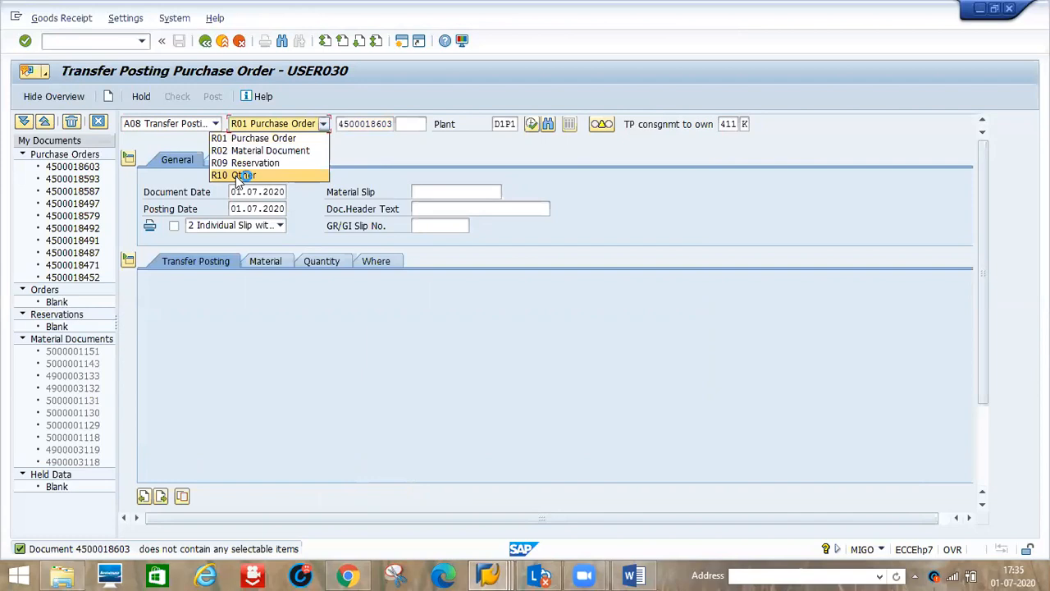
pyautogui.click(235, 176)
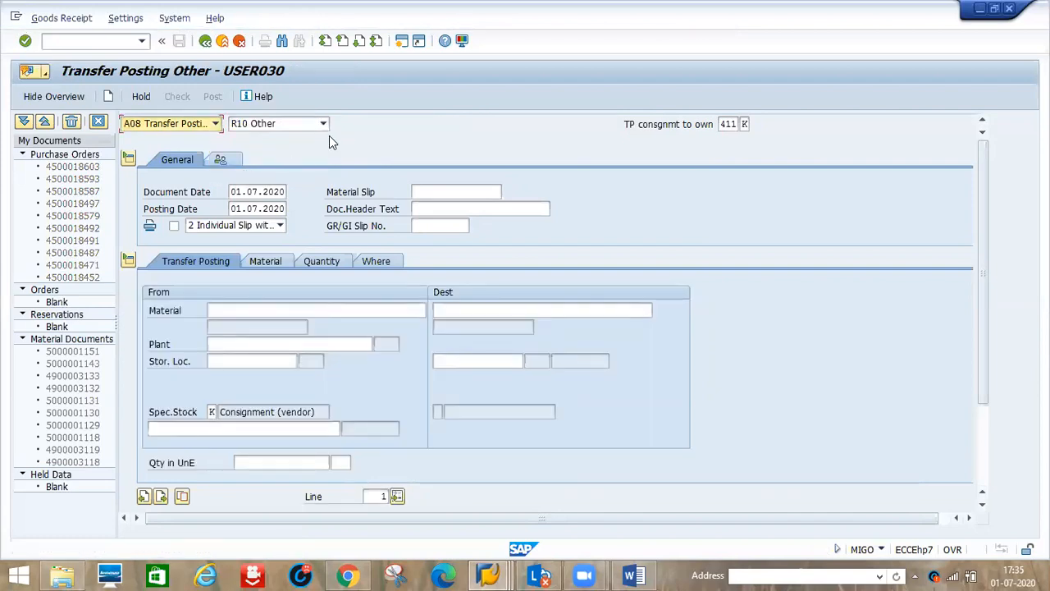
pyautogui.click(261, 260)
pyautogui.click(268, 291)
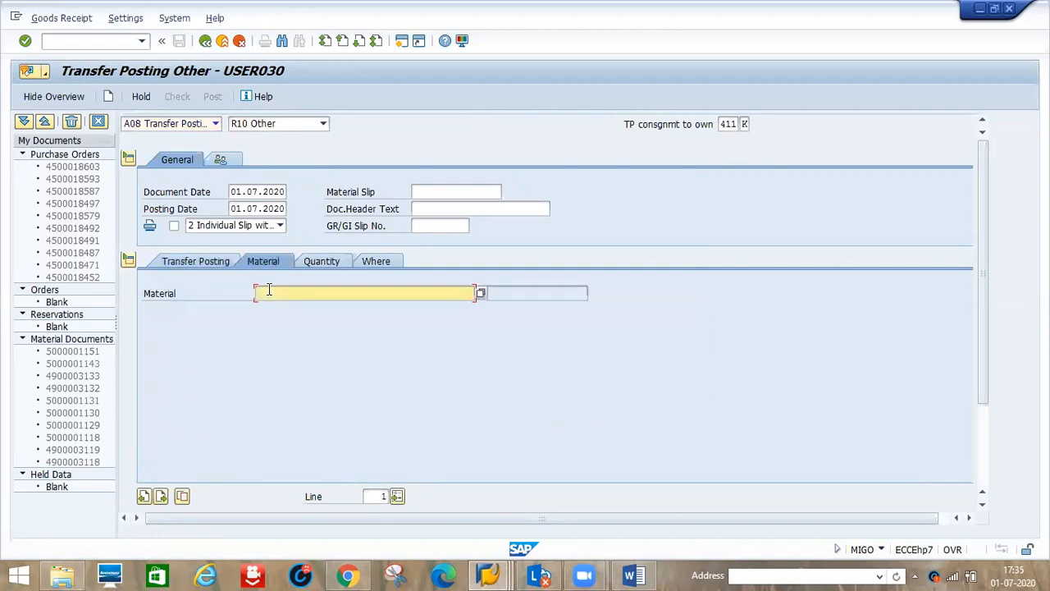
pyautogui.write('LG')
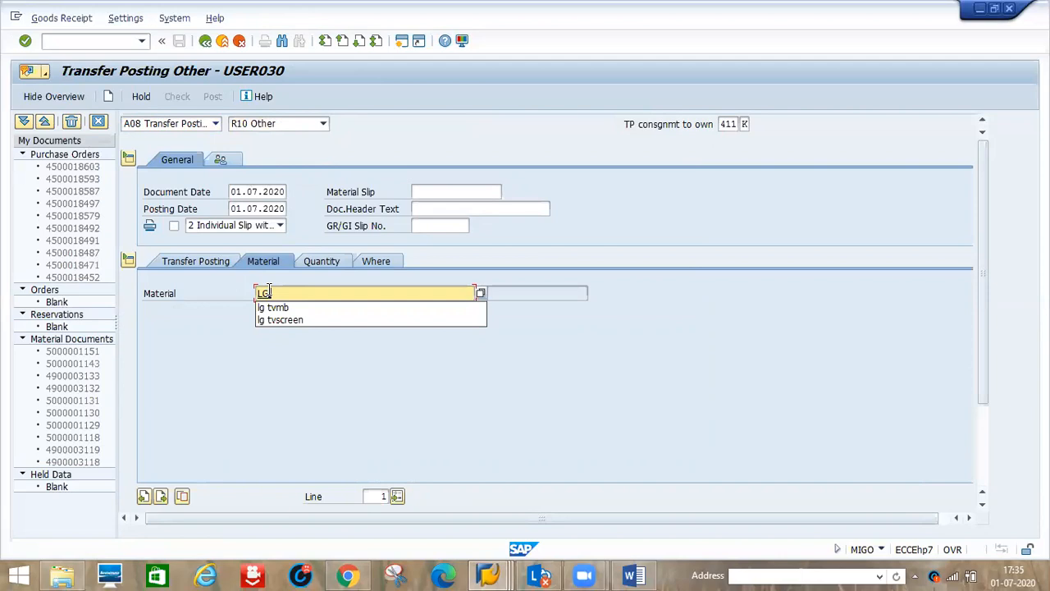
pyautogui.write('TV')
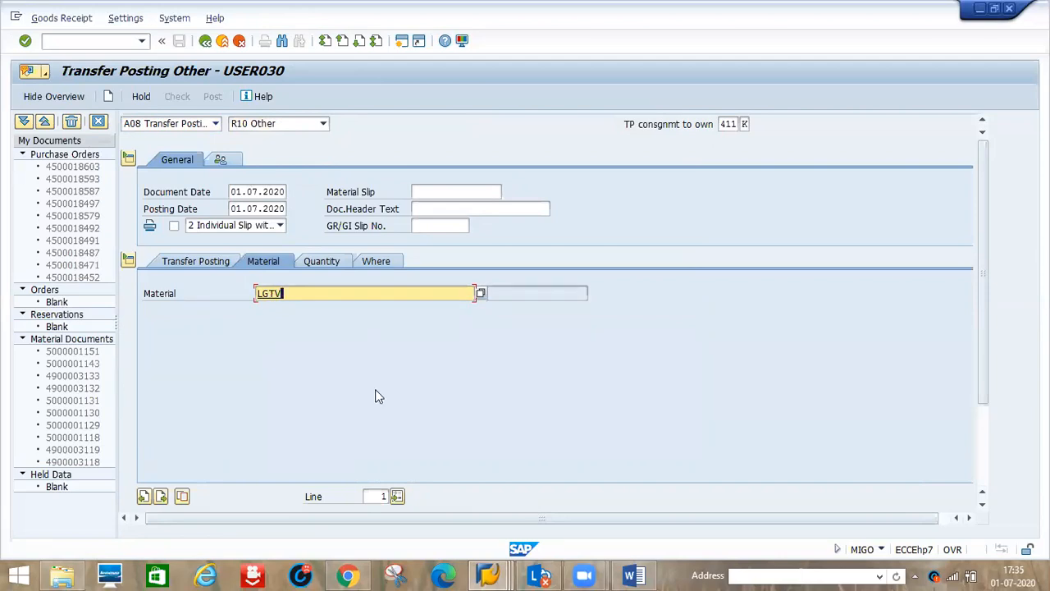
pyautogui.write(' 53INCH')
pyautogui.click(326, 261)
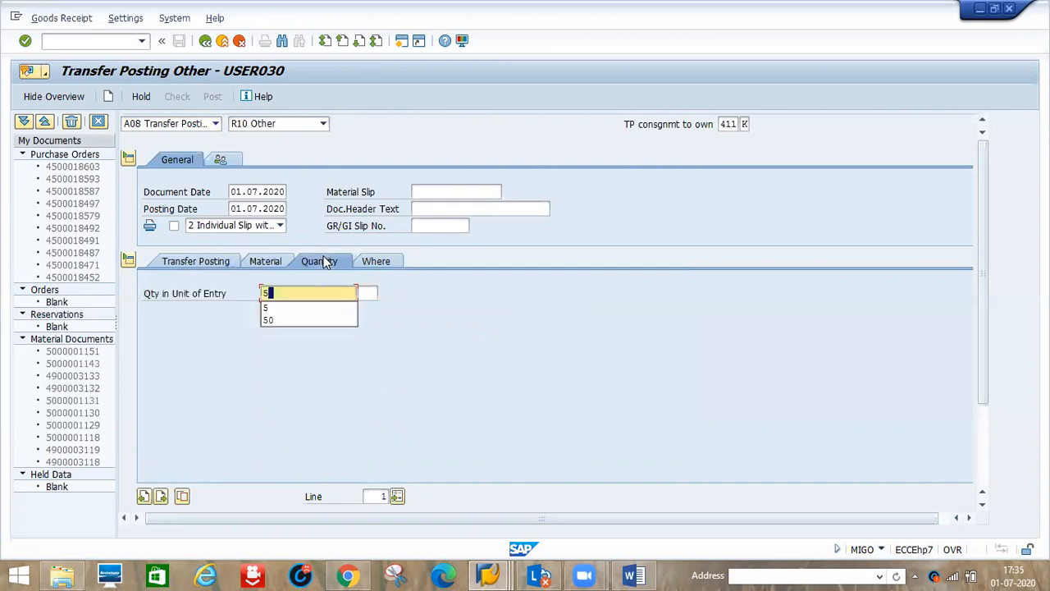
# - Assign the item to plant d1p1 and the raw material storage location D1S1
pyautogui.click(371, 261)
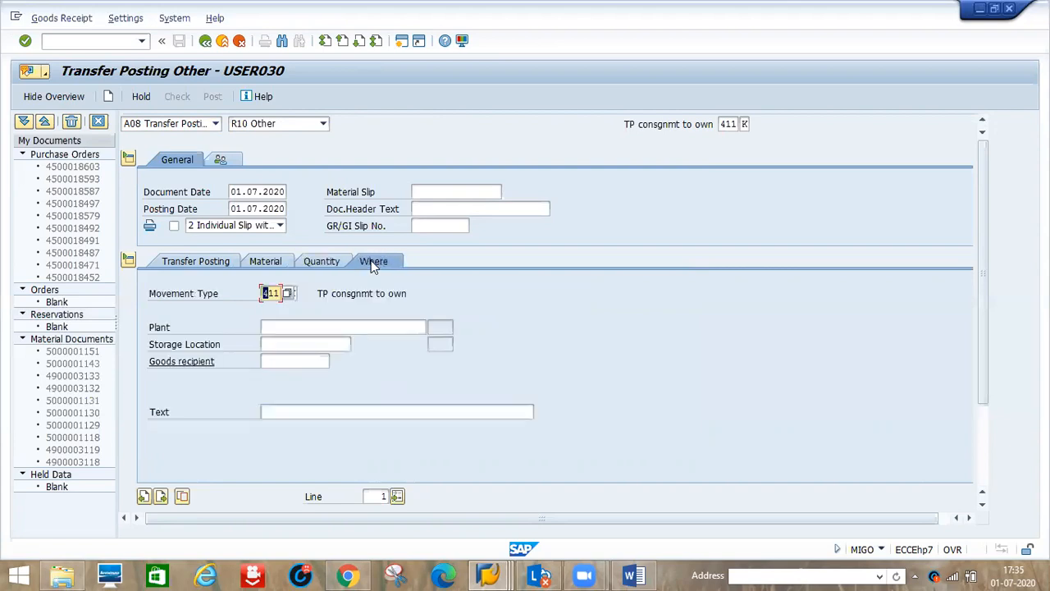
pyautogui.click(298, 326)
pyautogui.write('D')
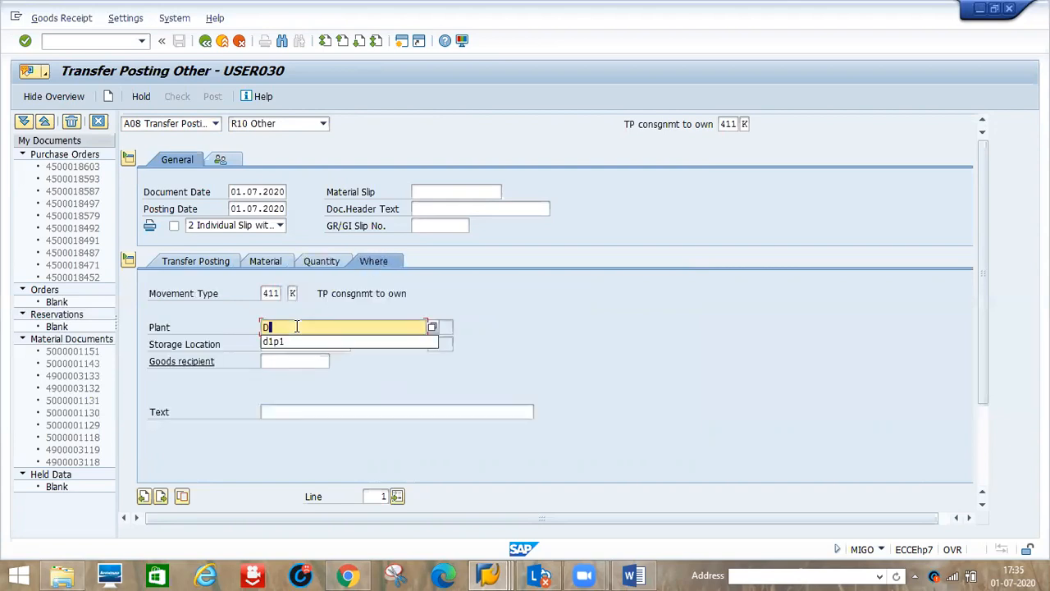
pyautogui.press('Down')
pyautogui.press('Tab')
pyautogui.write('D')
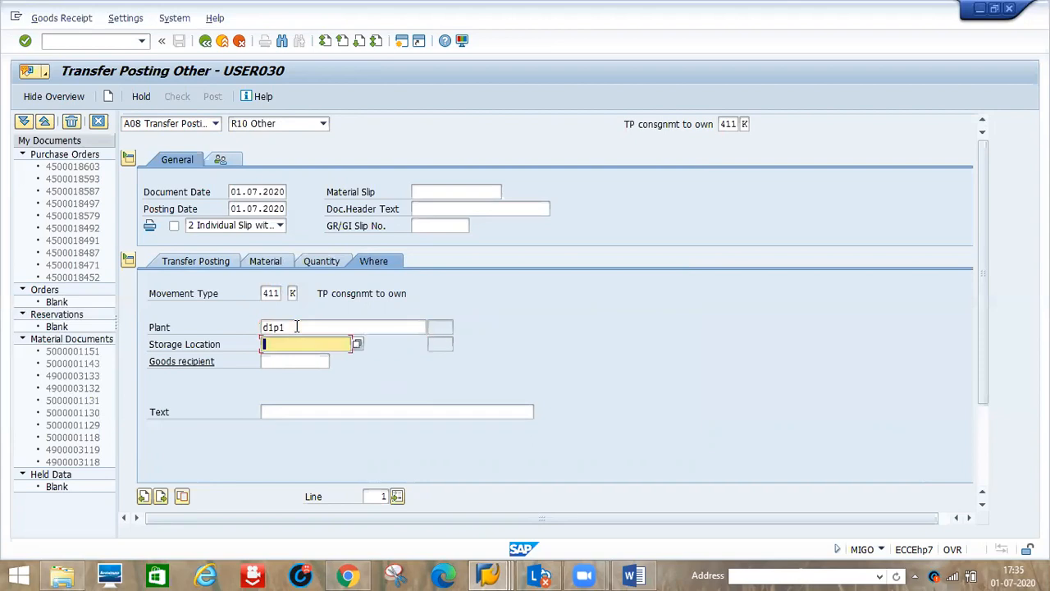
pyautogui.press('Down')
pyautogui.press('Return')
pyautogui.press('Return')
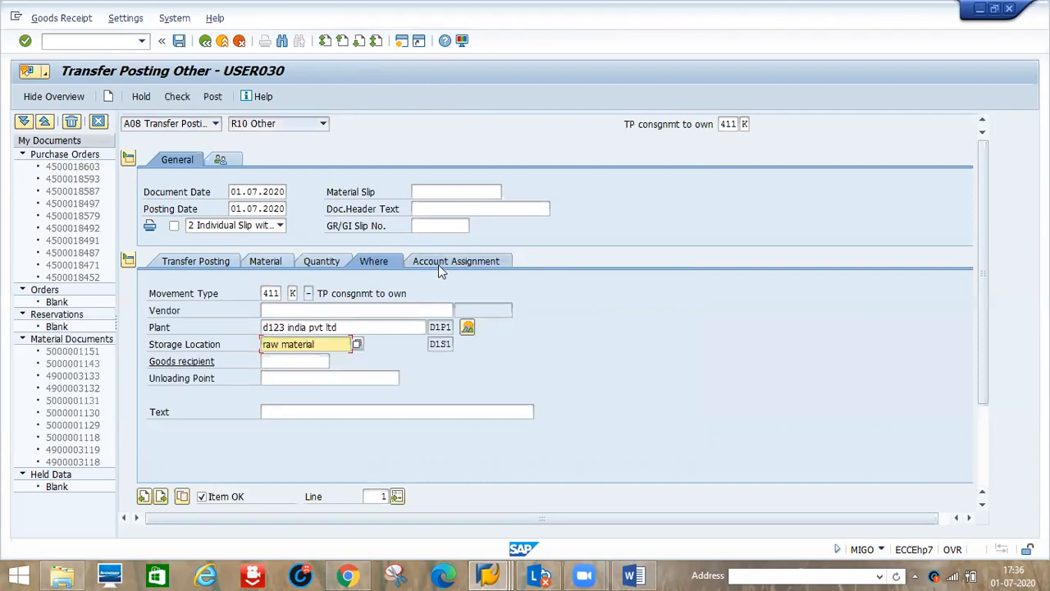
# - Enter the vendor number of lg Blr Vendor as the item's consignment vendor
pyautogui.click(277, 309)
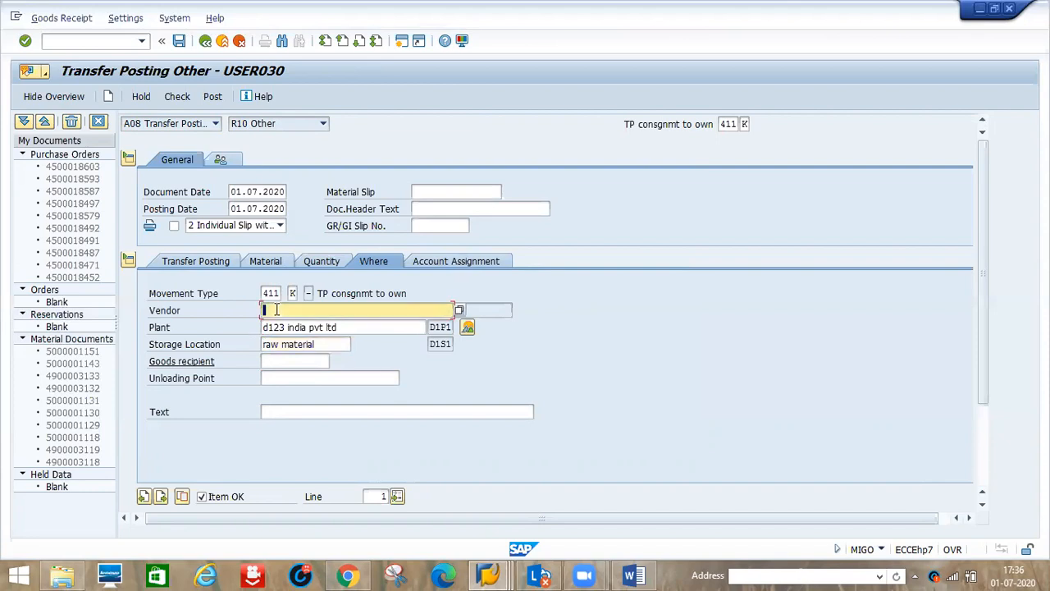
pyautogui.write('6506')
pyautogui.press('Return')
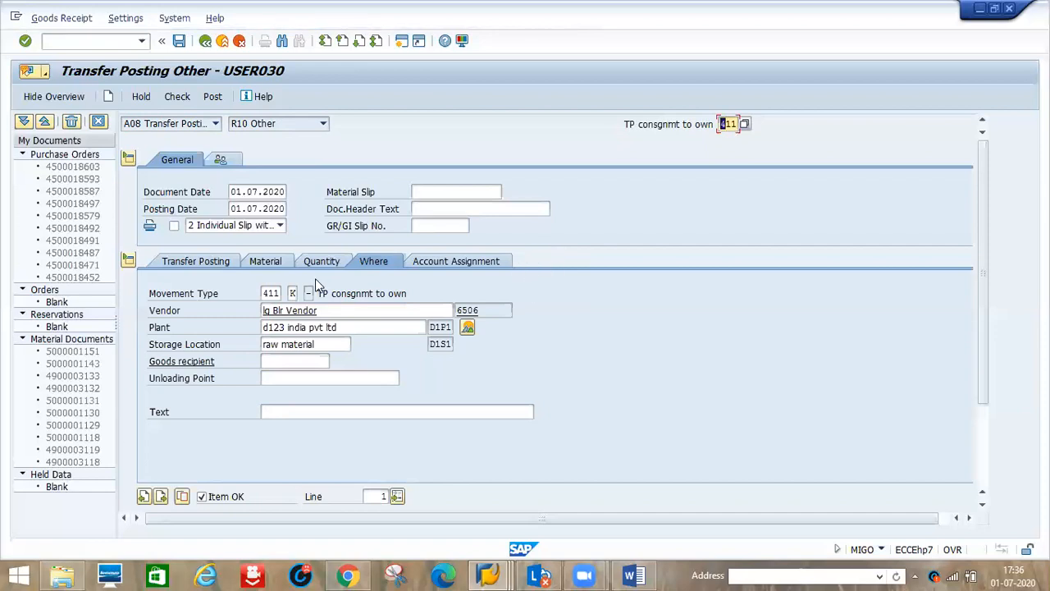
# - Set the destination storage location to d1s1, and check and post the transfer posting
pyautogui.click(217, 267)
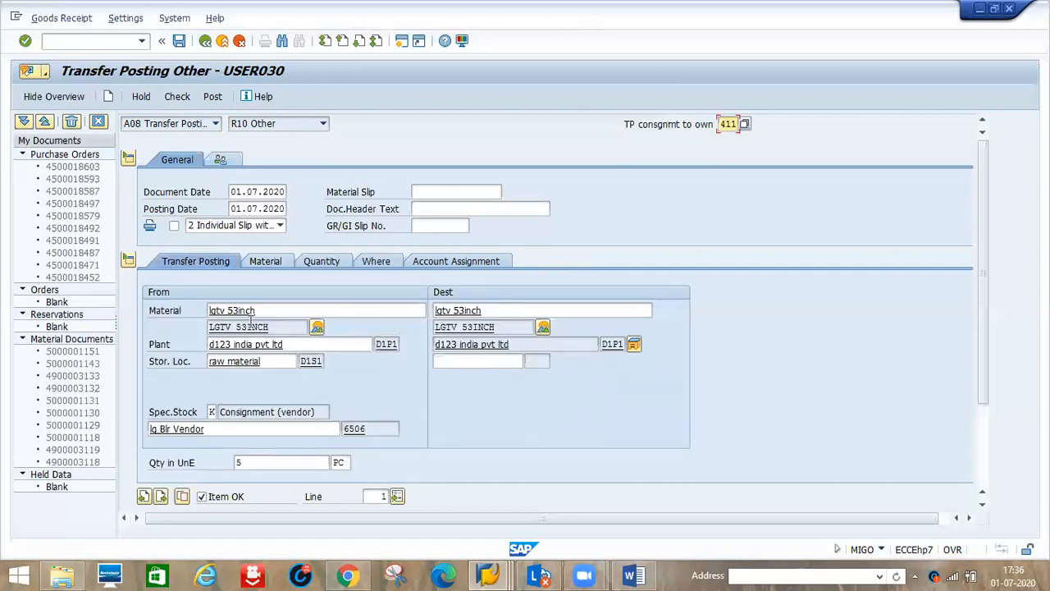
pyautogui.click(458, 361)
pyautogui.write('D')
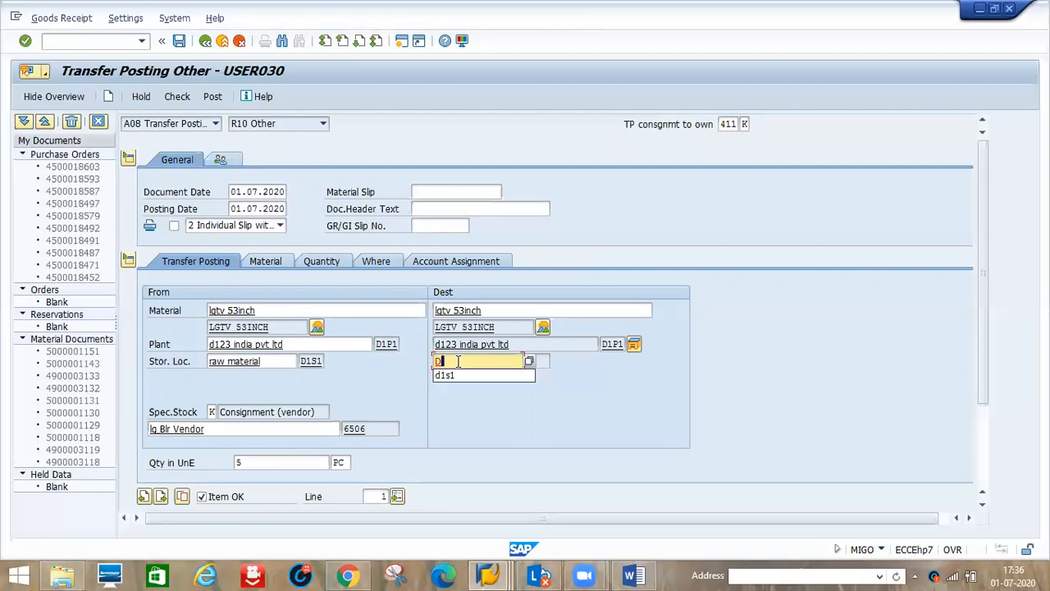
pyautogui.press('Down')
pyautogui.press('Return')
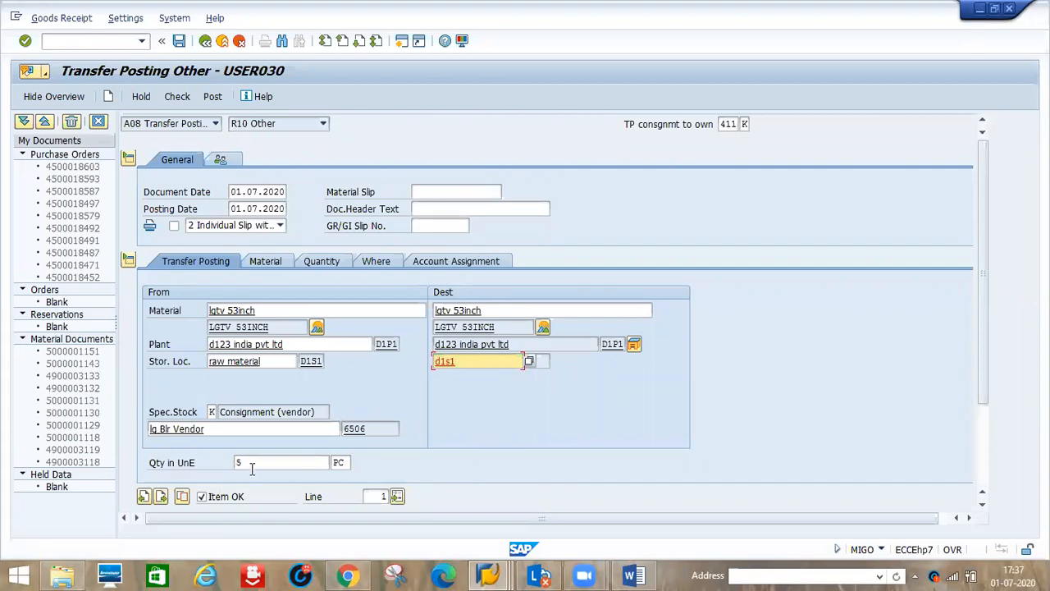
pyautogui.click(178, 97)
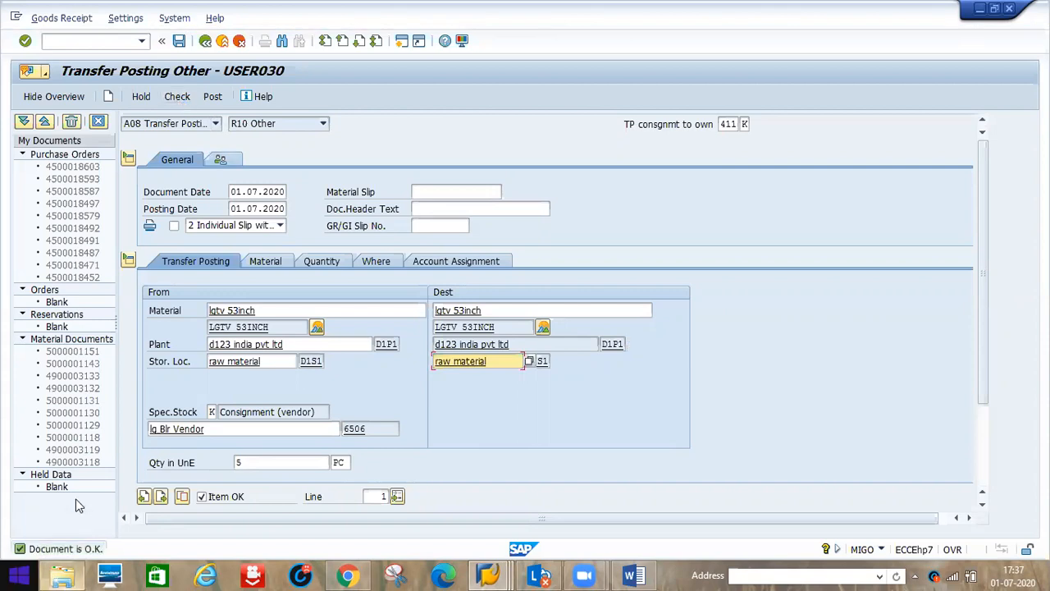
pyautogui.click(215, 97)
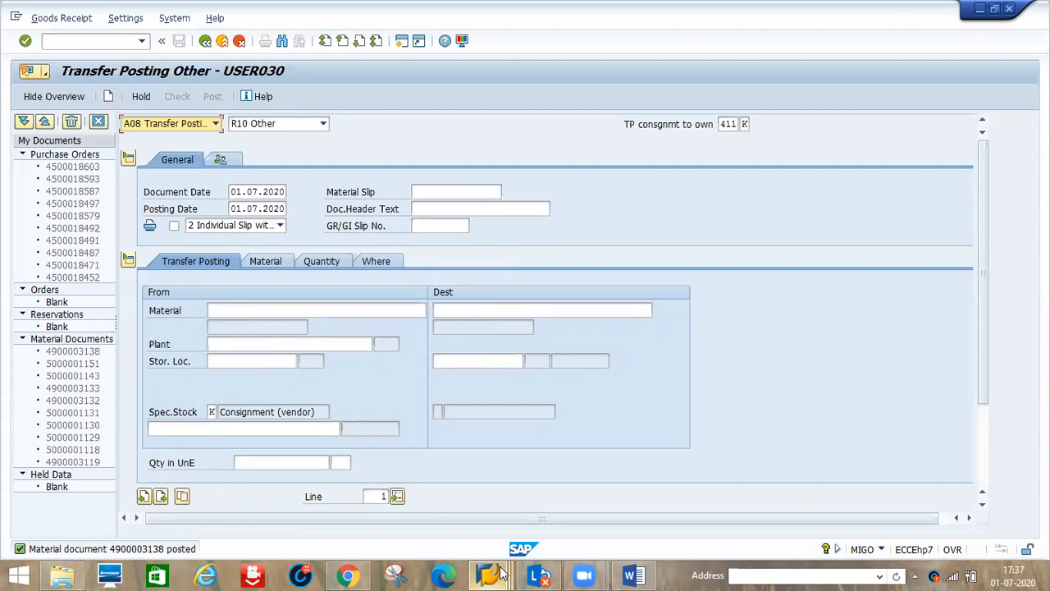
# - Refresh the stock overview for LGTV 53INCH and consult the settlement step in the Word process flow document
pyautogui.moveTo(502, 574)
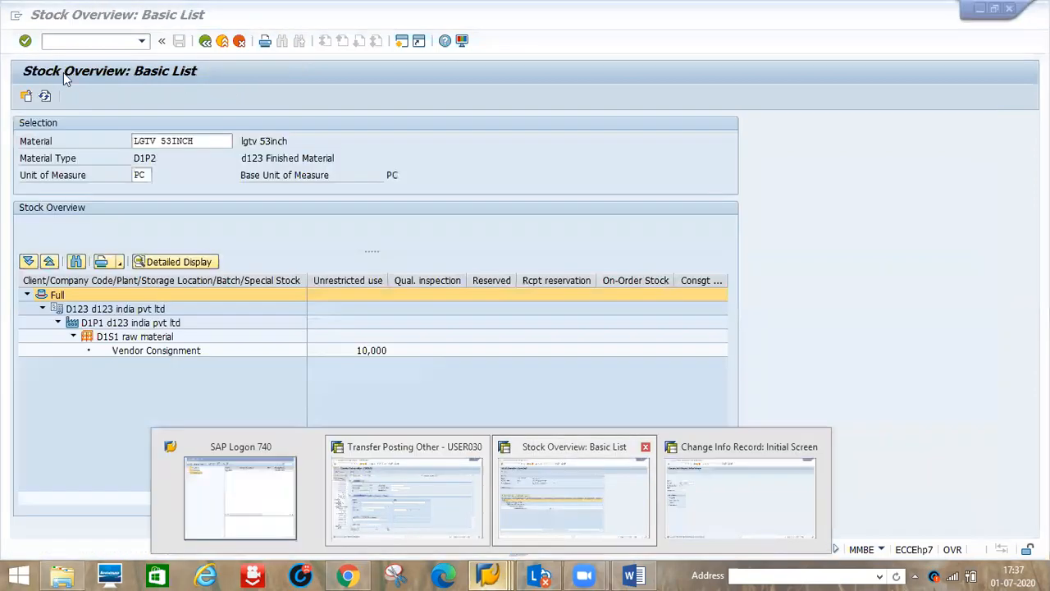
pyautogui.click(598, 493)
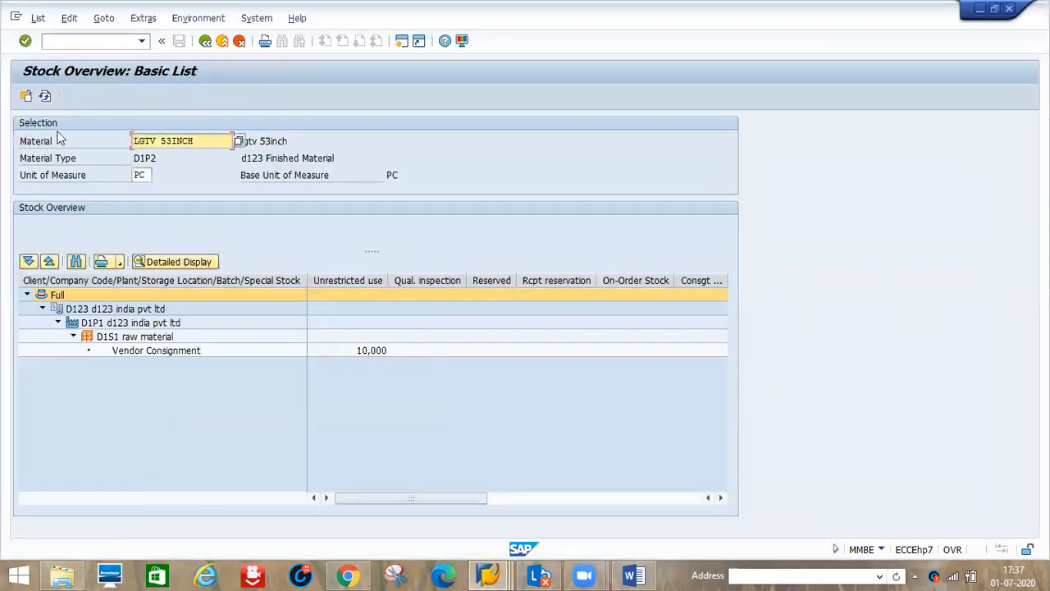
pyautogui.click(45, 97)
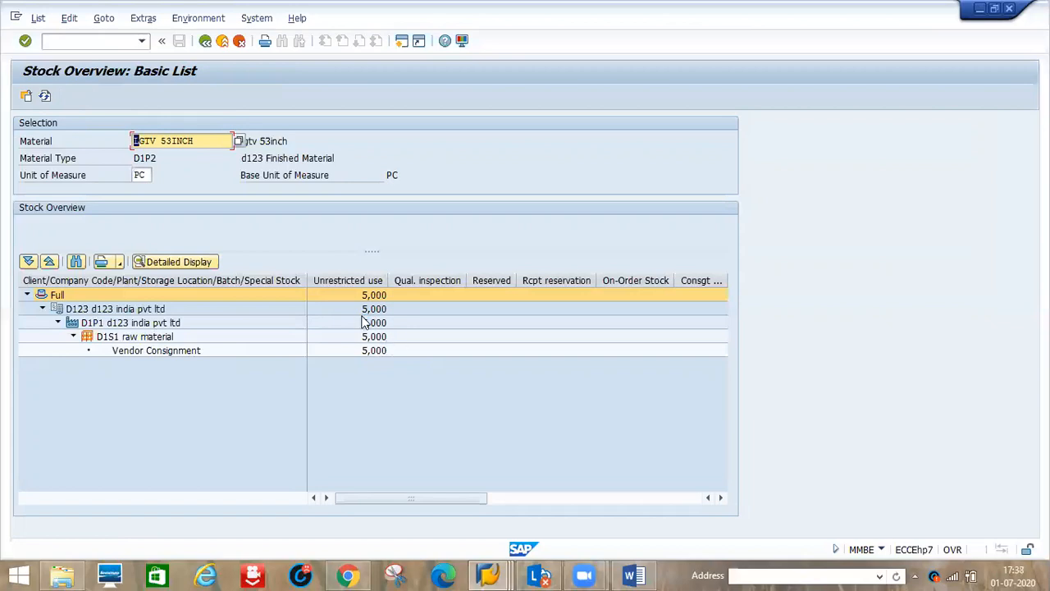
pyautogui.click(489, 572)
pyautogui.click(634, 575)
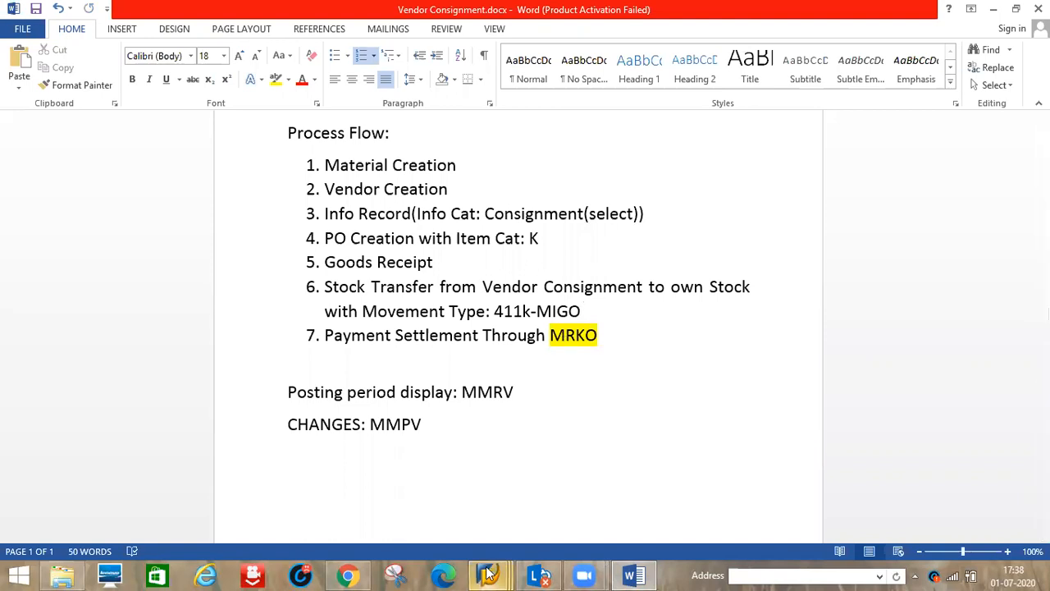
# - Replace the SAP stock overview session with transaction MRKO and enter the vendor number of lg Blr Vendor in the settlement selection
pyautogui.moveTo(489, 568)
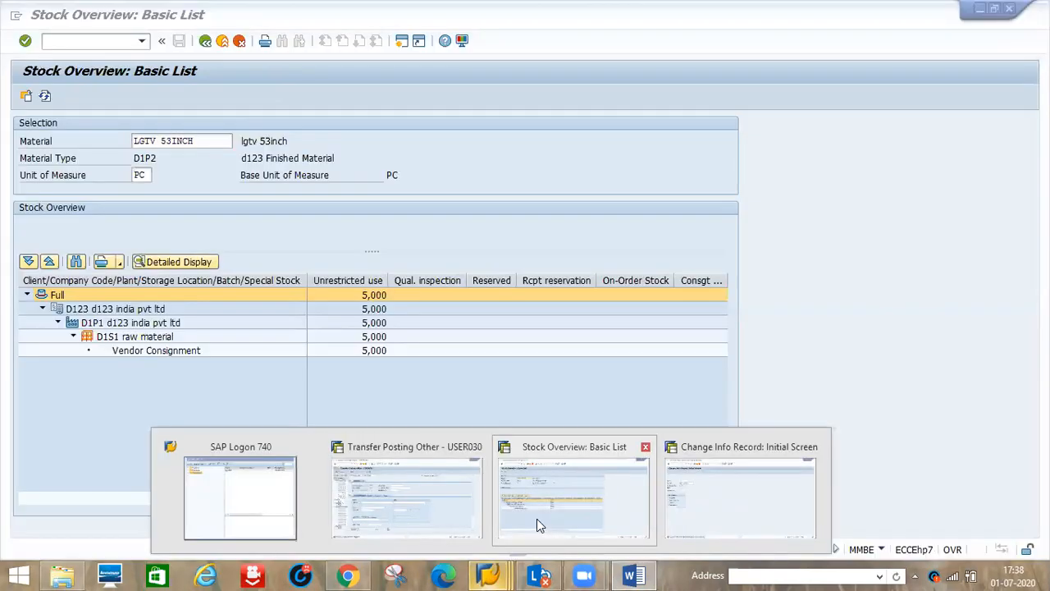
pyautogui.click(537, 519)
pyautogui.click(57, 43)
pyautogui.write('/NMRKO')
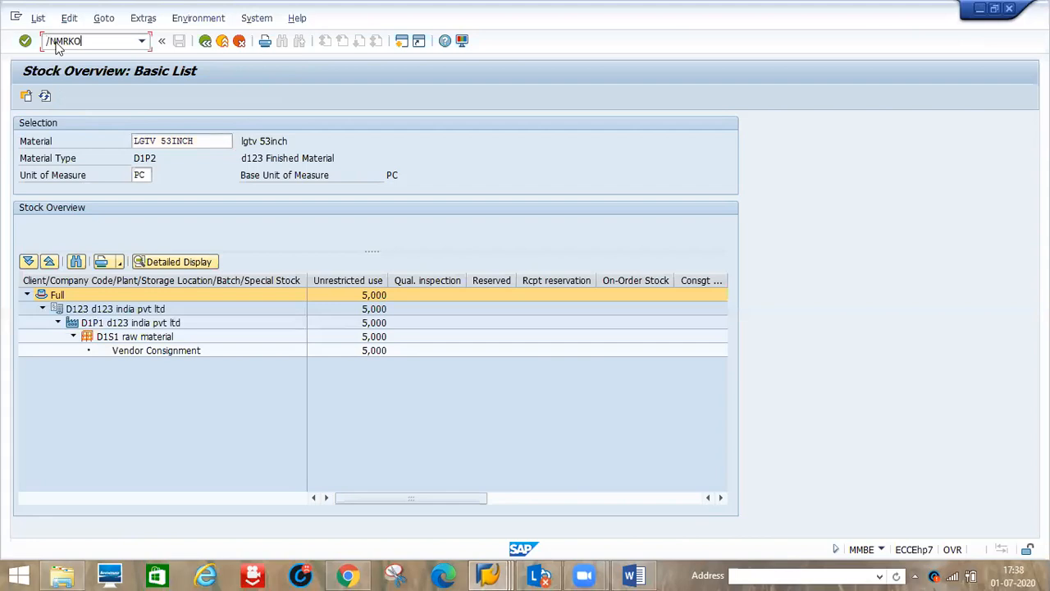
pyautogui.press('Return')
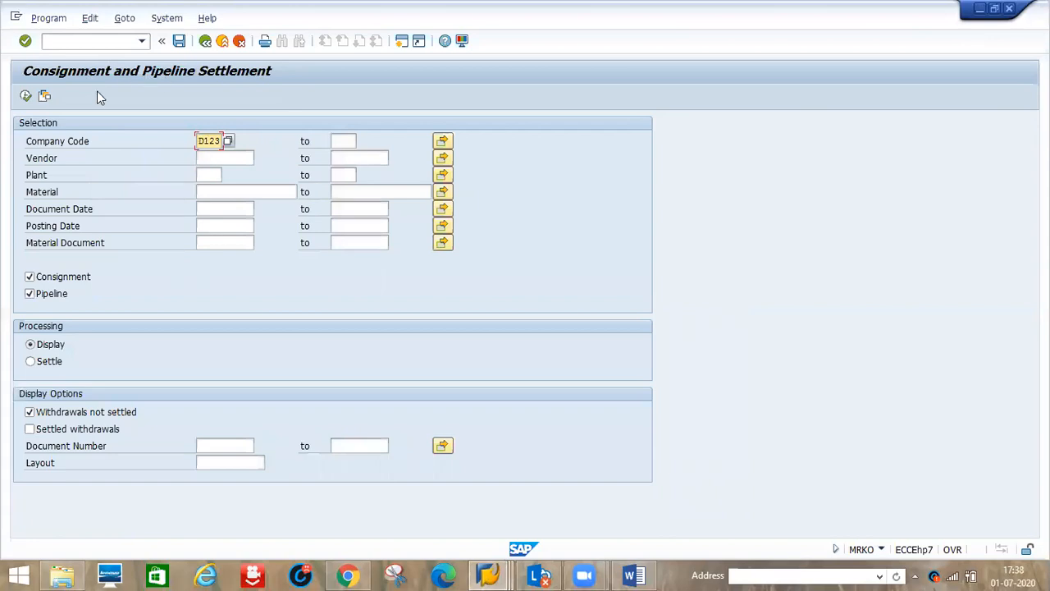
pyautogui.click(224, 158)
pyautogui.write('6506')
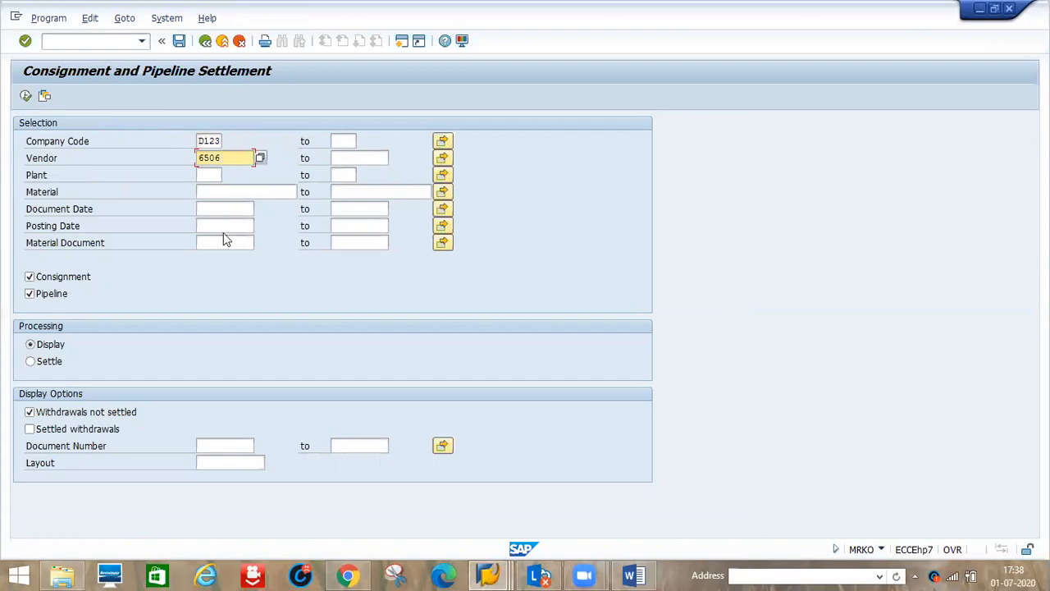
# - Return to the SAP transfer posting session, open the posting message's details and copy the material document number
pyautogui.hotkey('alt', 'Tab')
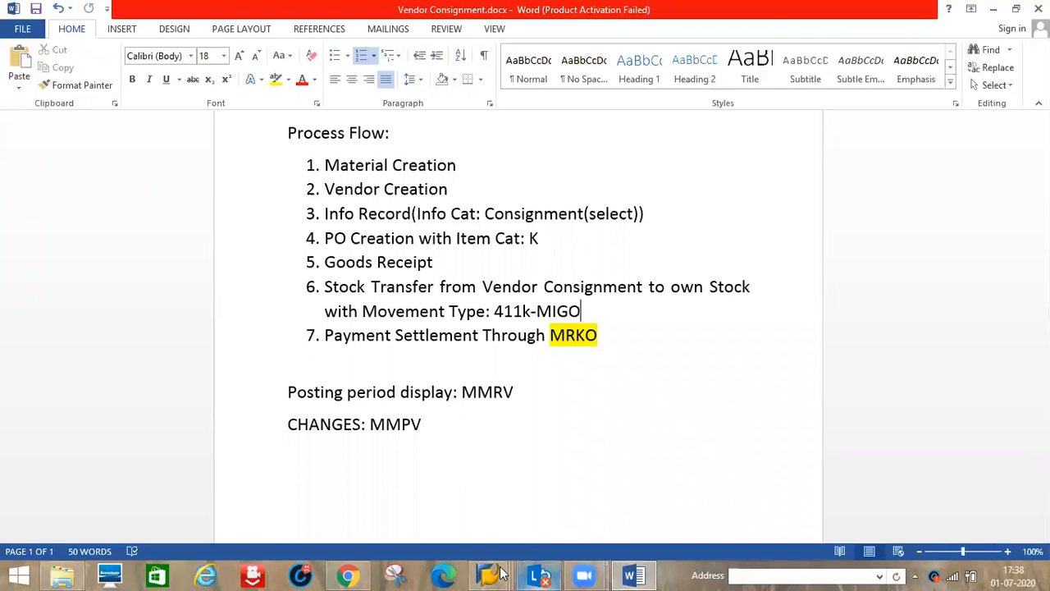
pyautogui.moveTo(497, 573)
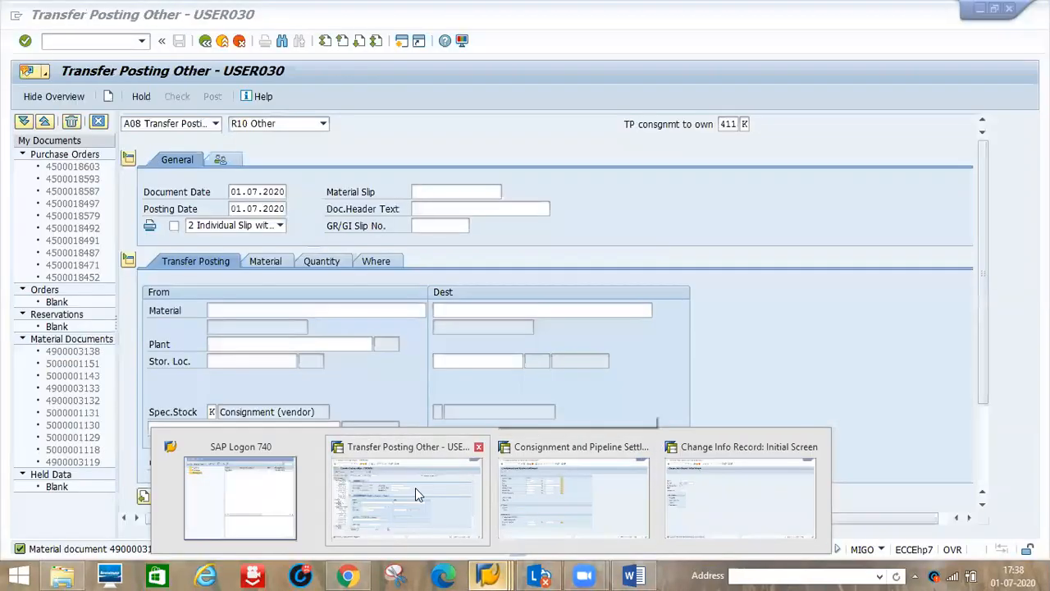
pyautogui.click(415, 487)
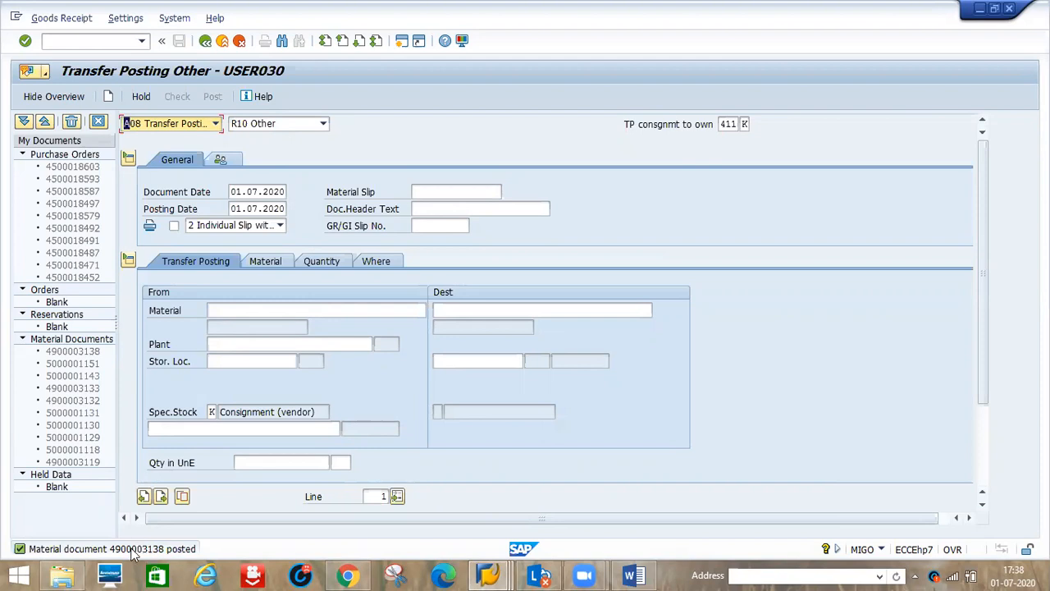
pyautogui.click(165, 262)
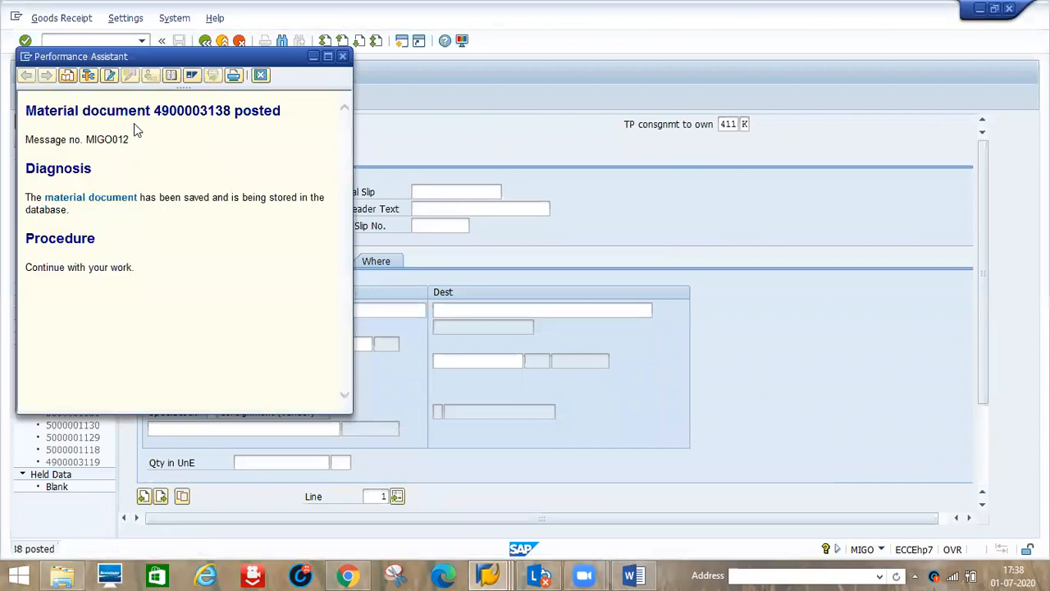
pyautogui.moveTo(164, 115); pyautogui.dragTo(231, 119)
pyautogui.hotkey('ctrl', 'c')
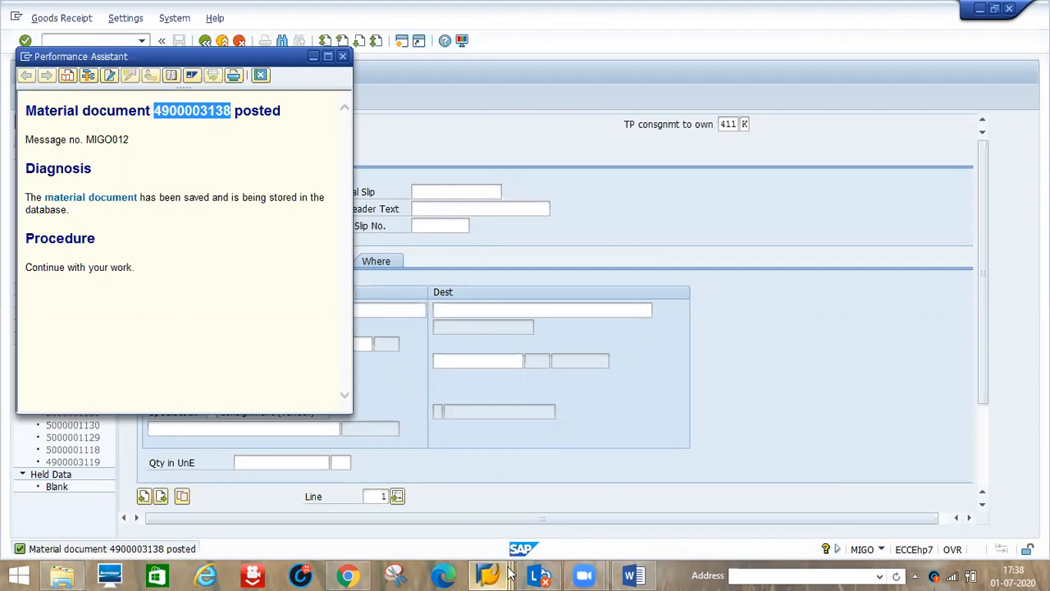
# - In the Consignment and Pipeline Settlement session, paste the copied material document number as the selection and clear the vendor
pyautogui.moveTo(509, 573)
pyautogui.moveTo(468, 519)
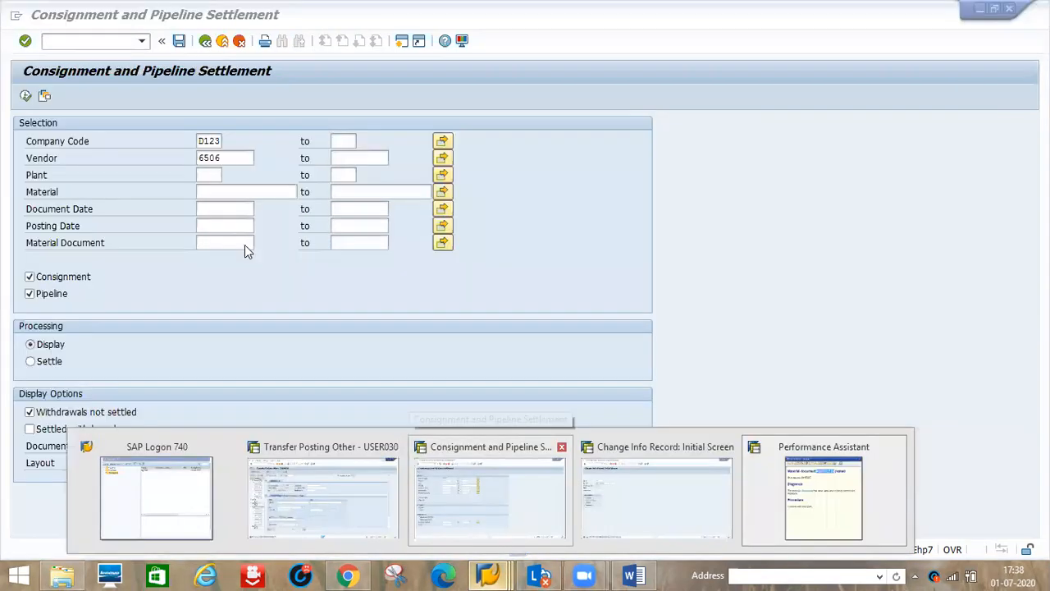
pyautogui.click(209, 243)
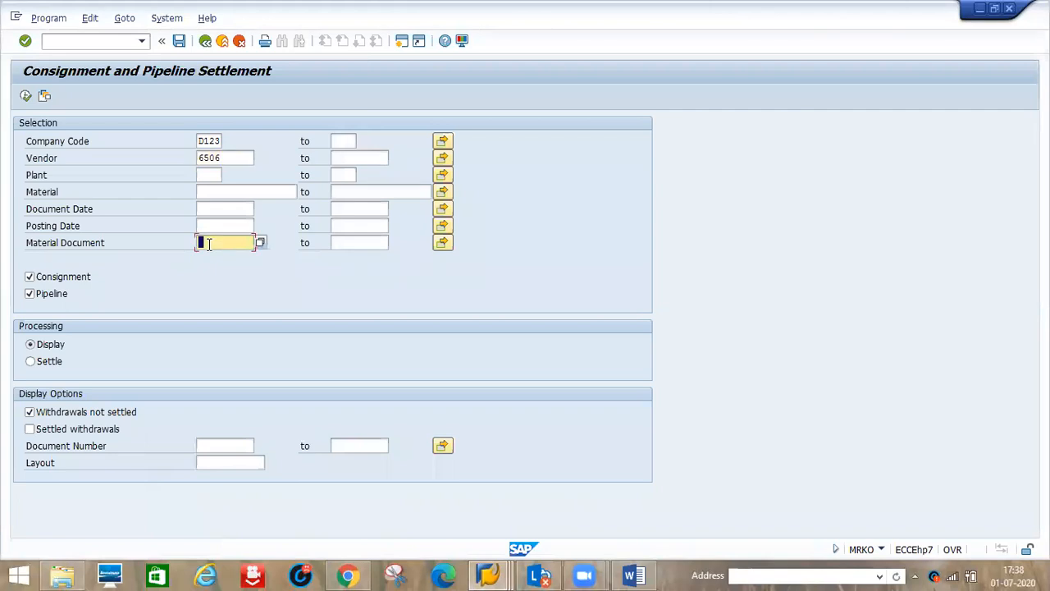
pyautogui.hotkey('ctrl', 'v')
pyautogui.click(229, 158)
pyautogui.press('BackSpace')
pyautogui.press('BackSpace')
pyautogui.press('BackSpace')
pyautogui.press('BackSpace')
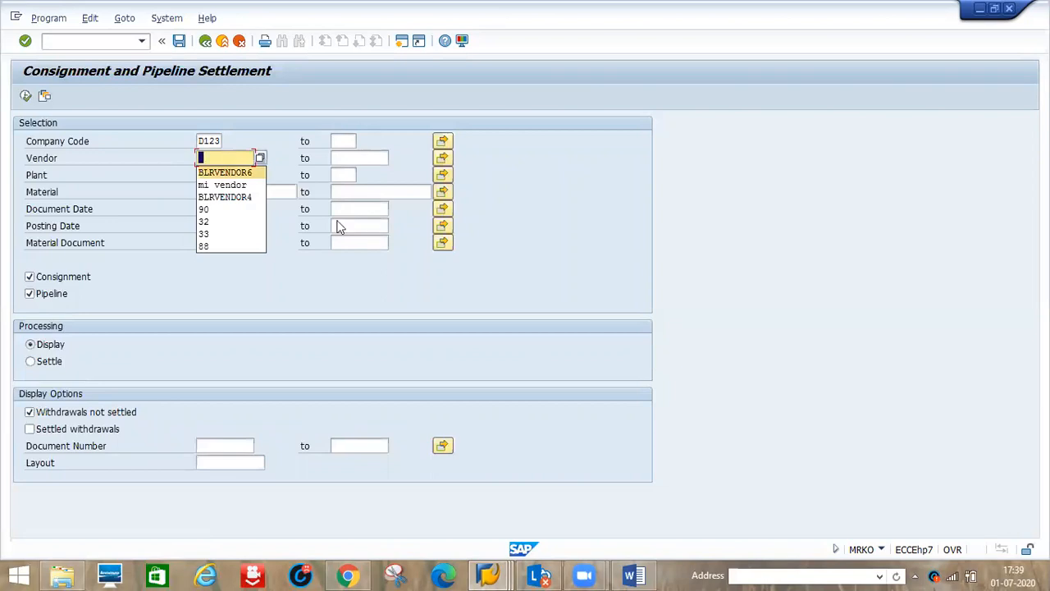
pyautogui.press('Escape')
# - Set the settlement plant to D1P1, exclude Pipeline withdrawals, and run the selection in Display mode
pyautogui.click(212, 175)
pyautogui.write('D1P1')
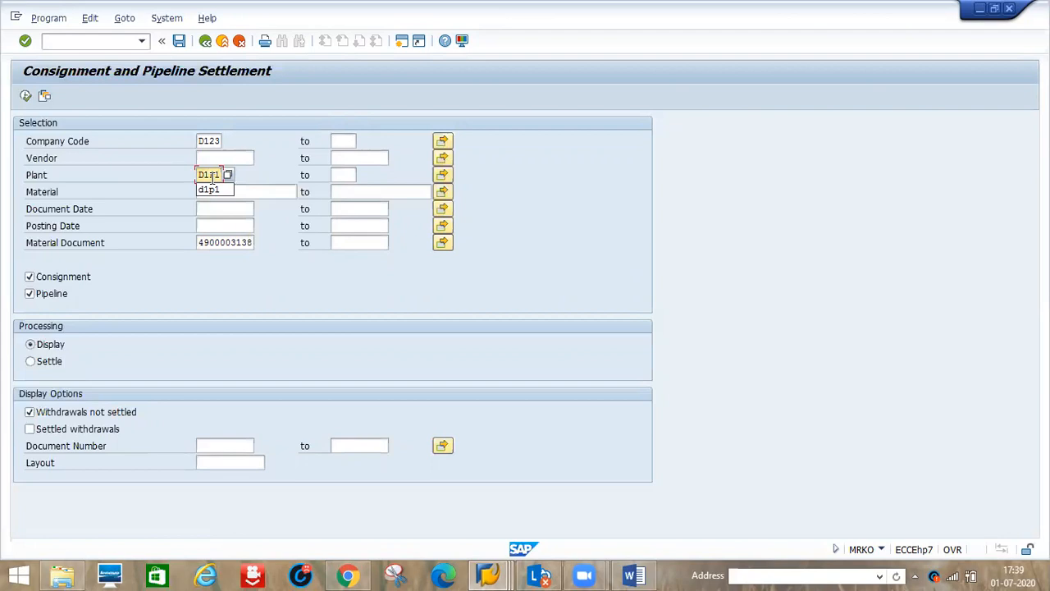
pyautogui.press('Down')
pyautogui.press('Return')
pyautogui.click(30, 295)
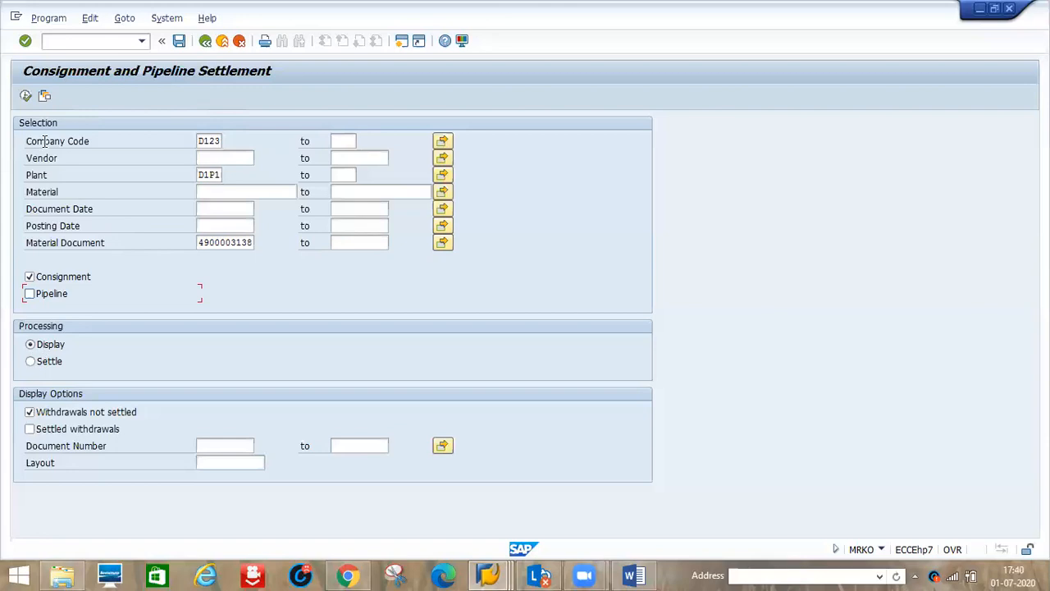
pyautogui.click(27, 97)
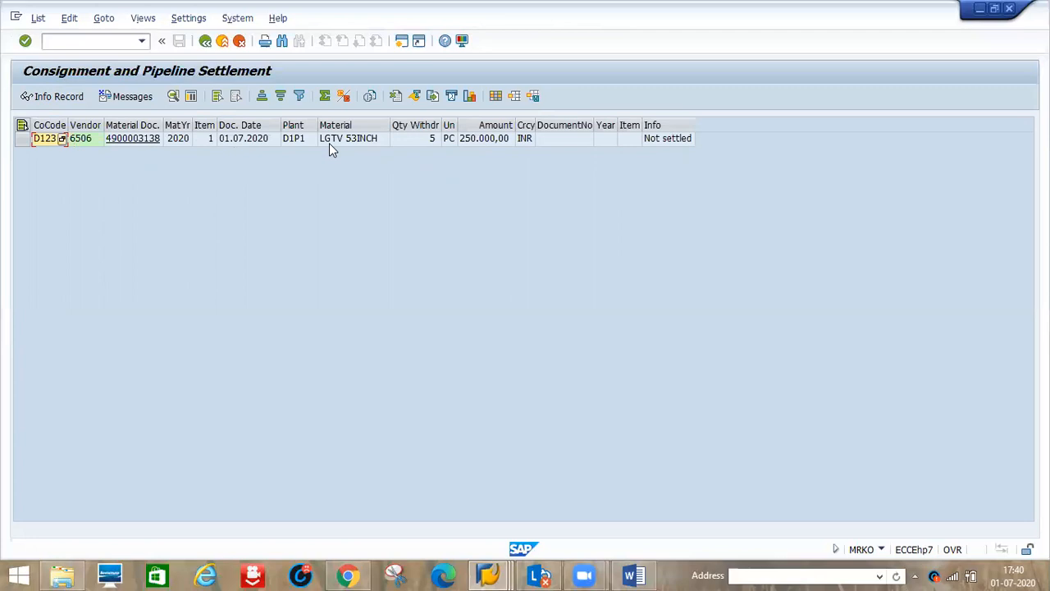
# - Examine the PB00 gross price condition in the listed withdrawal's info record, and return to the settlement list
pyautogui.click(55, 98)
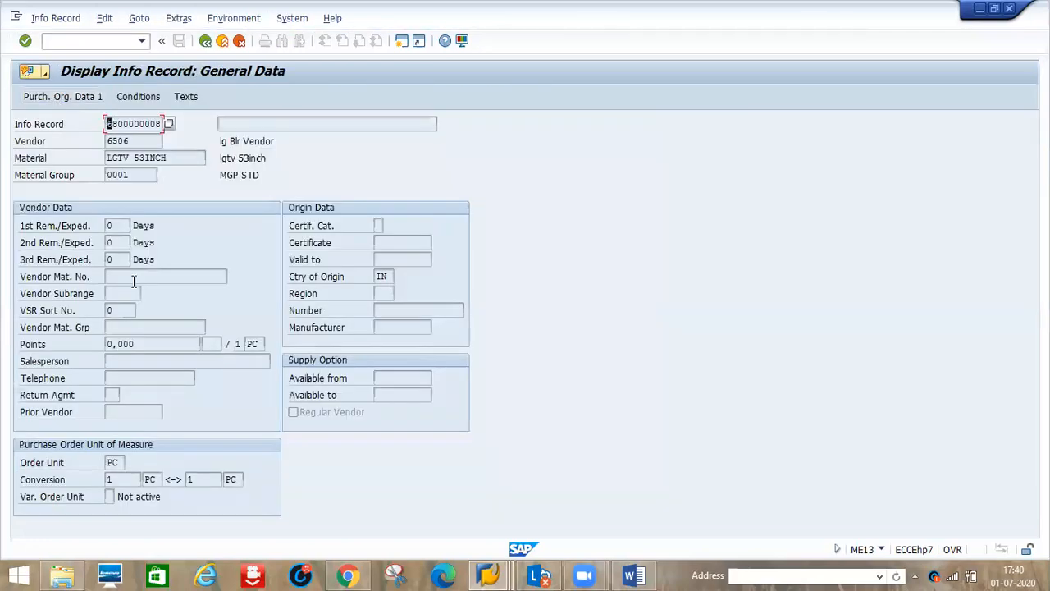
pyautogui.click(137, 96)
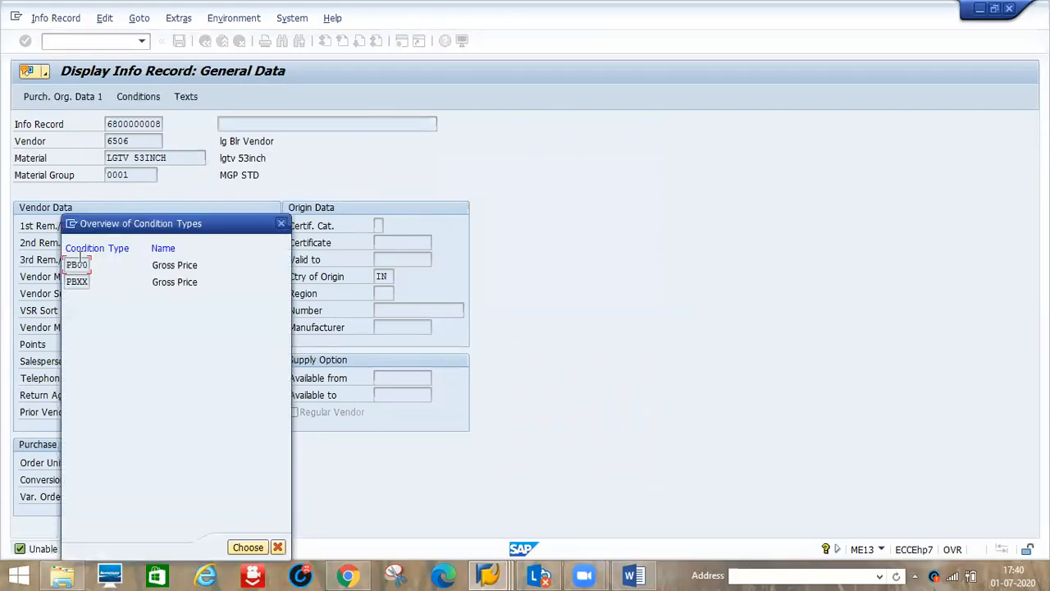
pyautogui.doubleClick(78, 264)
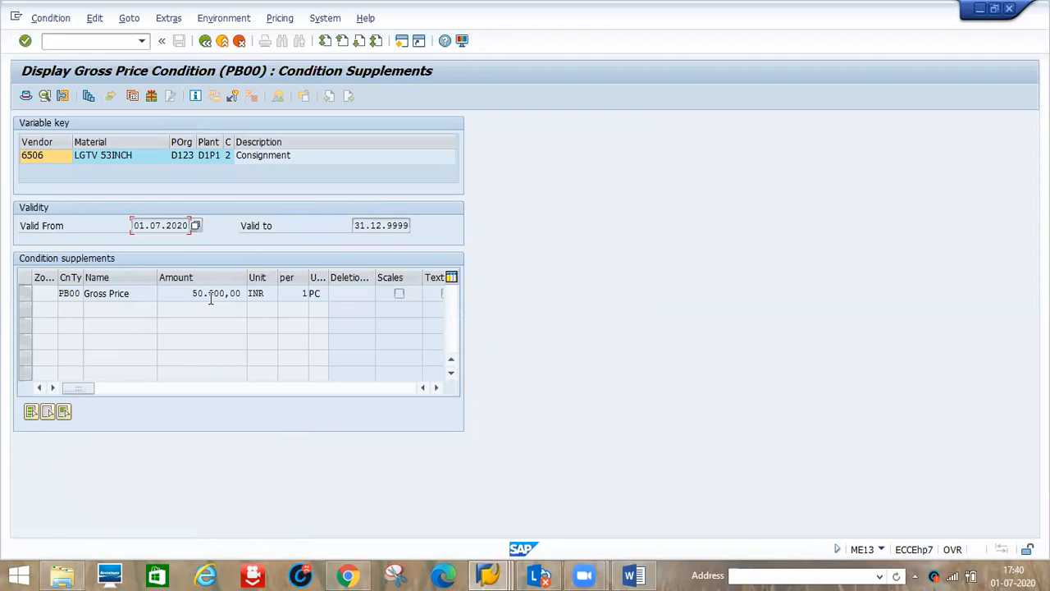
pyautogui.click(206, 41)
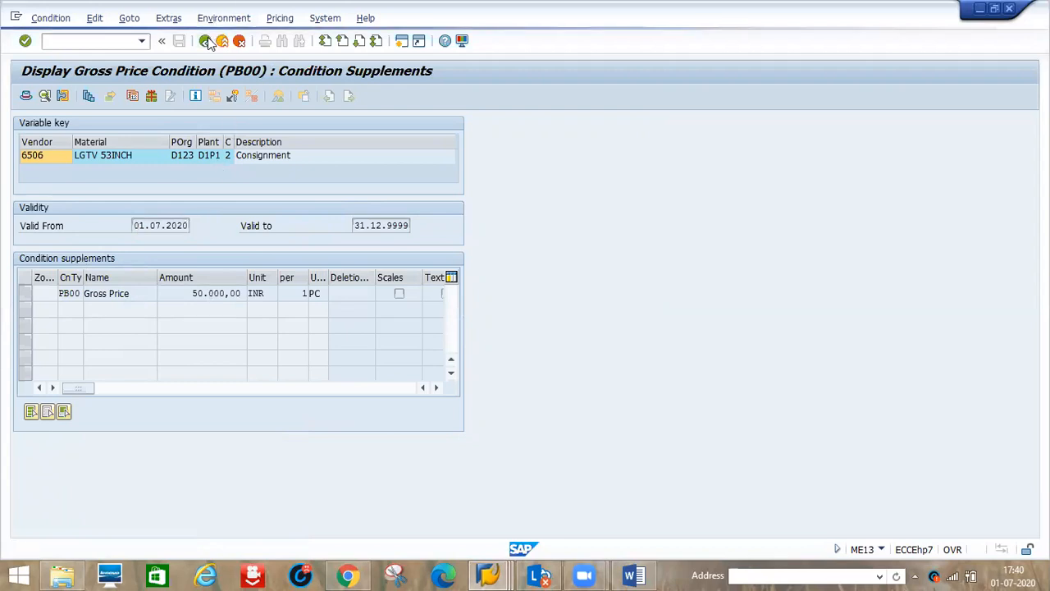
pyautogui.click(207, 41)
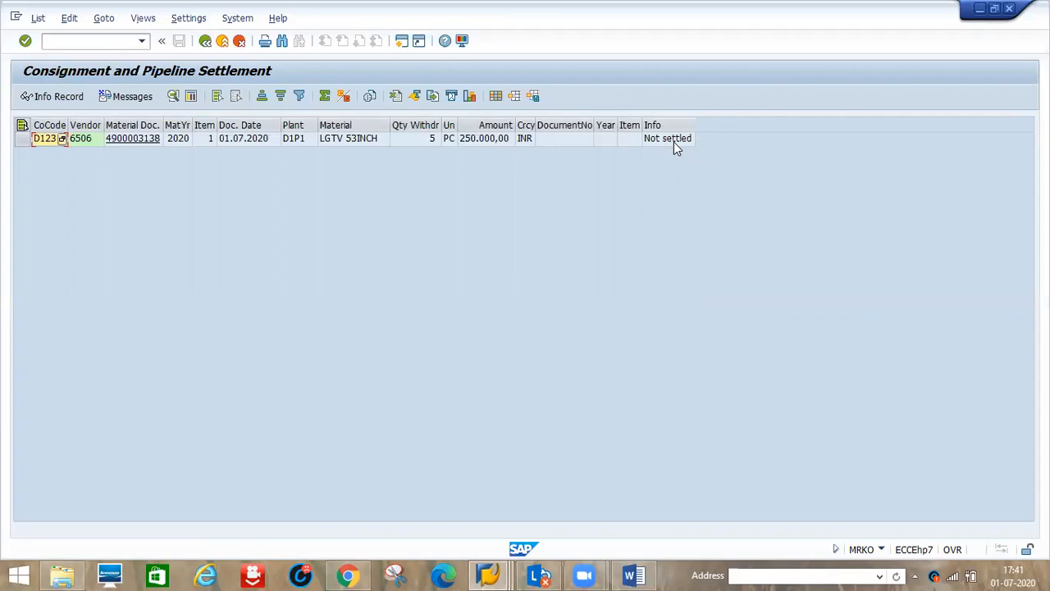
# - Return to the settlement selection, change the processing mode to Settle, and execute the settlement
pyautogui.click(205, 41)
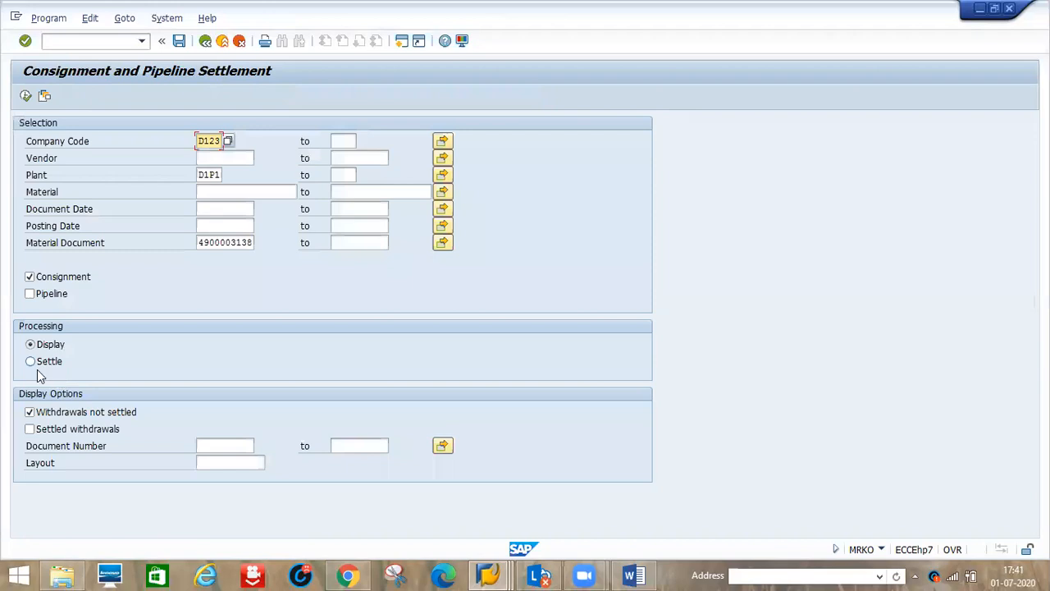
pyautogui.click(31, 361)
pyautogui.click(25, 95)
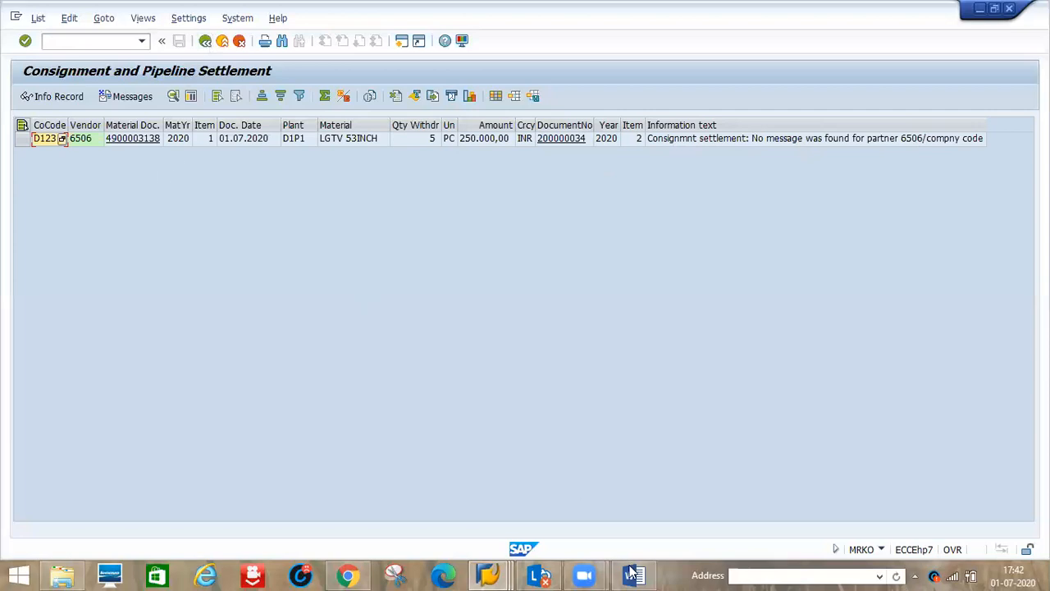
# - Start a new paragraph two lines below CHANGES: MMPV in the Word process flow document, and switch to SAP's Change Info Record session
pyautogui.moveTo(632, 574)
pyautogui.click(625, 516)
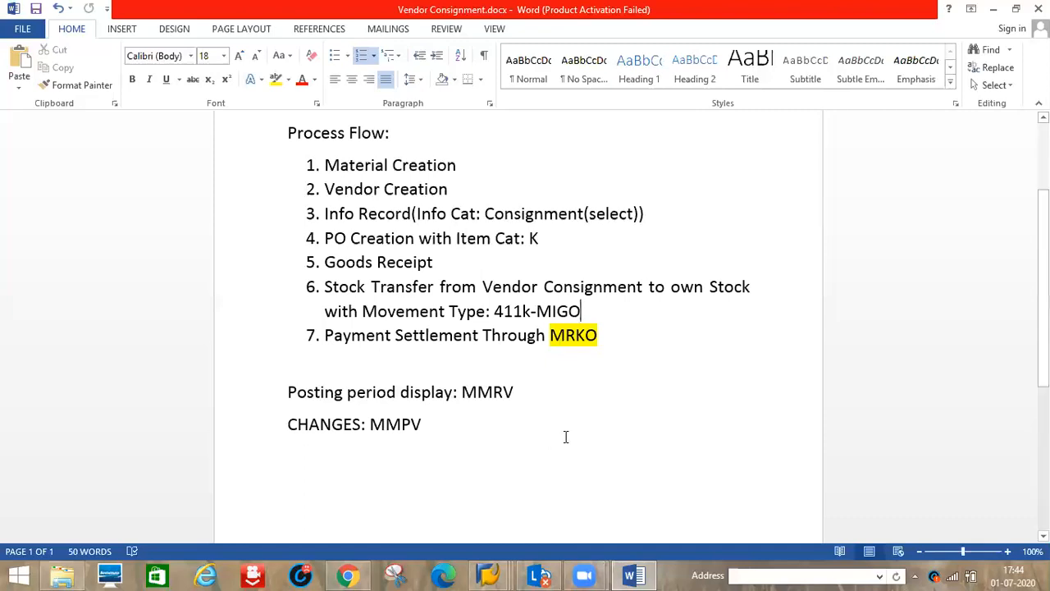
pyautogui.click(516, 435)
pyautogui.press('Return')
pyautogui.press('Return')
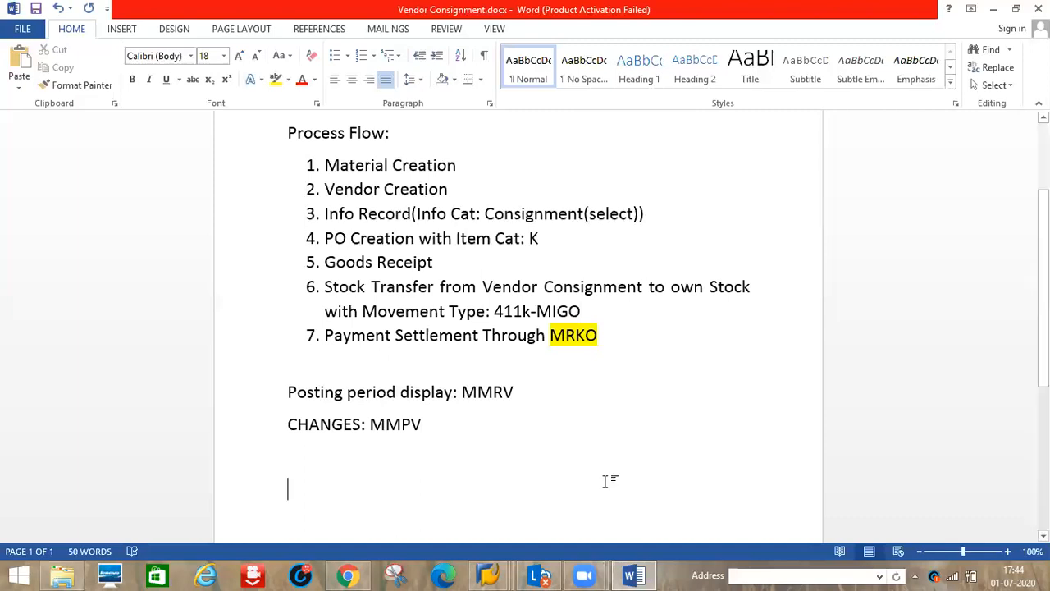
pyautogui.click(499, 570)
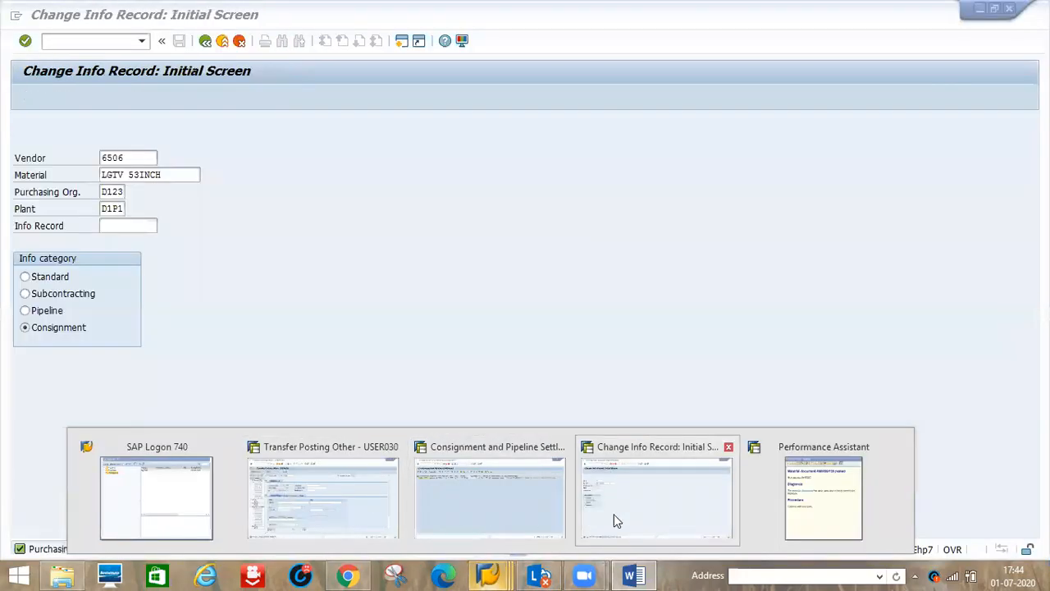
pyautogui.click(614, 514)
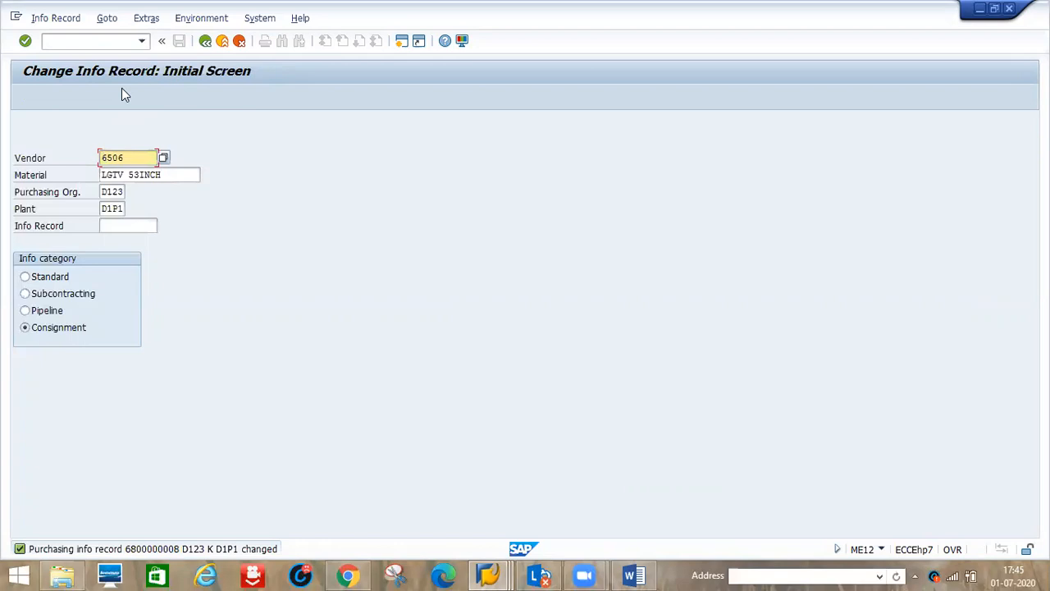
# - List OBQ3-, OBBG- and FTXP- on separate lines below the posting period notes in the Word process flow document
pyautogui.click(633, 574)
pyautogui.write('OBQ')
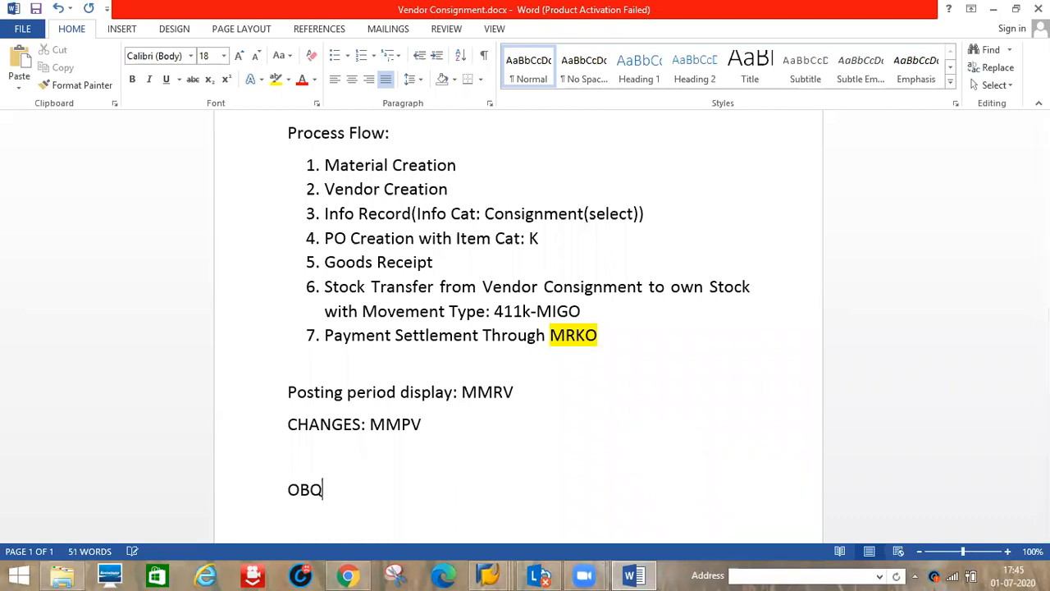
pyautogui.write('3-')
pyautogui.press('Return')
pyautogui.write('OBBG-')
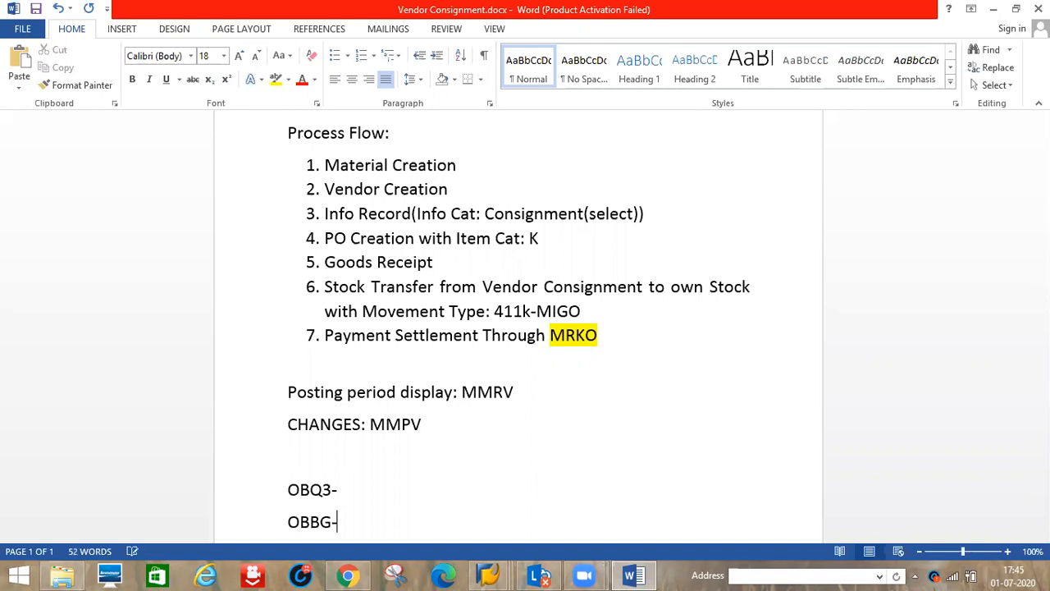
pyautogui.press('Return')
pyautogui.write('F')
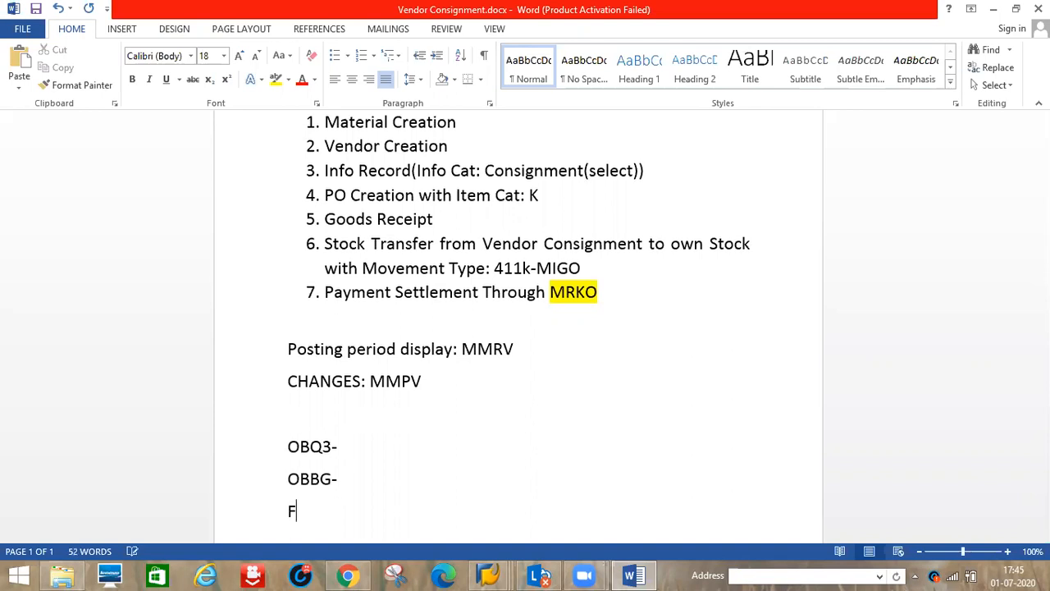
pyautogui.write('TXP-')
pyautogui.press('Return')
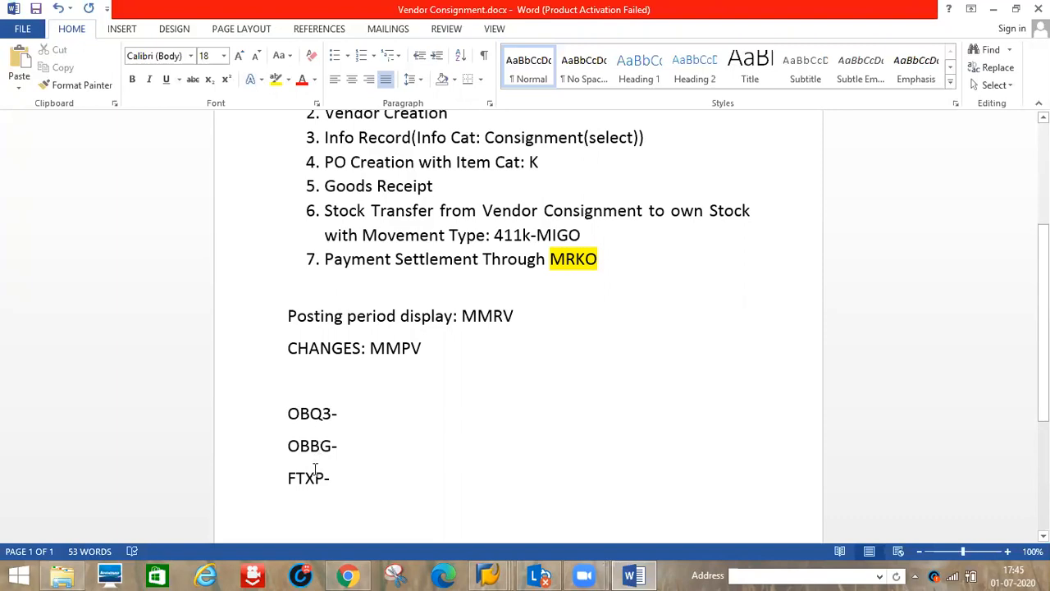
# - Select the two posting period lines in Word, and try to open transaction OBQ3 from SAP's Change Info Record session
pyautogui.click(286, 316)
pyautogui.moveTo(434, 361)
pyautogui.mouseDown()
pyautogui.moveTo(471, 371)
pyautogui.moveTo(439, 352)
pyautogui.mouseUp()
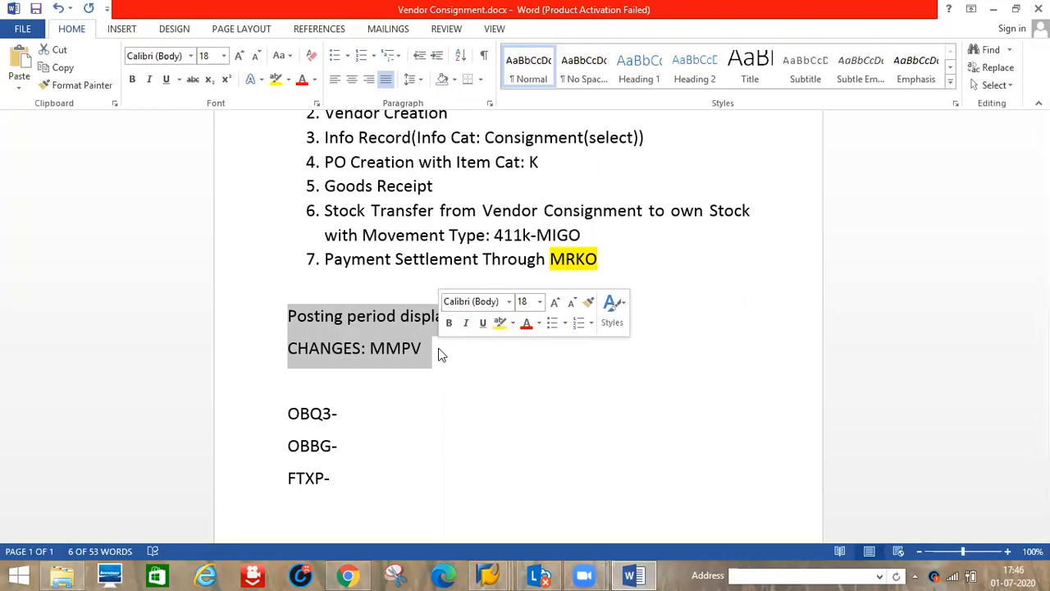
pyautogui.hotkey('alt', 'Tab')
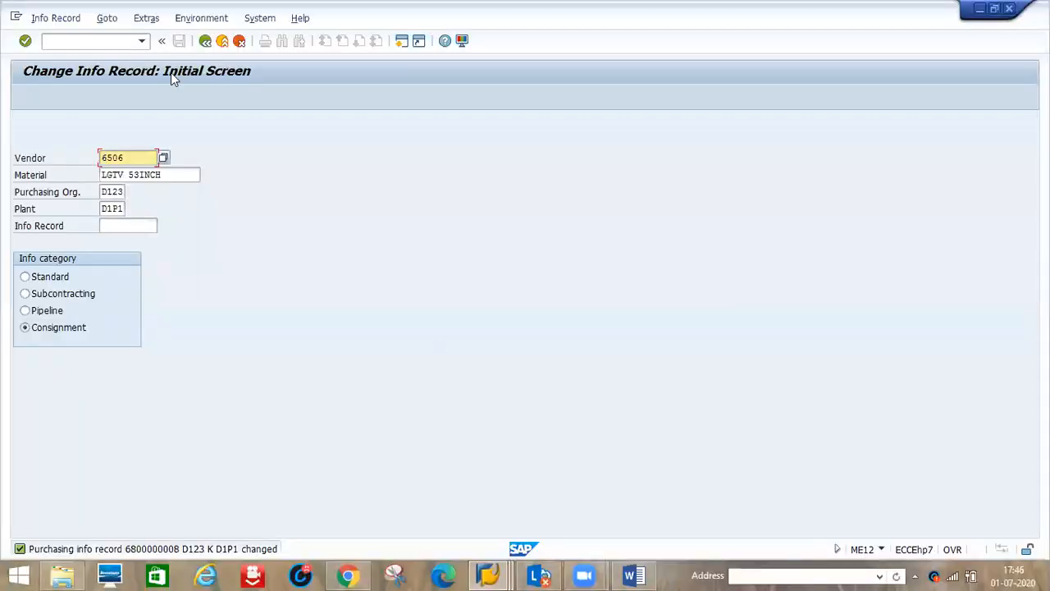
pyautogui.click(59, 43)
pyautogui.write('/NOBQ3')
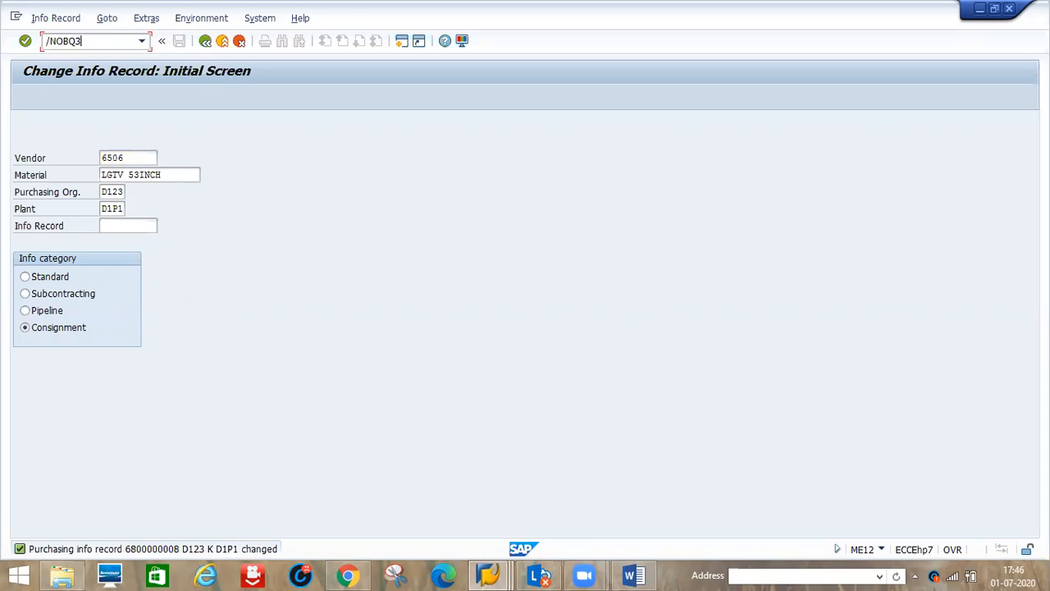
pyautogui.press('Return')
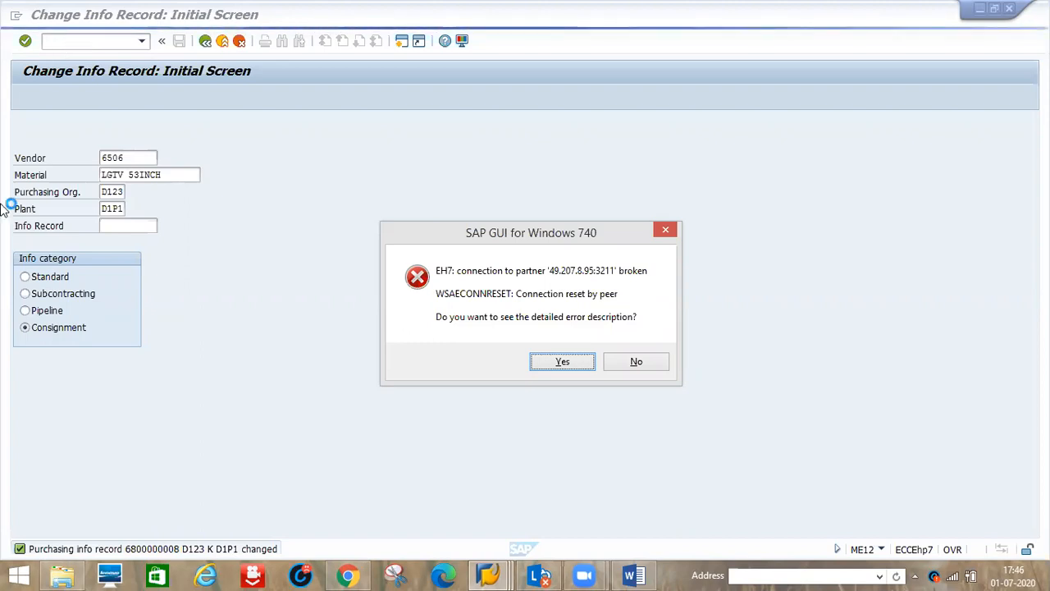
pyautogui.click(637, 363)
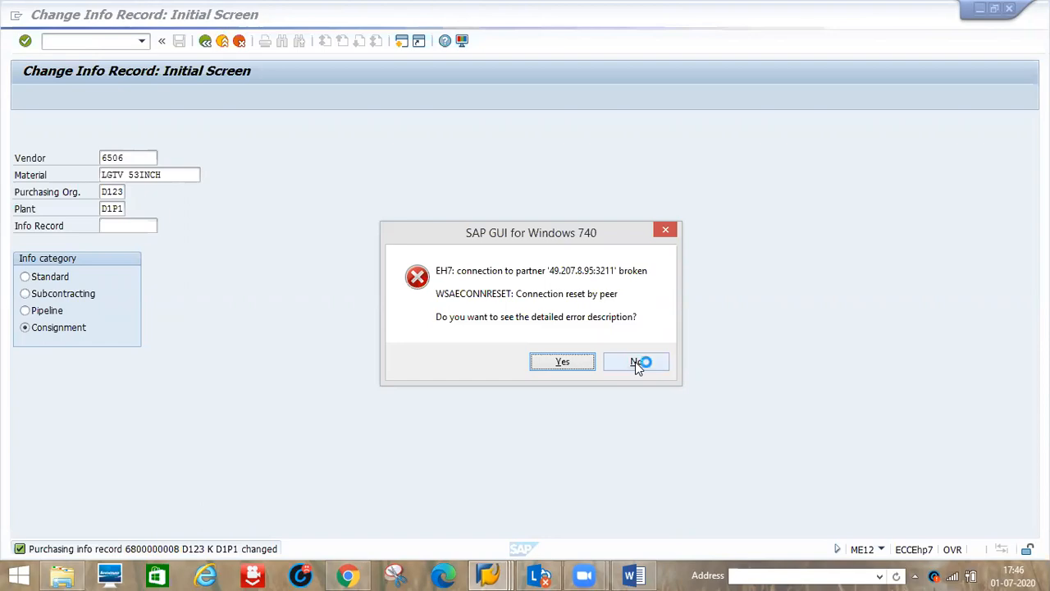
pyautogui.hotkey('alt', 'Tab')
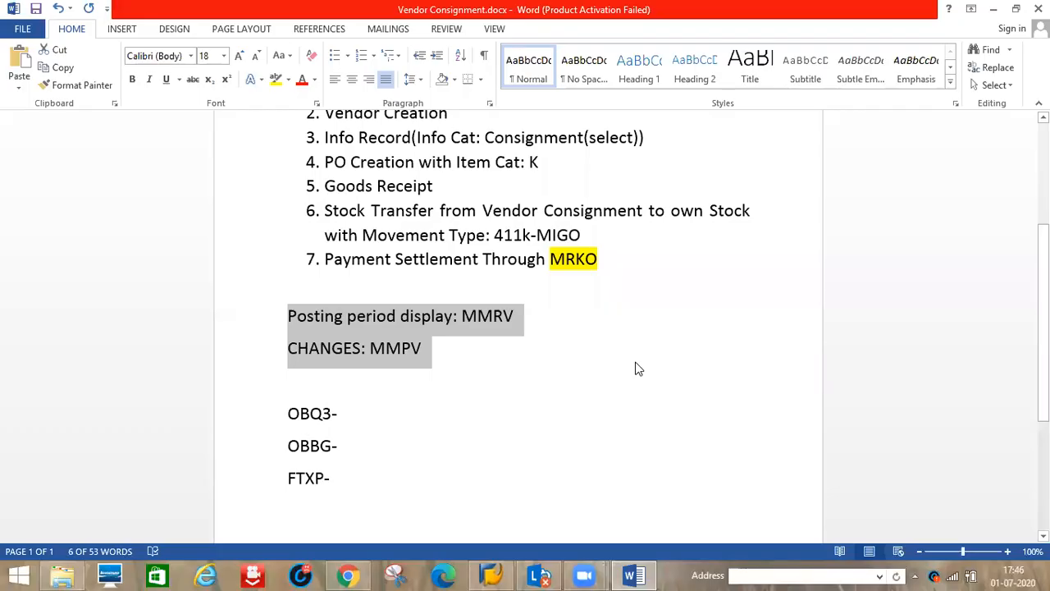
# - Log on through the NEW connection in SAP Logon with the user ID and account password, ending any other logons in the system
pyautogui.click(493, 575)
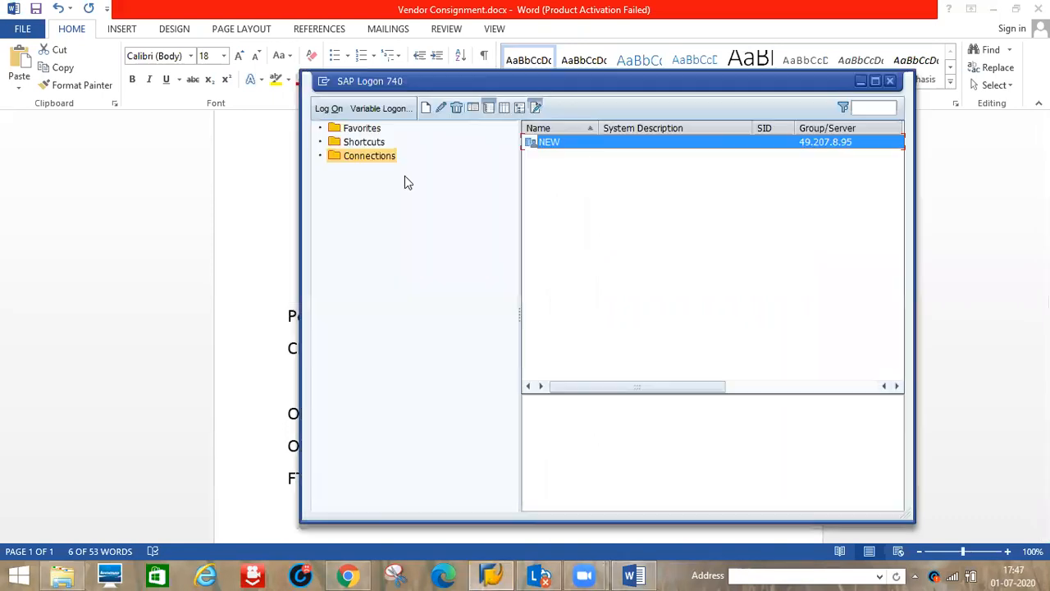
pyautogui.doubleClick(546, 145)
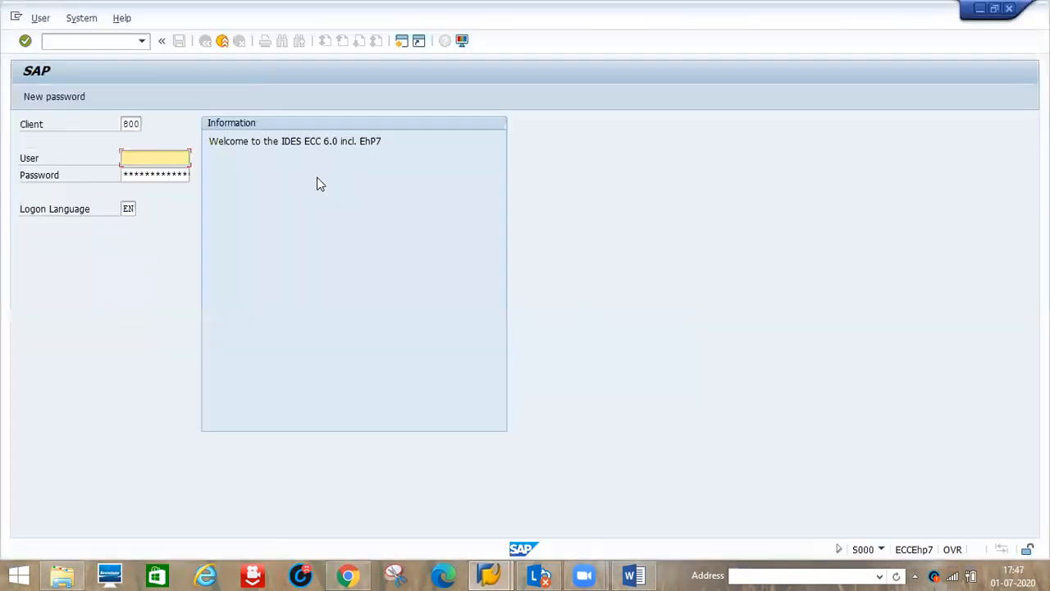
pyautogui.write('u')
pyautogui.press('Down')
pyautogui.press('Return')
pyautogui.press('Tab')
pyautogui.write('********')
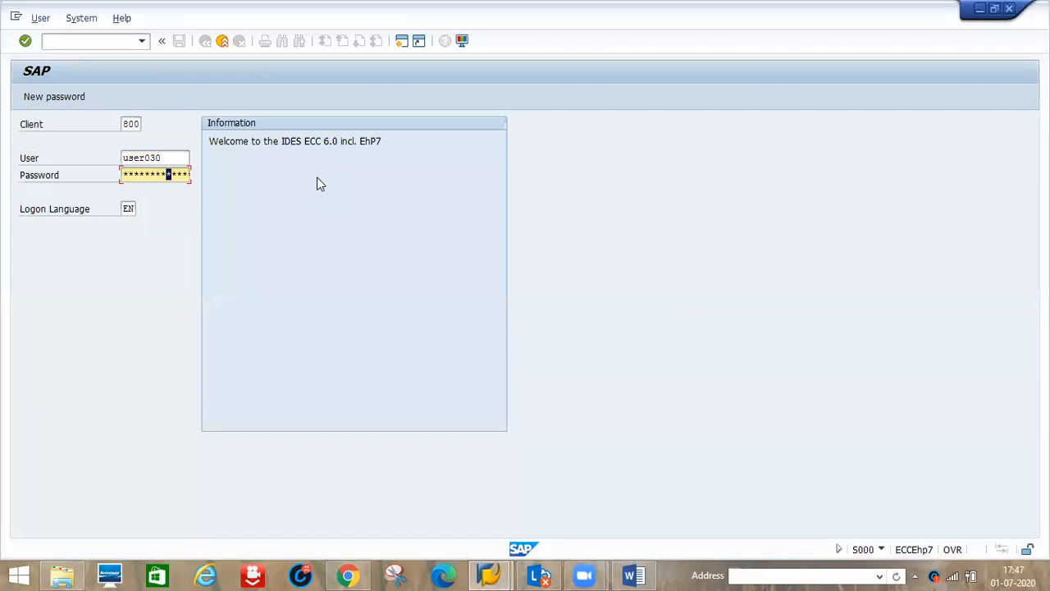
pyautogui.press('Return')
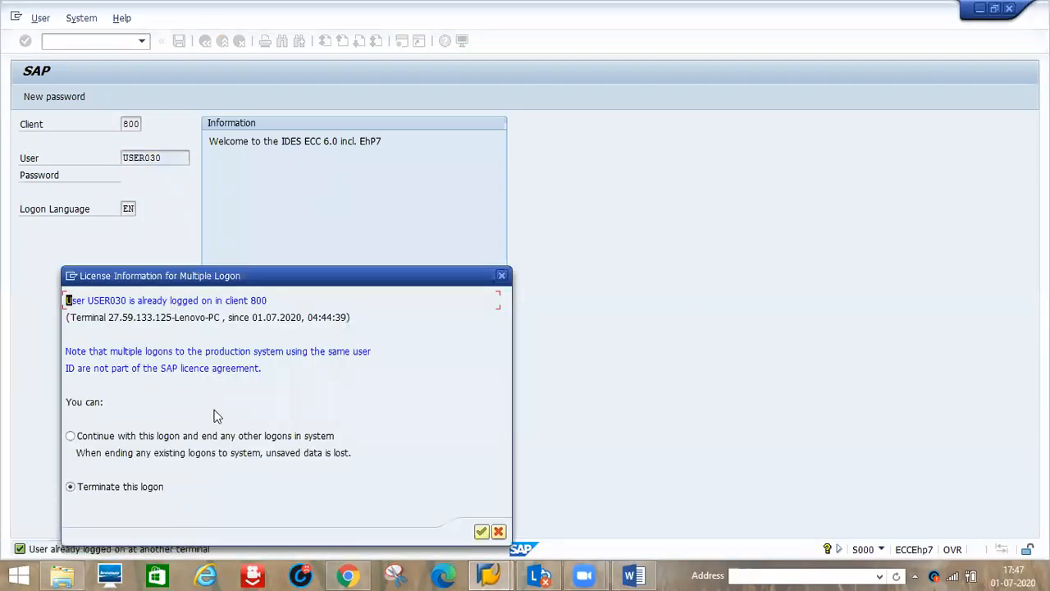
pyautogui.click(261, 446)
pyautogui.click(481, 533)
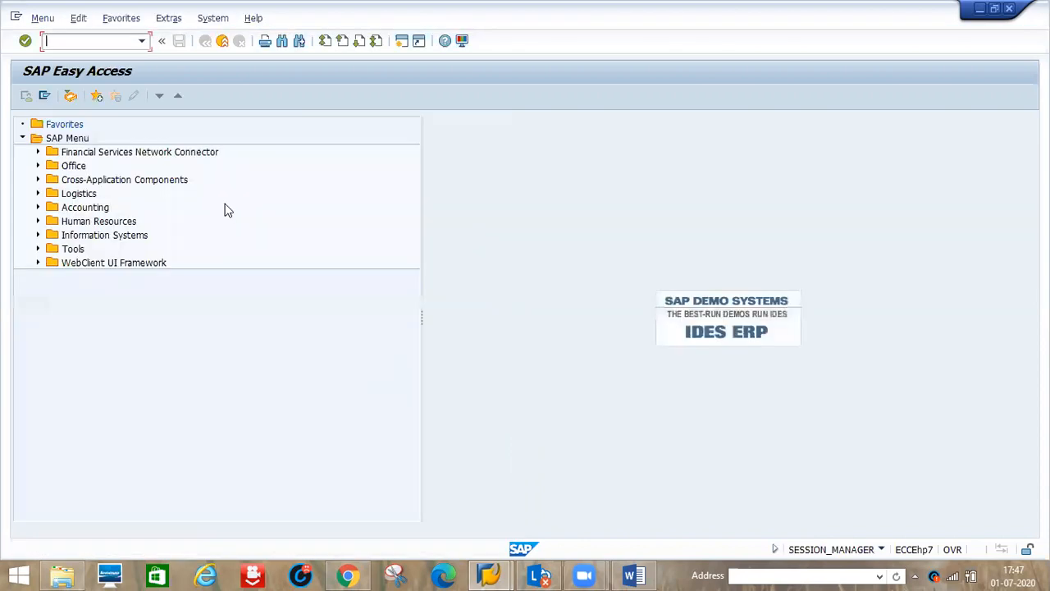
# - Open the tax procedures overview with transaction OBQ3, and replace it with transaction SPRO
pyautogui.write('nobq3')
pyautogui.press('Return')
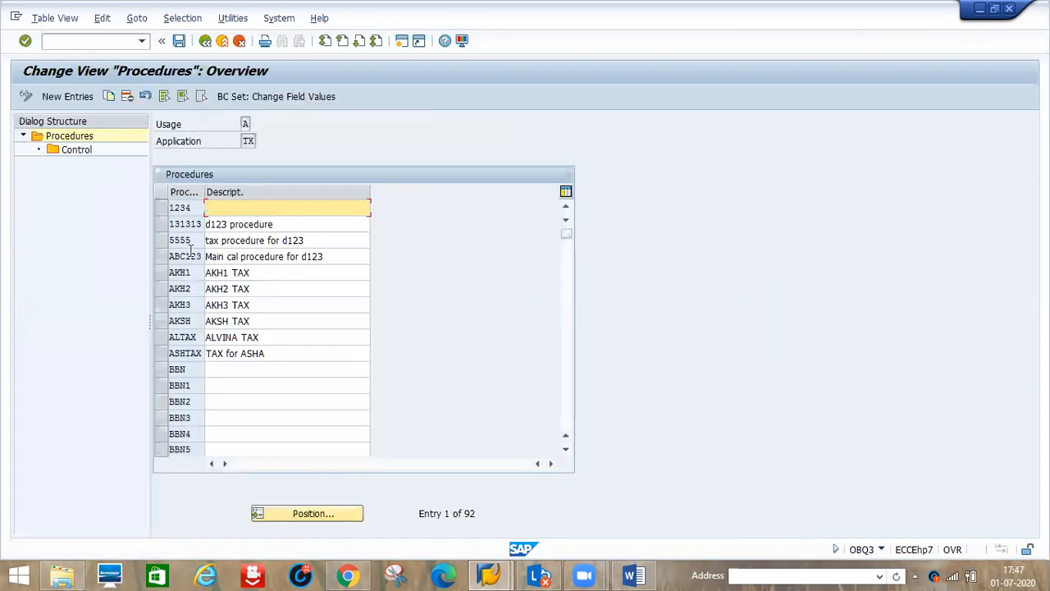
pyautogui.click(102, 43)
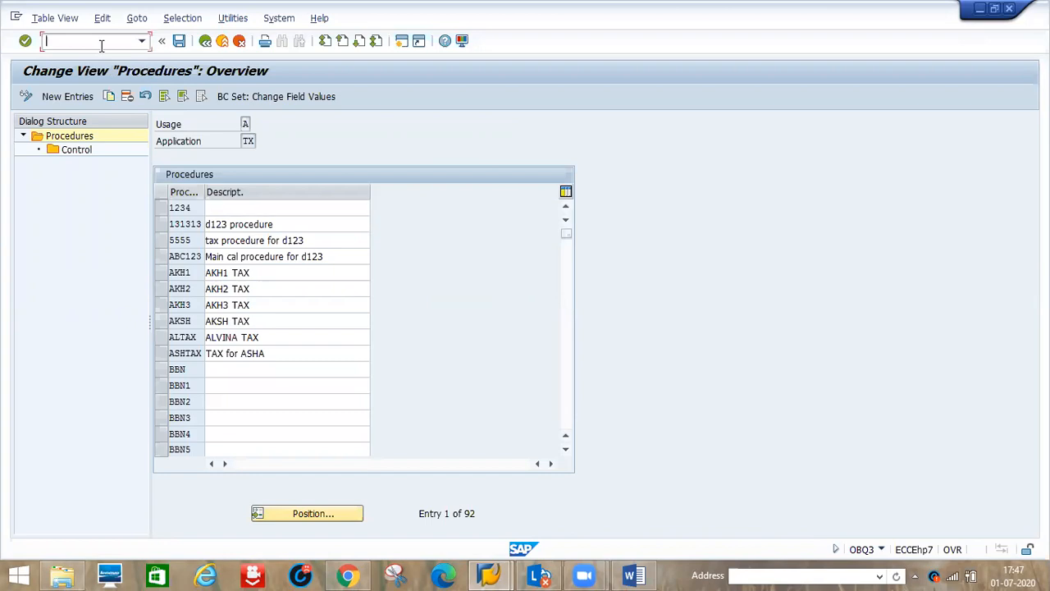
pyautogui.write('/nspro')
pyautogui.press('Return')
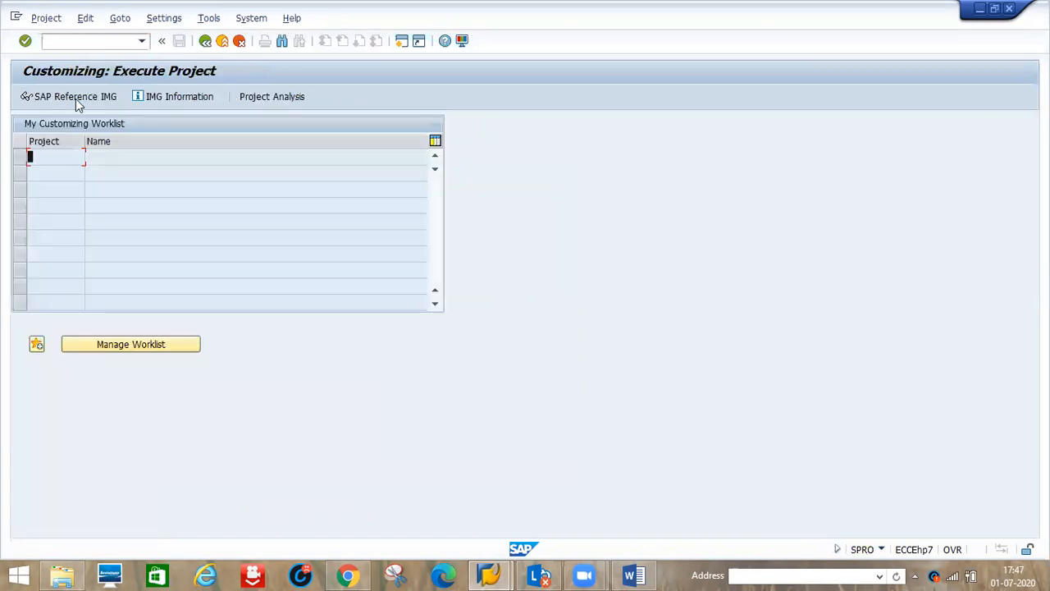
# - Open the Define Procedures activity of Check Calculation Procedure under Financial Accounting's Tax on Sales/Purchases basic settings in the SAP Reference IMG
pyautogui.click(76, 98)
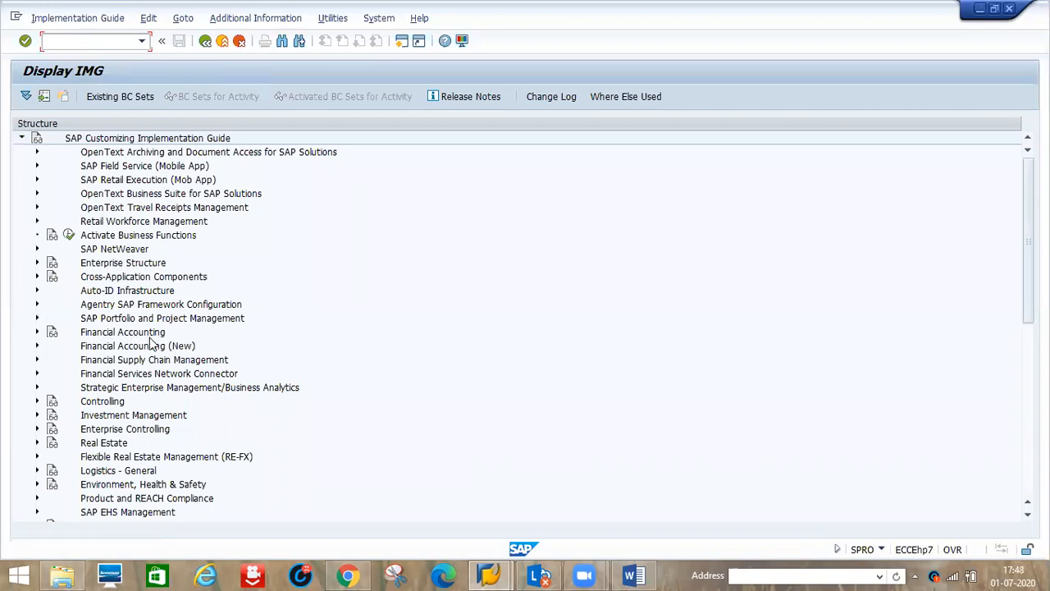
pyautogui.click(37, 338)
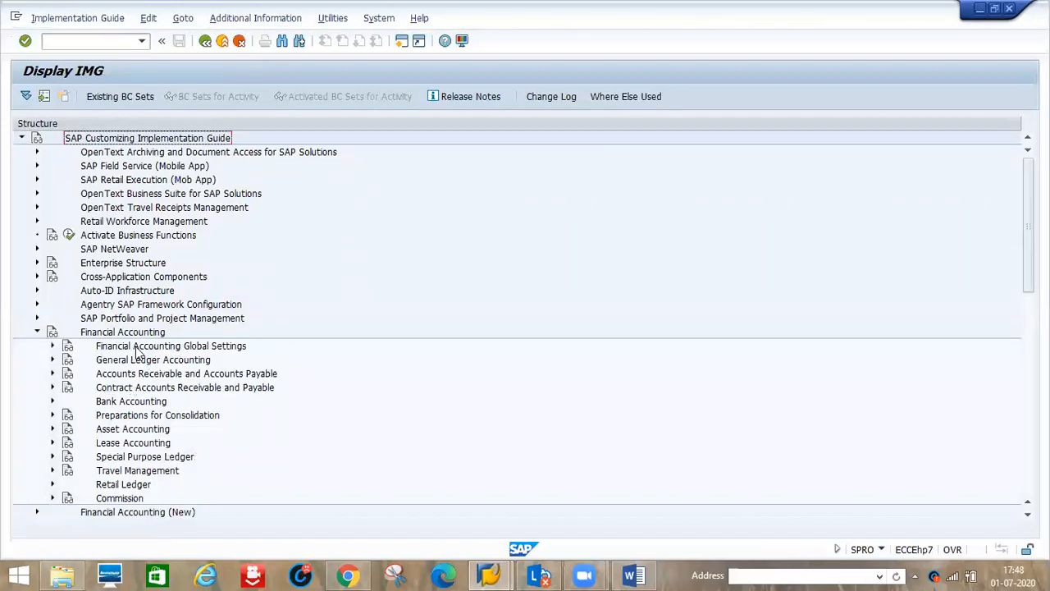
pyautogui.click(51, 346)
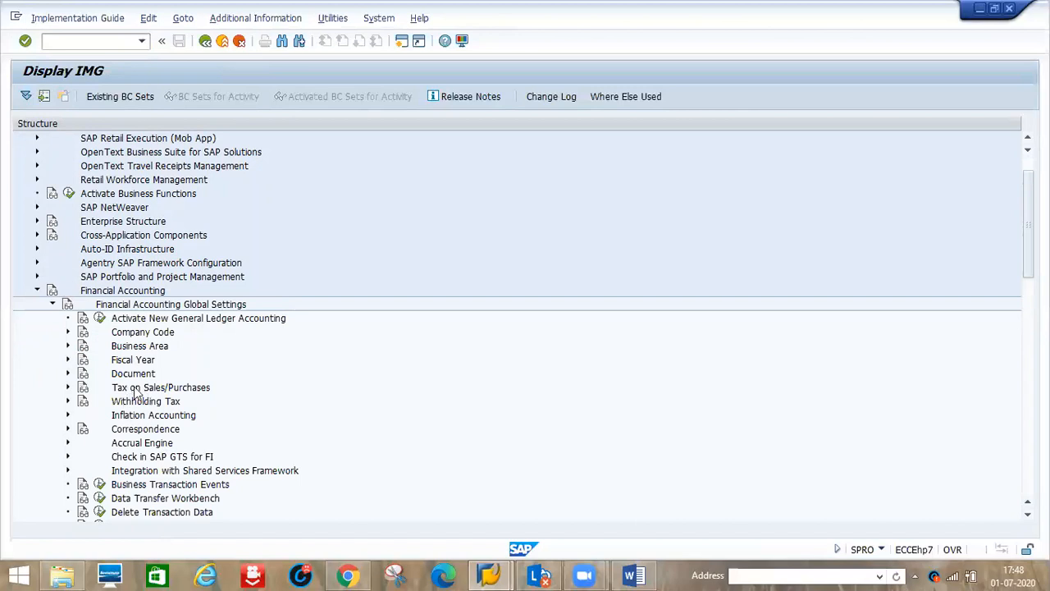
pyautogui.click(69, 389)
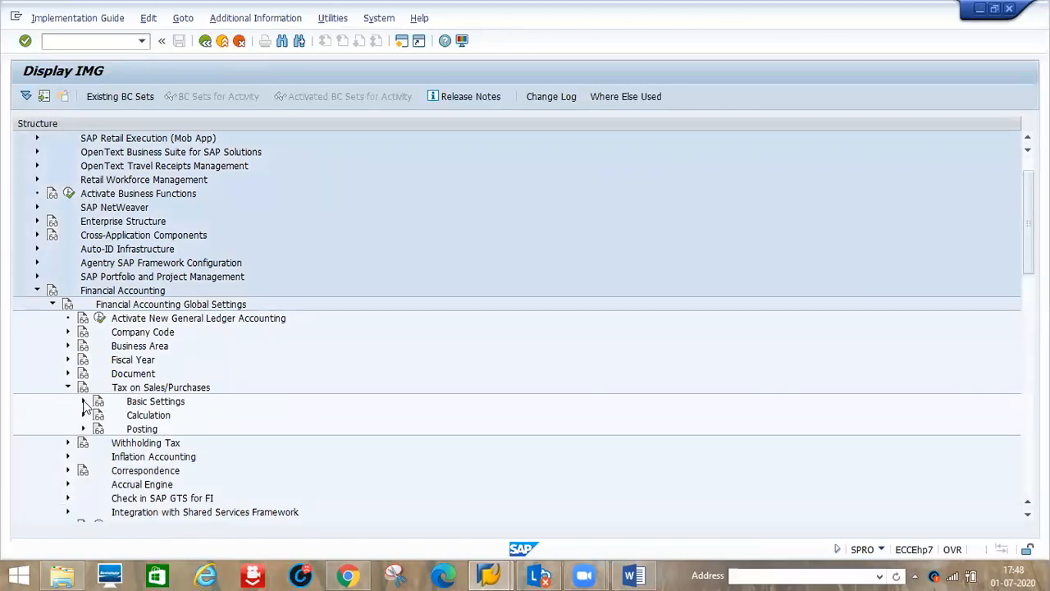
pyautogui.click(85, 403)
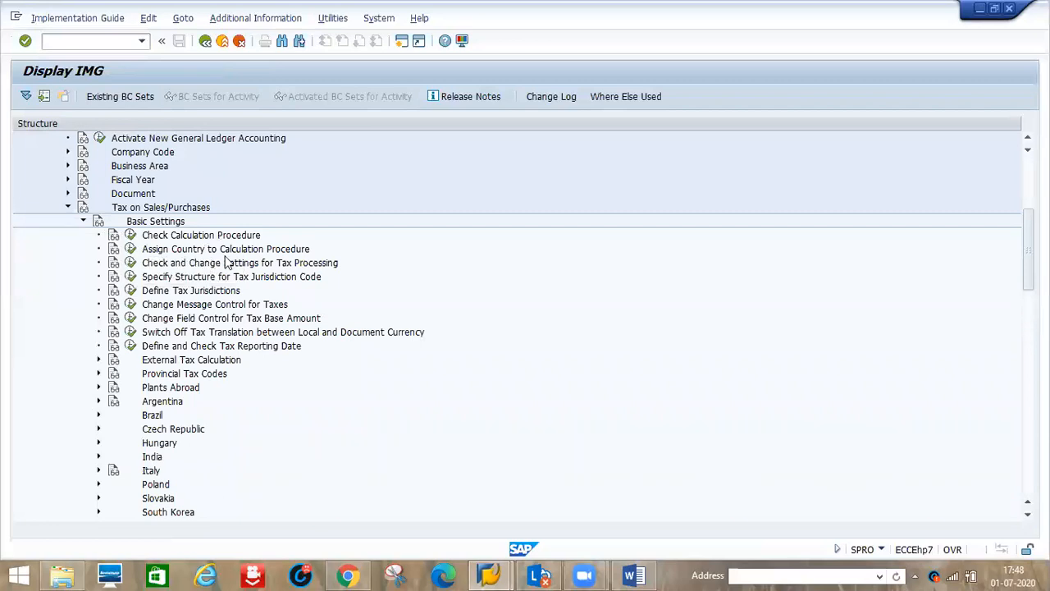
pyautogui.click(130, 235)
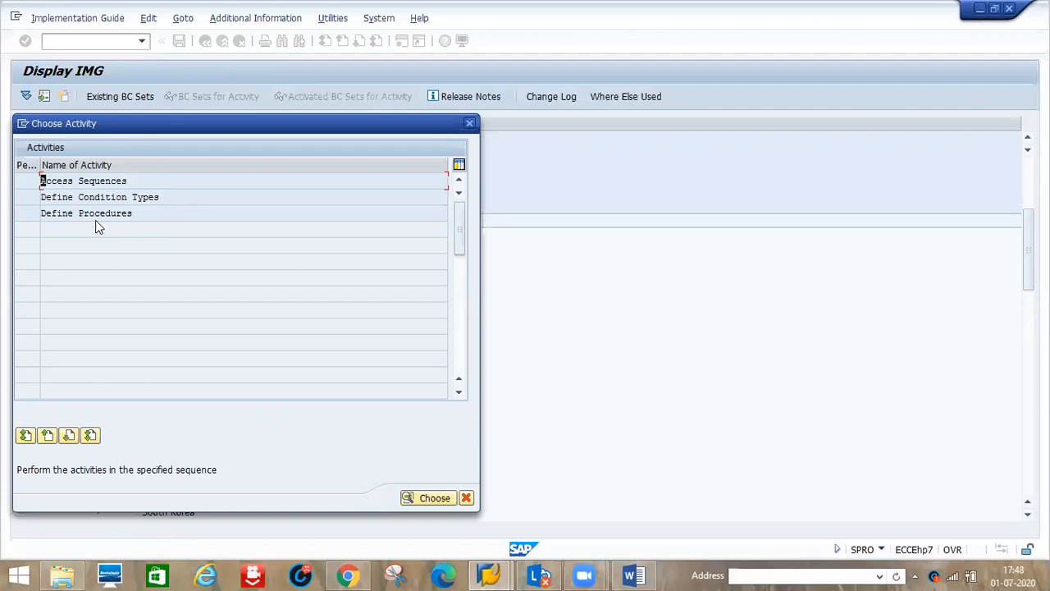
pyautogui.doubleClick(61, 216)
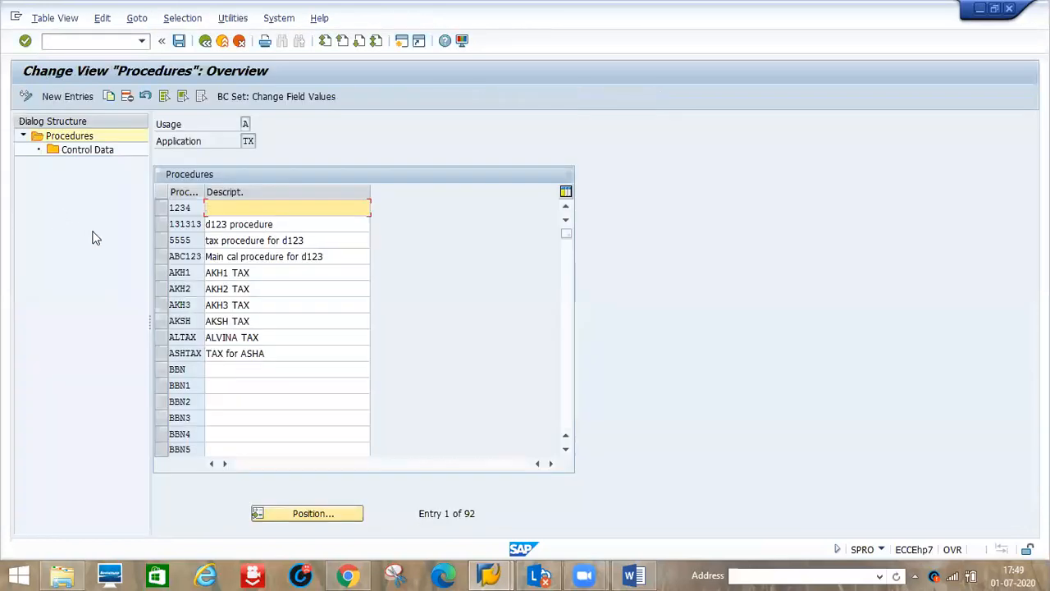
# - Start a new entry in the tax procedures overview with procedure code a12345
pyautogui.click(68, 97)
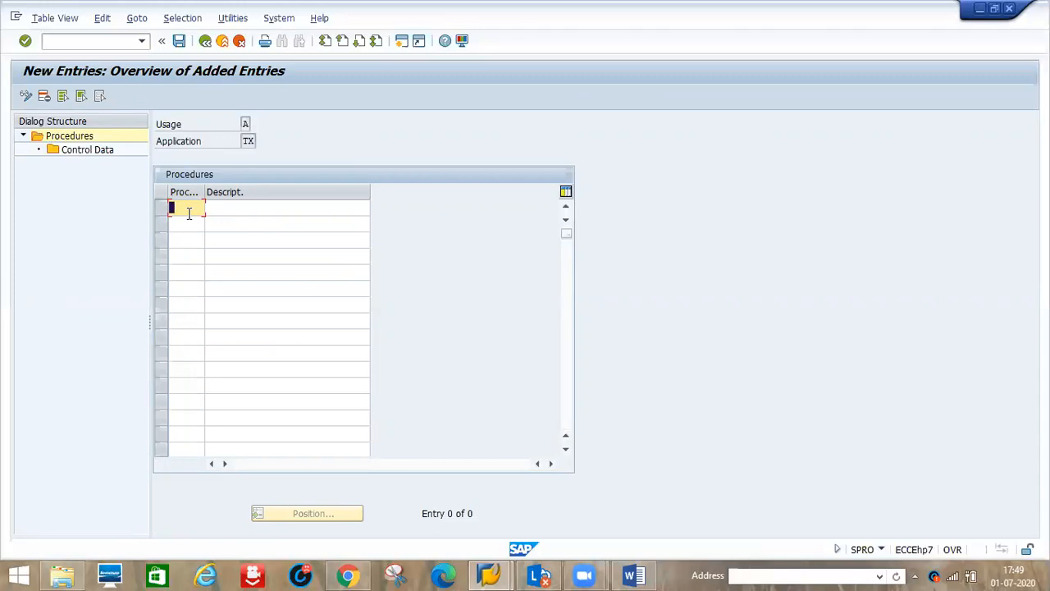
pyautogui.write('a12345')
pyautogui.press('Tab')
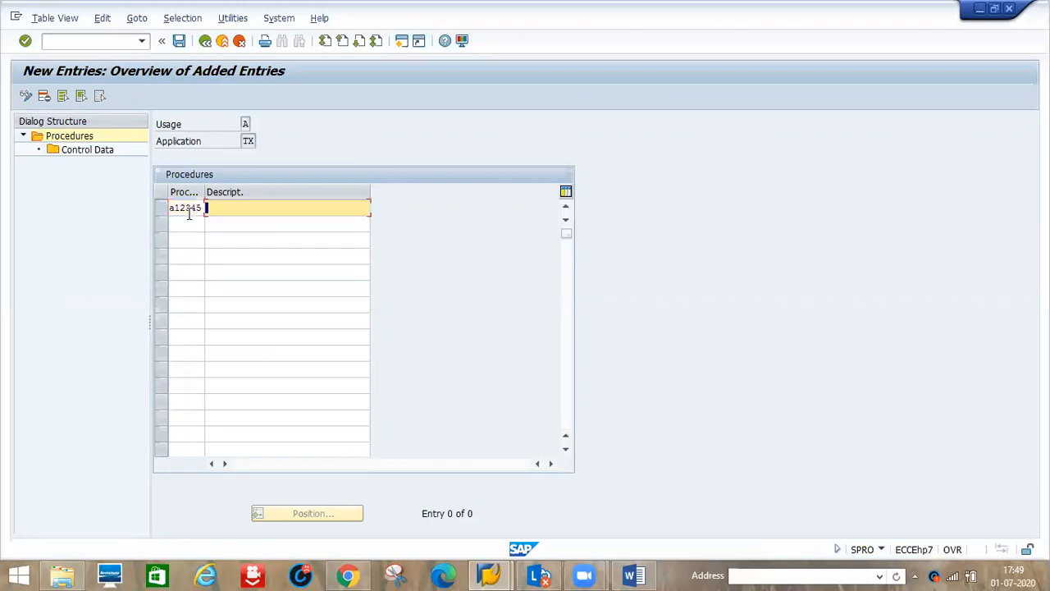
# - Describe procedure A12345 as "d123 tax code" and confirm the entry
pyautogui.click(232, 223)
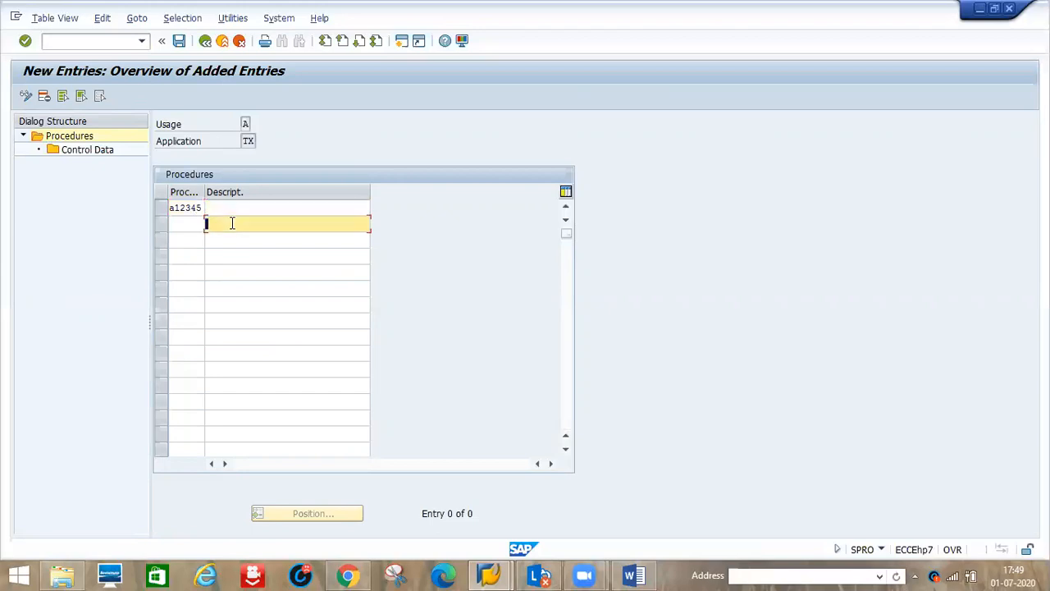
pyautogui.press('Up')
pyautogui.write('d')
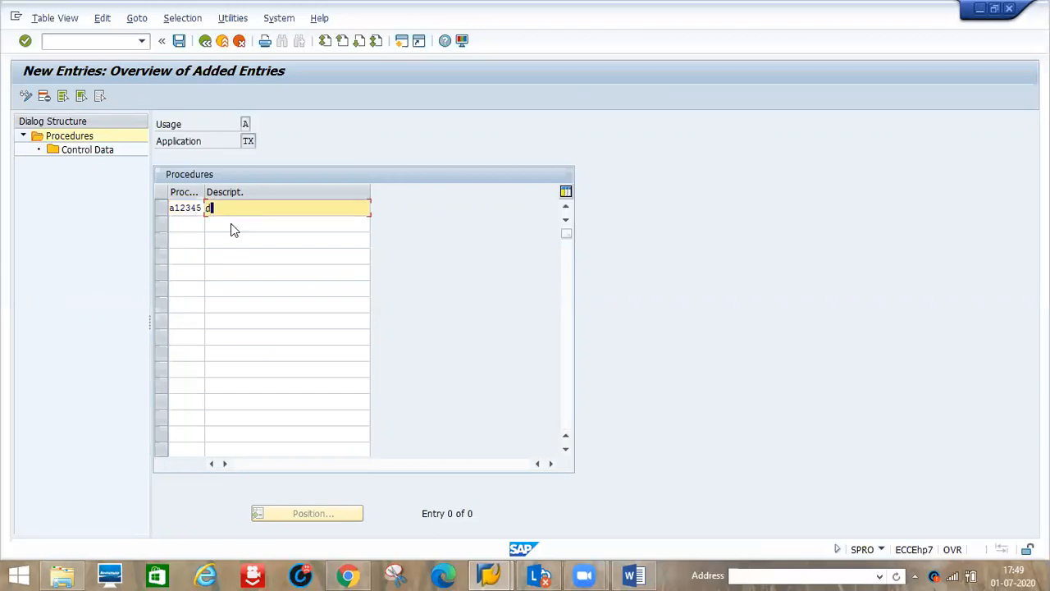
pyautogui.click(232, 222)
pyautogui.press('BackSpace')
pyautogui.press('BackSpace')
pyautogui.press('BackSpace')
pyautogui.press('BackSpace')
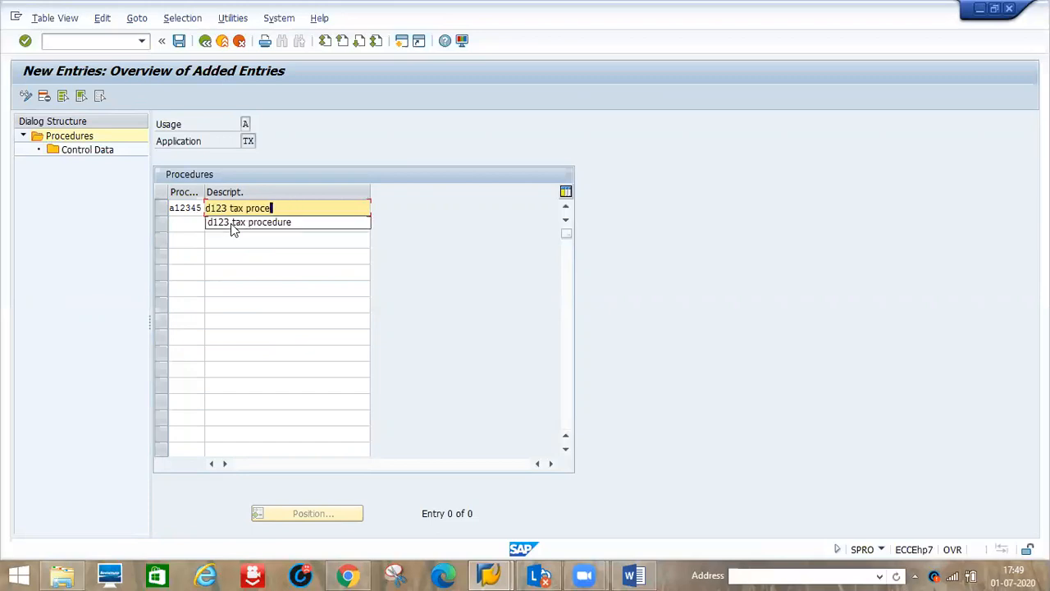
pyautogui.press('BackSpace')
pyautogui.press('BackSpace')
pyautogui.press('BackSpace')
pyautogui.press('BackSpace')
pyautogui.press('BackSpace')
pyautogui.write('code')
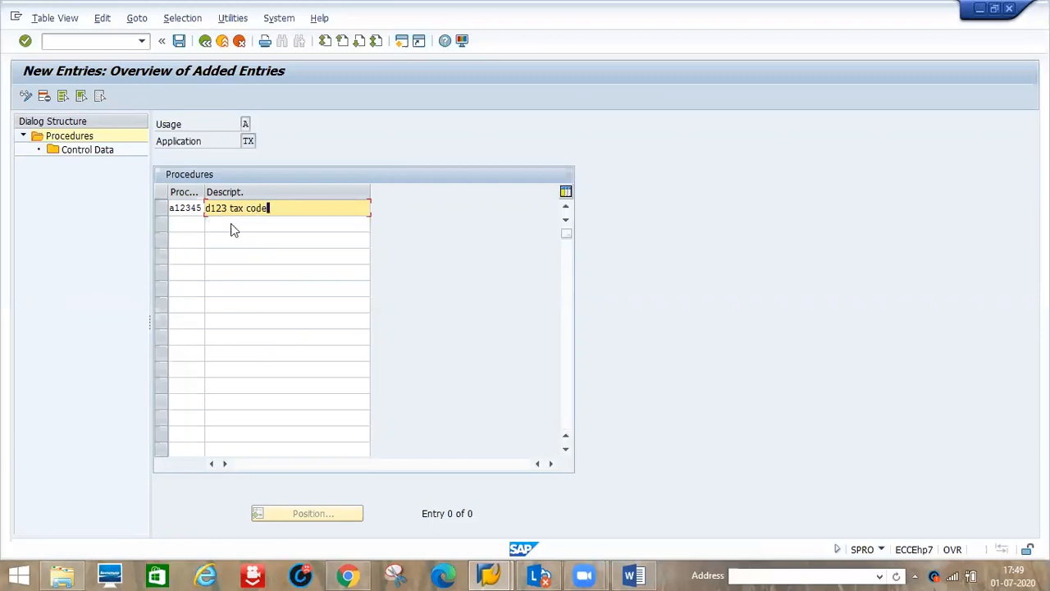
pyautogui.press('Return')
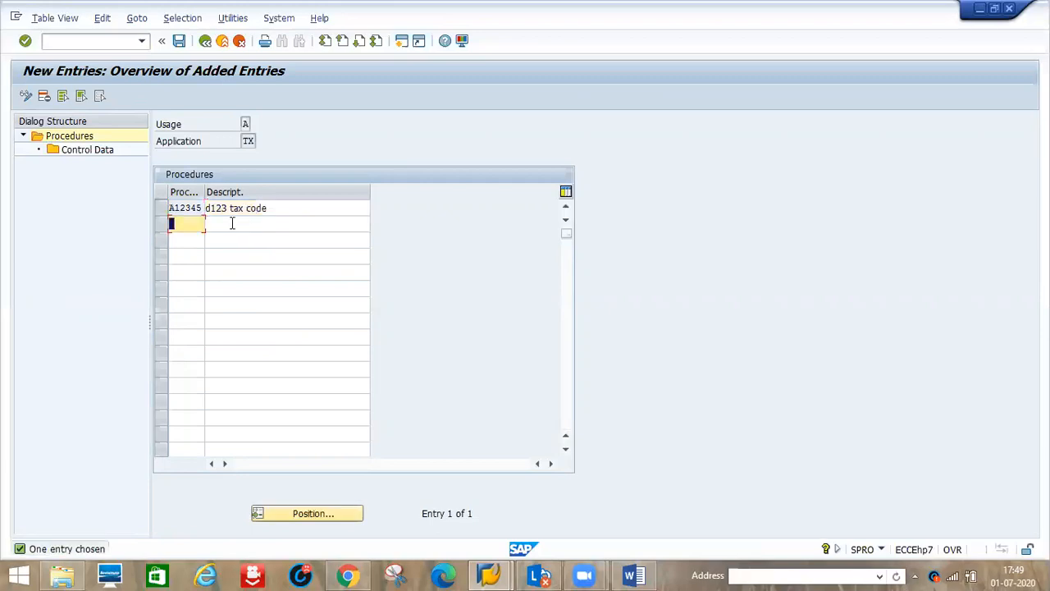
# - Open the control data of procedure A12345 and add a new entry for step 10 with condition type basb
pyautogui.click(163, 208)
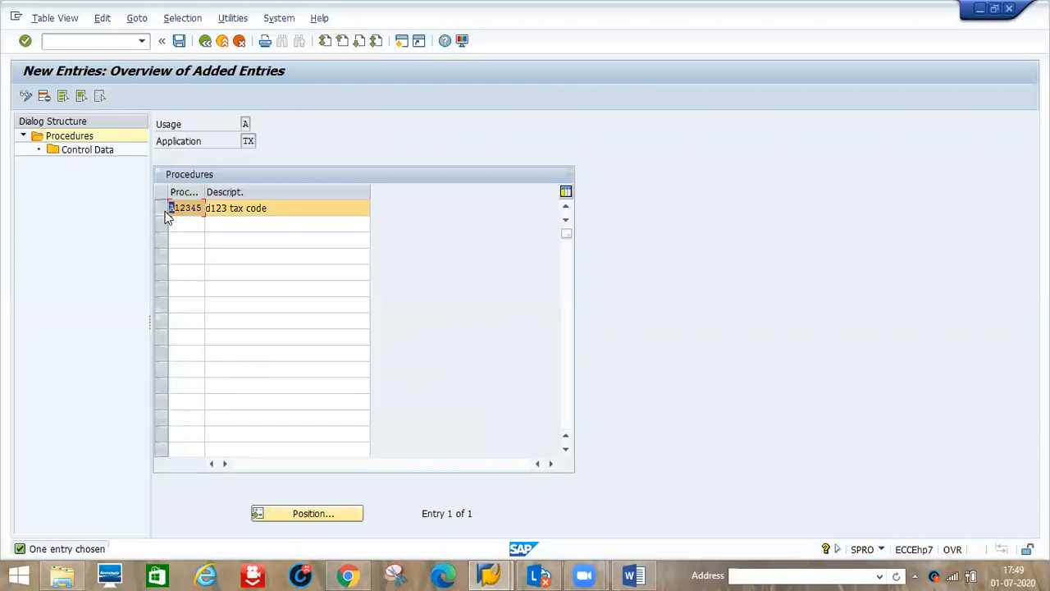
pyautogui.doubleClick(105, 156)
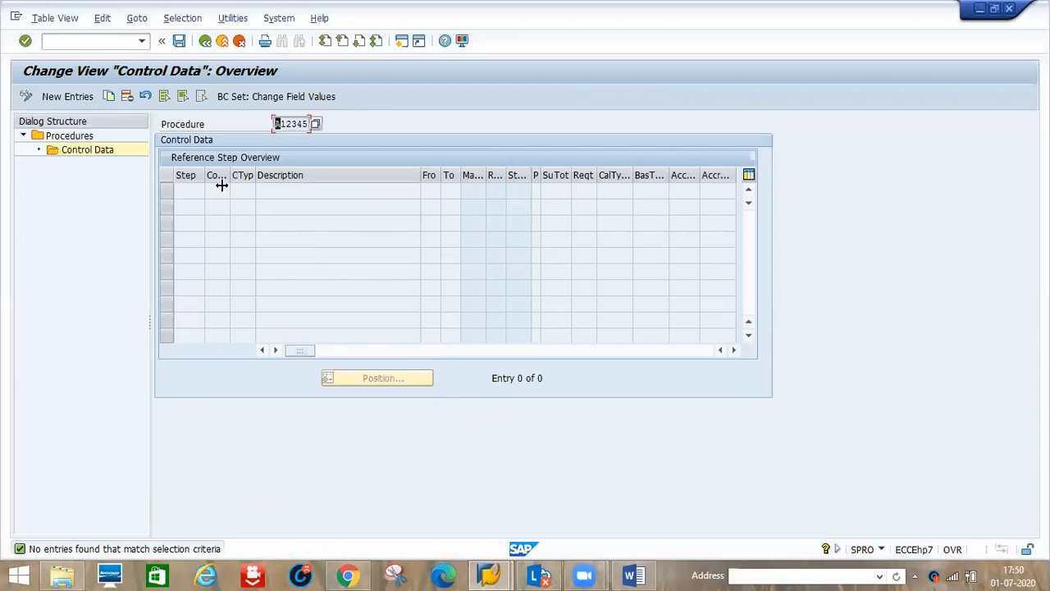
pyautogui.click(81, 98)
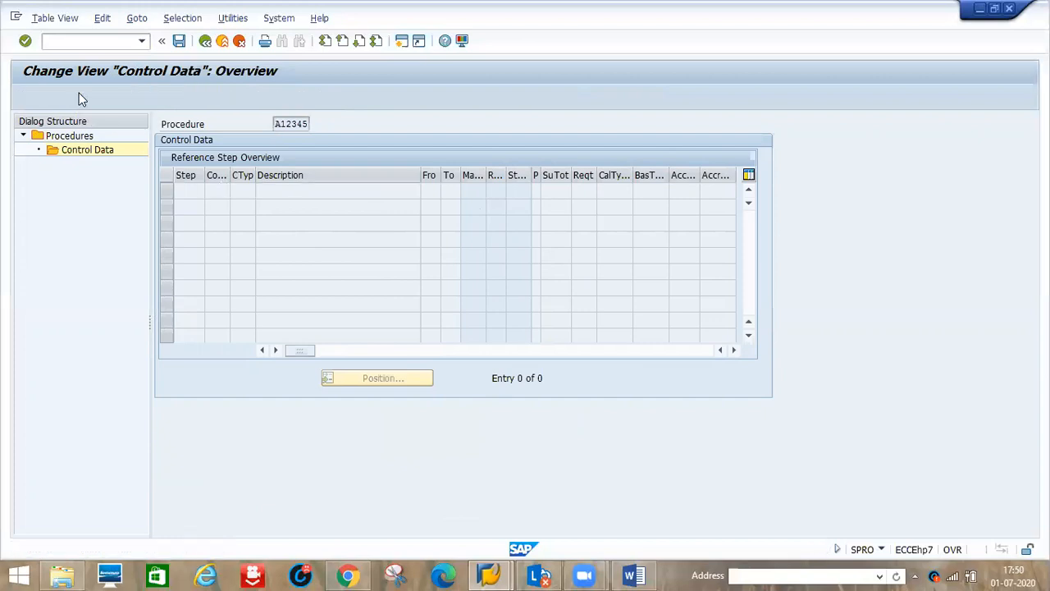
pyautogui.write('10')
pyautogui.press('Tab')
pyautogui.press('Tab')
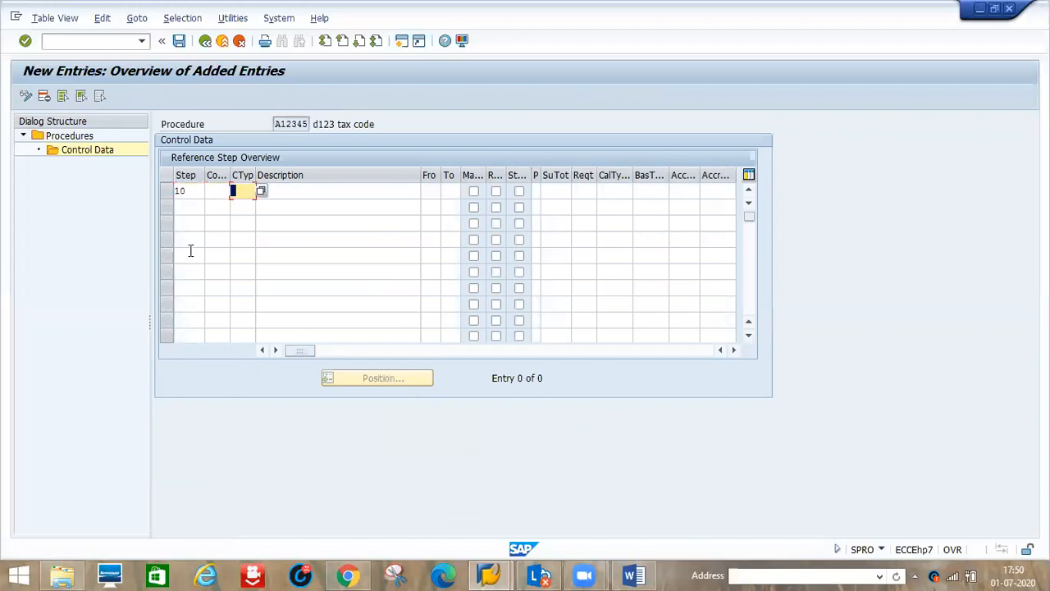
pyautogui.press('space')
pyautogui.write('b')
pyautogui.press('BackSpace')
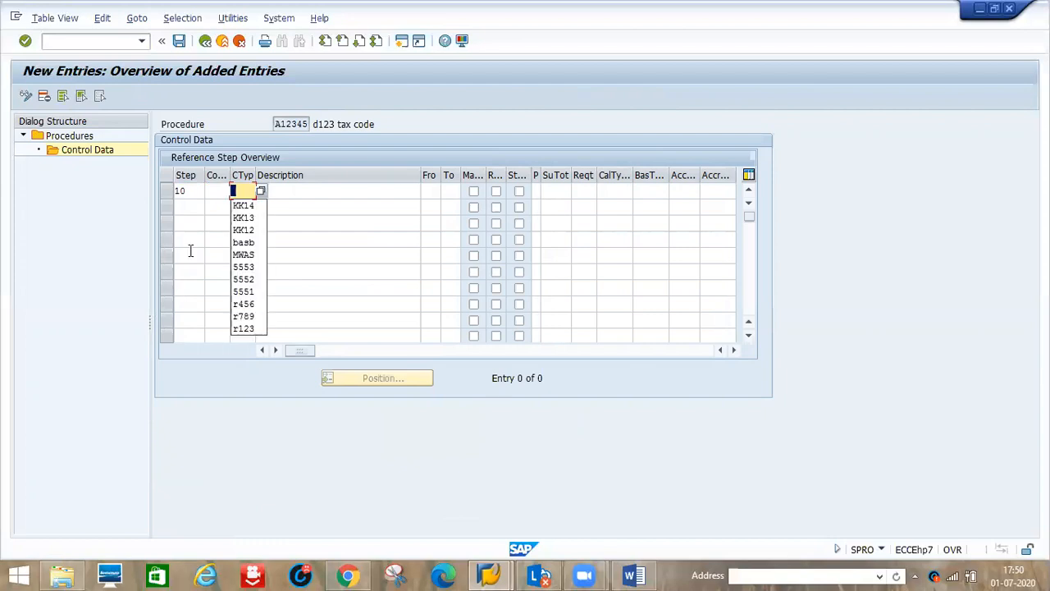
pyautogui.write('ba')
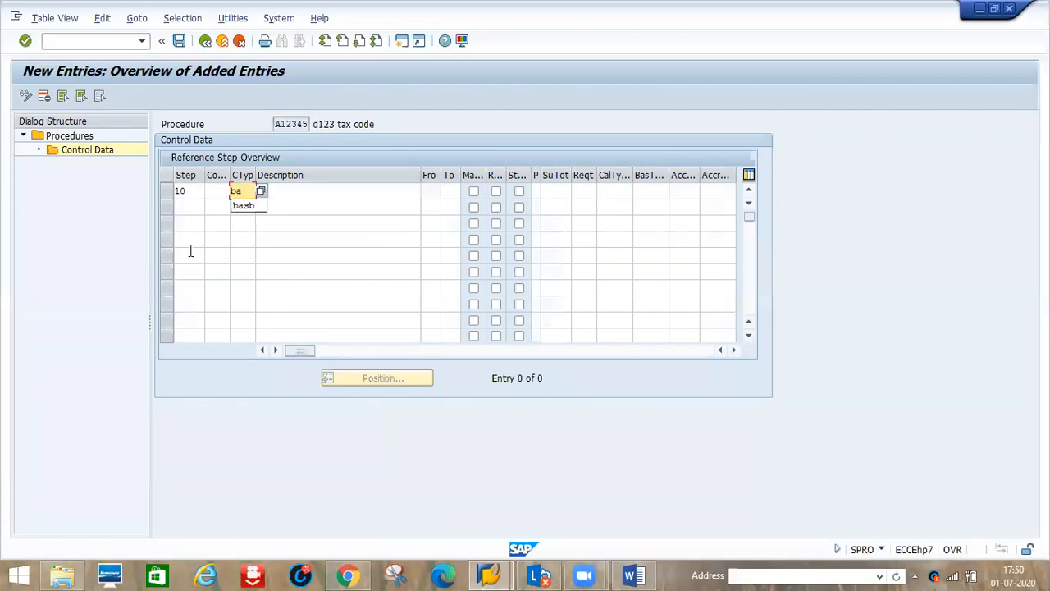
pyautogui.click(244, 205)
# - Add step 20 to the control data with condition type MWAS, calculated from step 10
pyautogui.click(187, 203)
pyautogui.write('20')
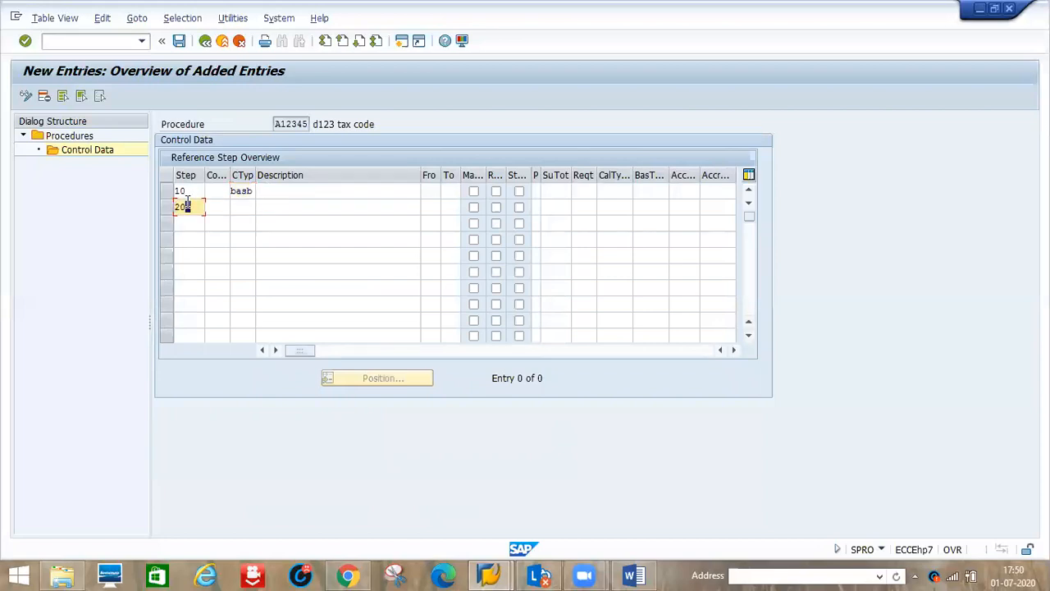
pyautogui.press('Tab')
pyautogui.press('Tab')
pyautogui.write('w')
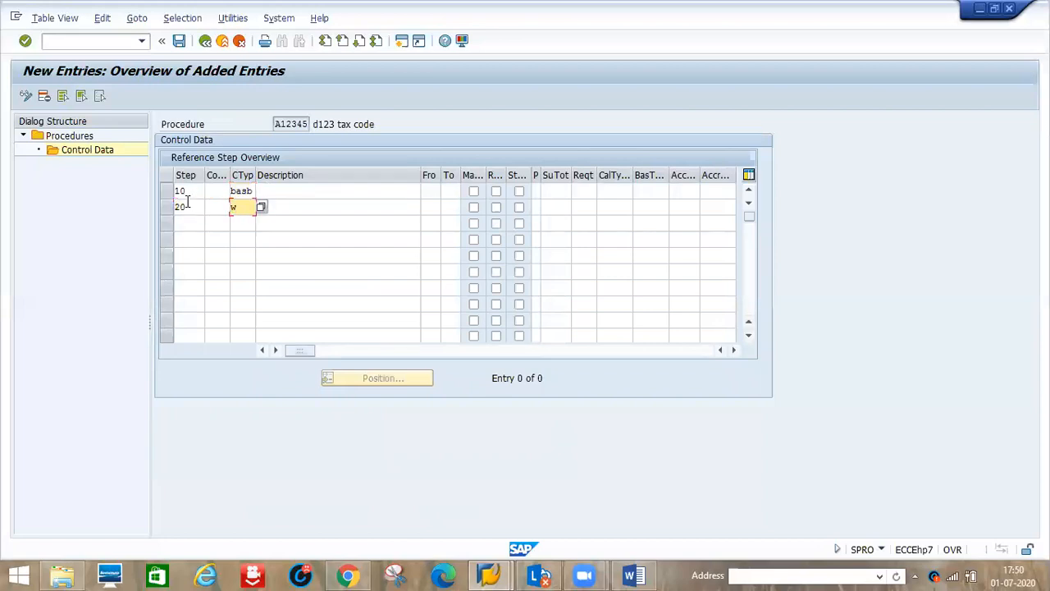
pyautogui.press('BackSpace')
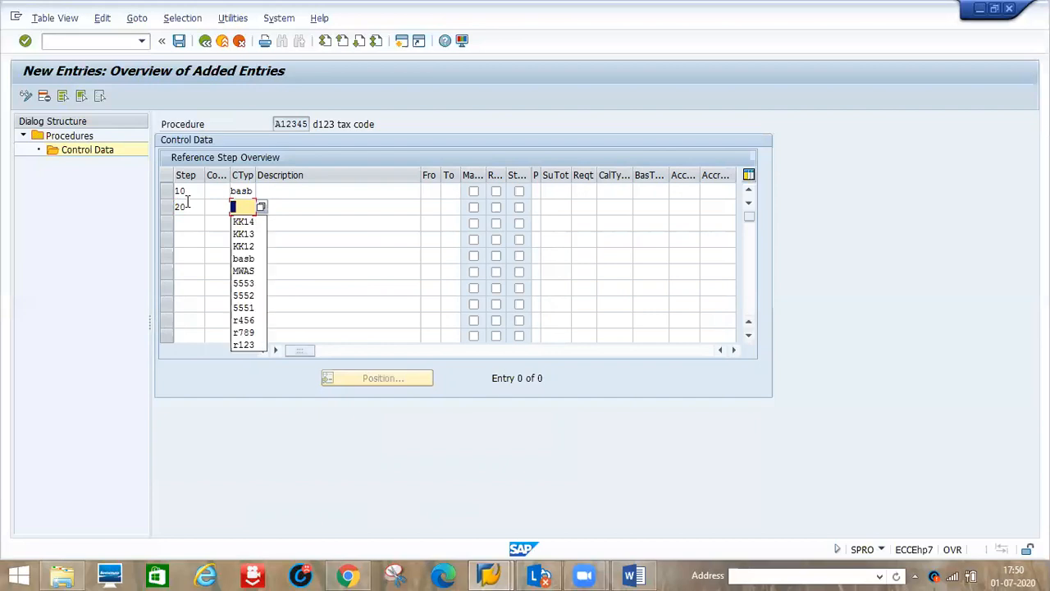
pyautogui.click(236, 272)
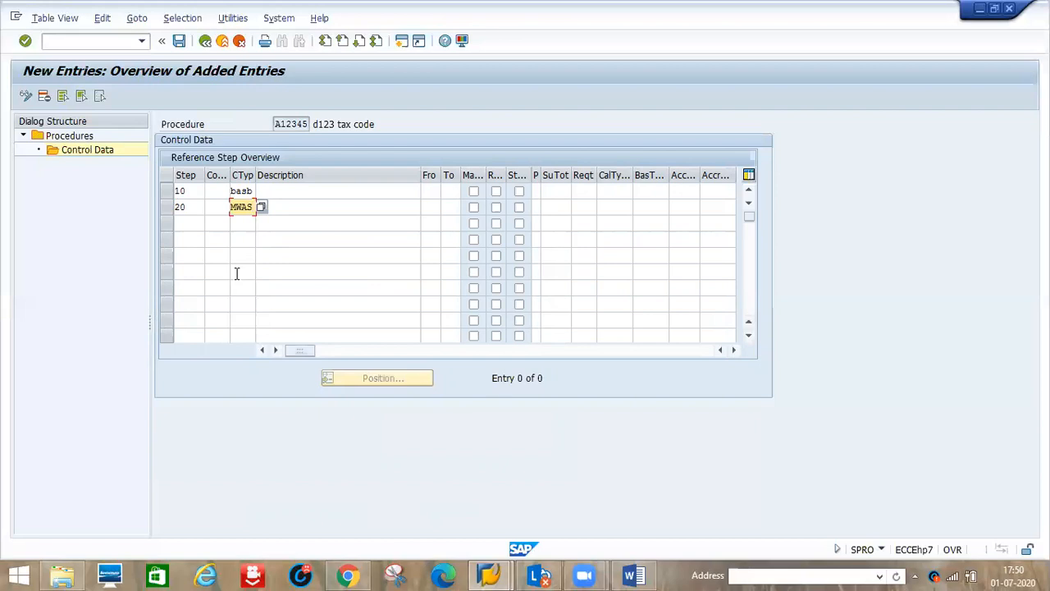
pyautogui.press('Tab')
pyautogui.press('Tab')
pyautogui.write('10')
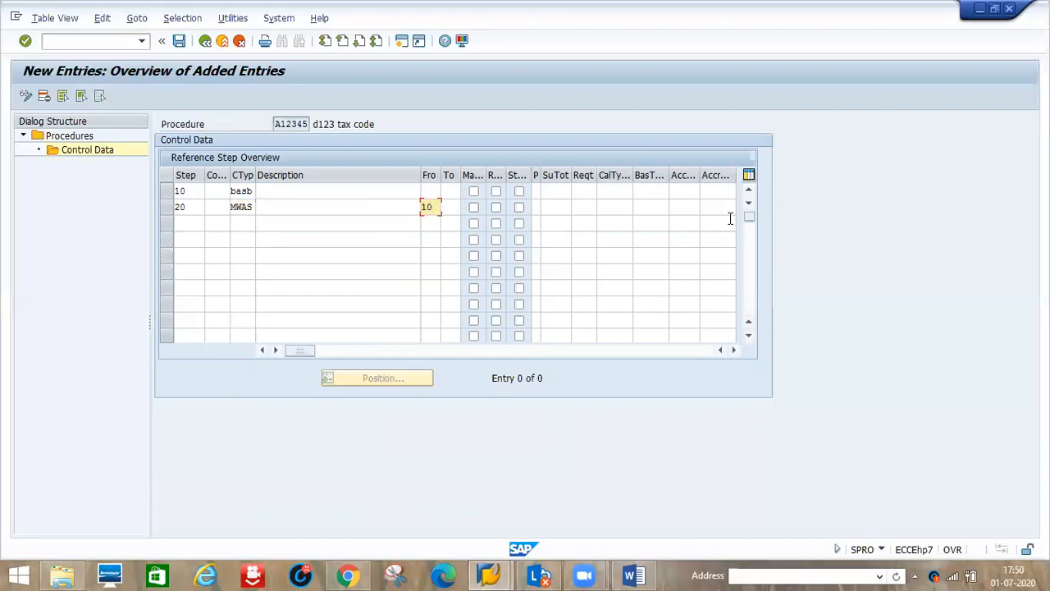
# - Assign account key VST and accruals key VS1 to step 20, and confirm the control data entries
pyautogui.click(680, 206)
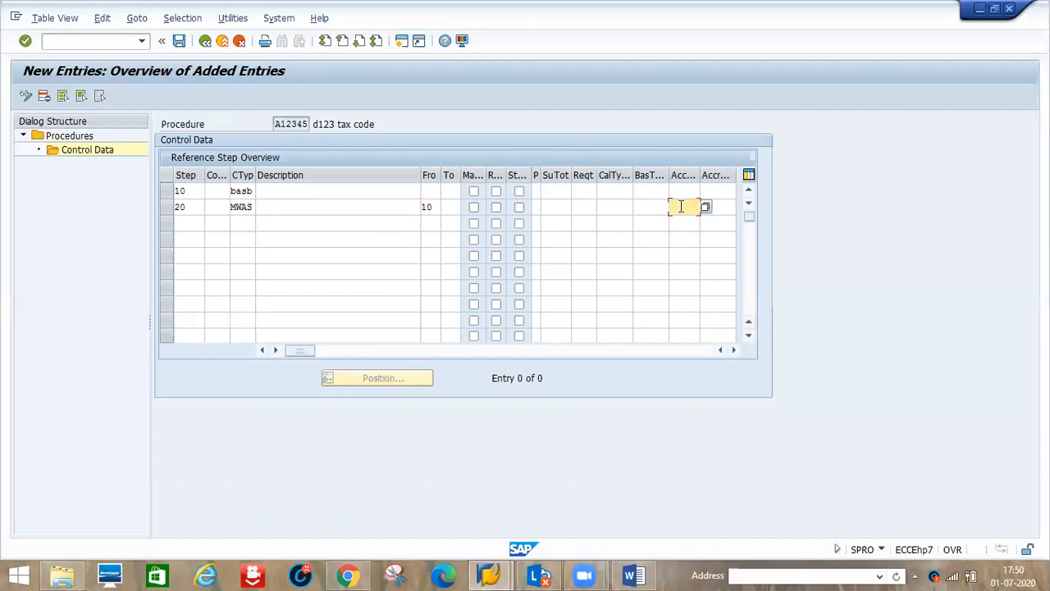
pyautogui.write('vs')
pyautogui.press('Tab')
pyautogui.write('vs1')
pyautogui.press('Return')
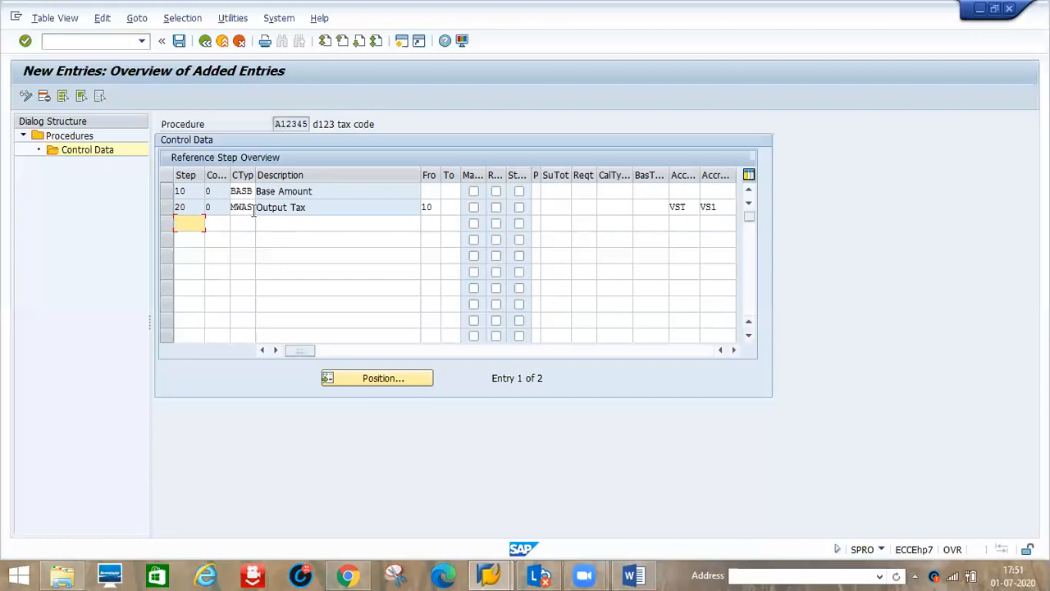
# - Look through the available condition types for step 20 and pick MWAS, Output Tax
pyautogui.click(251, 209)
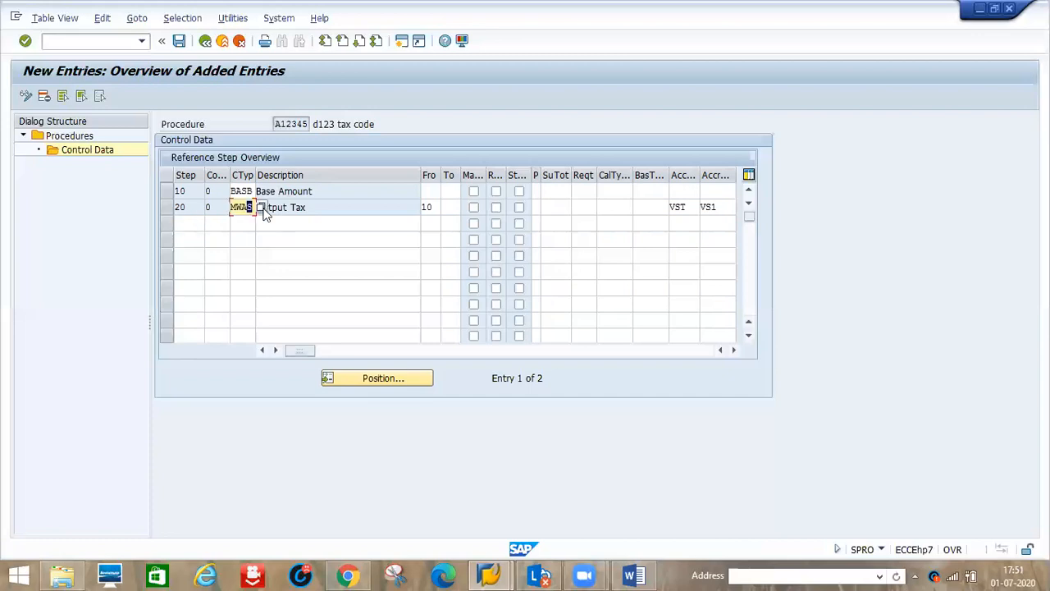
pyautogui.click(263, 210)
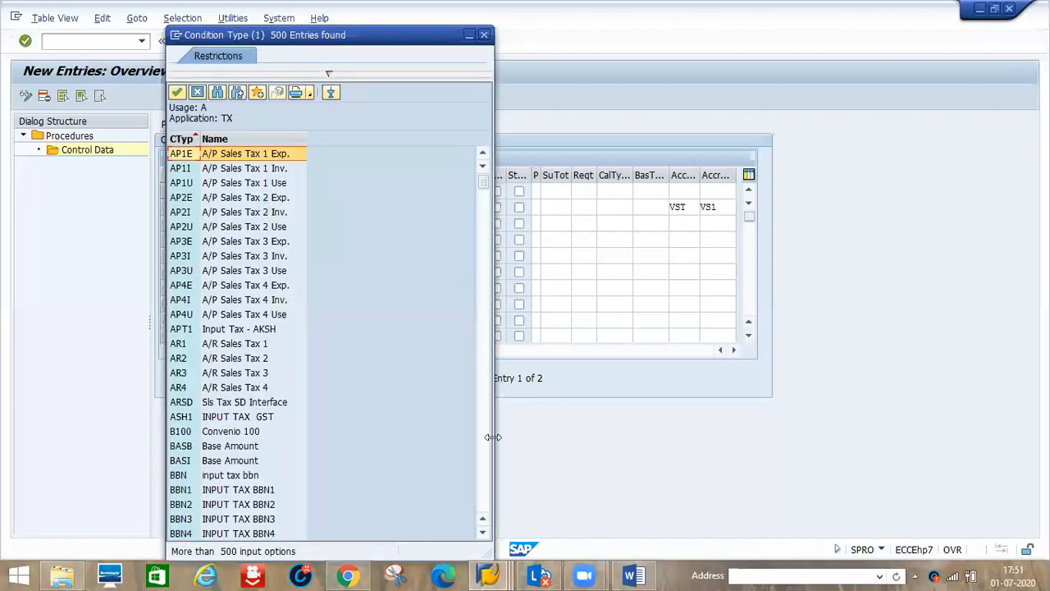
pyautogui.scroll(-6, 477, 438)
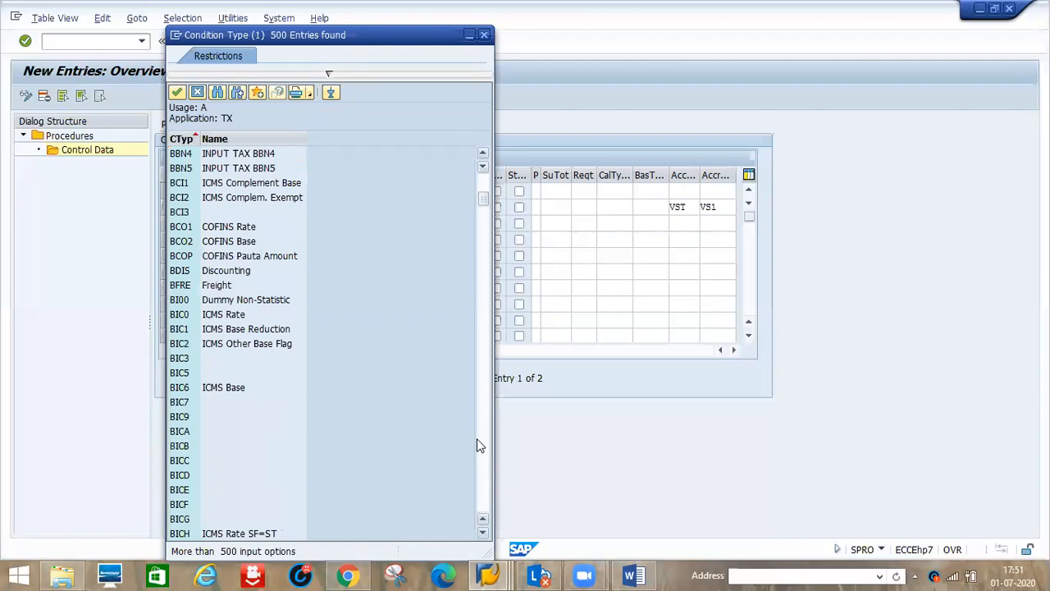
pyautogui.scroll(-15, 479, 445)
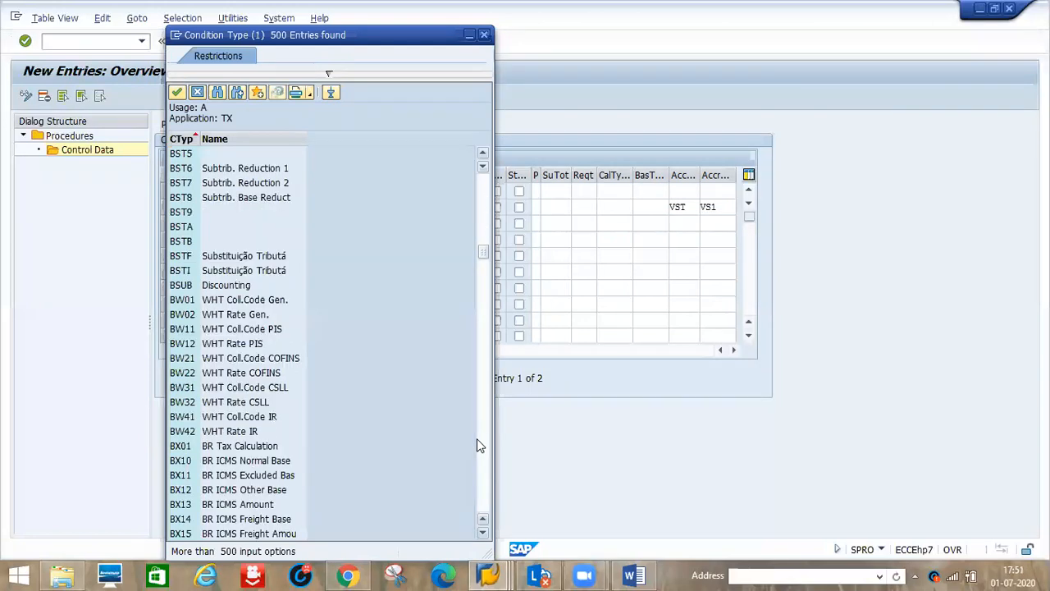
pyautogui.scroll(-8, 479, 446)
pyautogui.scroll(-20, 479, 445)
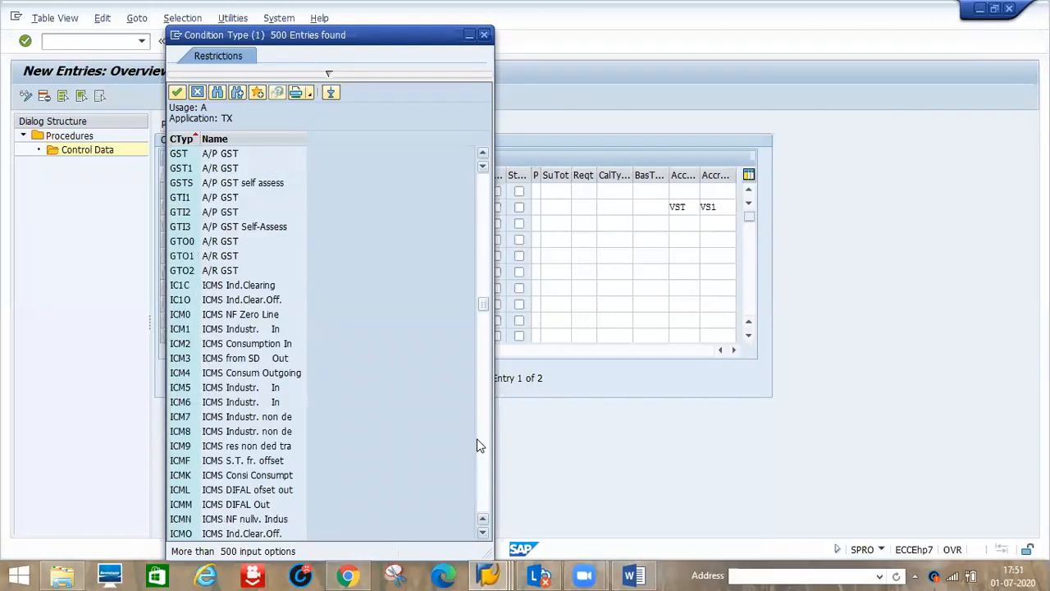
pyautogui.scroll(-9, 480, 451)
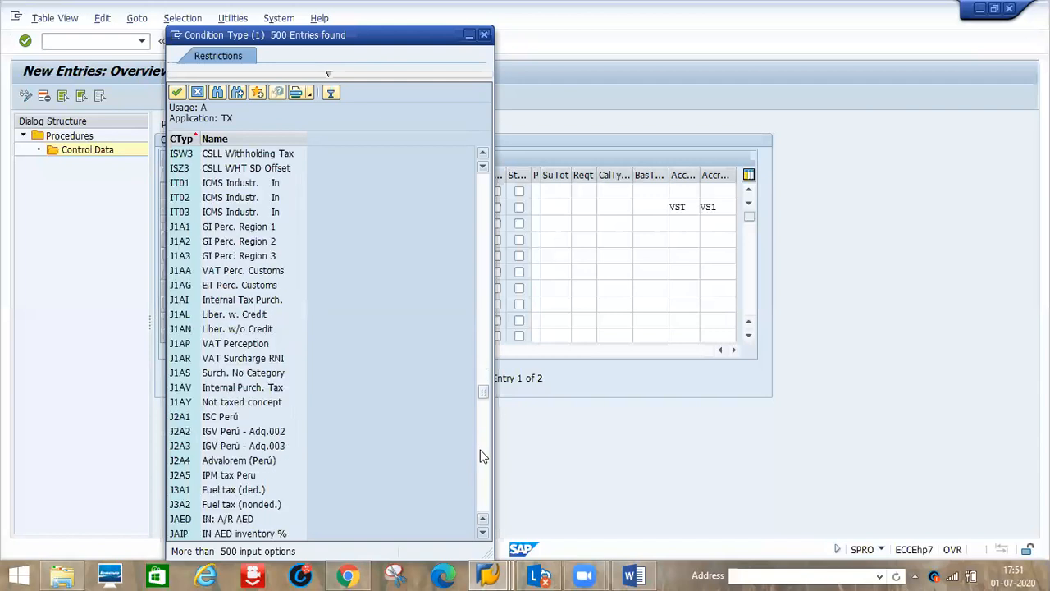
pyautogui.scroll(-18, 480, 450)
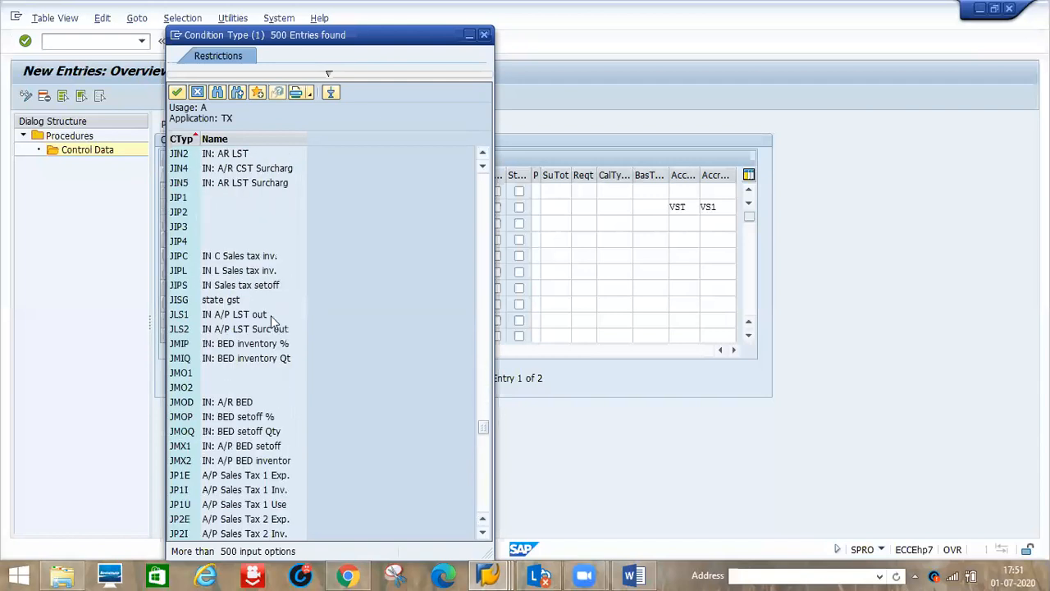
pyautogui.click(484, 491)
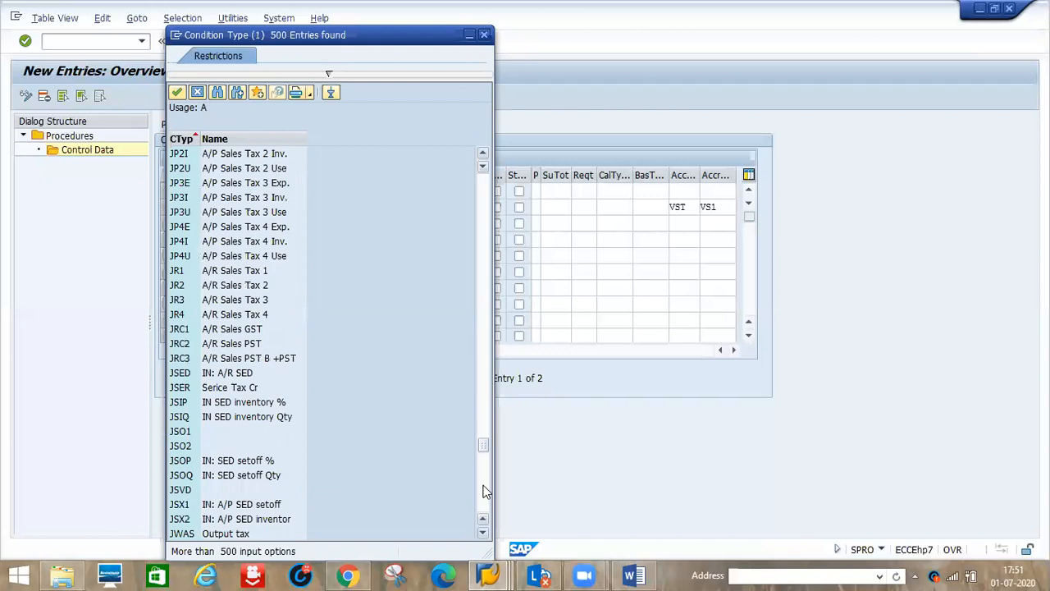
pyautogui.click(484, 490)
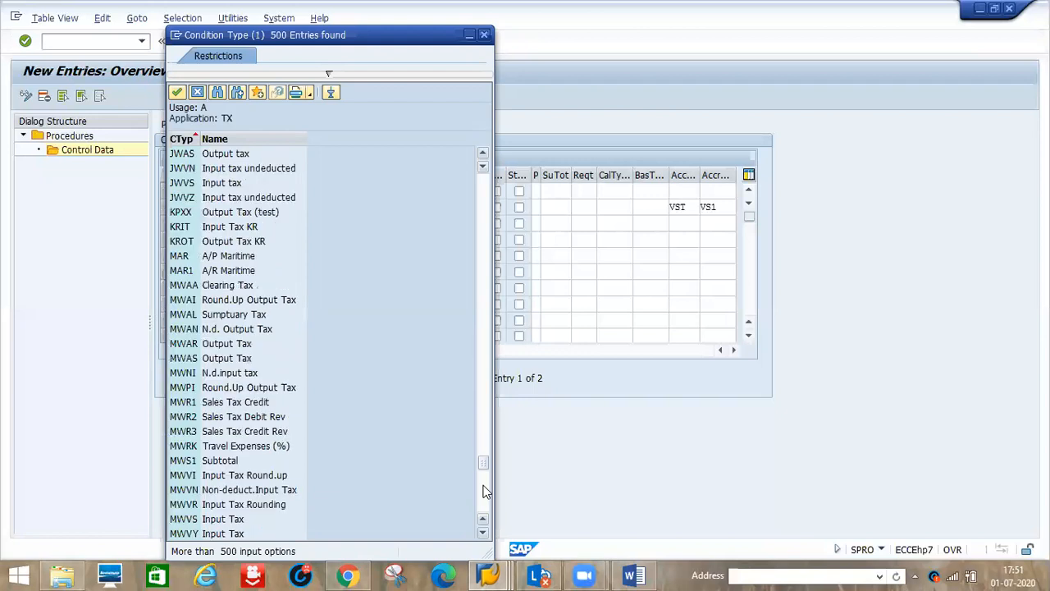
pyautogui.click(206, 365)
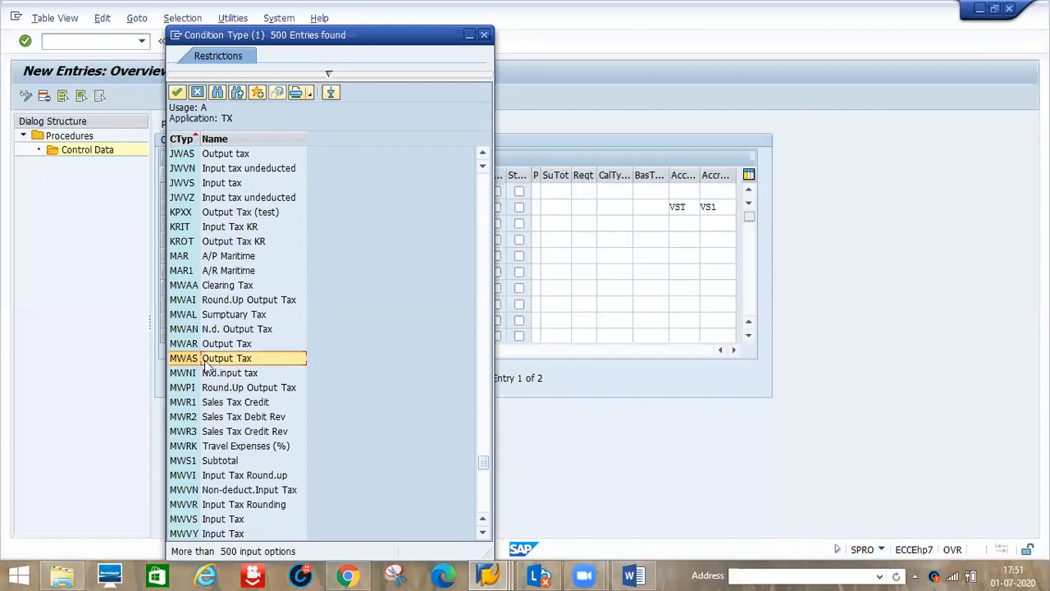
pyautogui.doubleClick(204, 359)
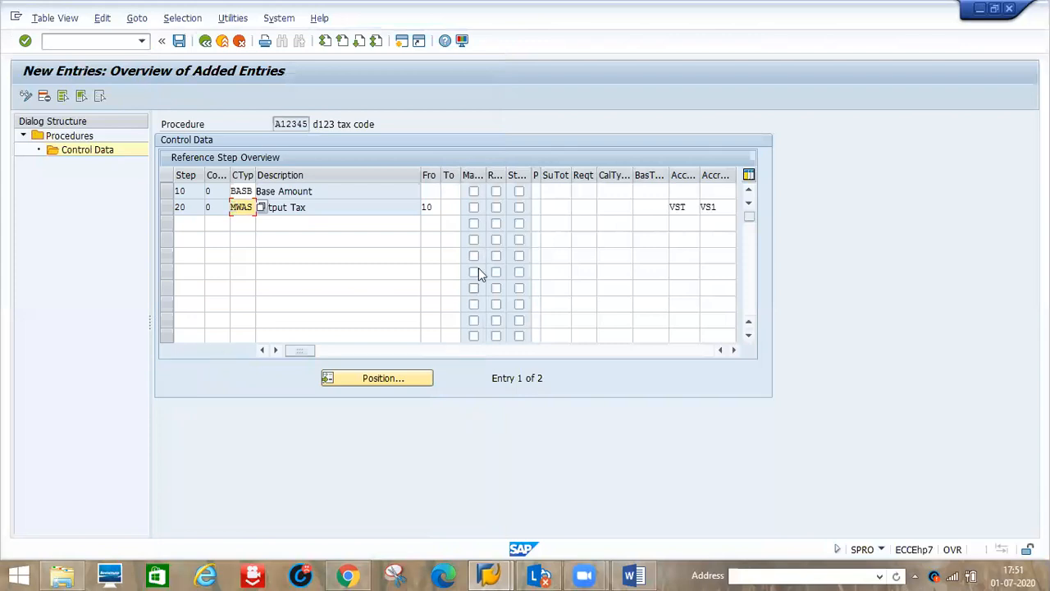
# - Browse the available account keys for step 20 and find VST, Input tax
pyautogui.click(680, 208)
pyautogui.press('F4')
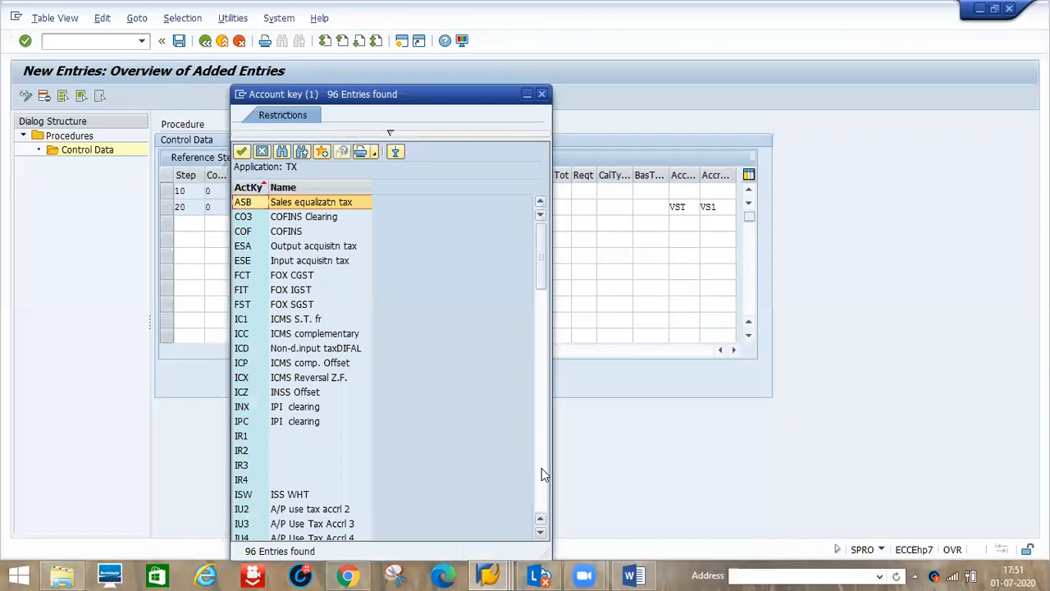
pyautogui.click(542, 474)
pyautogui.click(541, 475)
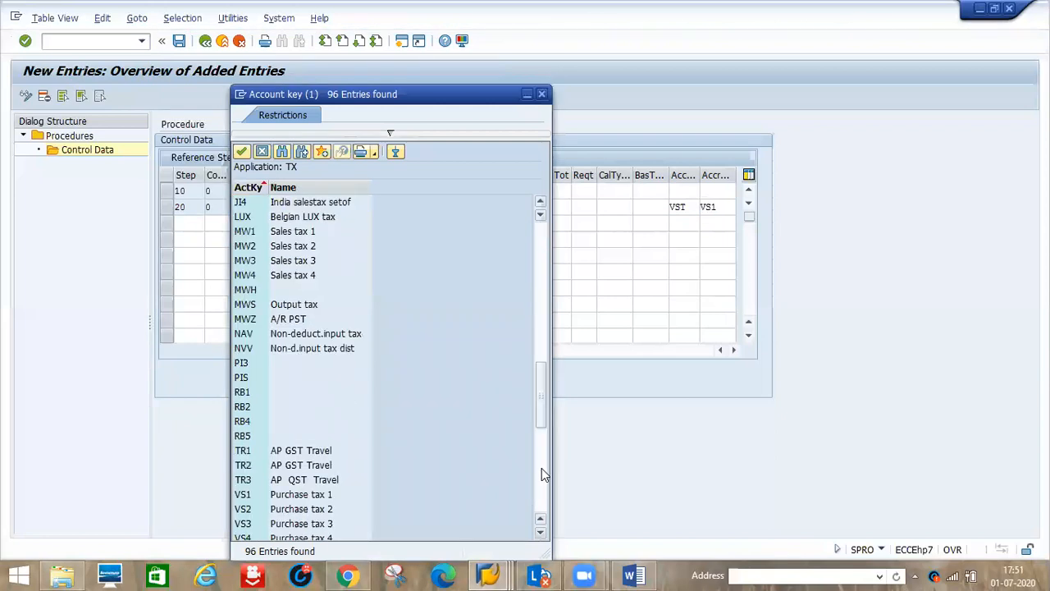
pyautogui.click(541, 475)
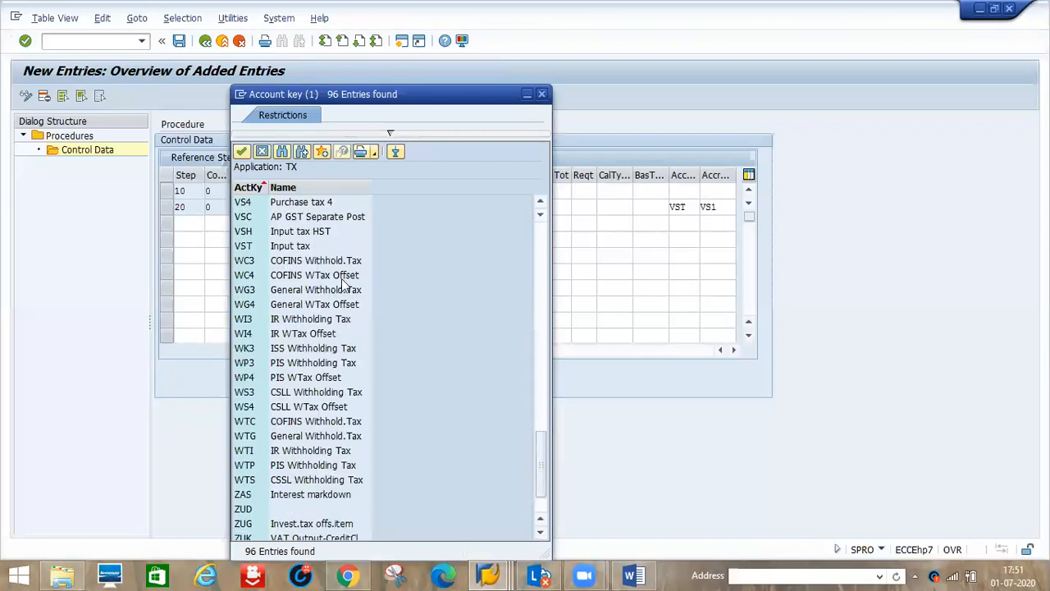
pyautogui.click(291, 248)
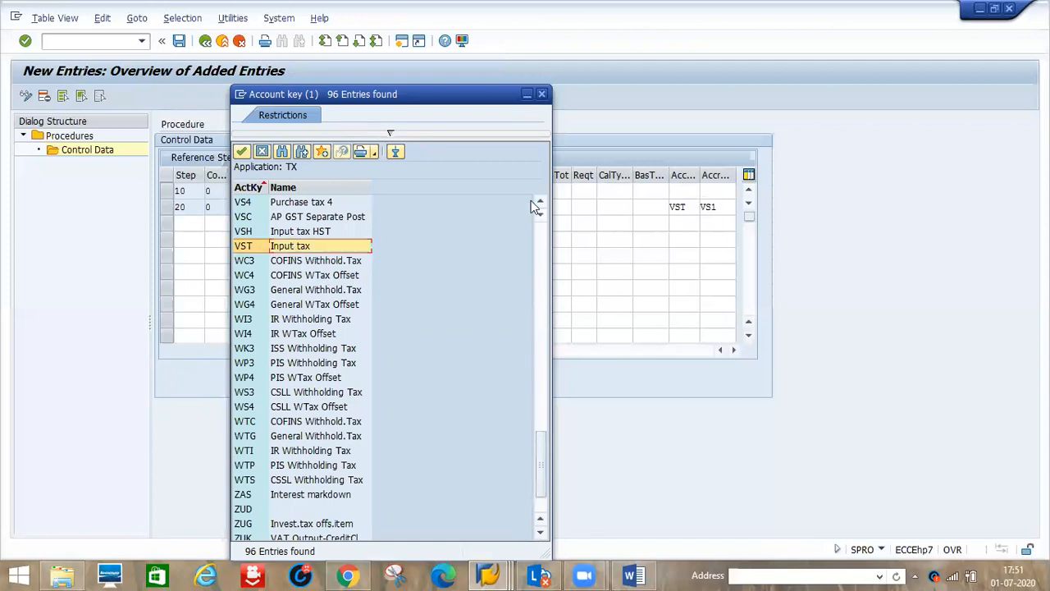
# - Compare account key VS1, Purchase tax 1, with VST, and close the account key list without choosing one
pyautogui.click(539, 203)
pyautogui.click(540, 203)
pyautogui.click(539, 202)
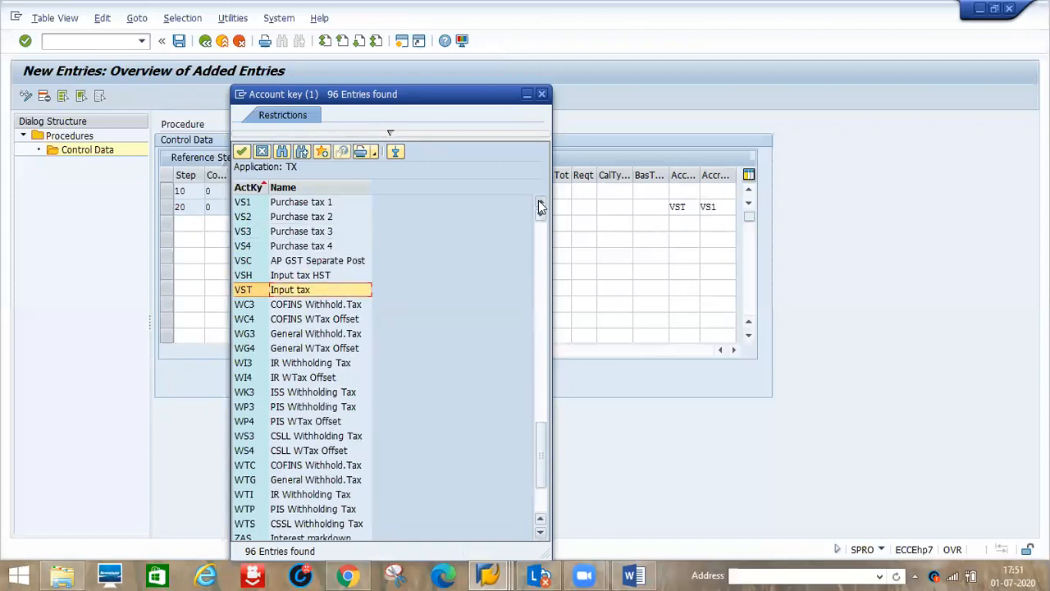
pyautogui.click(540, 203)
pyautogui.click(539, 203)
pyautogui.click(321, 235)
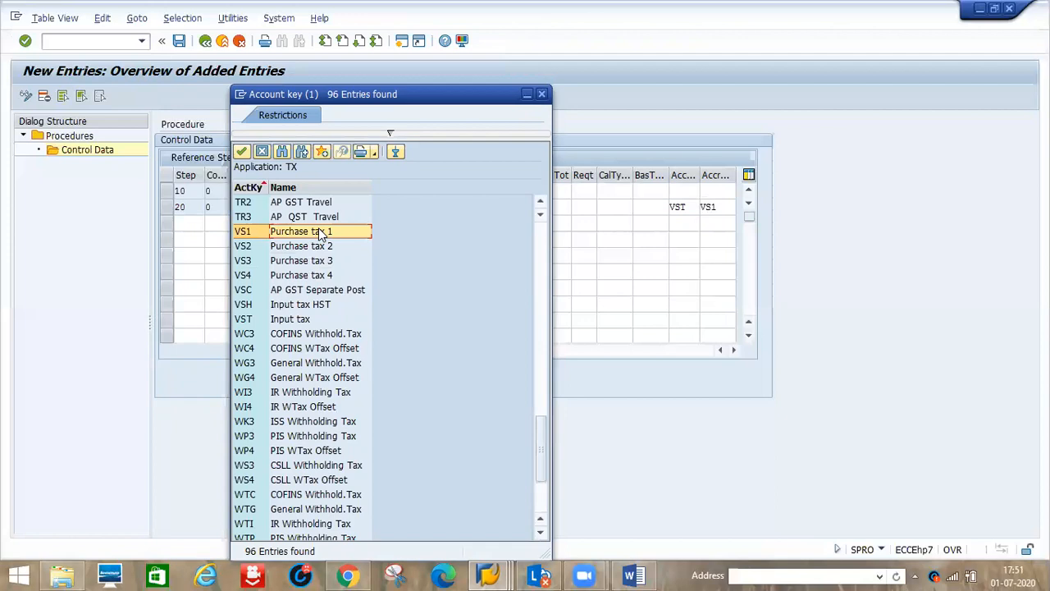
pyautogui.click(280, 321)
pyautogui.click(275, 236)
pyautogui.moveTo(358, 98); pyautogui.dragTo(380, 176)
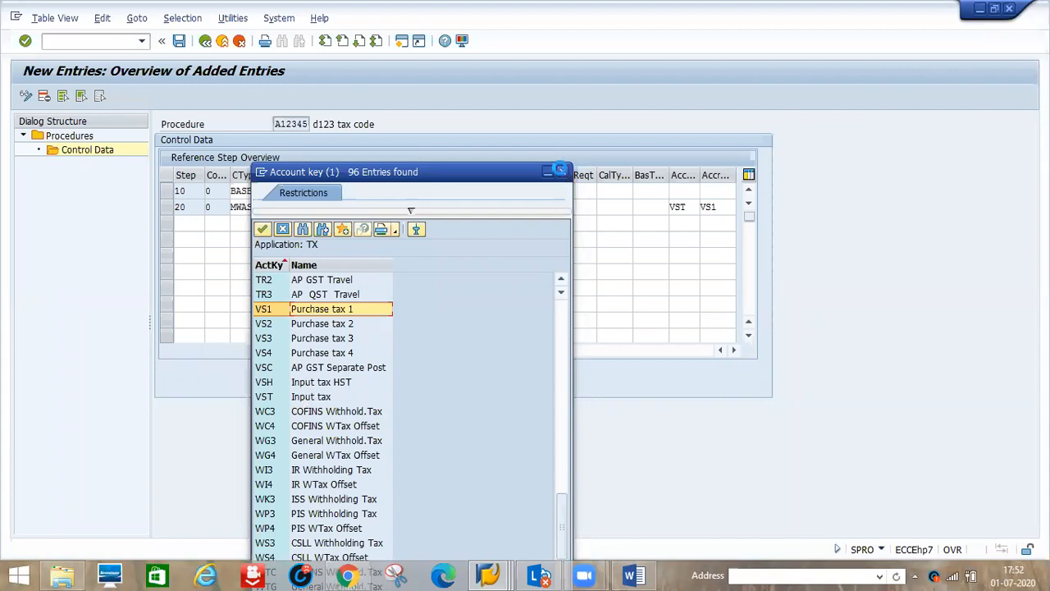
pyautogui.click(562, 172)
# - Save the control data of procedure A12345 under the proposed customizing request and return to the implementation guide structure
pyautogui.click(177, 41)
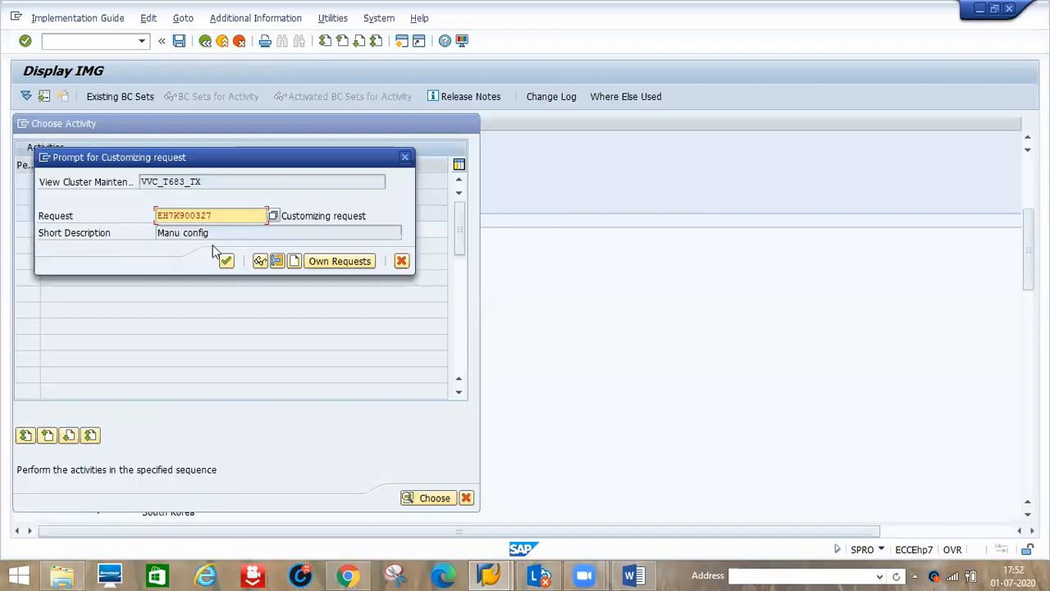
pyautogui.click(226, 261)
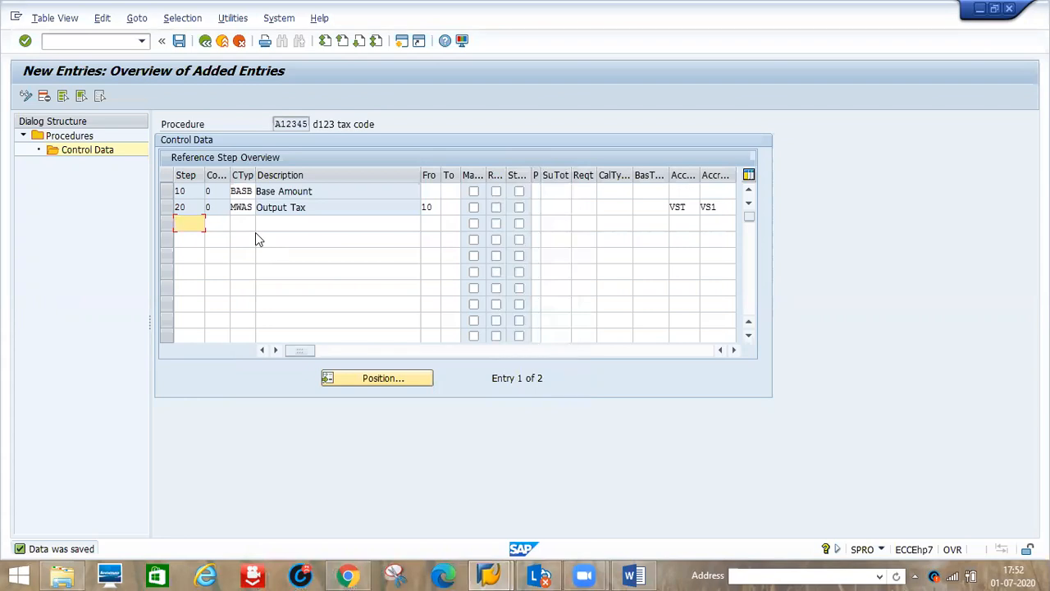
pyautogui.click(205, 42)
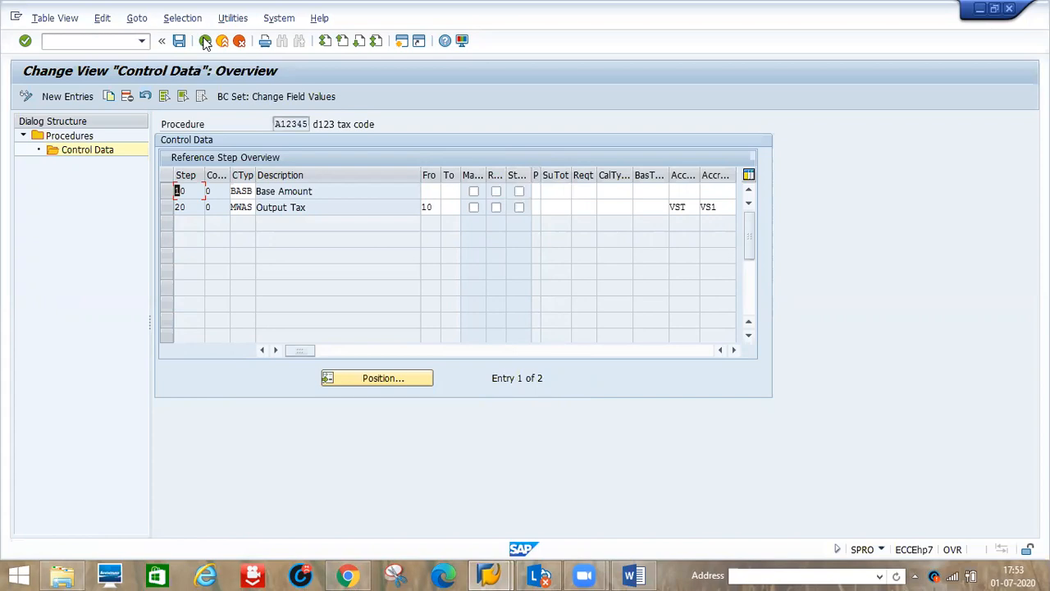
pyautogui.click(206, 41)
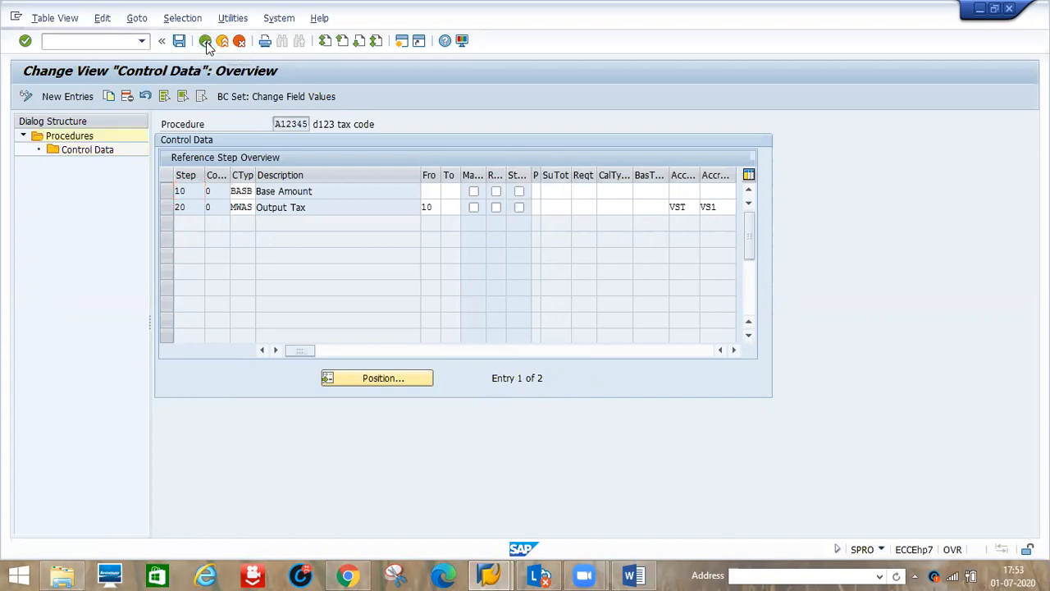
pyautogui.click(207, 42)
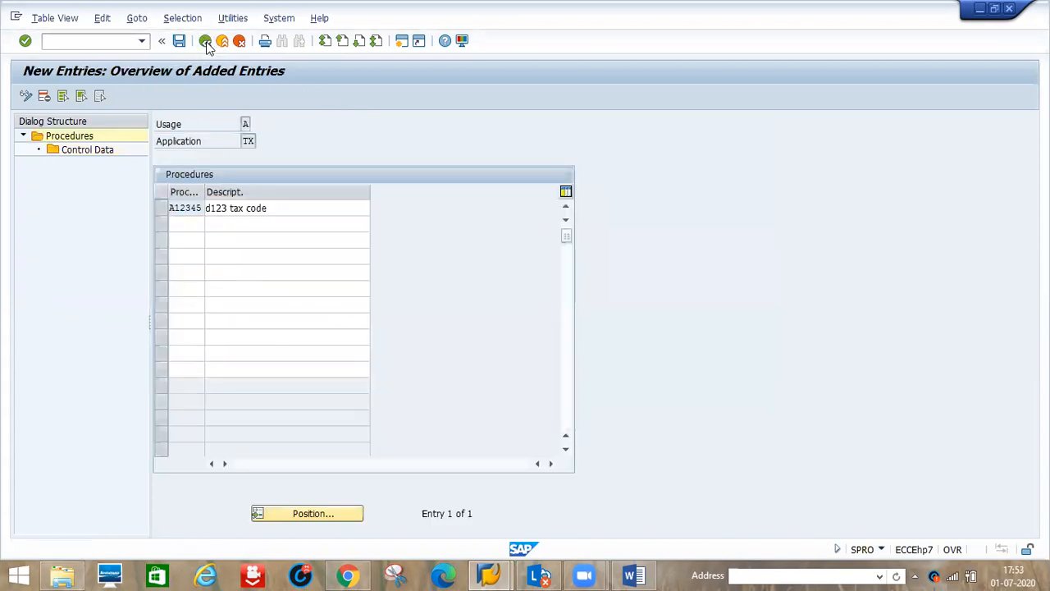
pyautogui.click(205, 41)
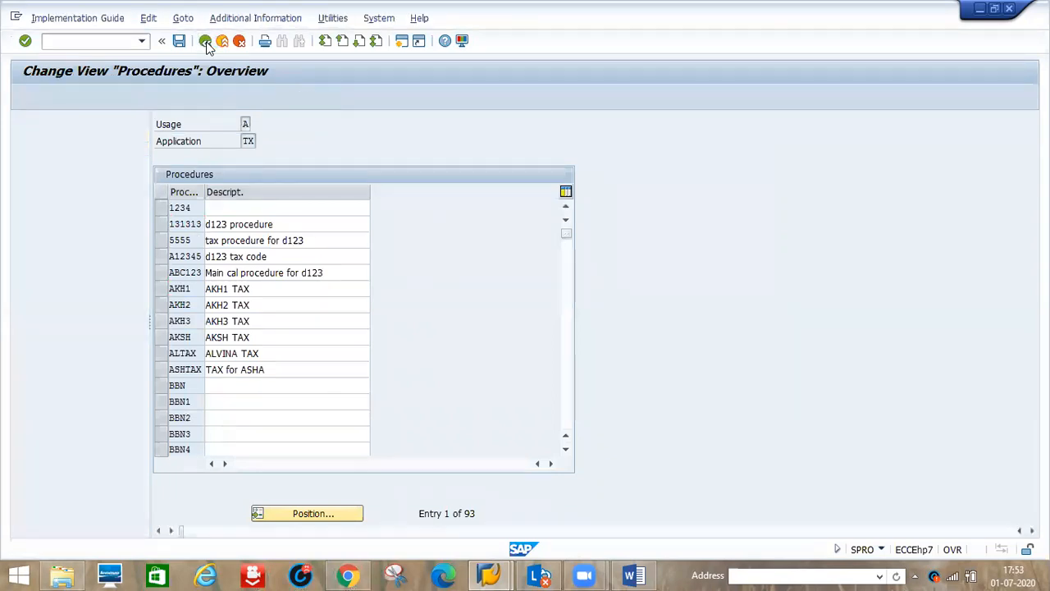
pyautogui.click(206, 41)
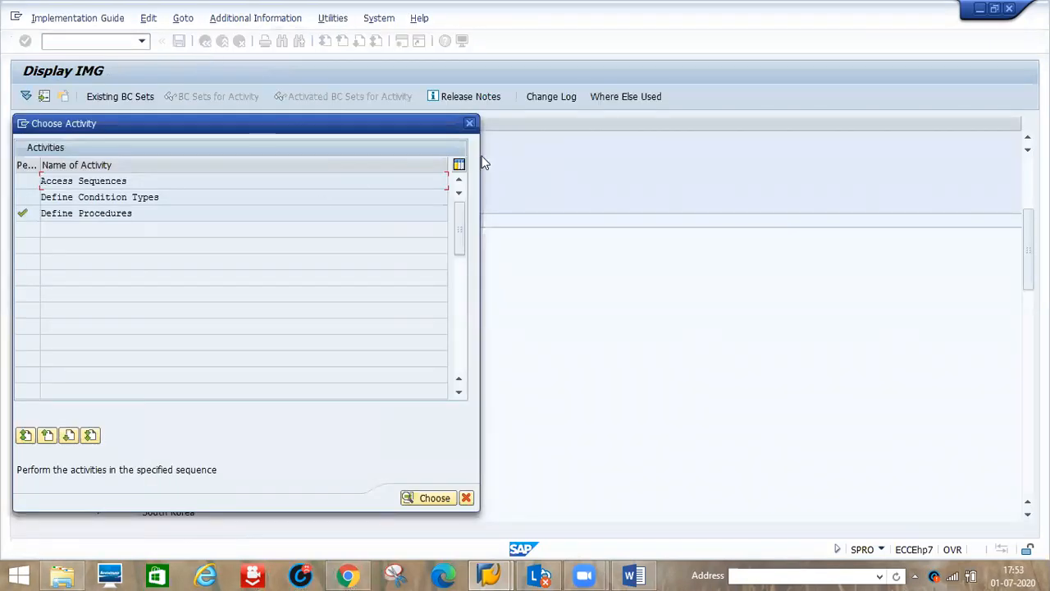
pyautogui.click(471, 125)
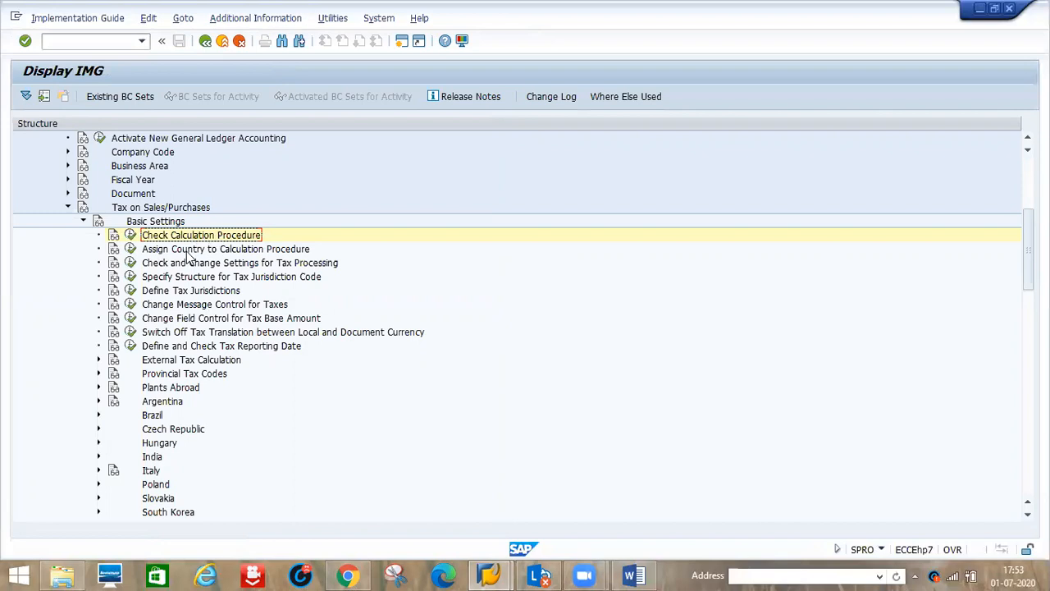
# - Open the Assign Country to Calculation Procedure activity and position the country list at IN
pyautogui.click(130, 249)
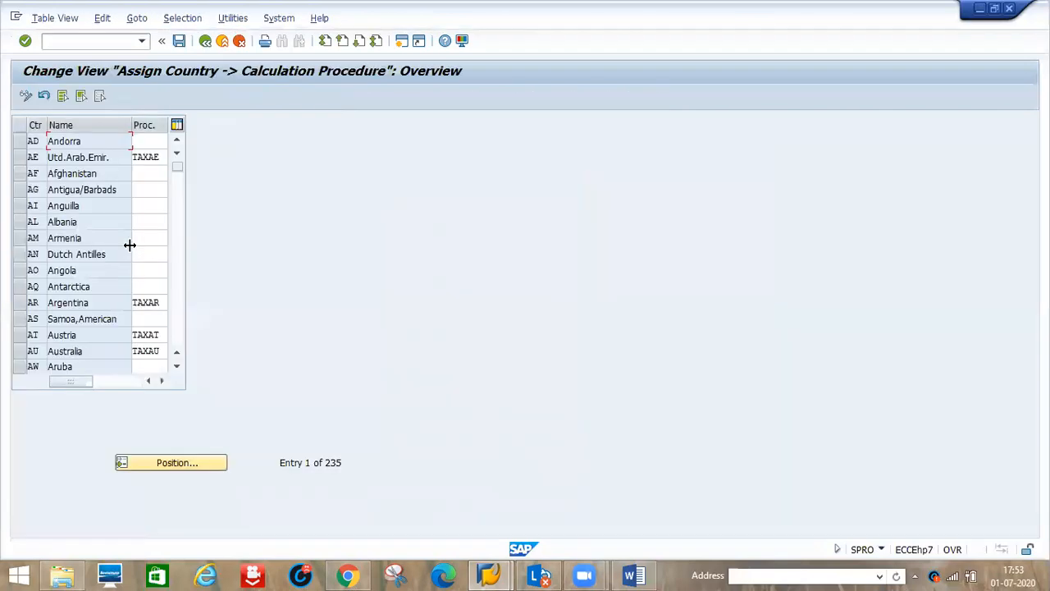
pyautogui.click(172, 464)
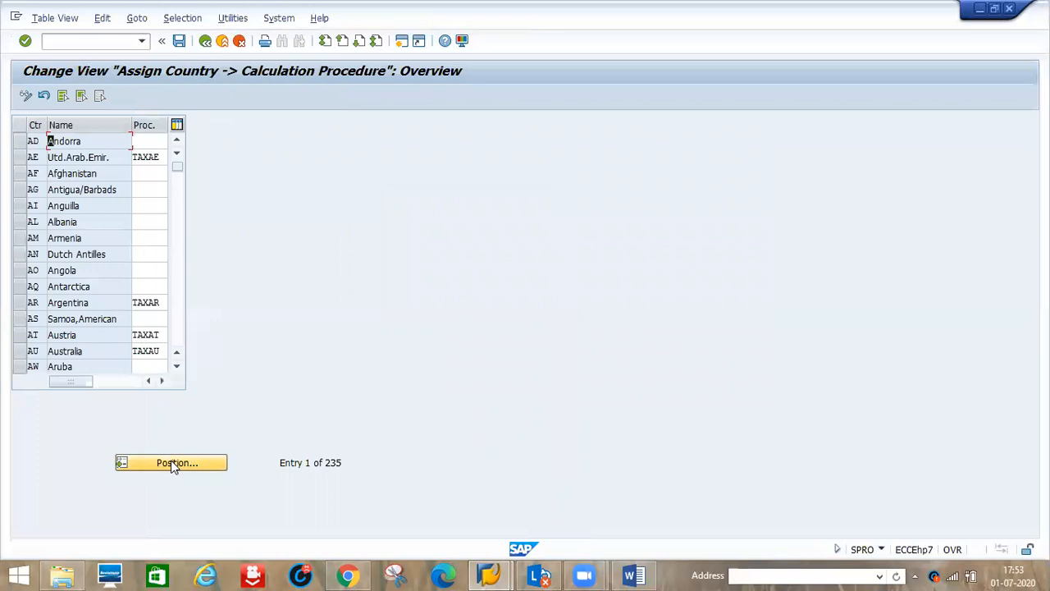
pyautogui.write('in')
pyautogui.press('Return')
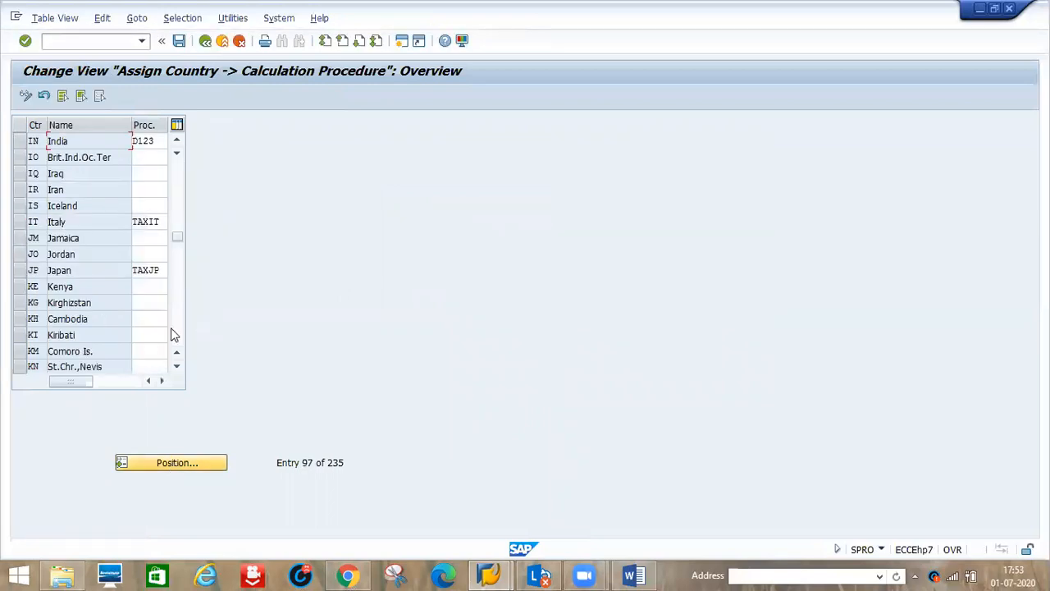
# - Assign calculation procedure A12345 to India in place of the existing procedure
pyautogui.click(155, 142)
pyautogui.press('BackSpace')
pyautogui.press('BackSpace')
pyautogui.press('BackSpace')
pyautogui.press('BackSpace')
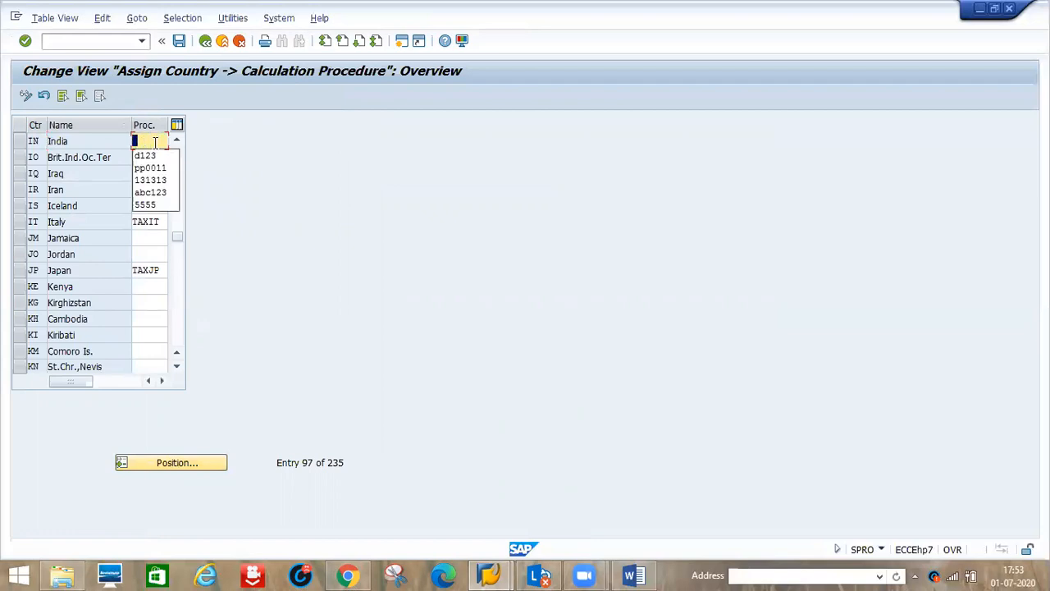
pyautogui.write('a1')
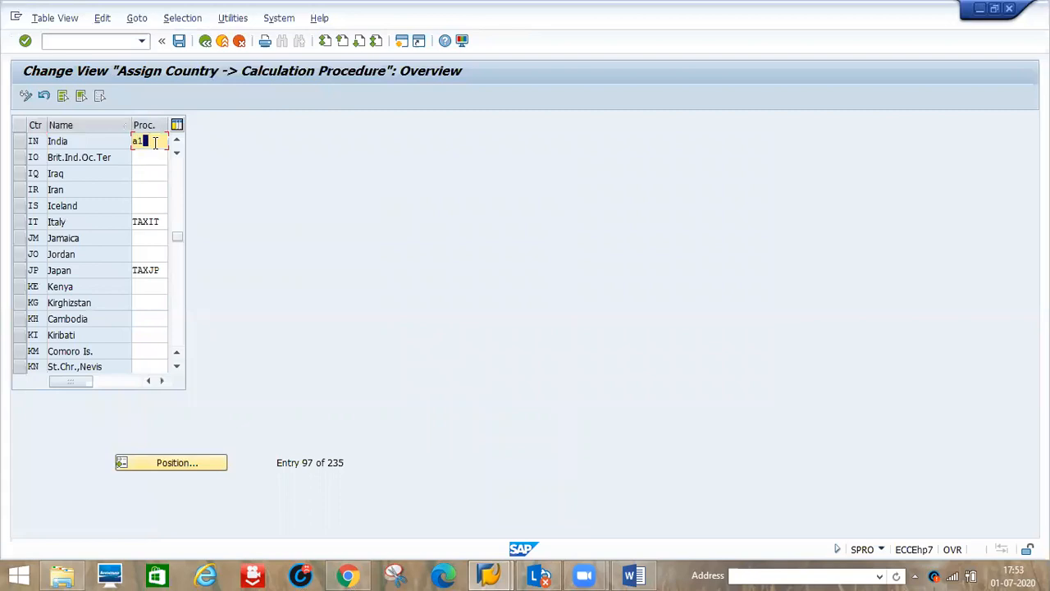
pyautogui.write('2345')
pyautogui.press('Return')
# - Save the country assignment under the proposed customizing request, then return to the implementation guide and collapse the tax Basic Settings node
pyautogui.click(179, 42)
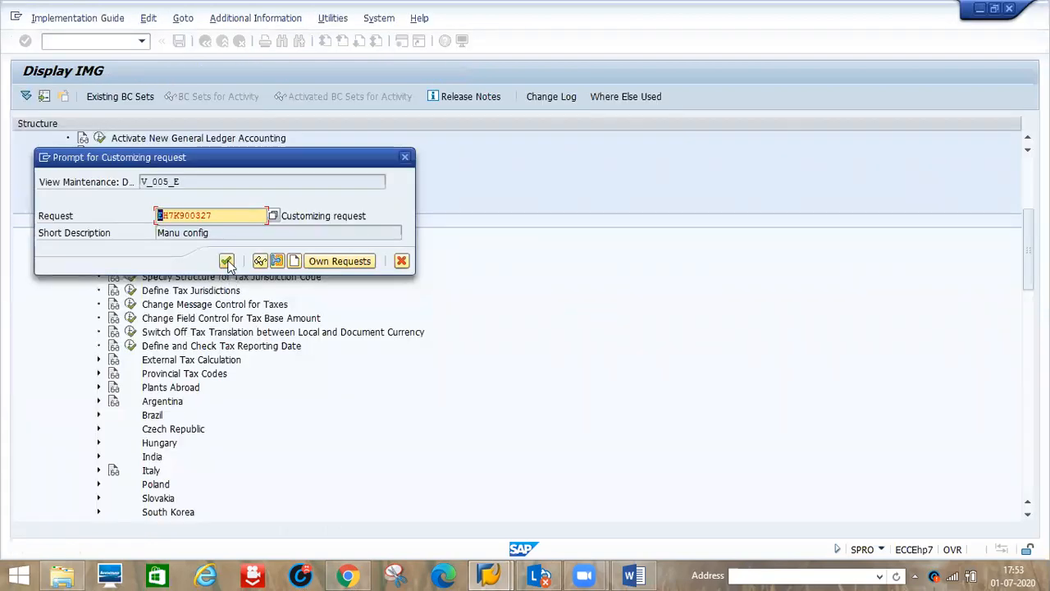
pyautogui.click(228, 261)
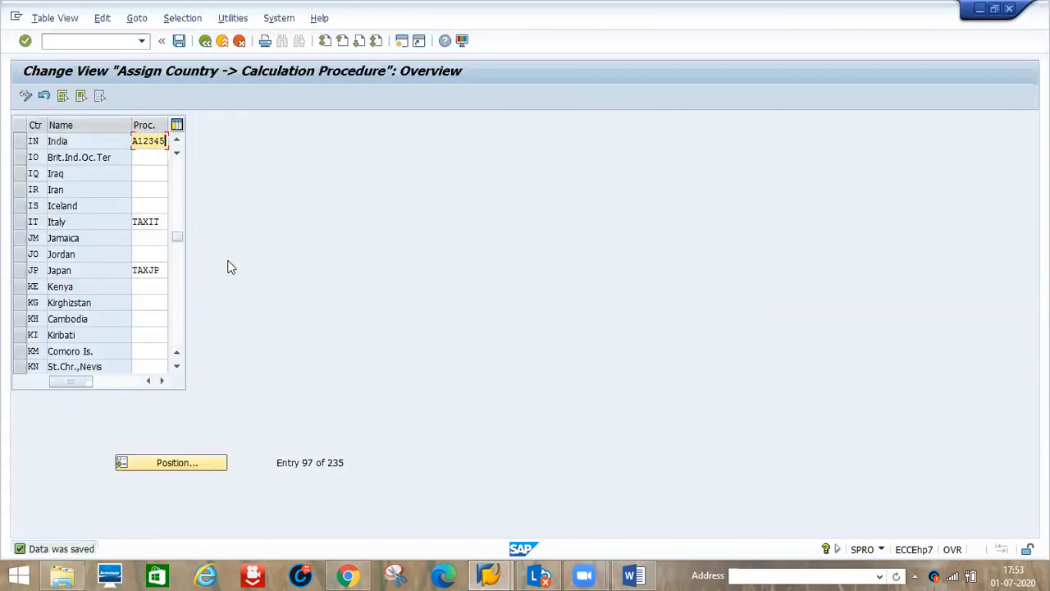
pyautogui.click(205, 41)
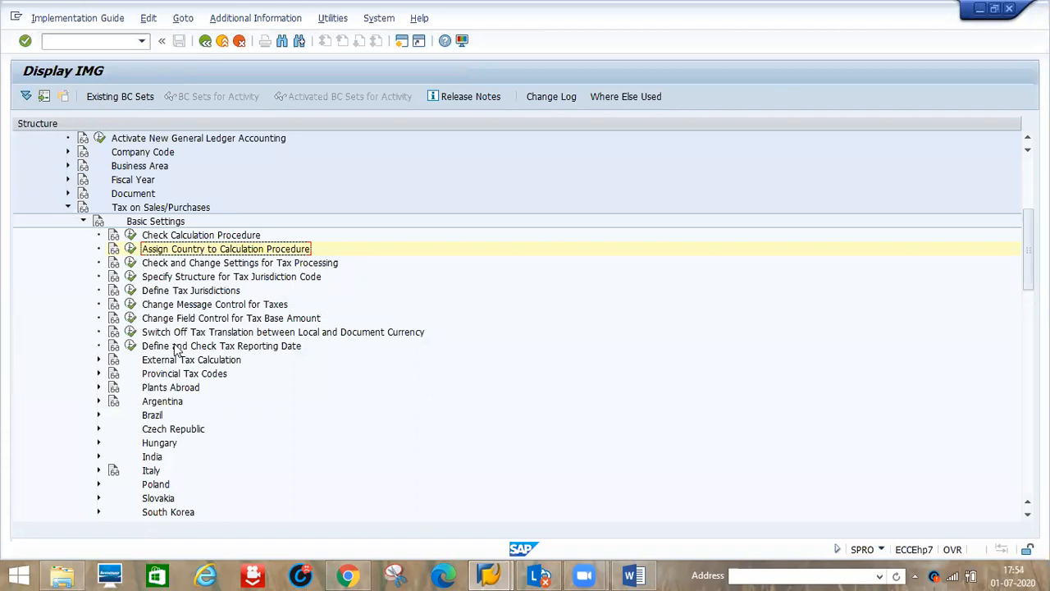
pyautogui.click(83, 223)
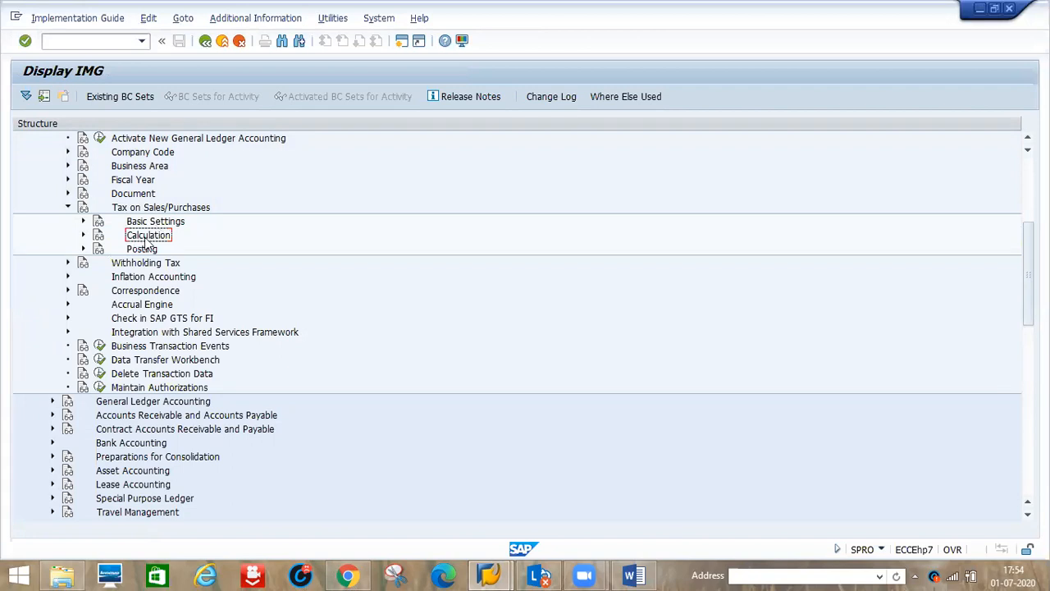
# - Open the Define Tax Codes for Sales and Purchases activity under Calculation and enter country IN
pyautogui.click(84, 235)
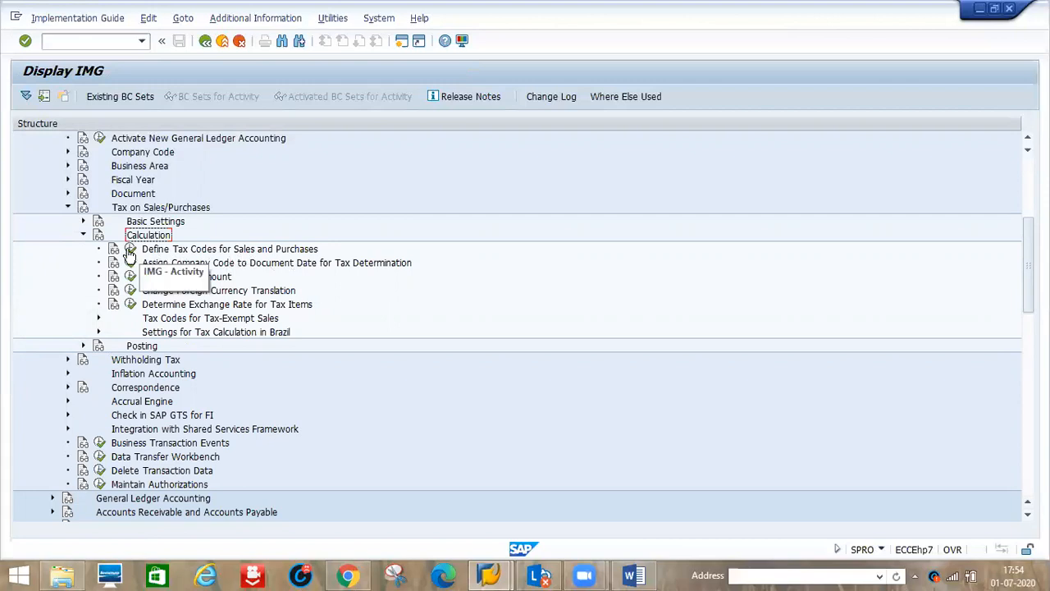
pyautogui.click(130, 251)
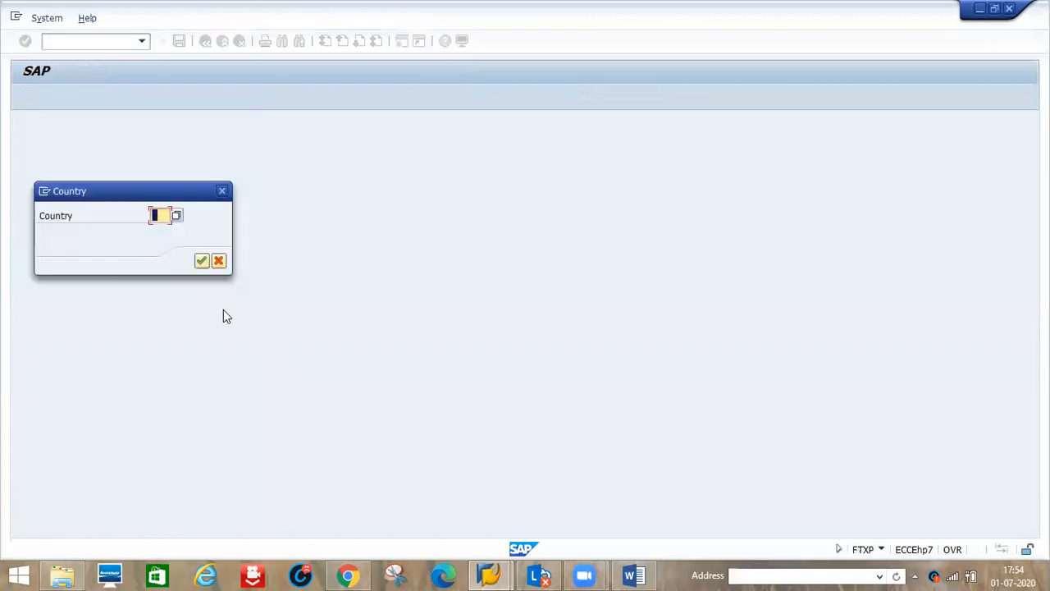
pyautogui.write('in')
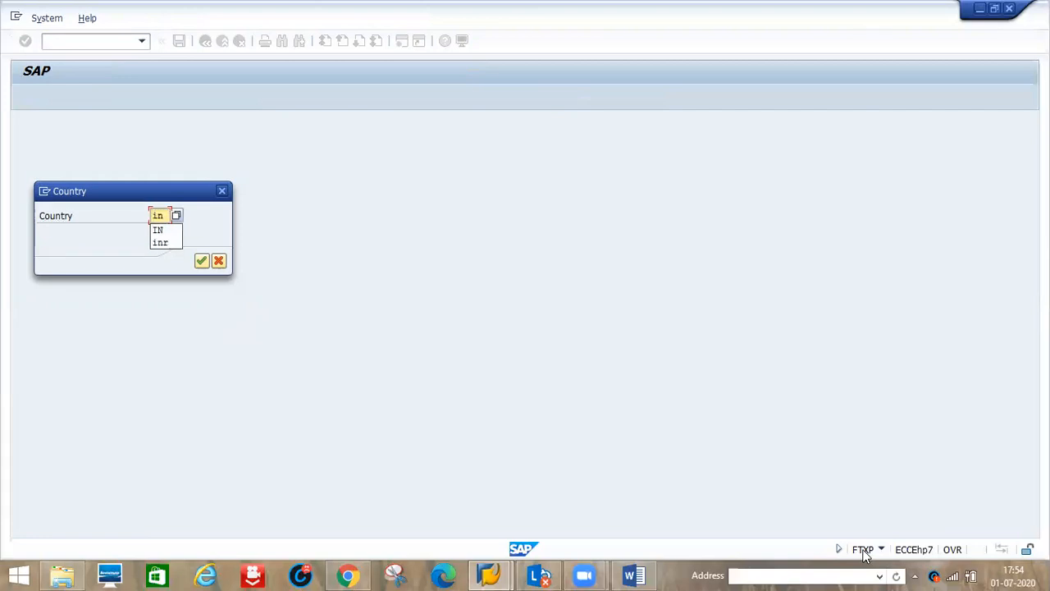
# - Review the OBQ3, OBBG and FTXP entries in the Vendor Consignment Word notes, and return to SAP
pyautogui.click(634, 575)
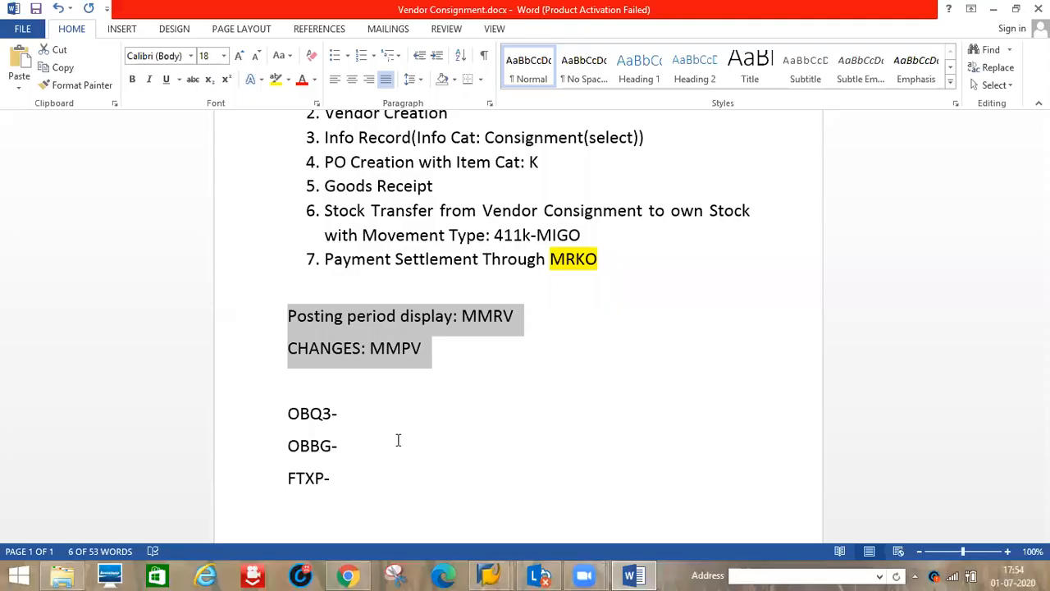
pyautogui.click(349, 416)
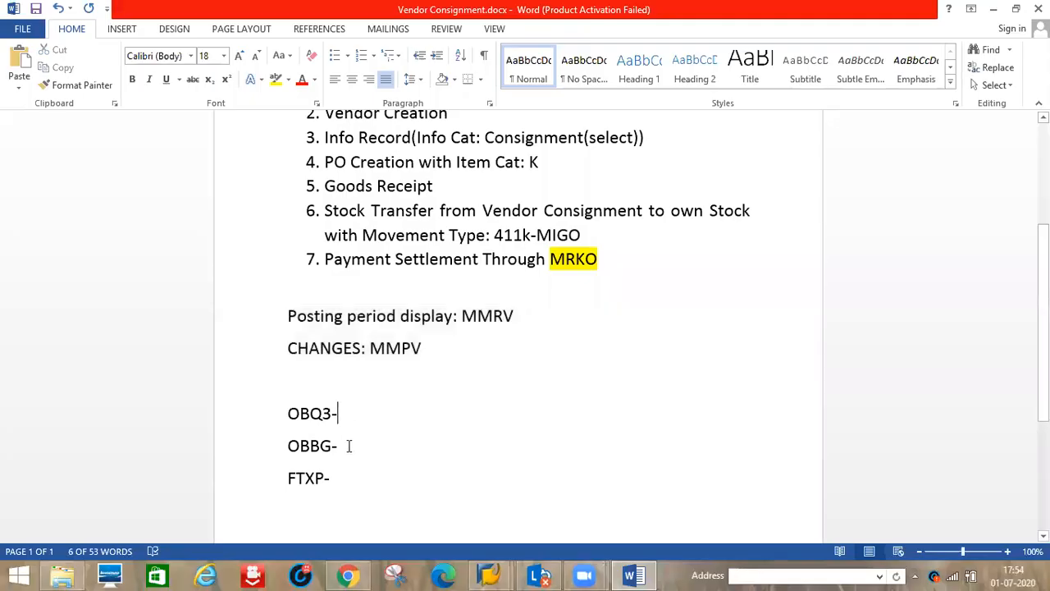
pyautogui.click(349, 445)
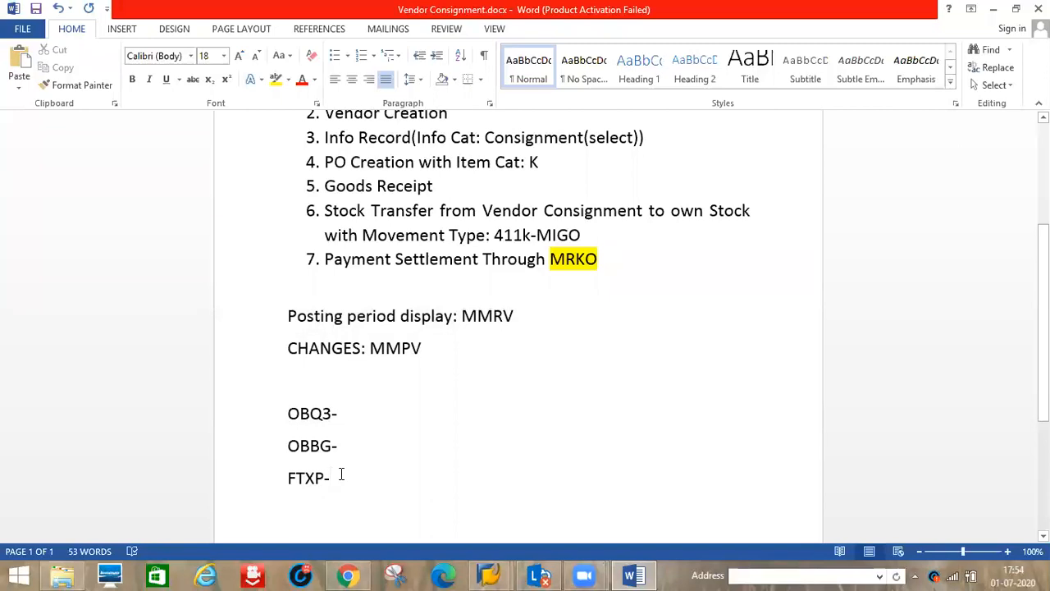
pyautogui.hotkey('alt', 'Tab')
# - Confirm the country and create tax code A1 with description "d123 tax code" and tax type V (Input tax)
pyautogui.press('Return')
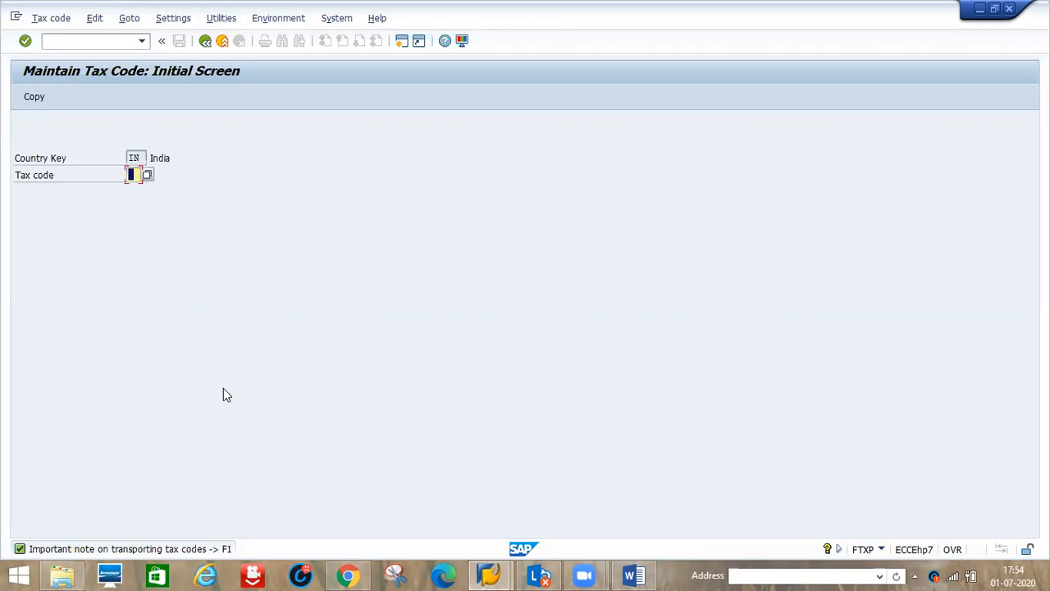
pyautogui.write('a1')
pyautogui.press('Return')
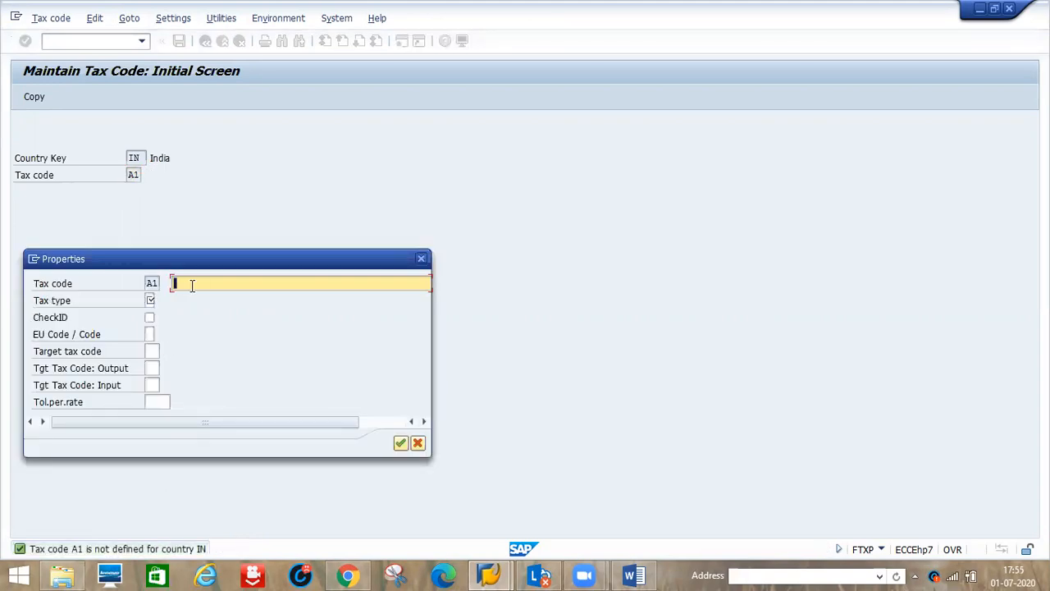
pyautogui.write('d')
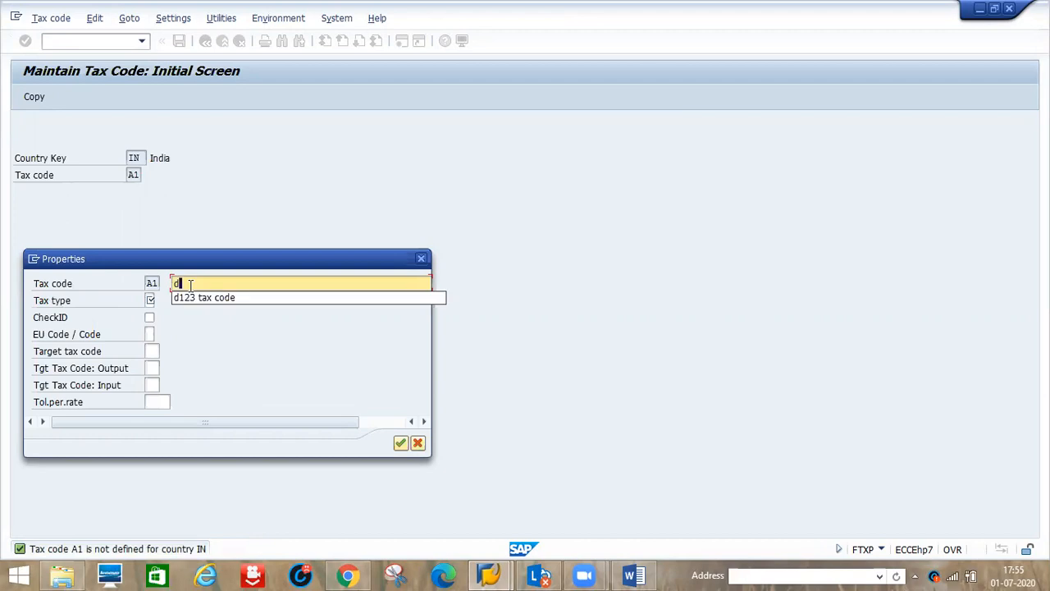
pyautogui.press('Down')
pyautogui.press('Return')
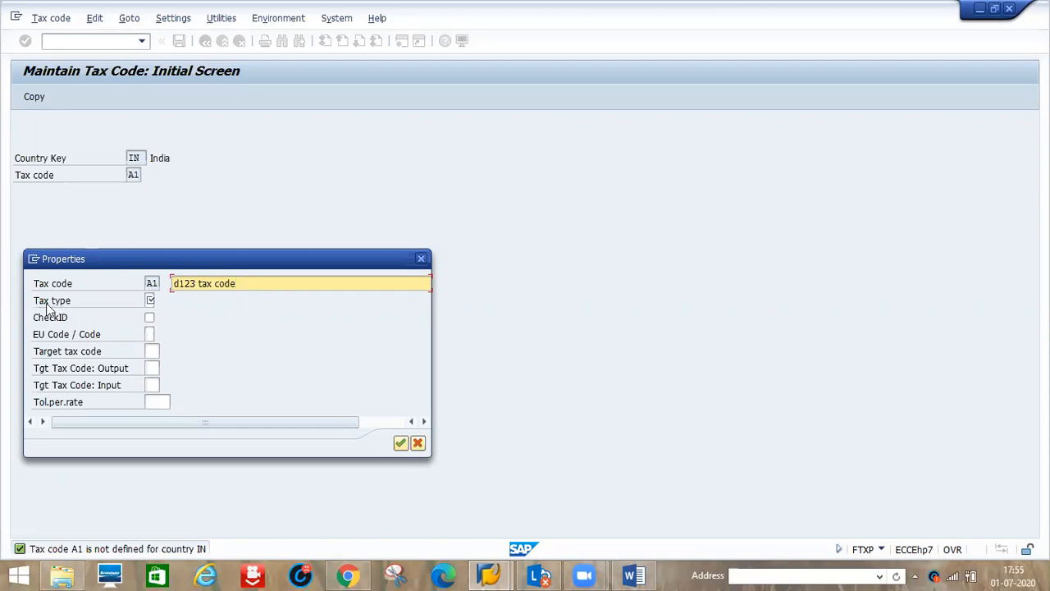
pyautogui.click(151, 302)
pyautogui.click(161, 301)
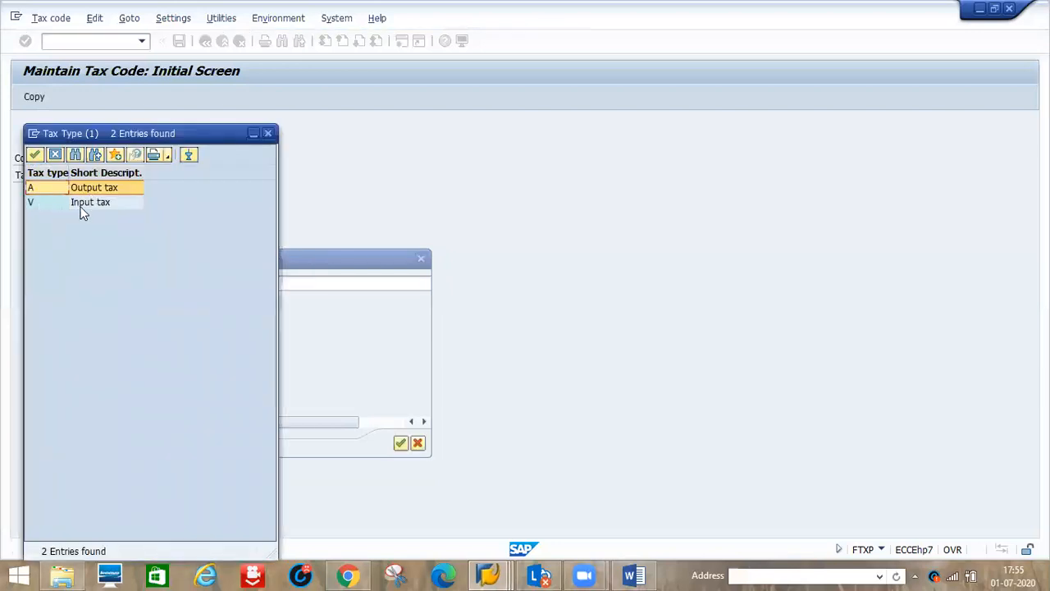
pyautogui.doubleClick(85, 205)
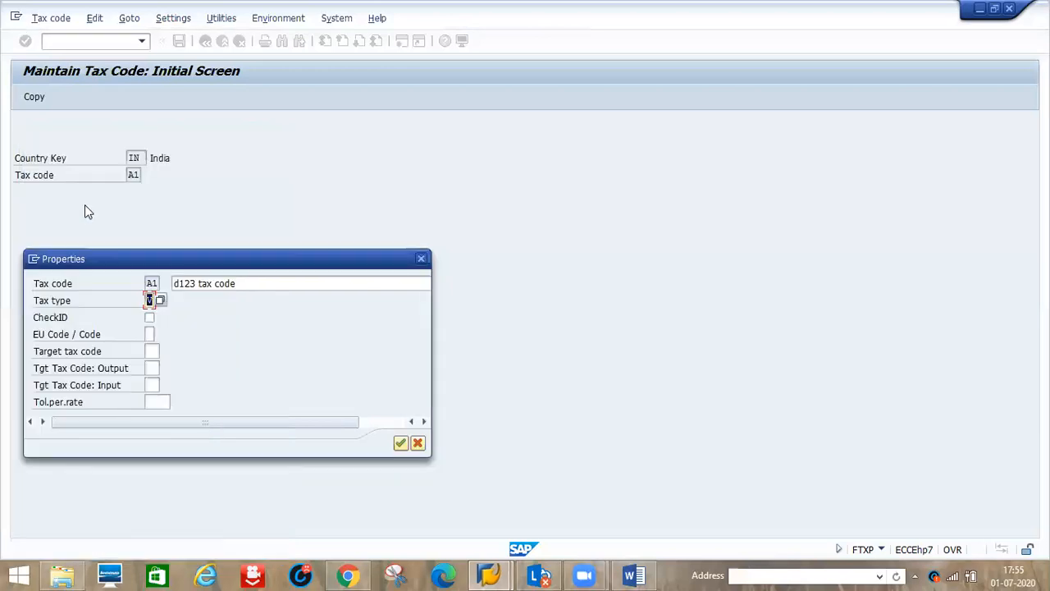
pyautogui.press('Return')
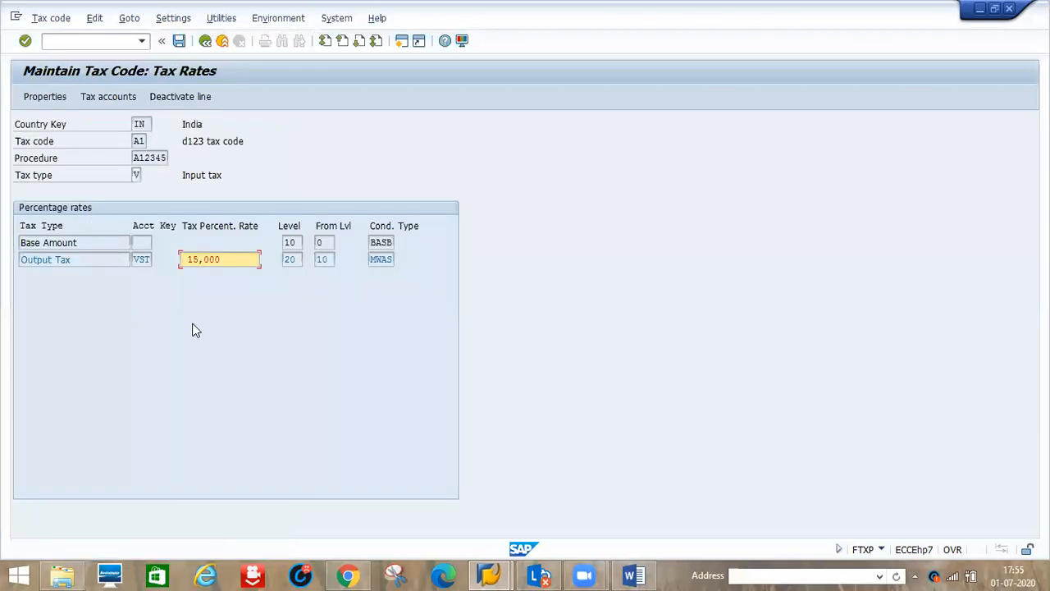
# - Set the tax percentage rate of the Output Tax line to 18 and save tax code A1
pyautogui.click(227, 260)
pyautogui.press('BackSpace')
pyautogui.press('BackSpace')
pyautogui.press('BackSpace')
pyautogui.press('BackSpace')
pyautogui.press('BackSpace')
pyautogui.press('BackSpace')
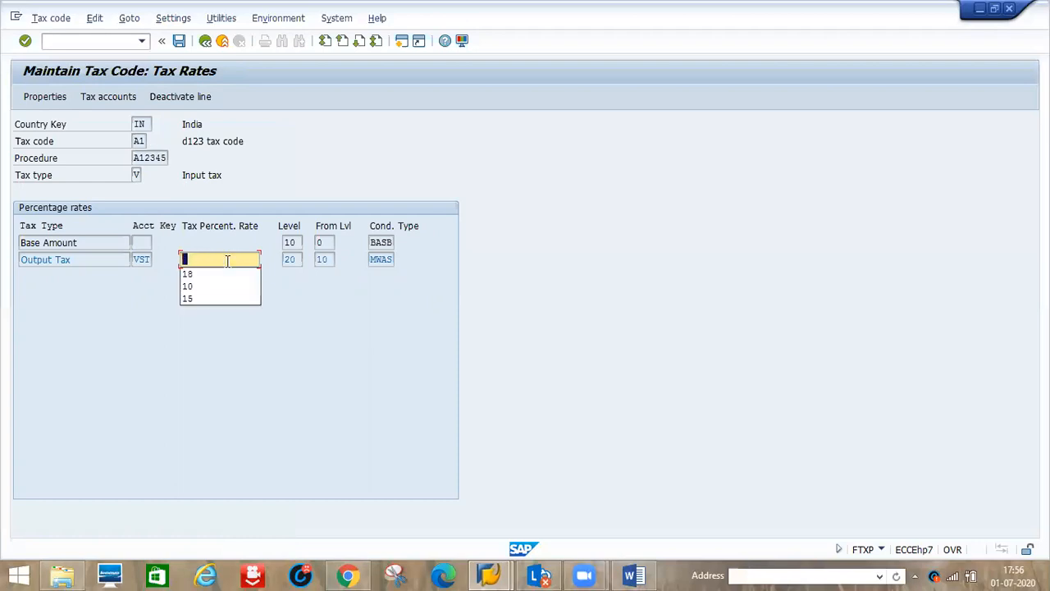
pyautogui.write('18')
pyautogui.press('Return')
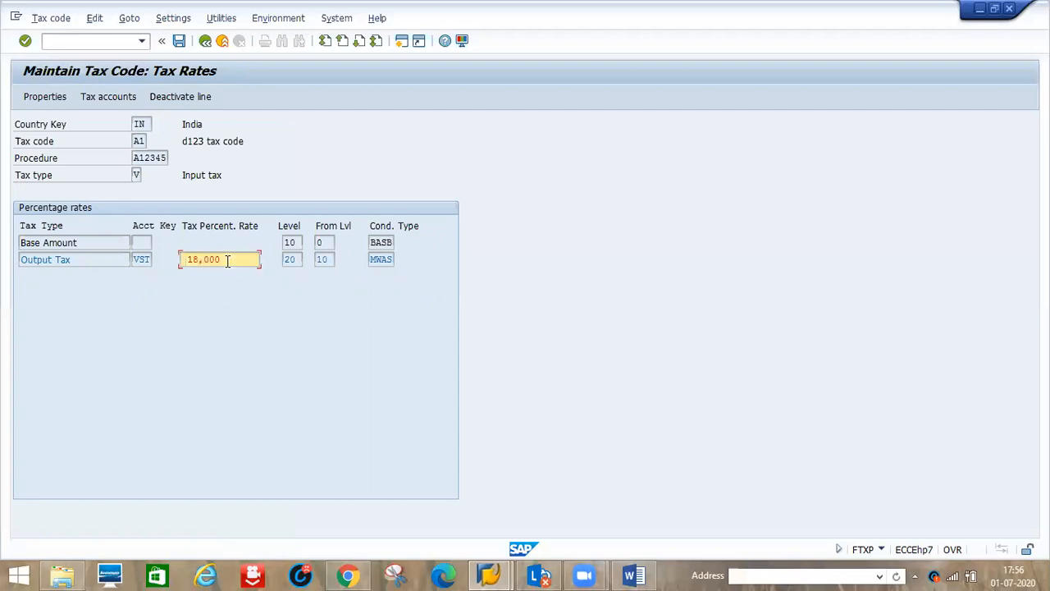
pyautogui.click(179, 43)
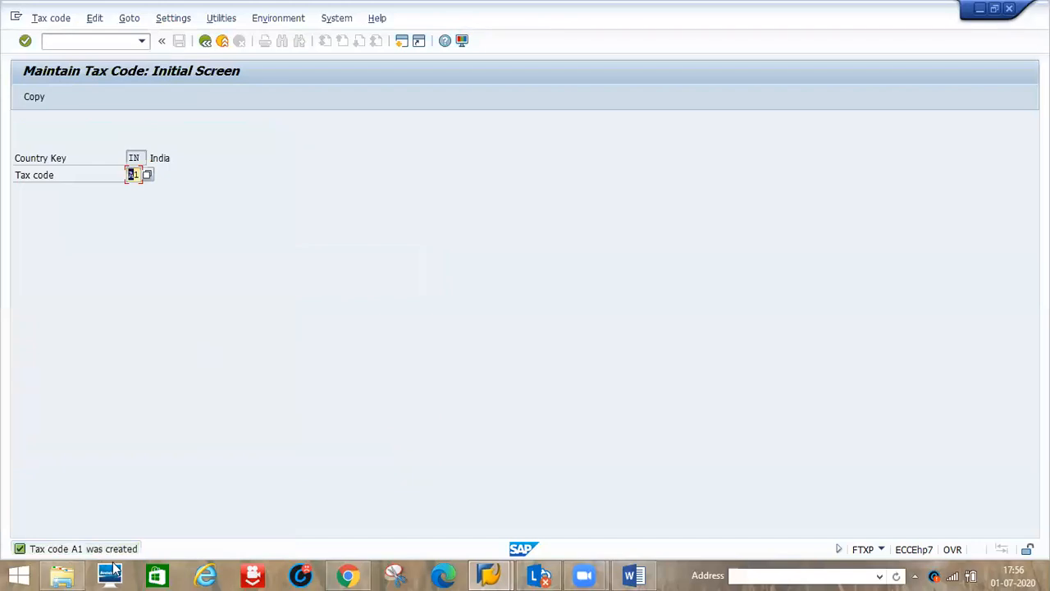
# - Start a new purchase order with transaction ME21N and enter the vendor number of lg Blr Vendor
pyautogui.moveTo(496, 575)
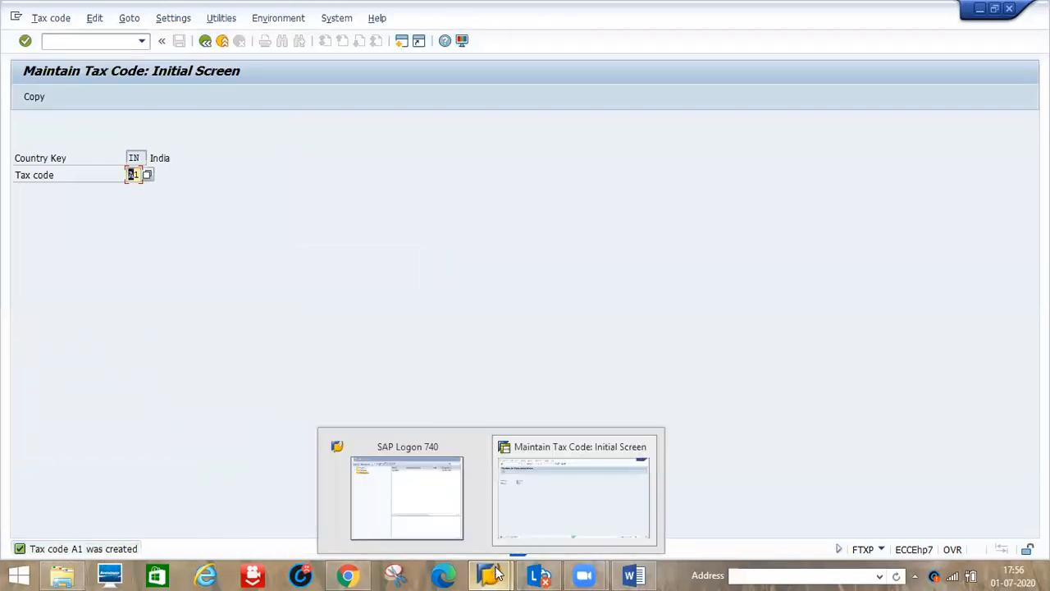
pyautogui.click(82, 42)
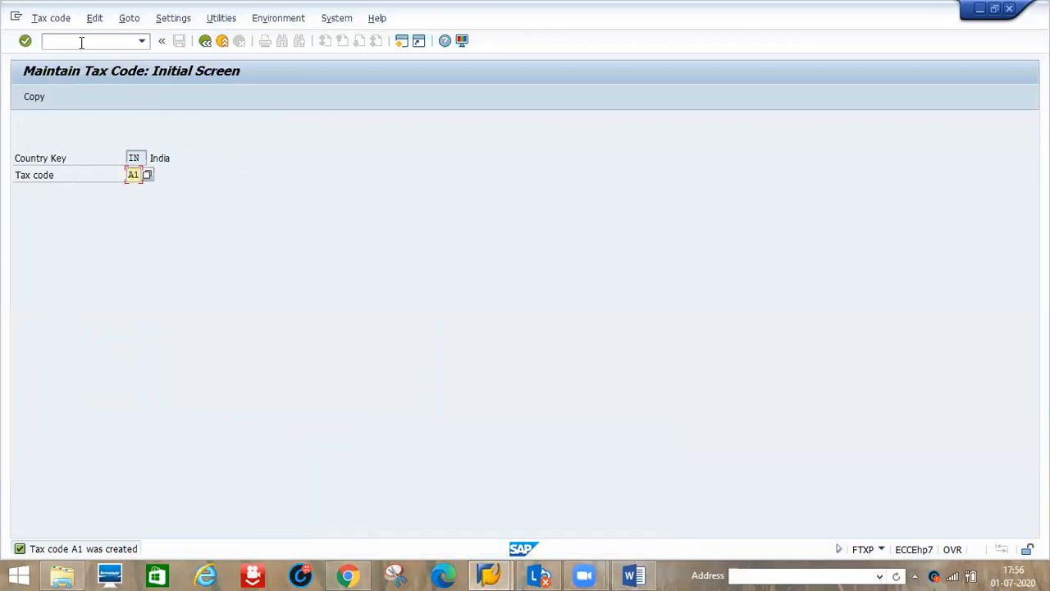
pyautogui.write('/nme21n')
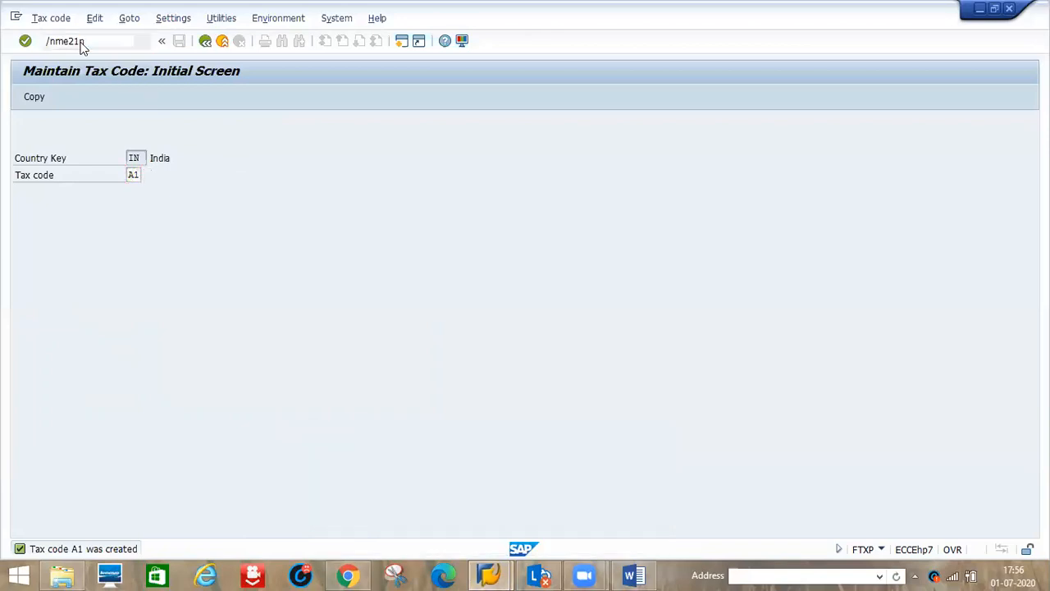
pyautogui.press('Return')
pyautogui.click(308, 124)
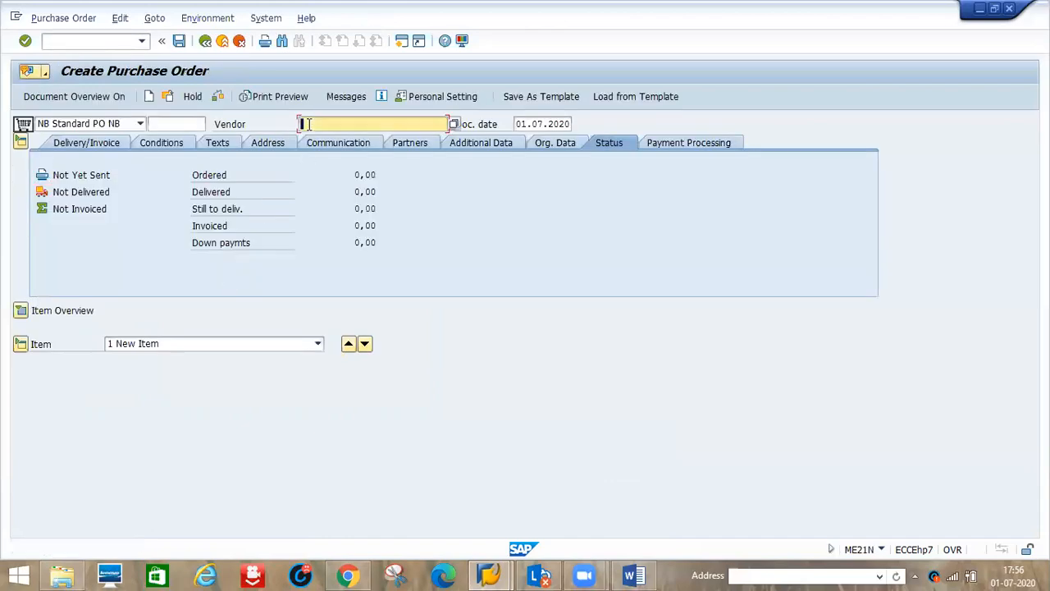
pyautogui.write('6506')
pyautogui.press('Return')
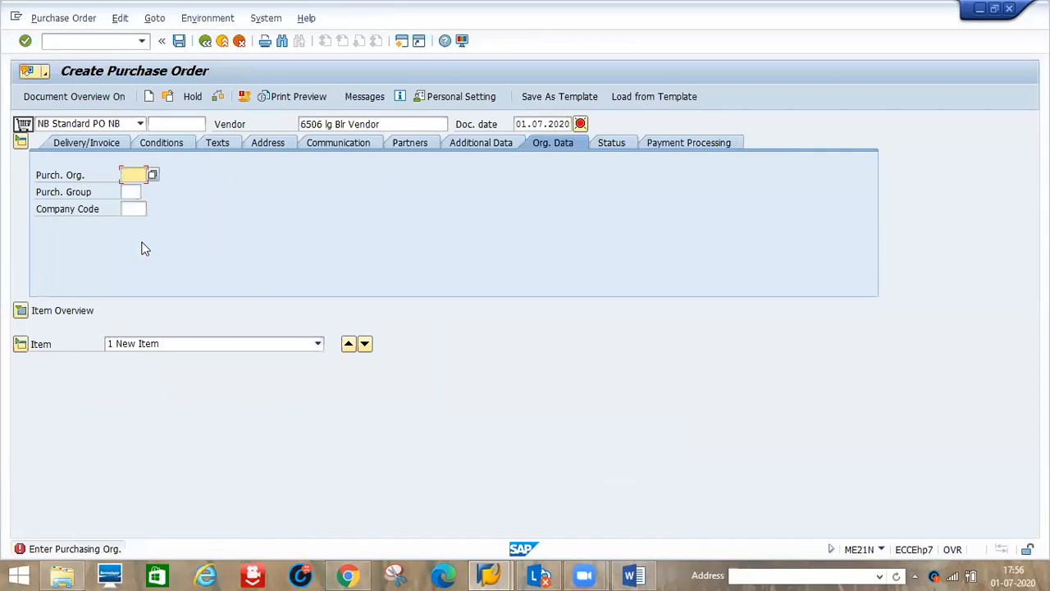
# - Fill in the organizational data with purchasing organization D123, purchasing group 001 and company code D23
pyautogui.write('d123')
pyautogui.press('Tab')
pyautogui.write('001')
pyautogui.press('Tab')
pyautogui.write('d2')
pyautogui.write('3')
pyautogui.press('Return')
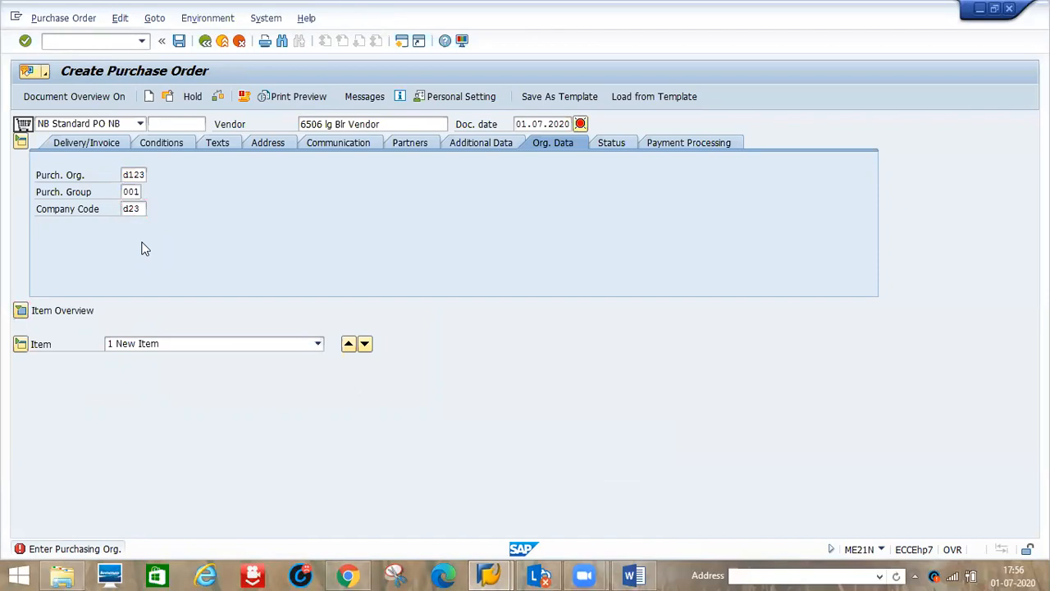
# - Enter dell as the first item's material and correct the company code to D123
pyautogui.click(148, 328)
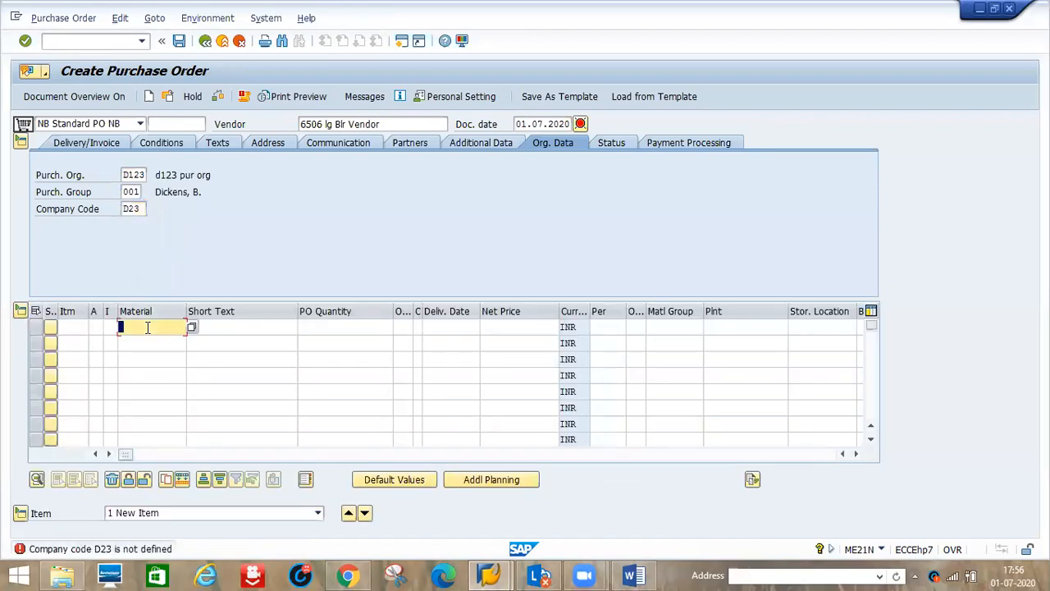
pyautogui.write('dell')
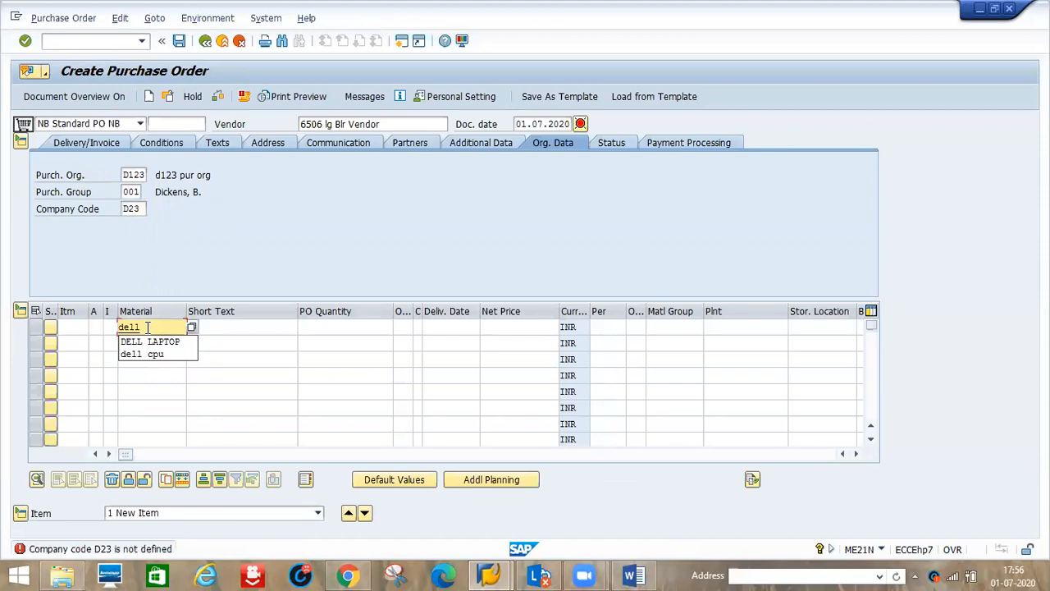
pyautogui.click(131, 209)
pyautogui.write('1')
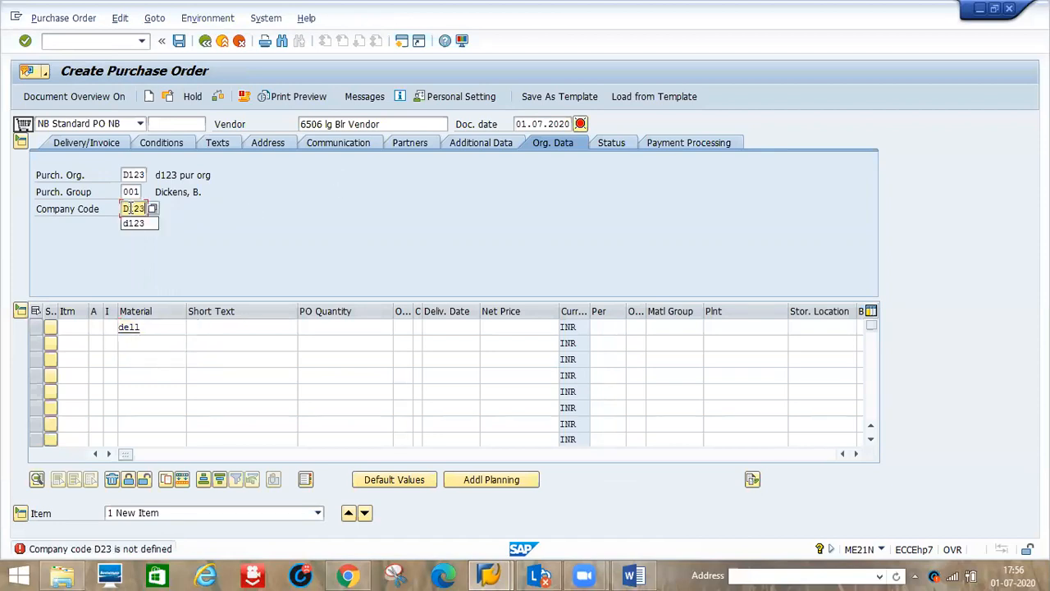
pyautogui.press('Return')
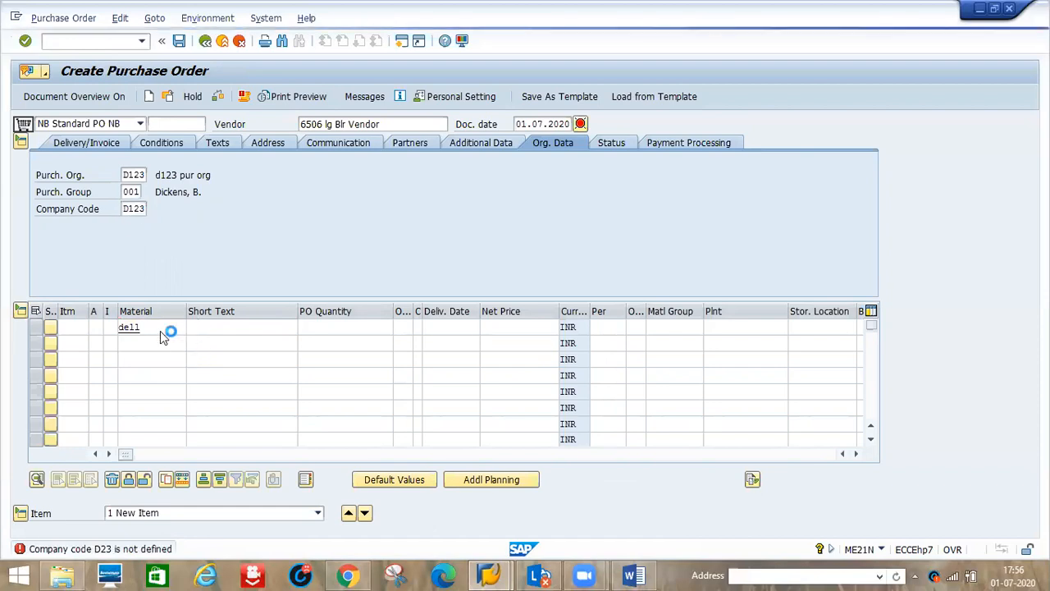
# - Complete the first item's material as DELL cpu and set its PO quantity to 5
pyautogui.click(409, 144)
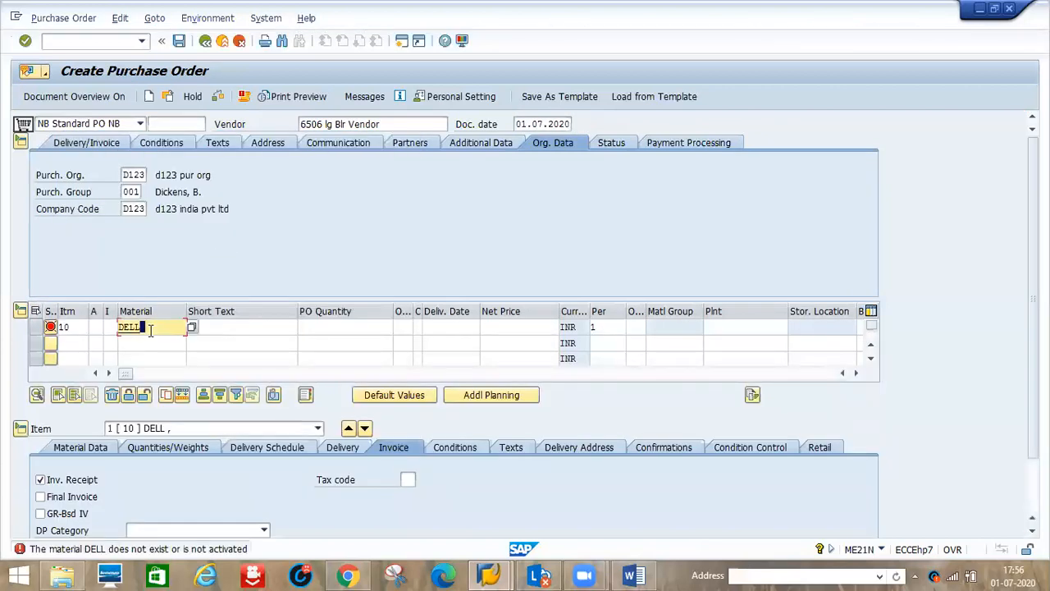
pyautogui.write('cpu')
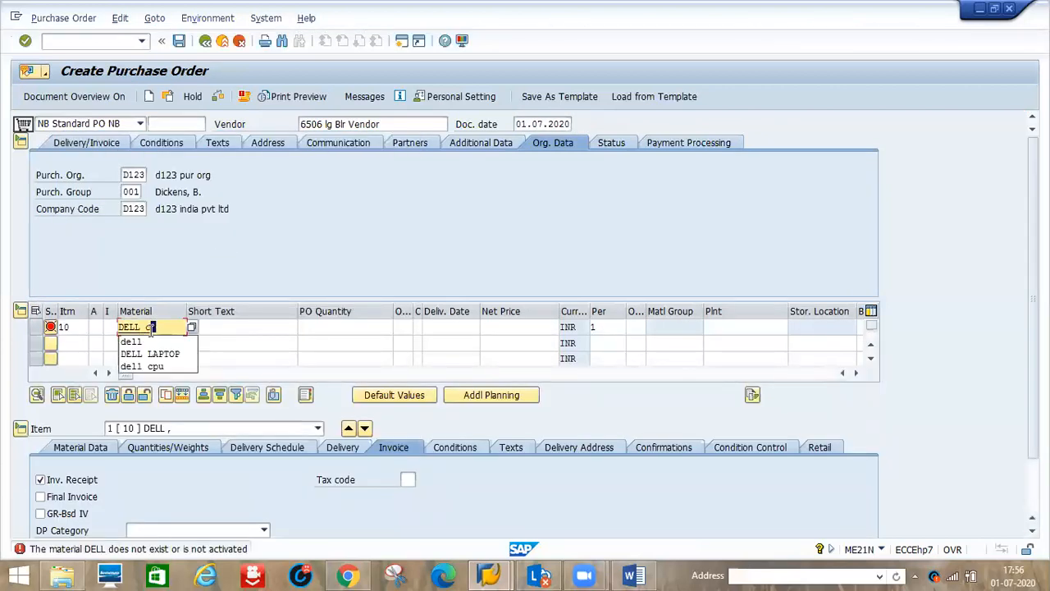
pyautogui.press('Tab')
pyautogui.press('Tab')
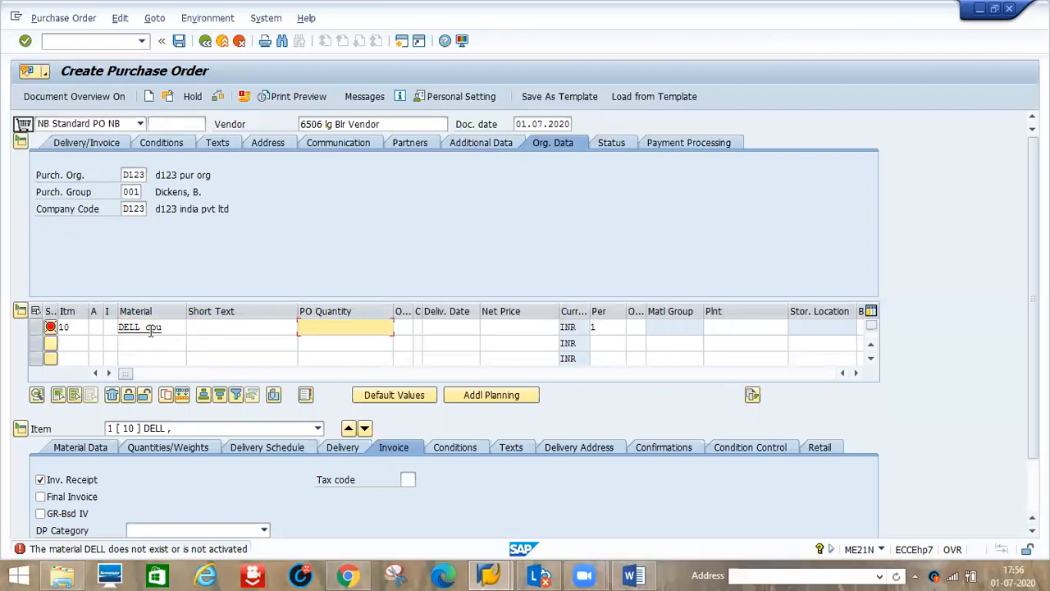
pyautogui.write('5')
pyautogui.press('Tab')
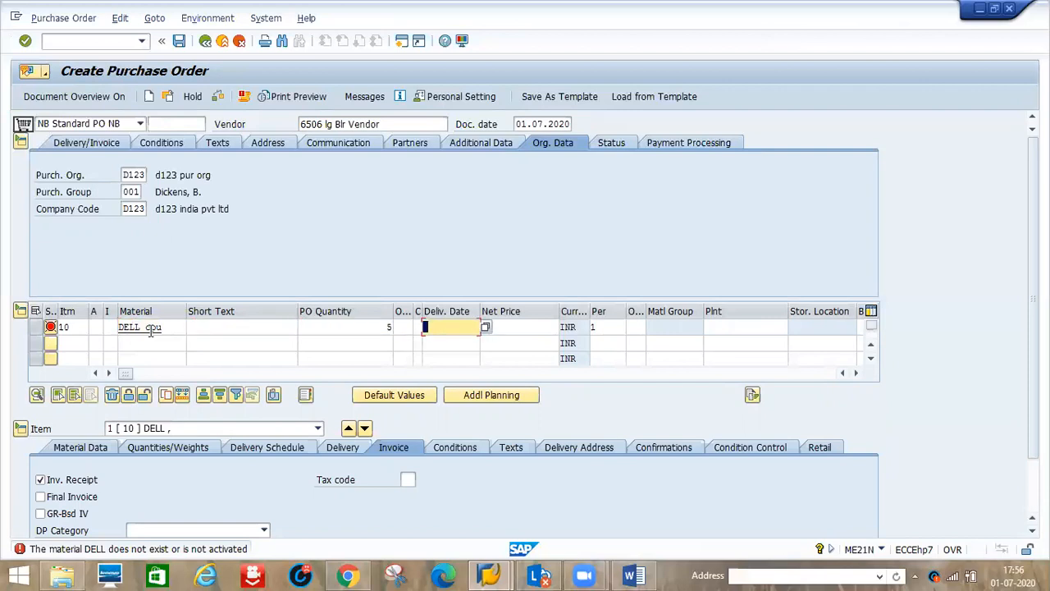
# - Give the DELL cpu item delivery date 15.07.2020, net price 10000 and plant d1p1
pyautogui.write('15072020')
pyautogui.press('Tab')
pyautogui.write('10000')
pyautogui.press('Tab')
pyautogui.press('Tab')
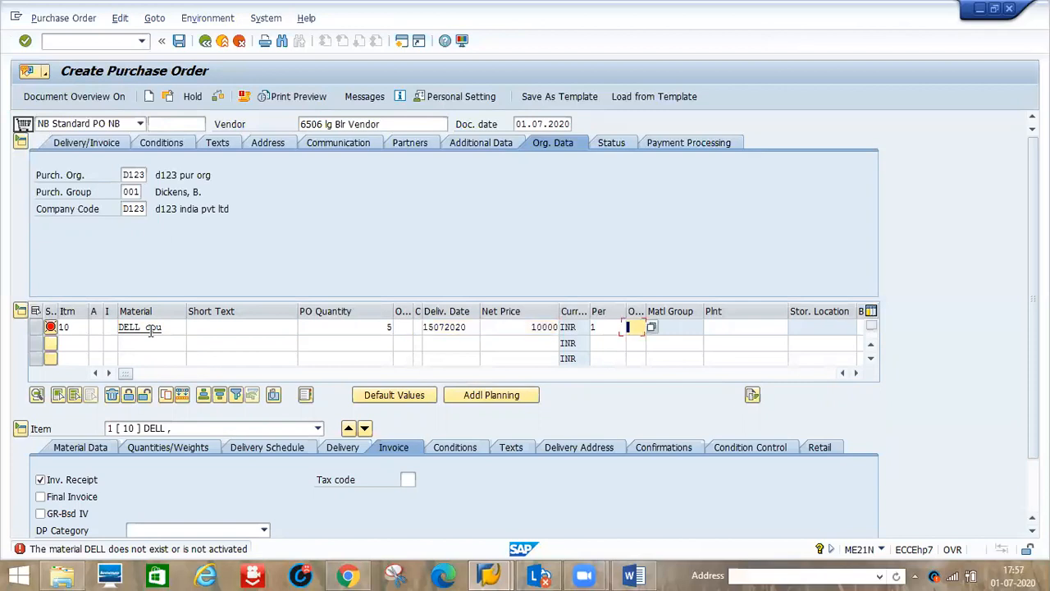
pyautogui.press('Tab')
pyautogui.press('Tab')
pyautogui.write('d1p')
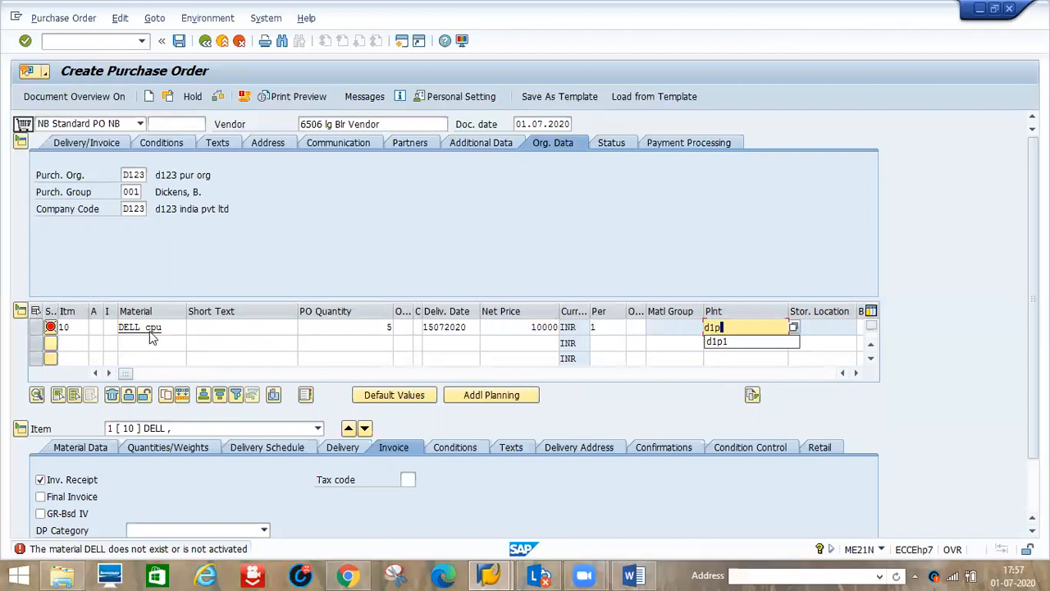
pyautogui.write('1')
pyautogui.press('Return')
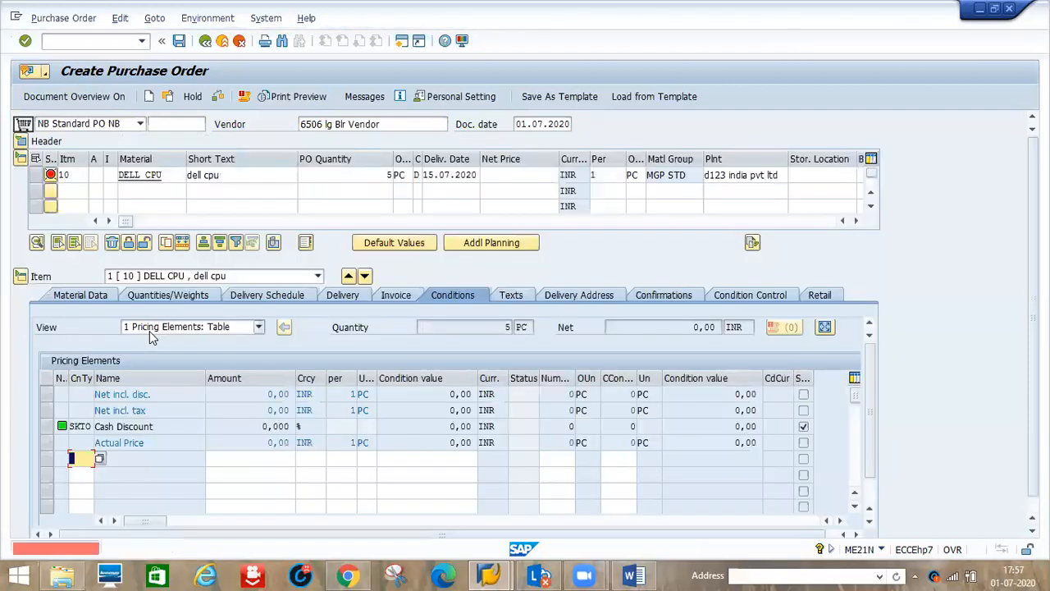
# - Add condition type PB00 with an amount of 10000 to the item's pricing elements
pyautogui.write('pb')
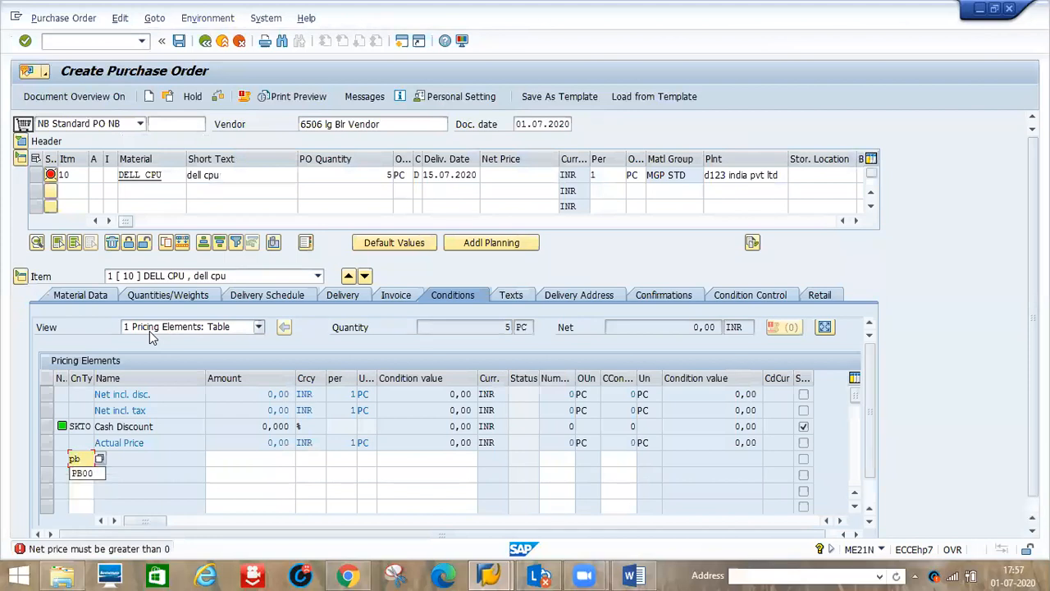
pyautogui.write('00')
pyautogui.press('Tab')
pyautogui.write('10000')
pyautogui.press('Return')
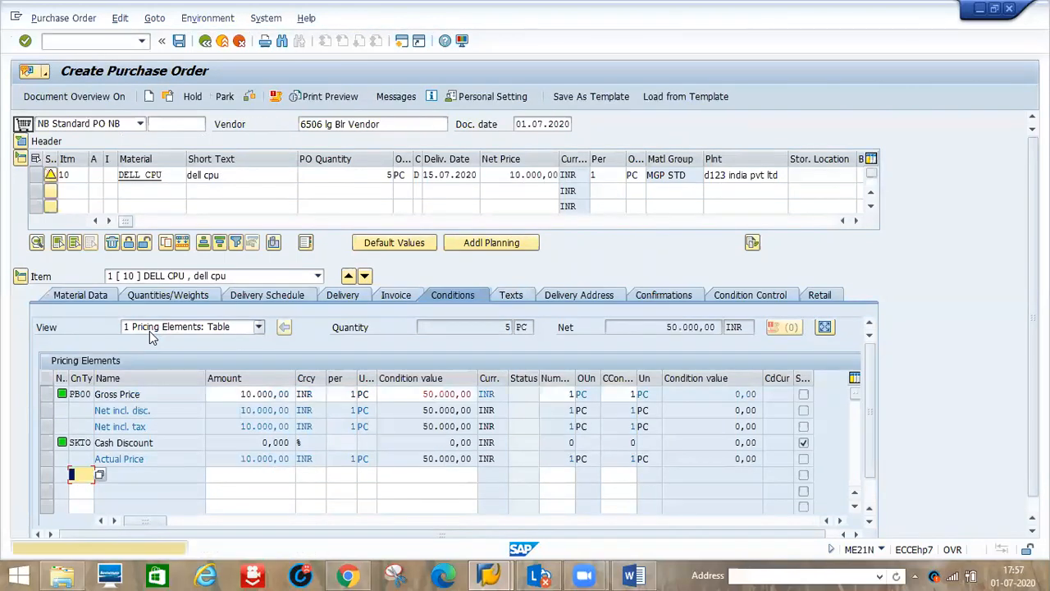
# - Save the purchase order and open the goods movement transaction MIGO
pyautogui.click(179, 41)
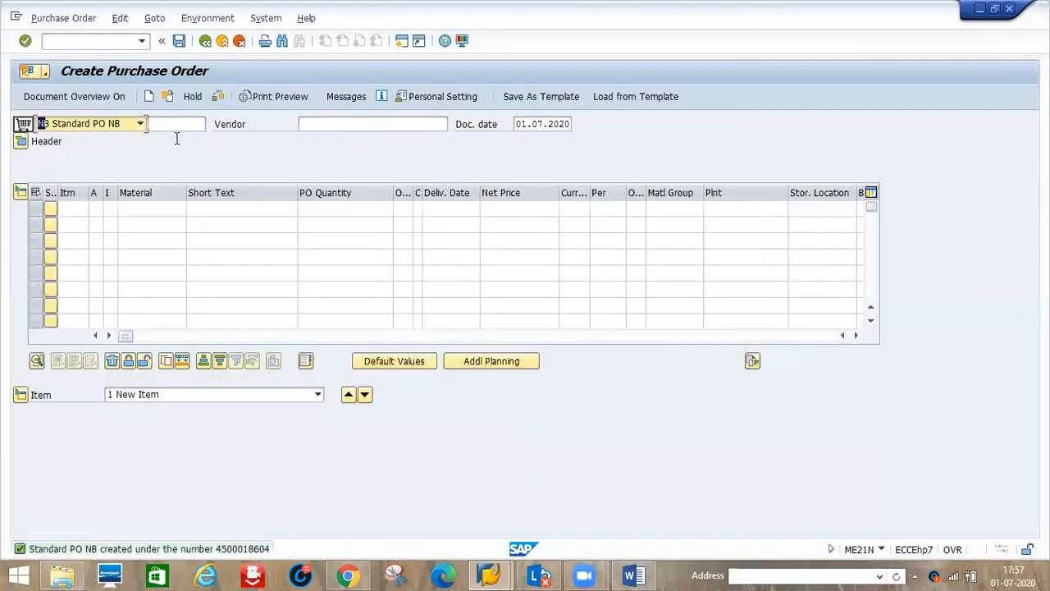
pyautogui.click(81, 45)
pyautogui.write('/nme21n')
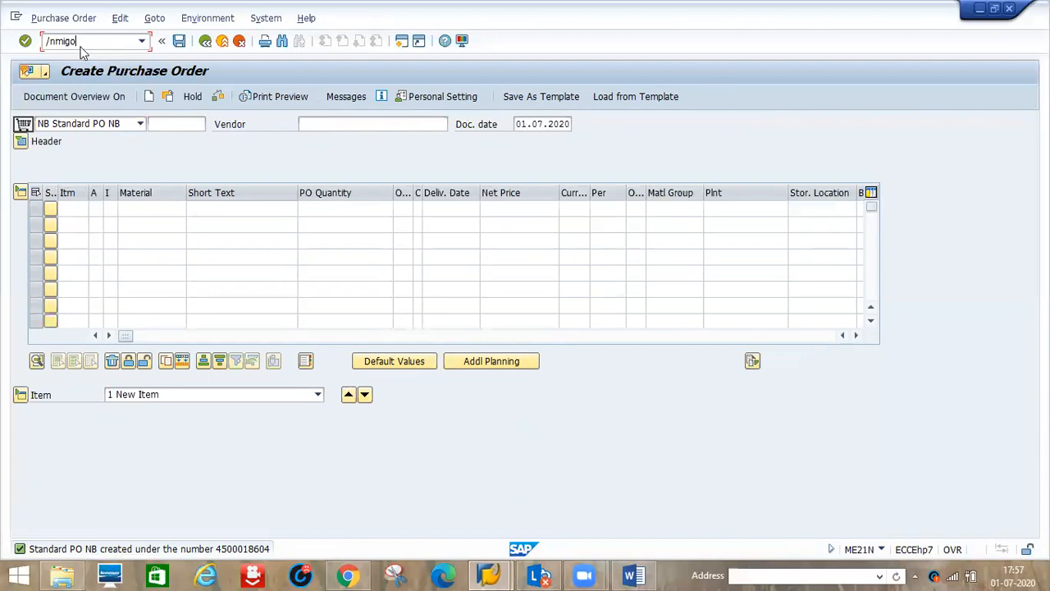
pyautogui.press('Return')
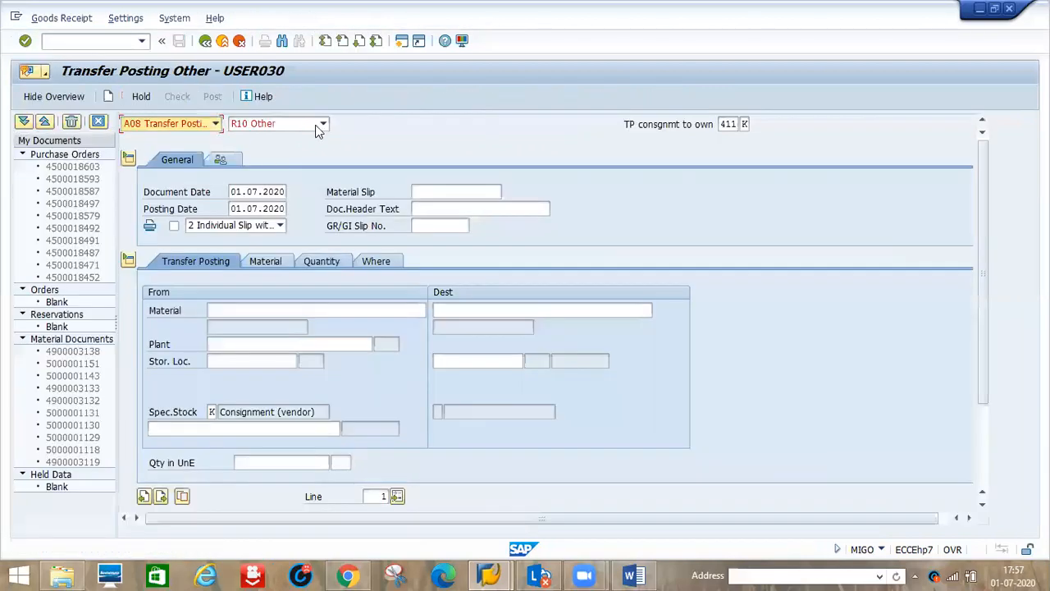
# - Switch the goods movement from transfer posting to A01 Goods Receipt
pyautogui.click(320, 128)
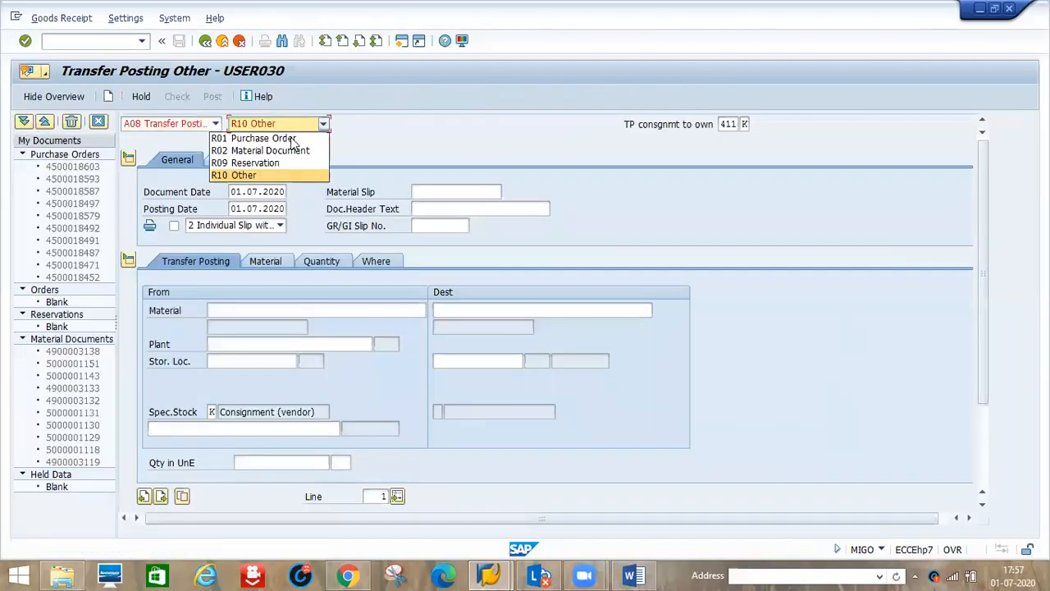
pyautogui.click(216, 124)
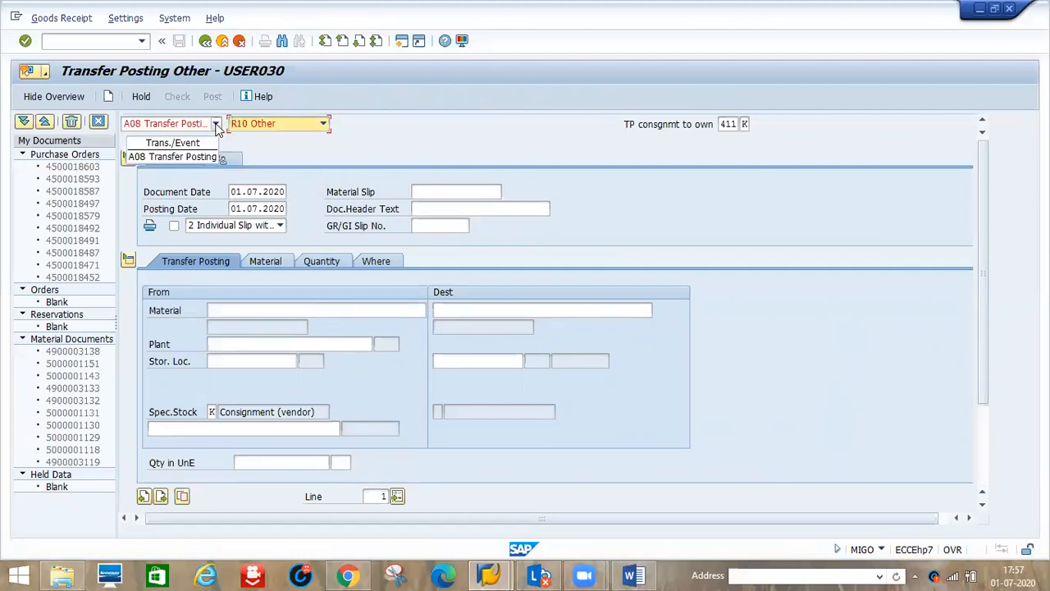
pyautogui.click(216, 124)
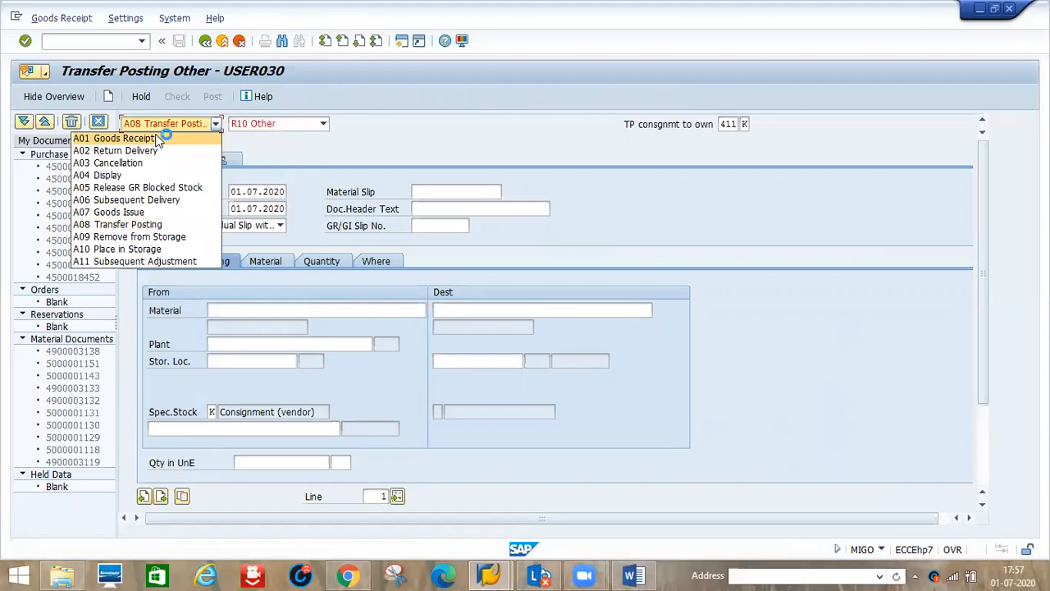
pyautogui.click(160, 139)
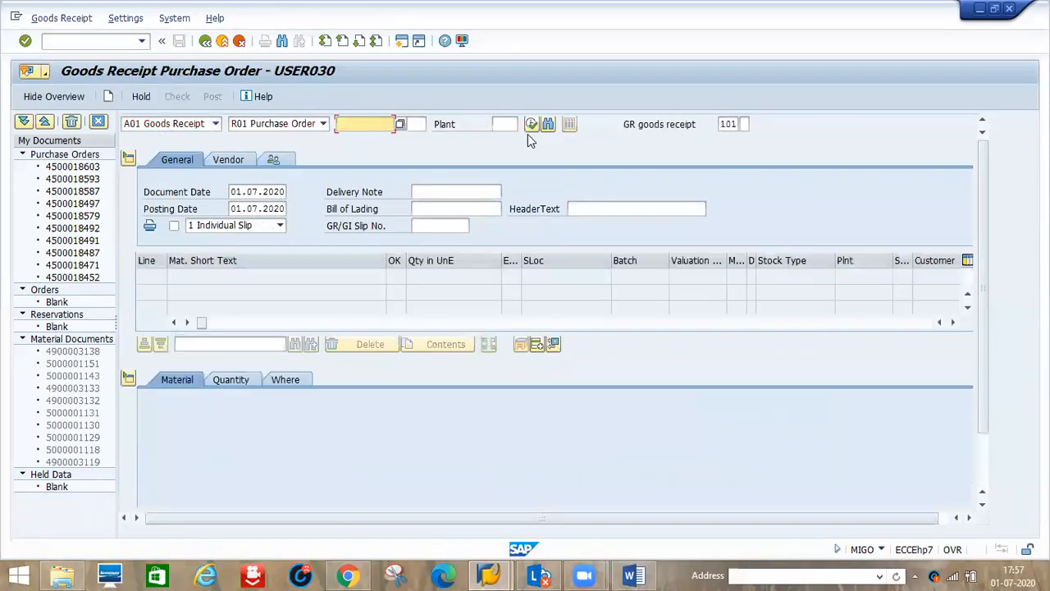
# - Enter the number of the newly created purchase order and load its items into the goods receipt
pyautogui.press('Down')
pyautogui.press('Down')
pyautogui.press('Return')
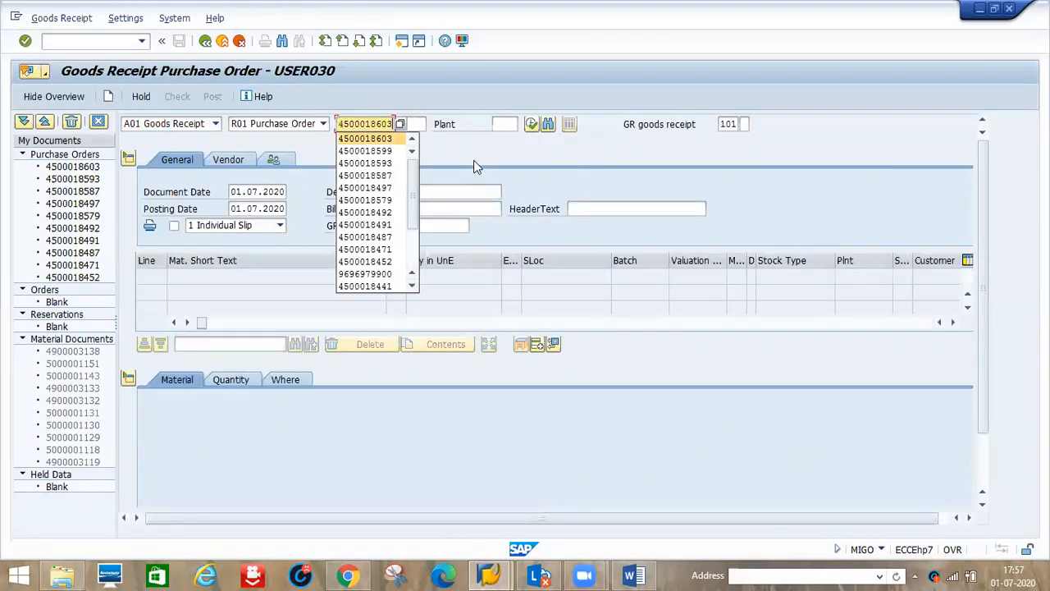
pyautogui.press('BackSpace')
pyautogui.write('4')
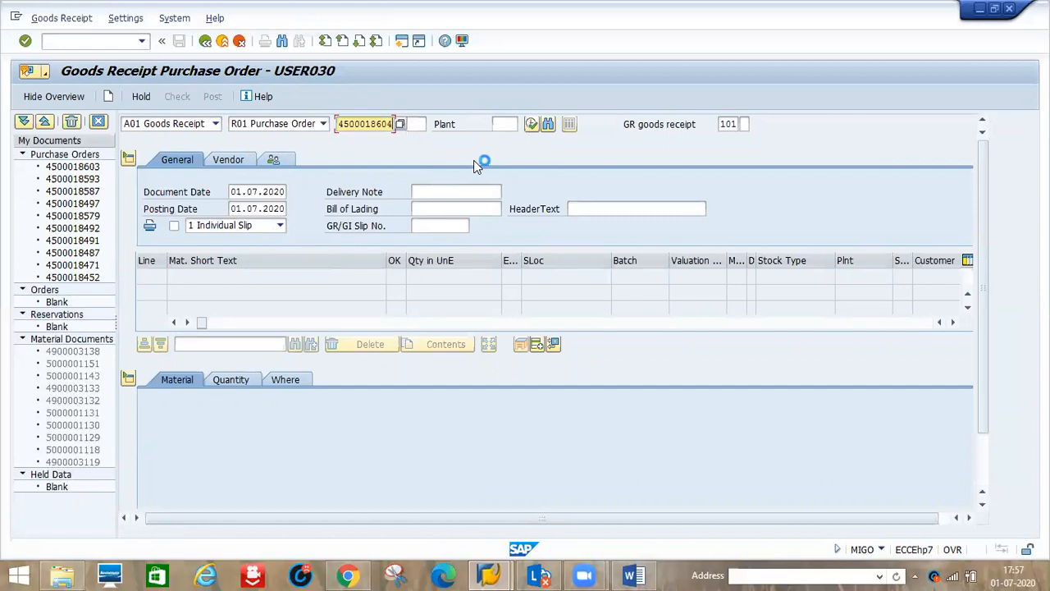
pyautogui.press('Return')
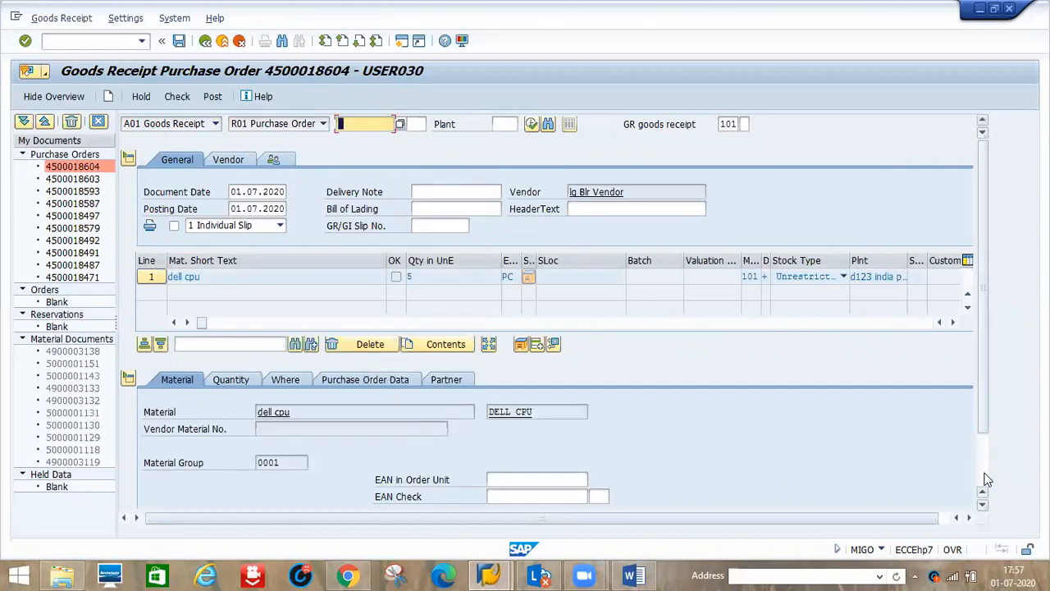
# - Mark the dell cpu line as Item OK and try to post the goods receipt
pyautogui.scroll(-2, 992, 472)
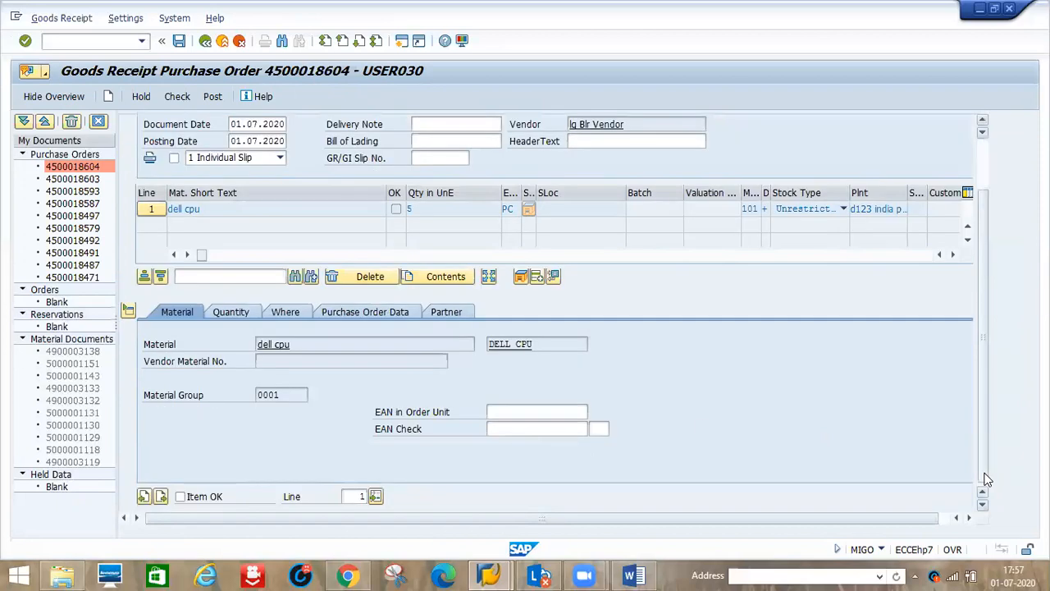
pyautogui.click(179, 497)
pyautogui.click(217, 96)
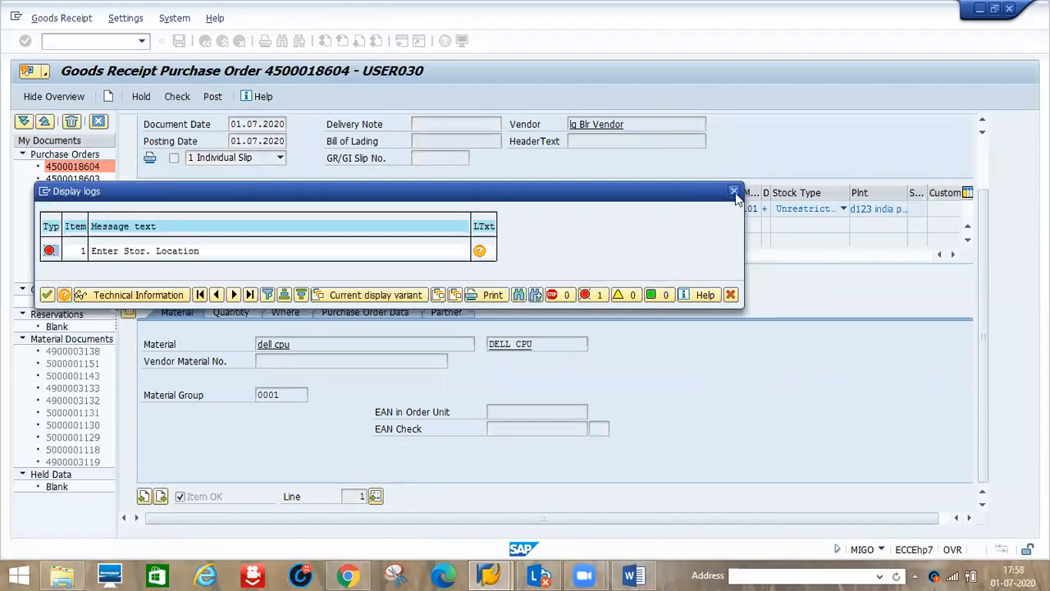
pyautogui.press('Return')
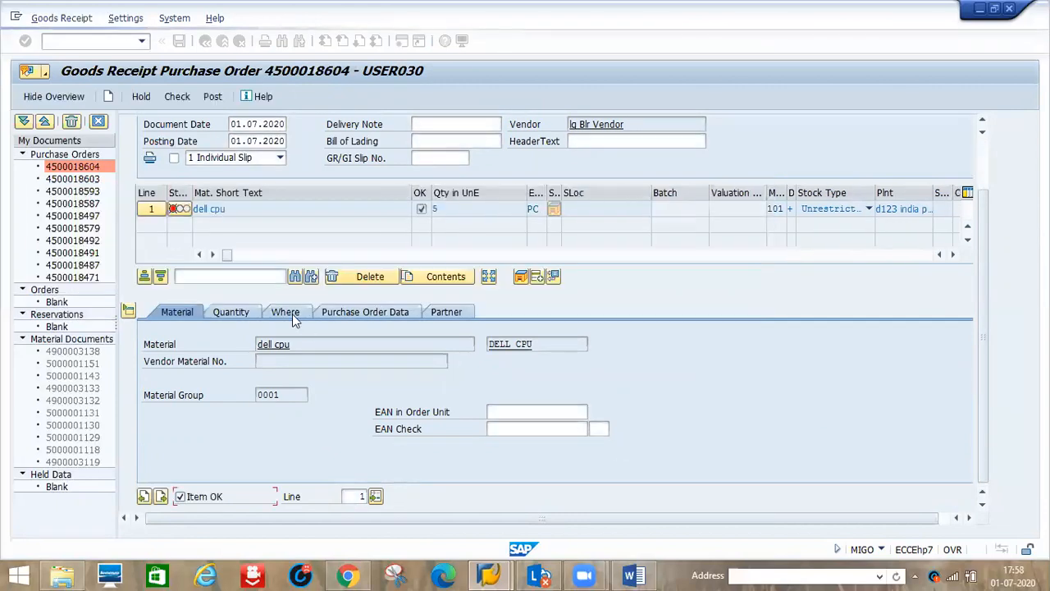
# - Assign storage location D1S1 to the dell cpu item and post the goods receipt
pyautogui.click(287, 313)
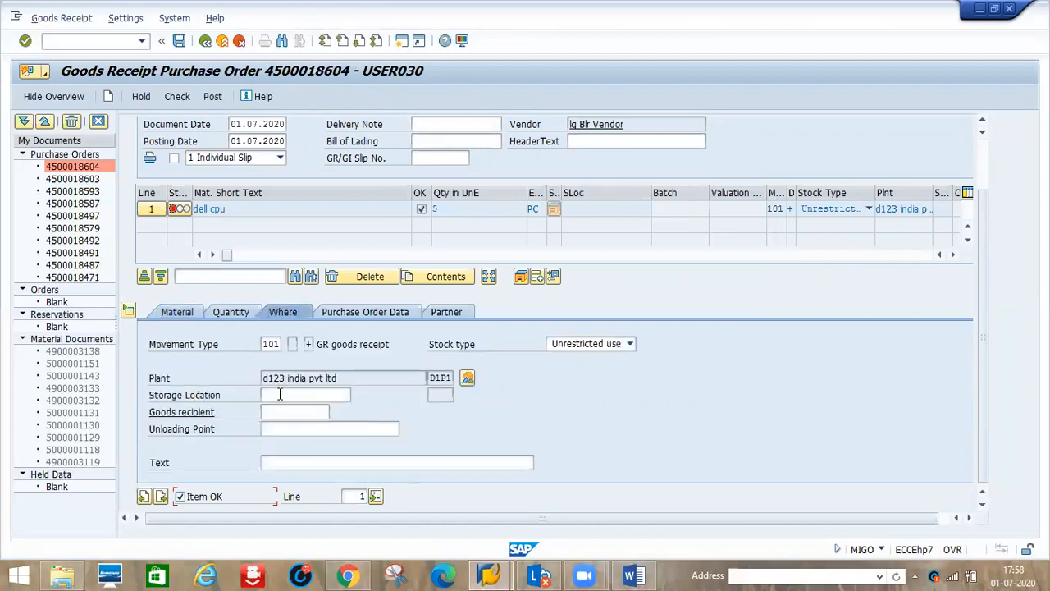
pyautogui.click(280, 395)
pyautogui.write('d1s')
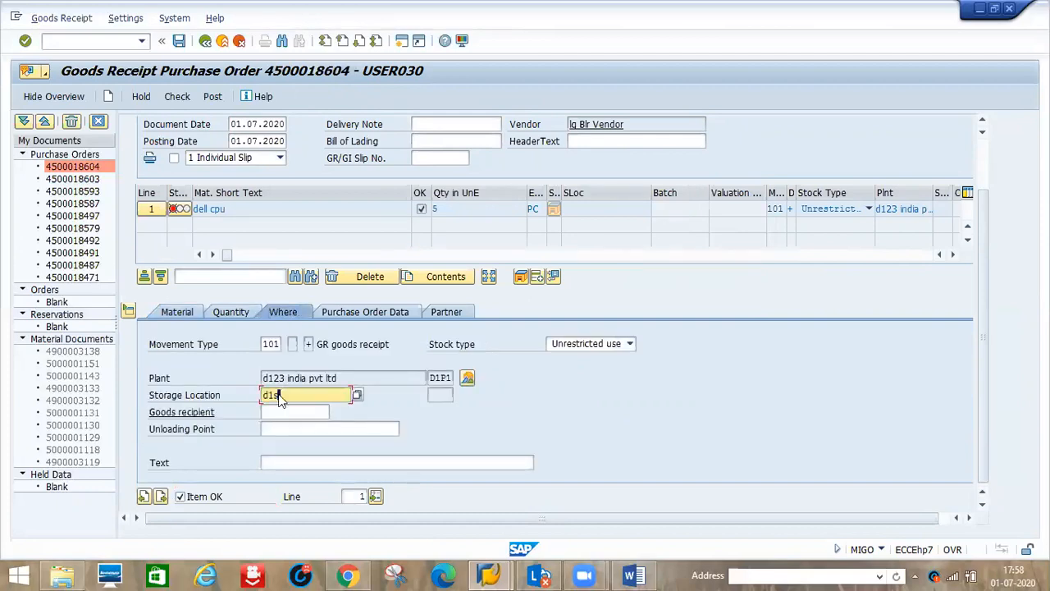
pyautogui.press('Return')
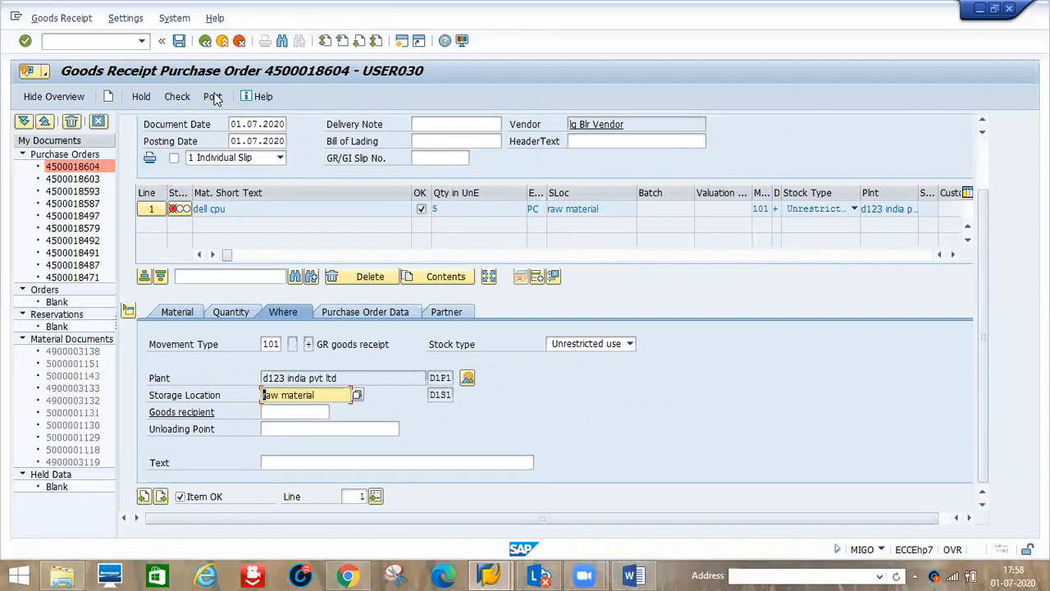
pyautogui.click(212, 96)
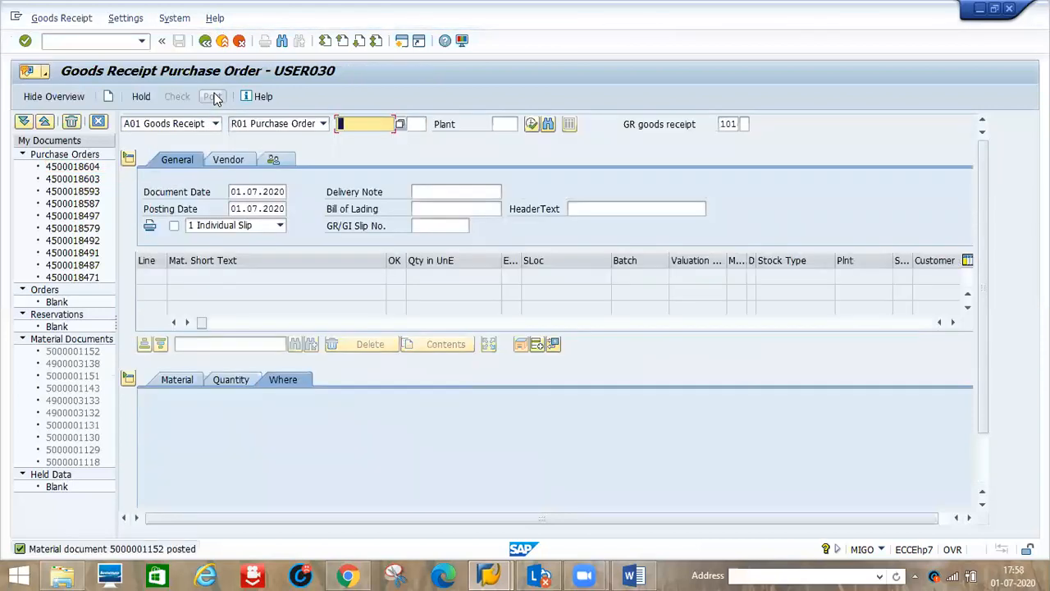
# - Open the incoming invoice transaction MIRO
pyautogui.click(78, 40)
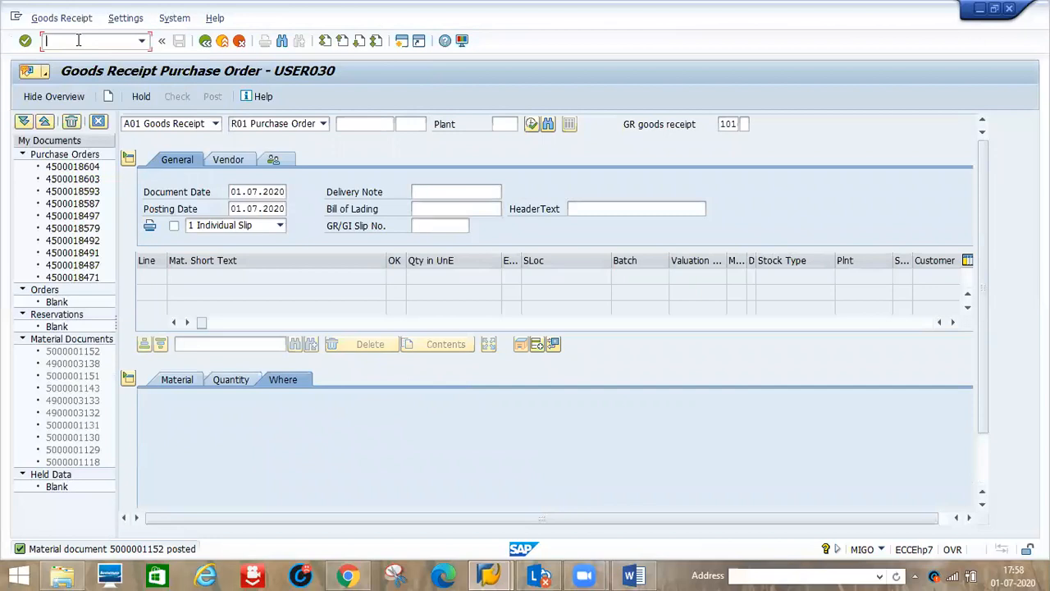
pyautogui.write('/nmigo')
pyautogui.press('Return')
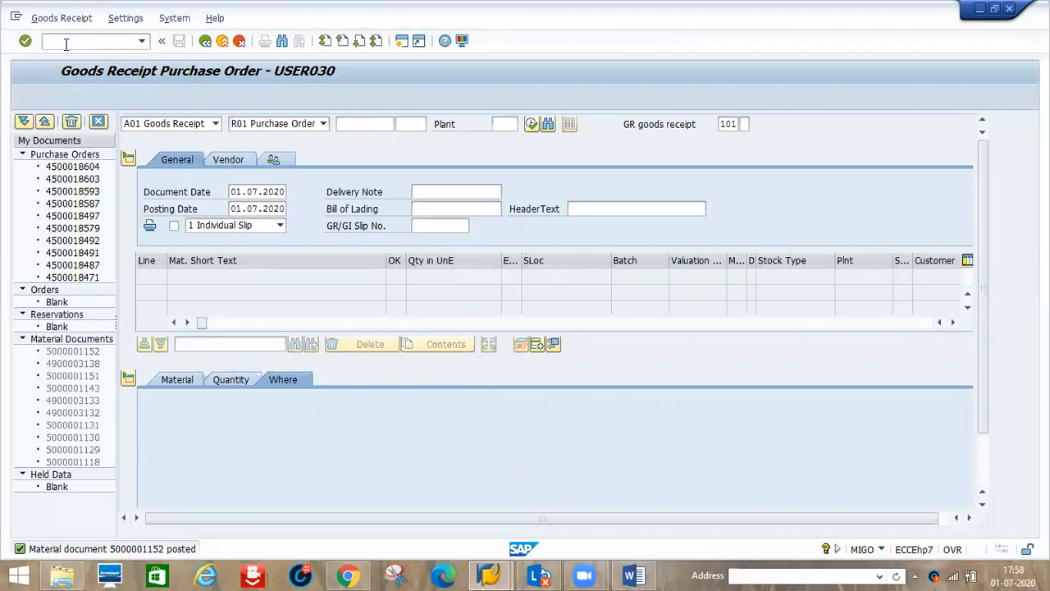
pyautogui.click(64, 44)
pyautogui.write('/nmiro')
pyautogui.press('Return')
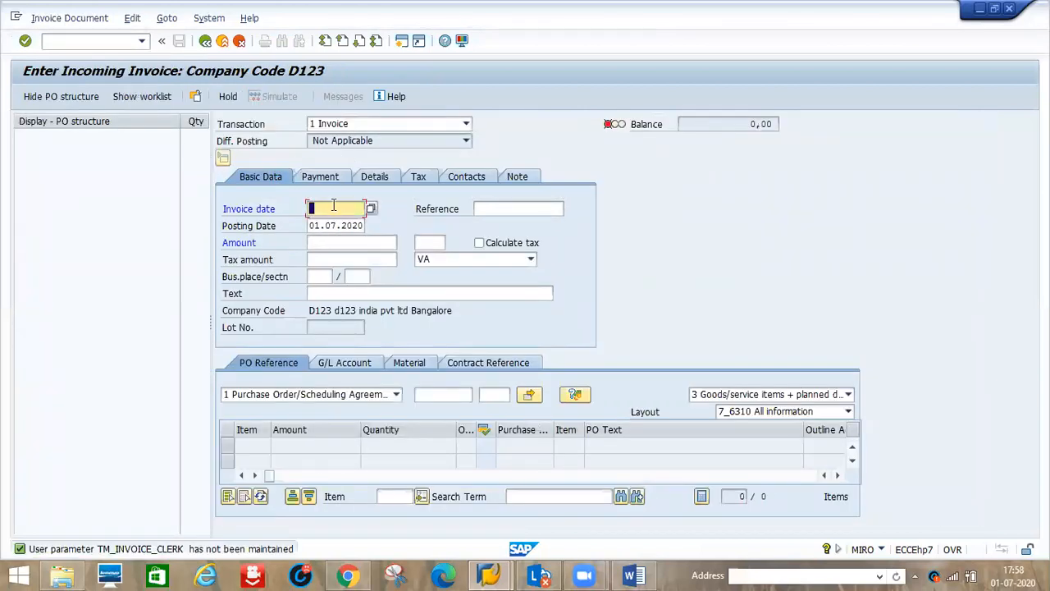
# - Set the invoice date to 01.07.2020 and load the newly created purchase order as the invoice's PO reference
pyautogui.write('01')
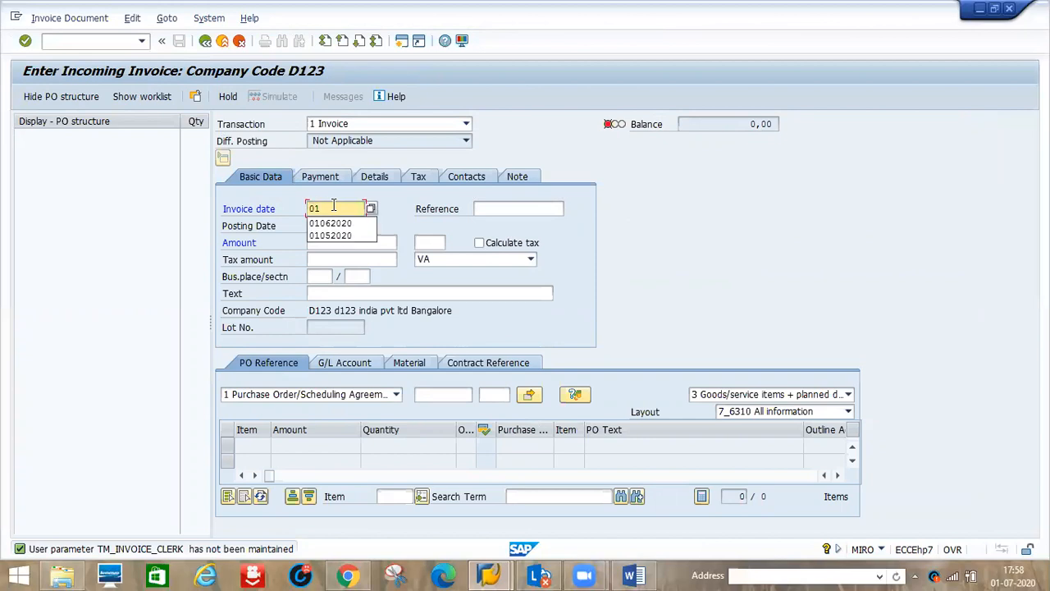
pyautogui.write('072020')
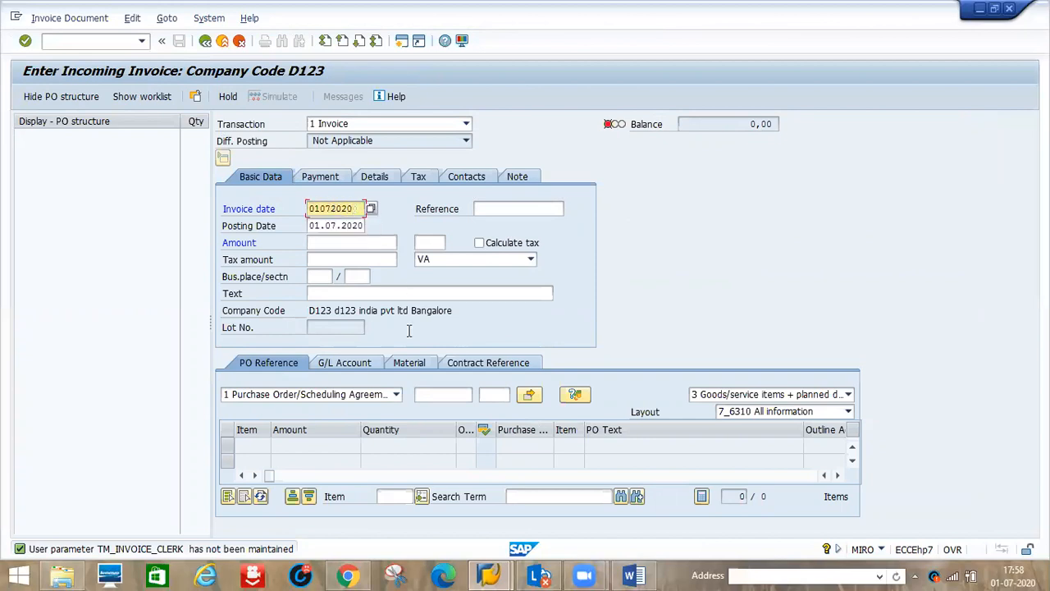
pyautogui.click(430, 393)
pyautogui.press('space')
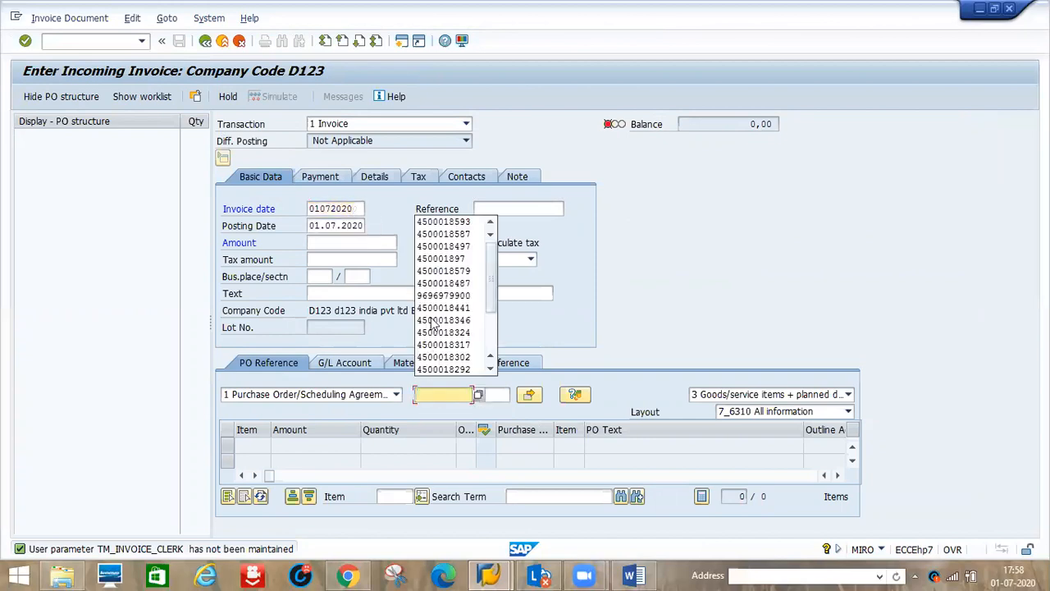
pyautogui.click(455, 222)
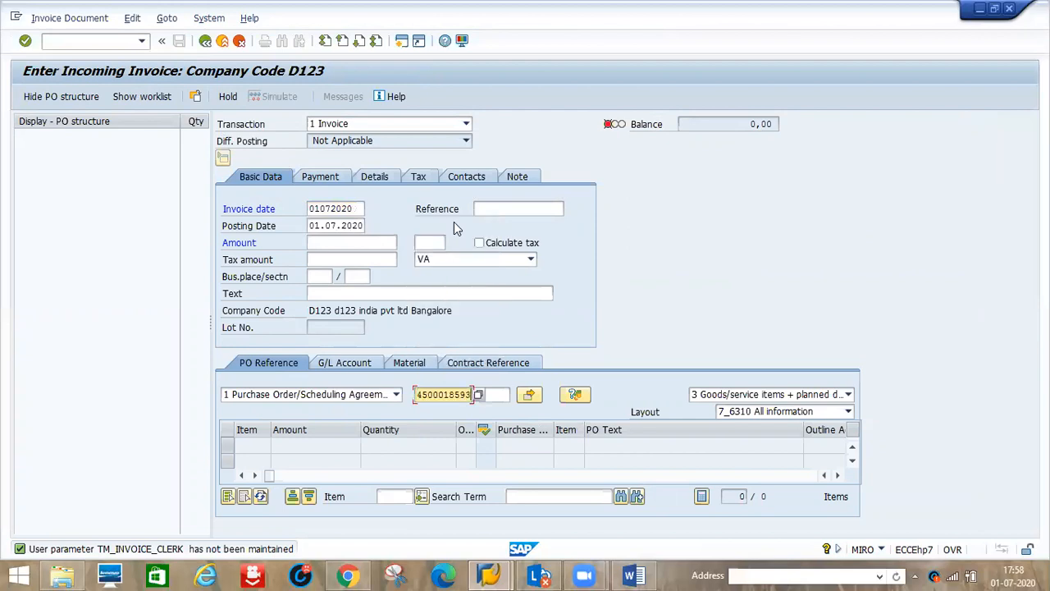
pyautogui.press('BackSpace')
pyautogui.press('BackSpace')
pyautogui.press('BackSpace')
pyautogui.write('604')
pyautogui.press('Return')
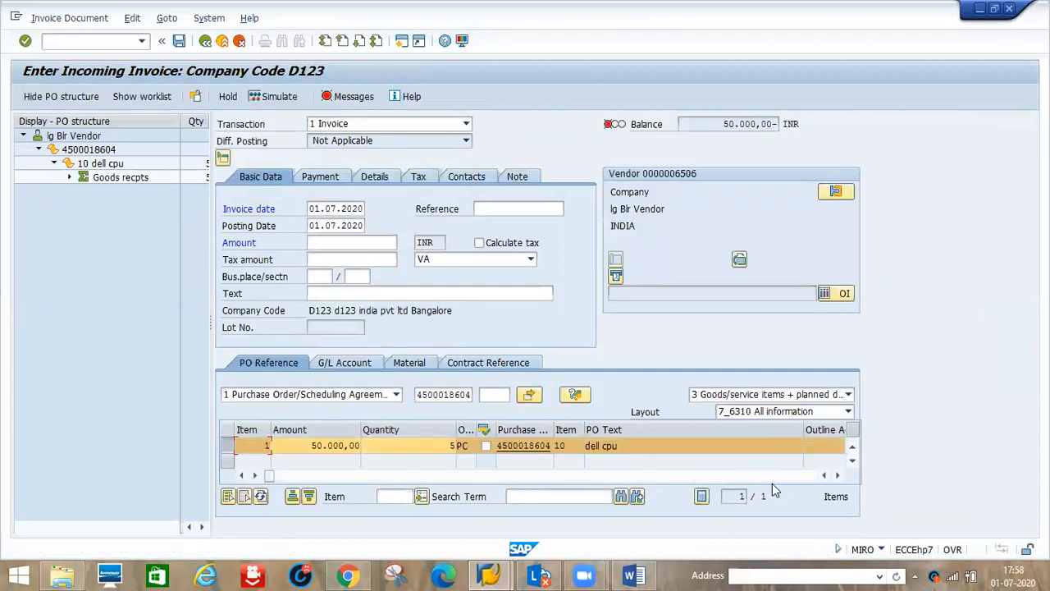
# - Set tax code A1 (d123 tax code) for both the dell cpu invoice item and the invoice's basic data
pyautogui.click(837, 476)
pyautogui.click(837, 476)
pyautogui.click(837, 476)
pyautogui.click(838, 476)
pyautogui.click(837, 476)
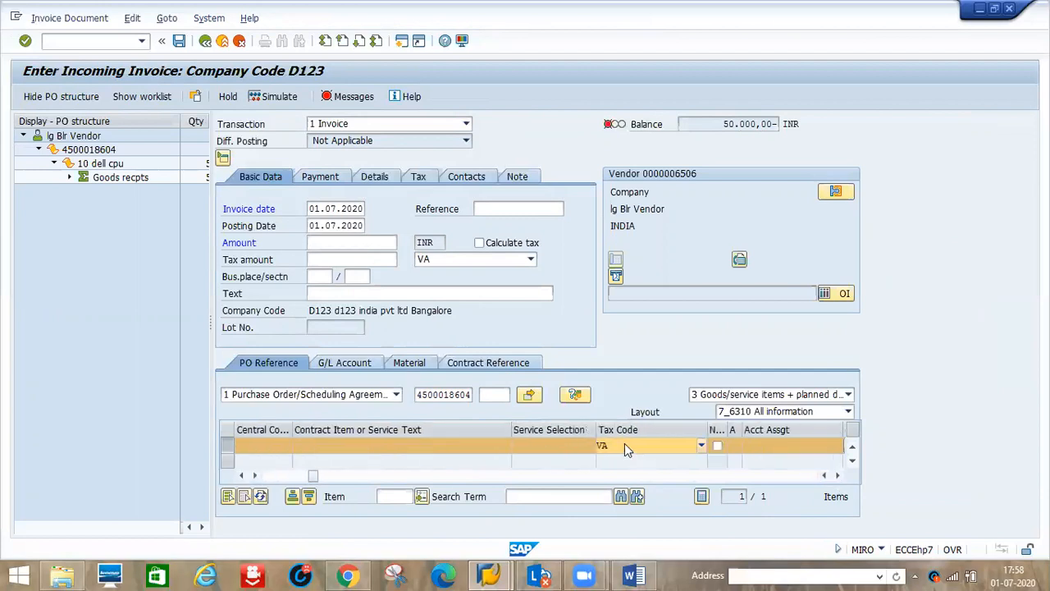
pyautogui.click(625, 443)
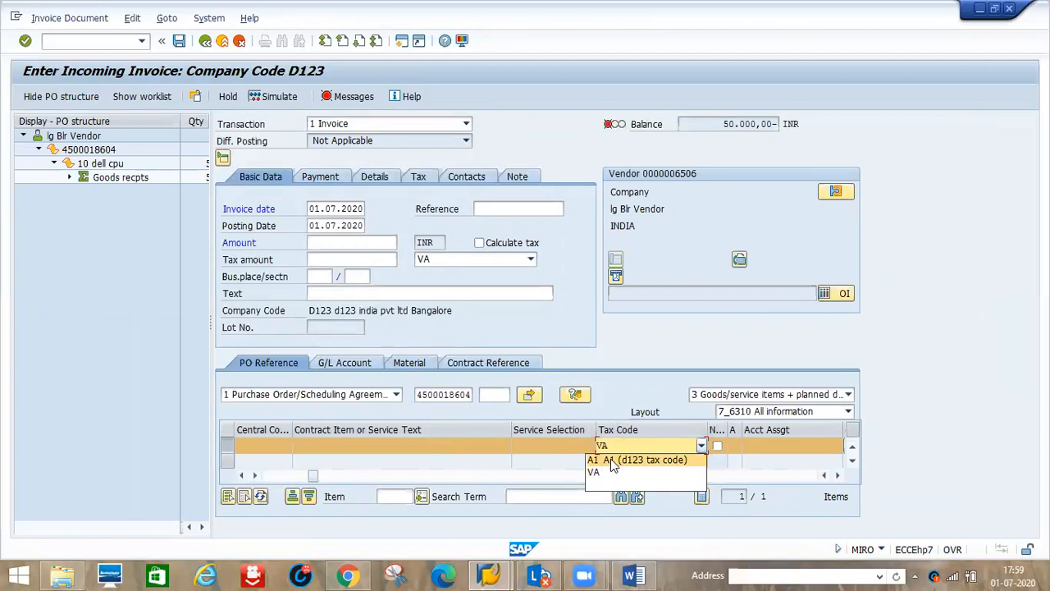
pyautogui.click(611, 461)
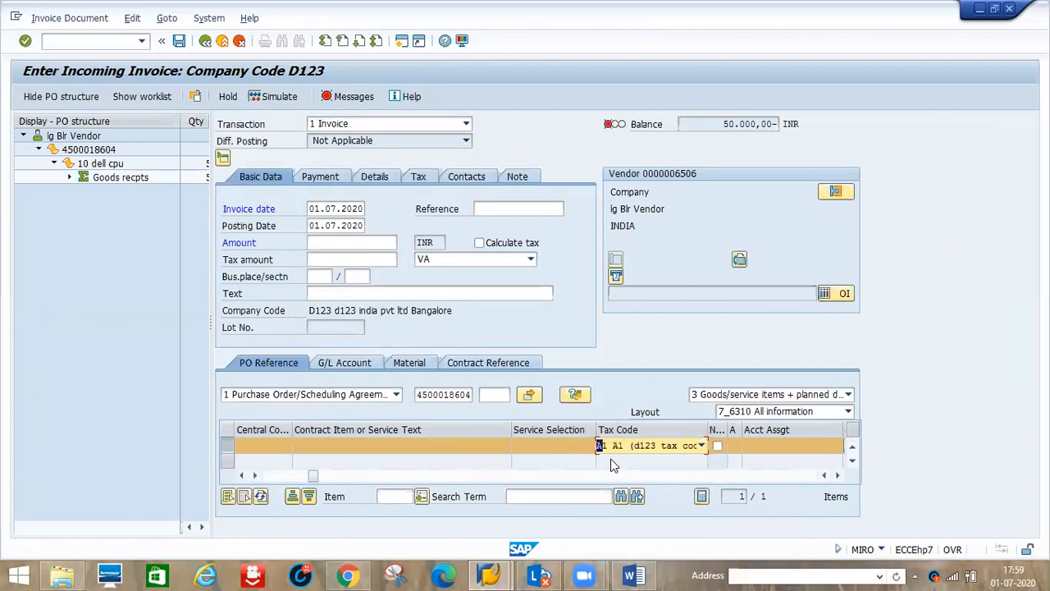
pyautogui.click(531, 261)
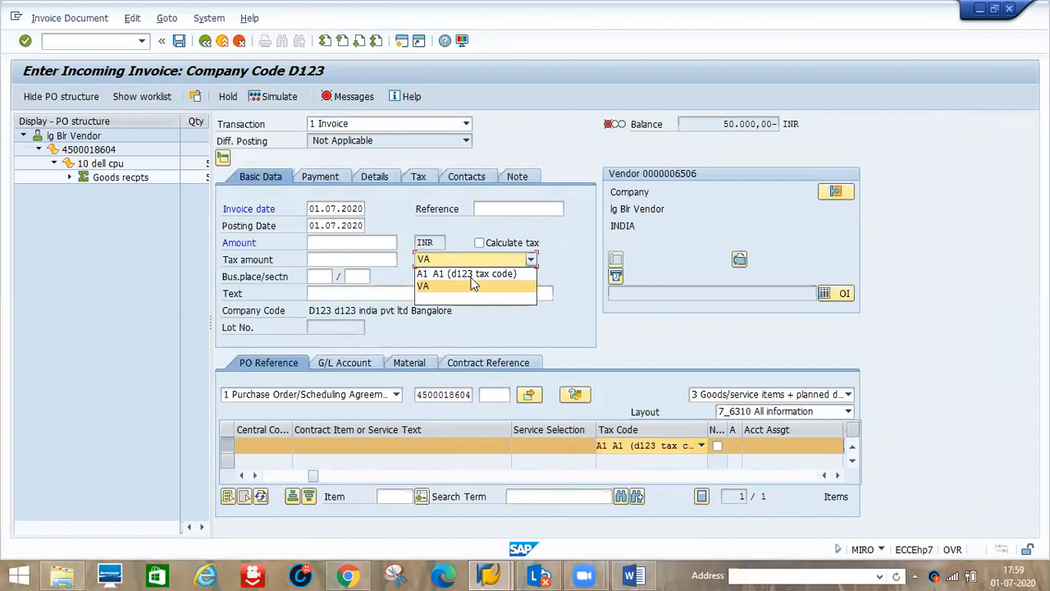
pyautogui.click(474, 277)
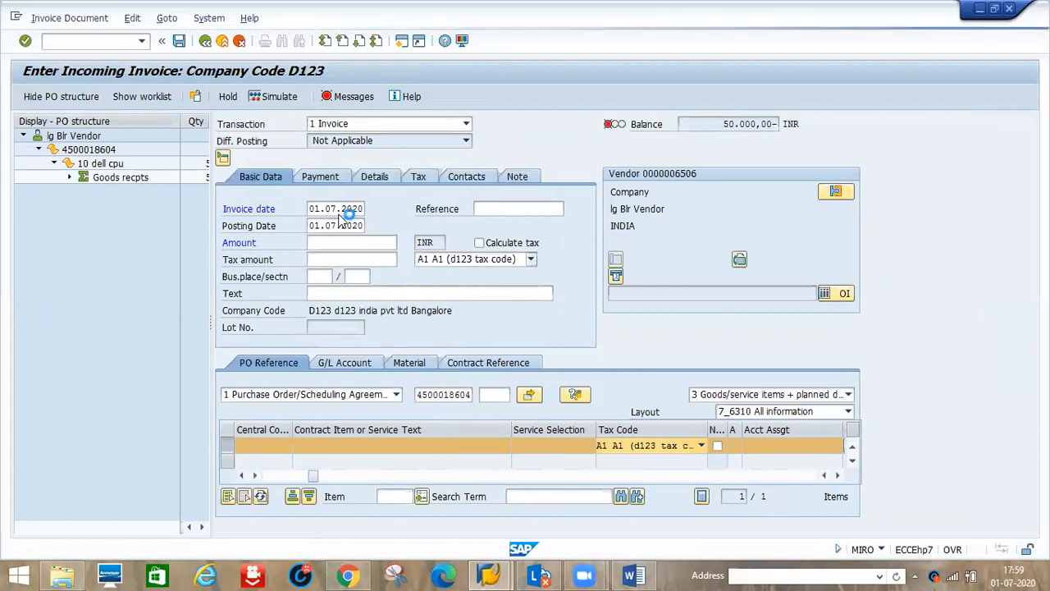
# - Set the payment baseline date to 25.07.2020 and enable Calculate tax in the invoice's basic data
pyautogui.click(317, 177)
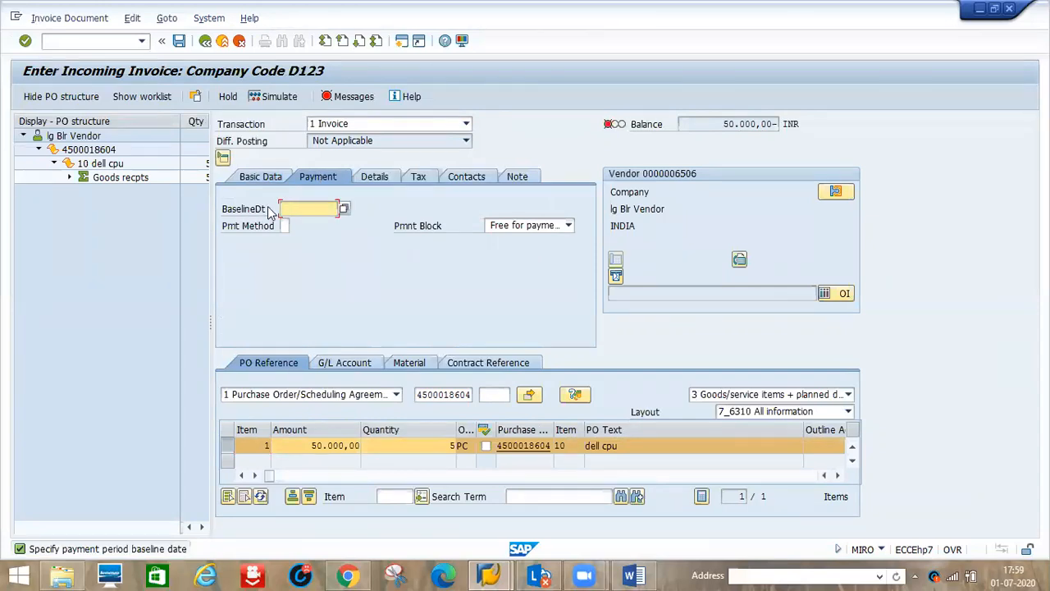
pyautogui.write('2507')
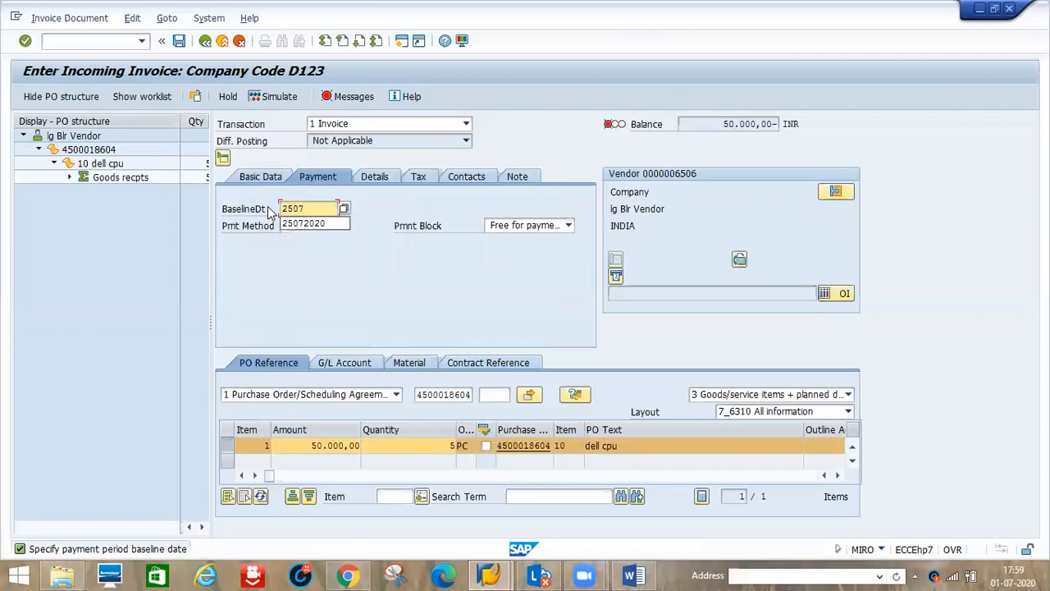
pyautogui.write('2020')
pyautogui.click(248, 181)
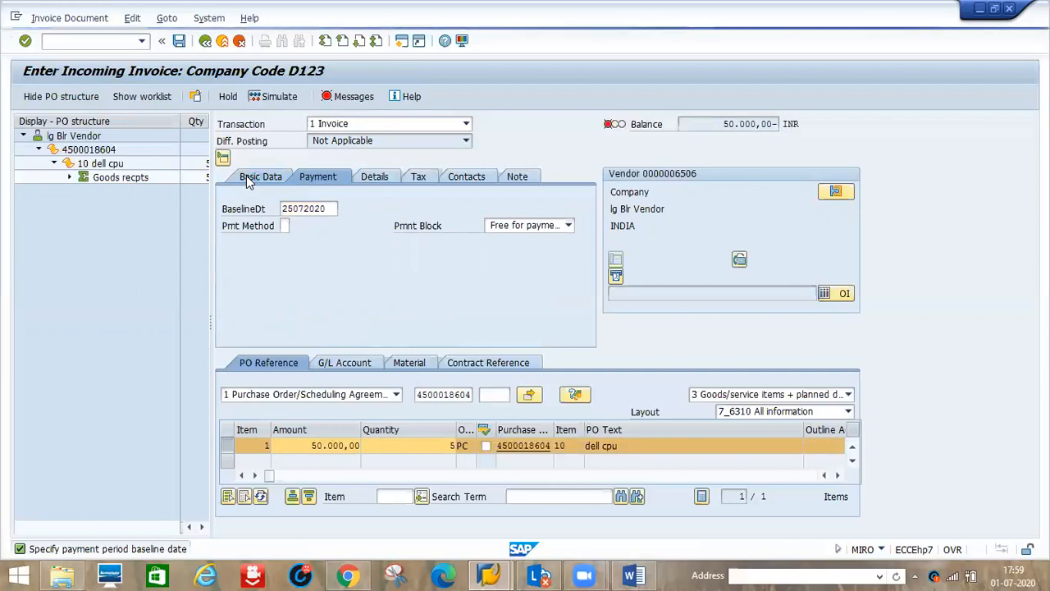
pyautogui.click(248, 181)
pyautogui.click(316, 246)
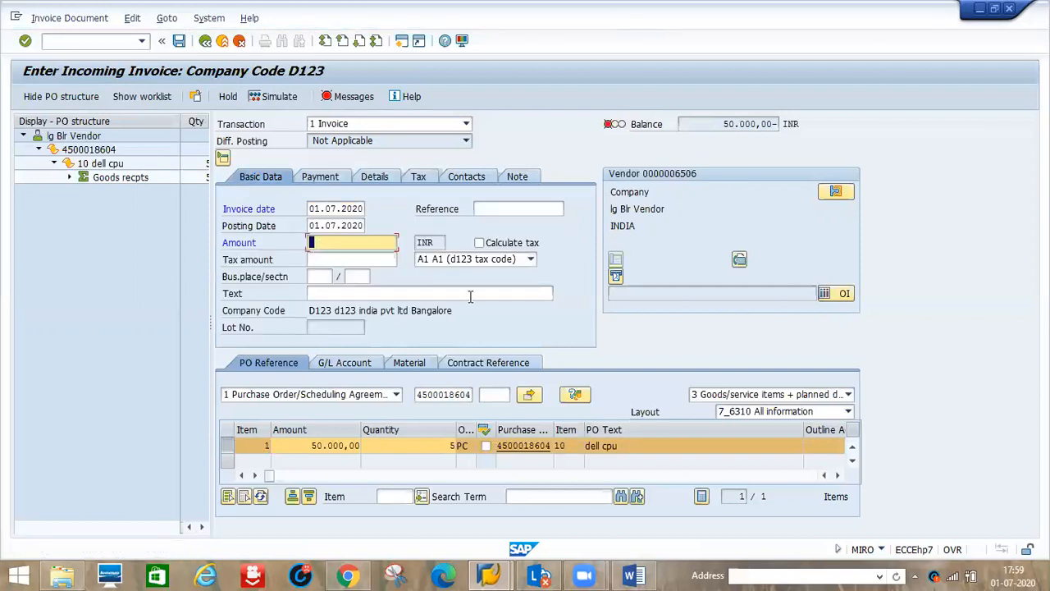
pyautogui.click(480, 243)
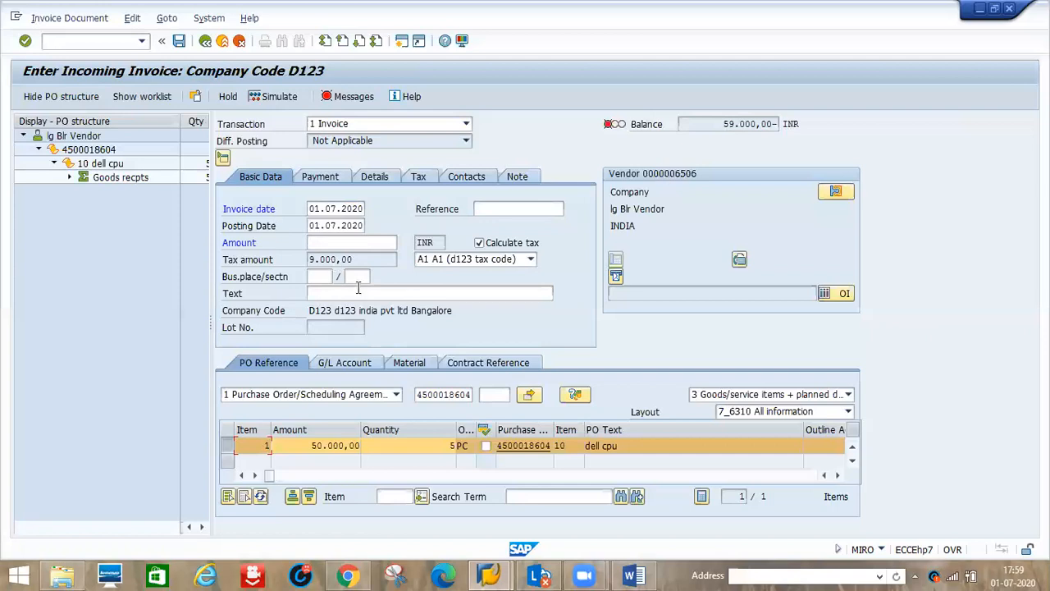
# - Set the invoice amount to 59000 INR and post the invoice
pyautogui.click(320, 243)
pyautogui.write('59.')
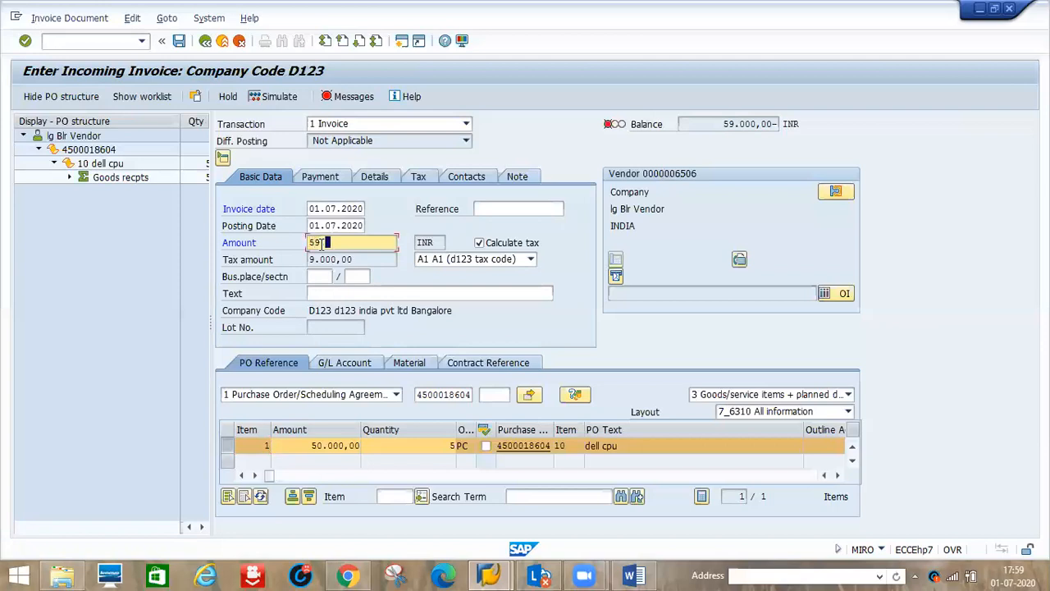
pyautogui.press('BackSpace')
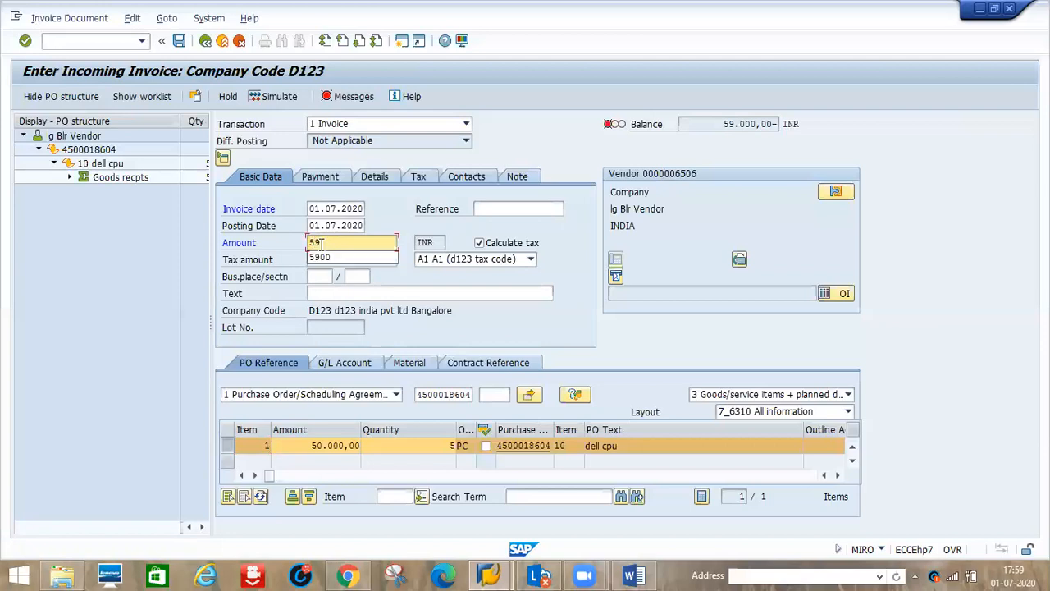
pyautogui.write('000')
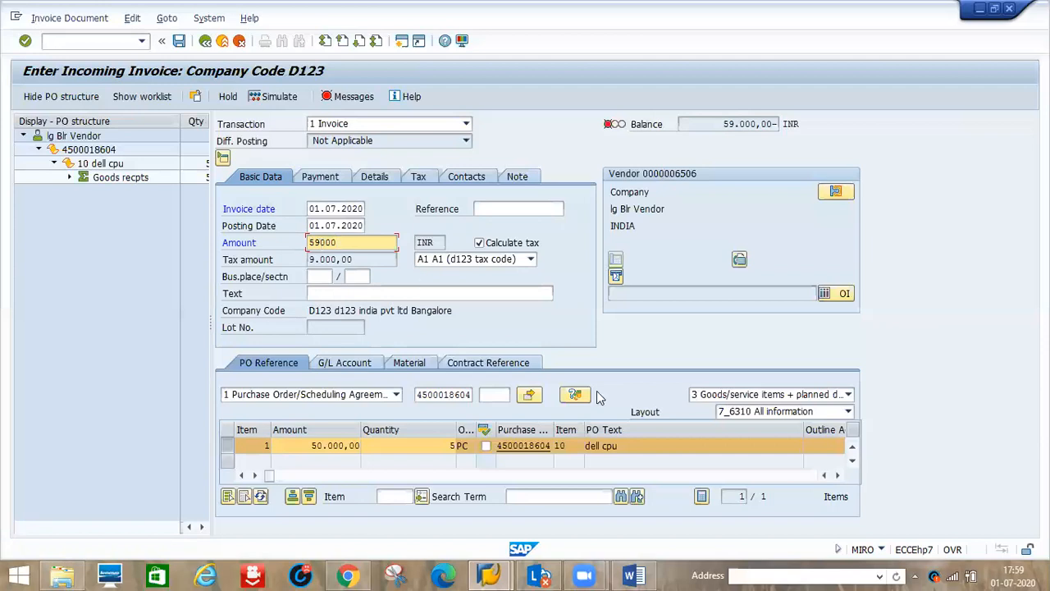
pyautogui.press('Return')
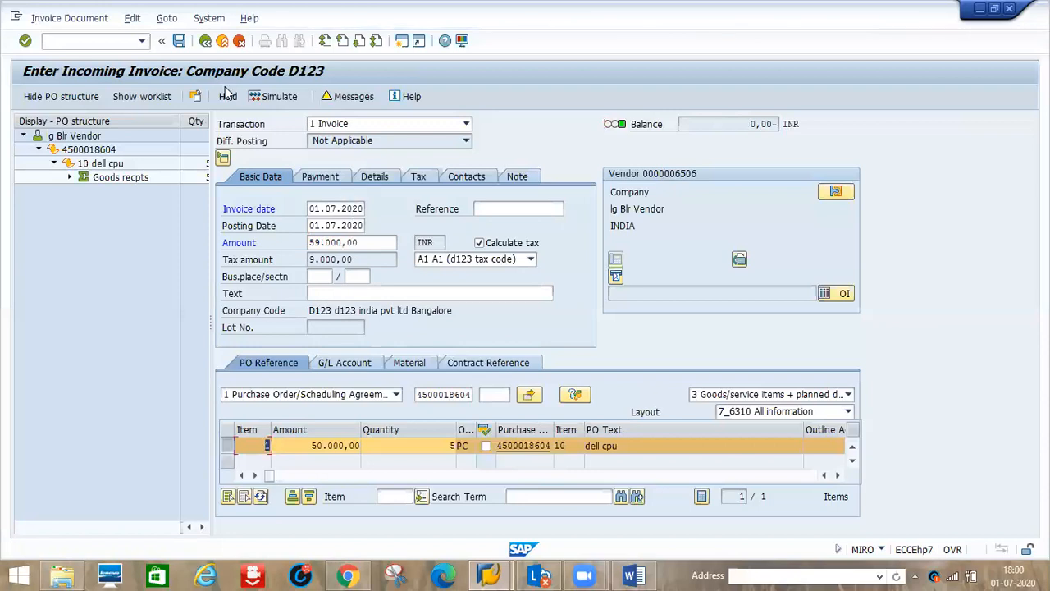
pyautogui.click(178, 41)
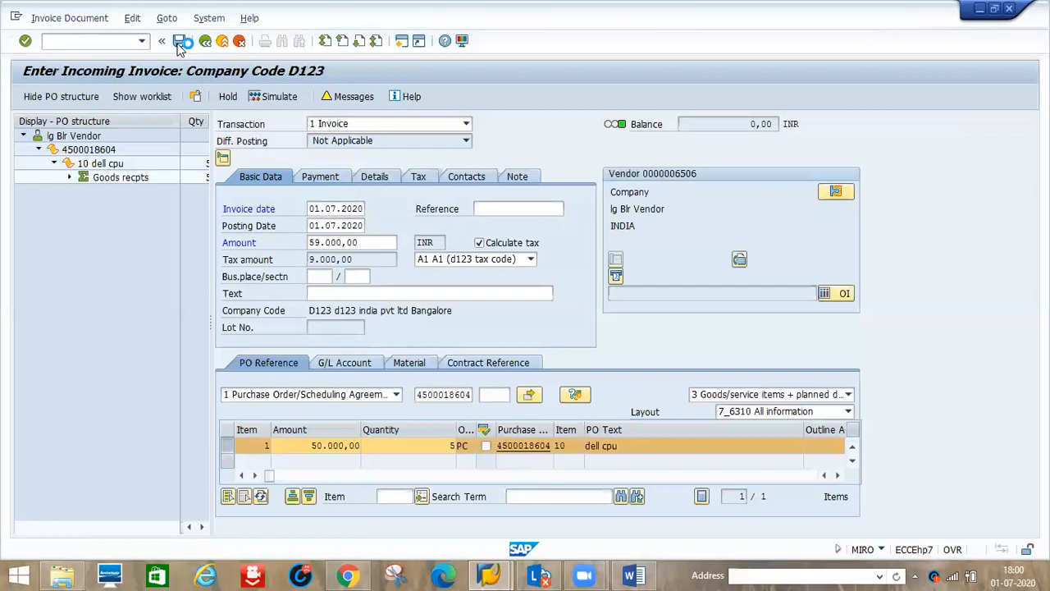